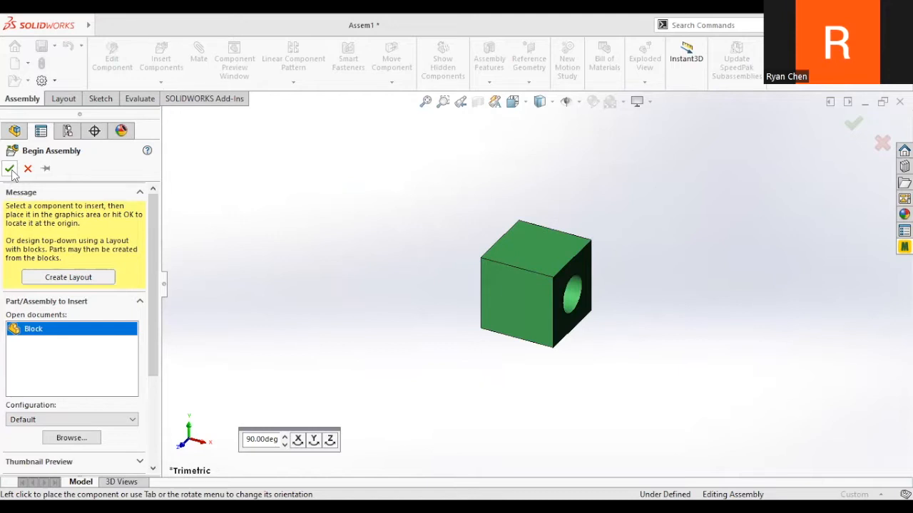
- Place the Block part at the assembly origin and save the assembly as Assem1
click(9, 169)
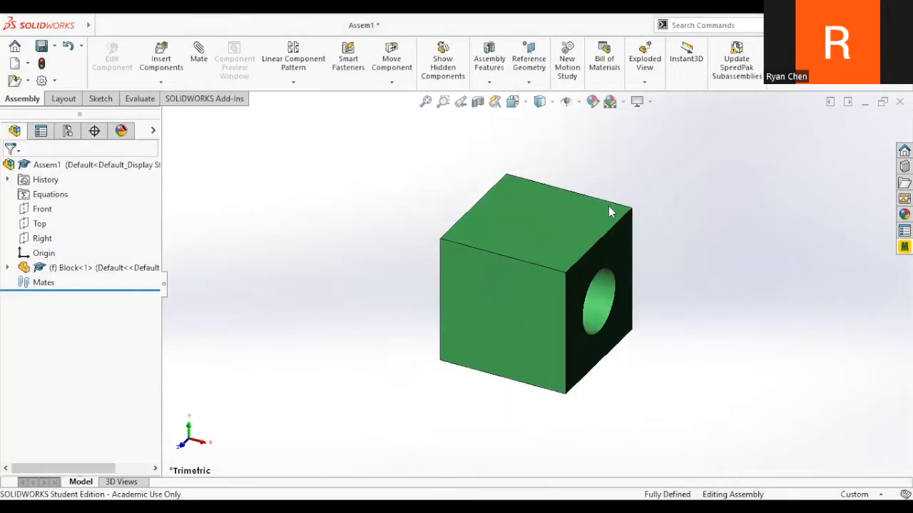
click(42, 46)
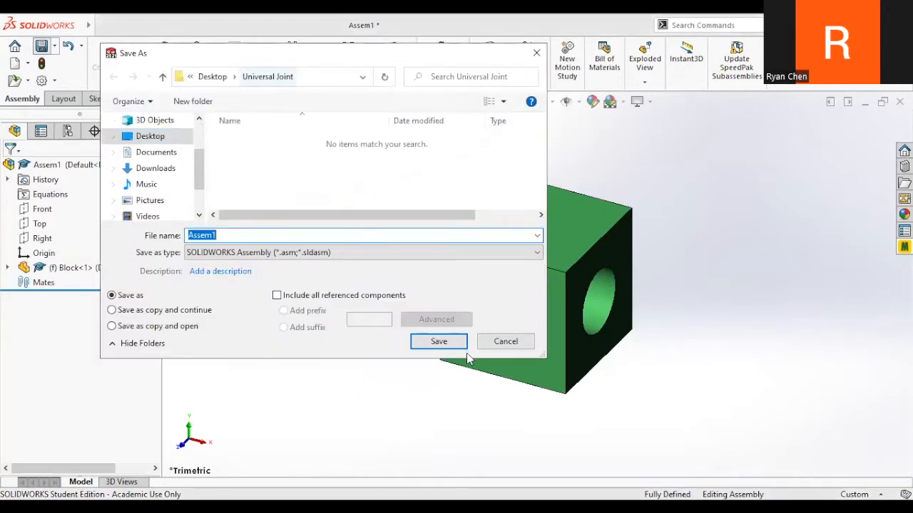
click(447, 335)
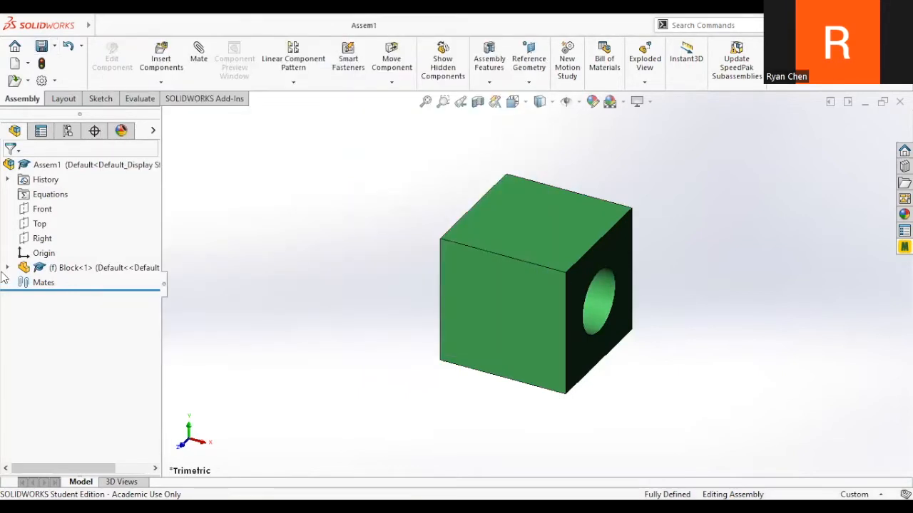
- Examine the assembly's default planes and check that its origin coincides with the Block part's own origin
click(43, 209)
click(40, 223)
click(42, 238)
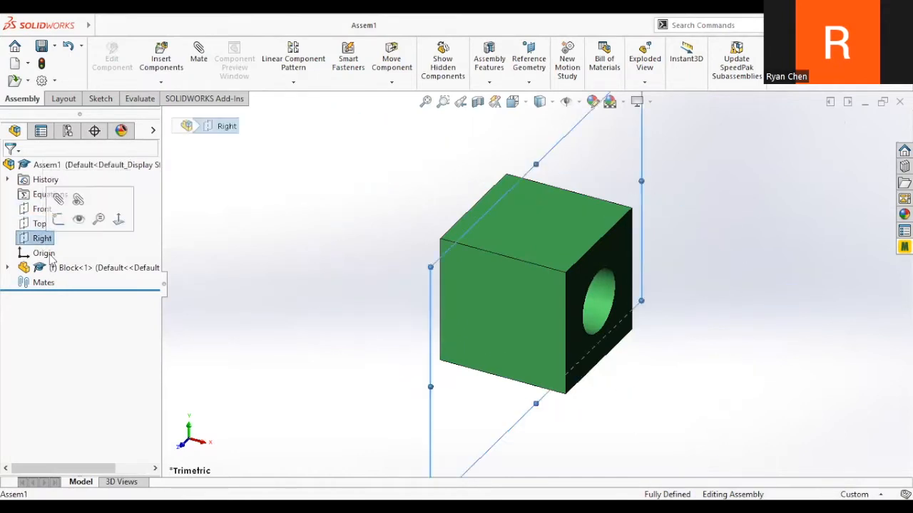
click(44, 253)
mouse_move(544, 290)
middle_down()
mouse_move(572, 228)
mouse_move(537, 283)
middle_up()
click(8, 267)
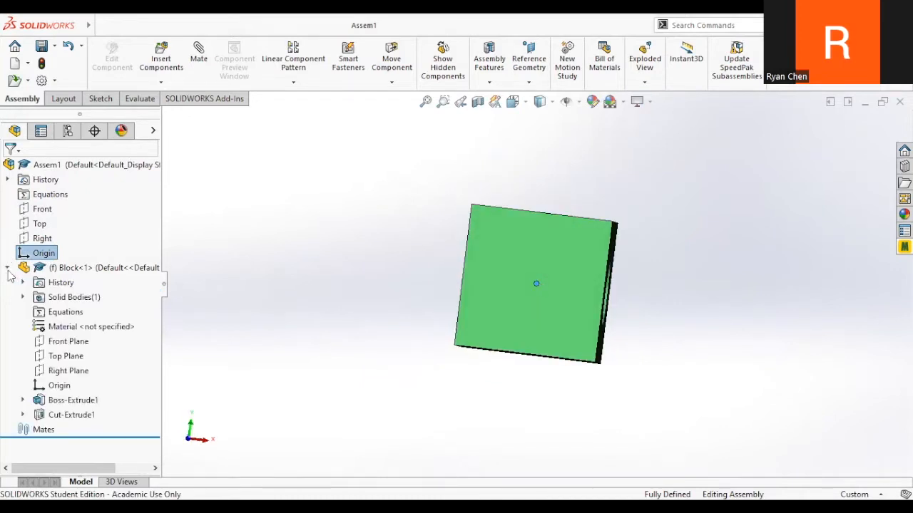
click(60, 386)
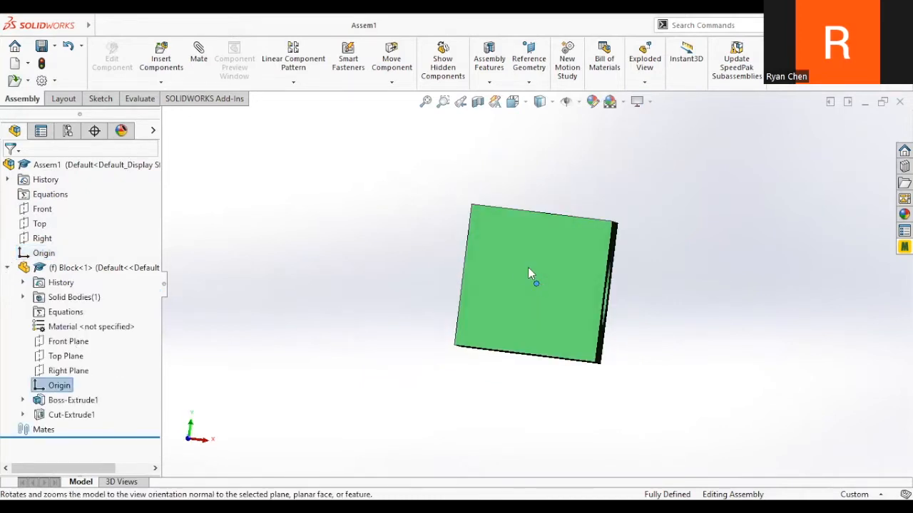
middle_drag(545, 288, 531, 285)
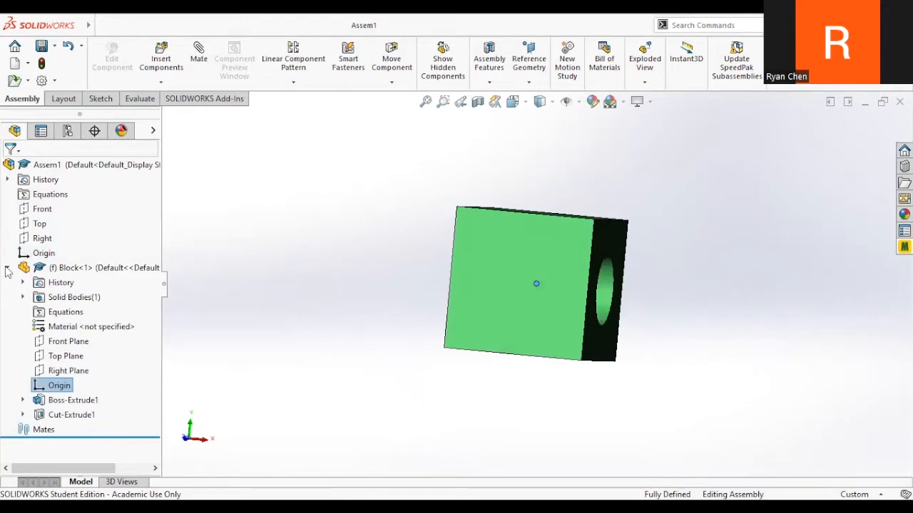
click(7, 268)
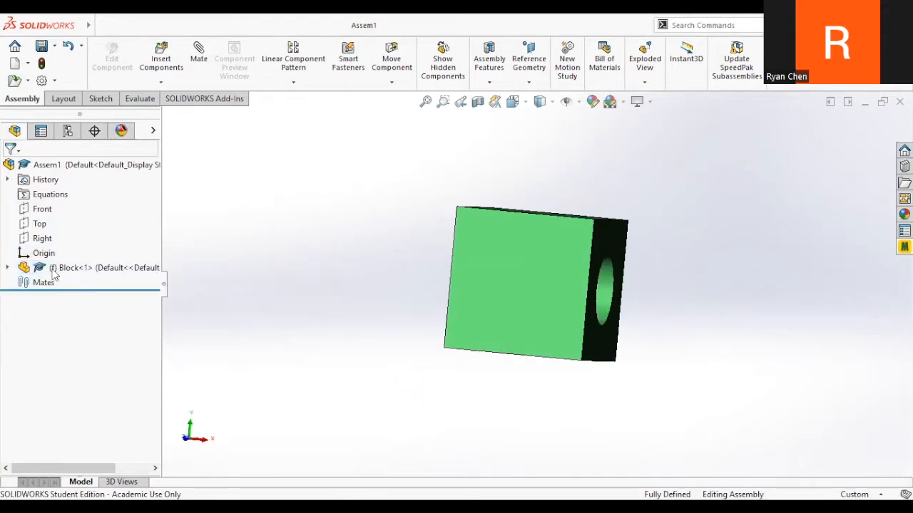
- Try to move the fixed block, change it to Float and move it away from the assembly origin
drag(484, 271, 693, 204)
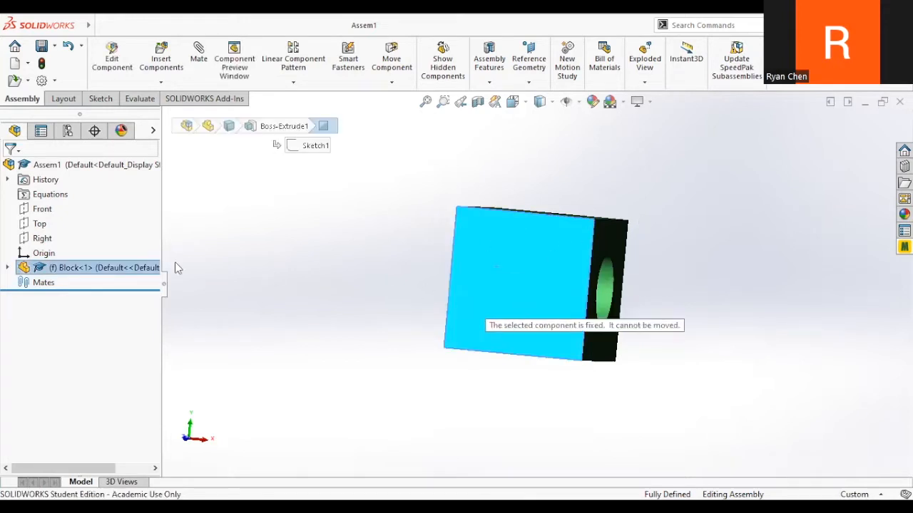
right_click(88, 269)
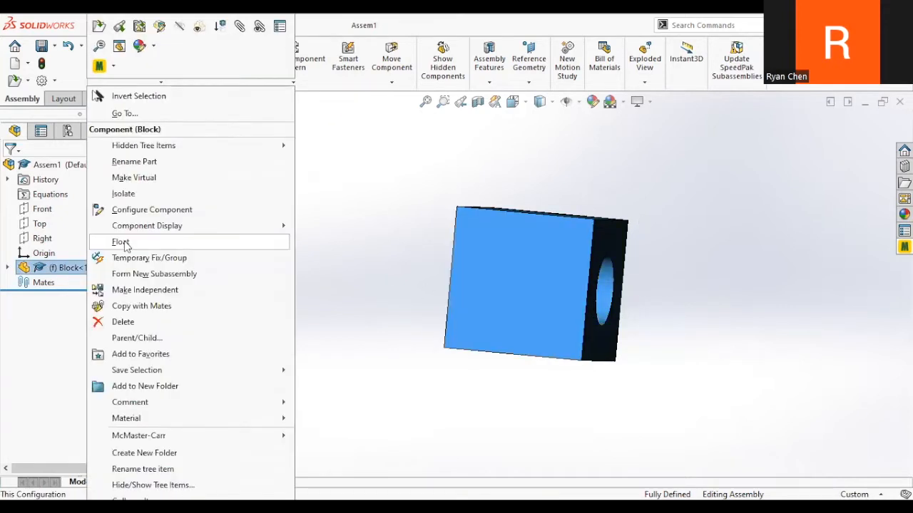
click(122, 243)
drag(499, 282, 291, 244)
- Compare the floating block's origin with the assembly origin and undo back to the empty assembly
click(7, 267)
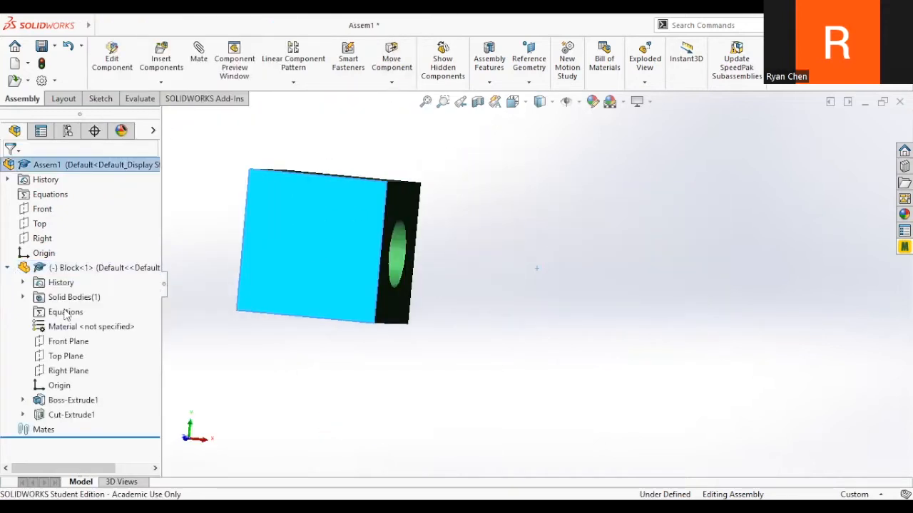
click(60, 385)
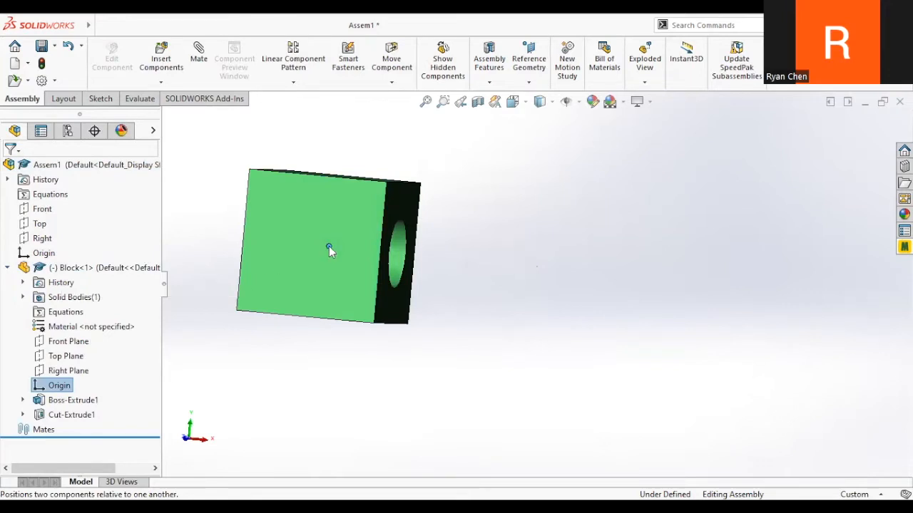
click(35, 251)
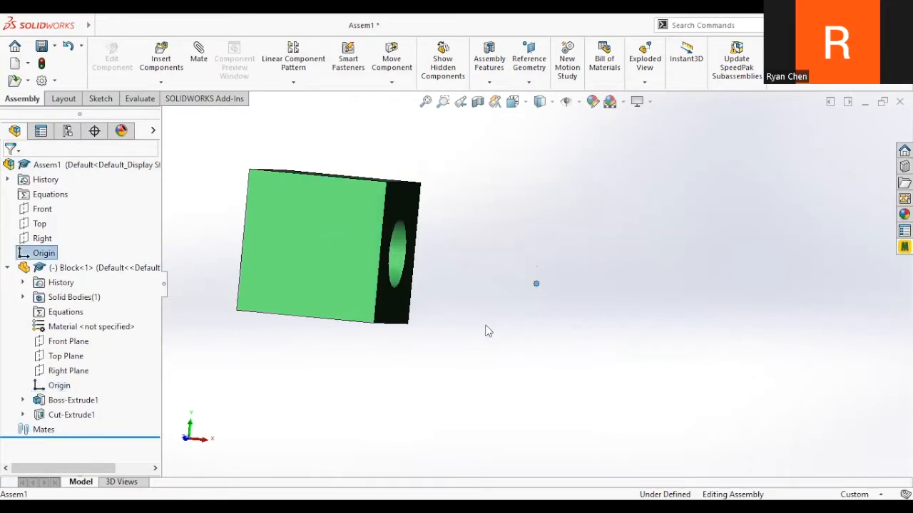
click(271, 359)
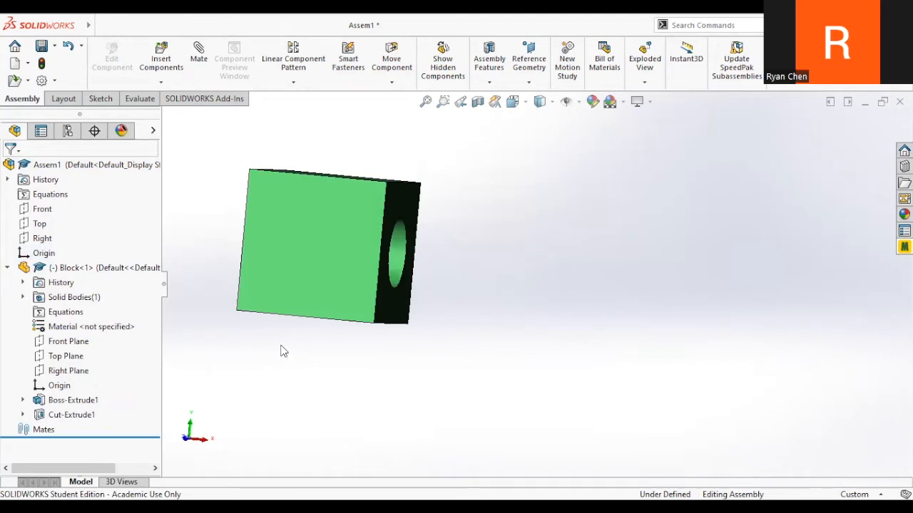
key(f)
key(ctrl+z)
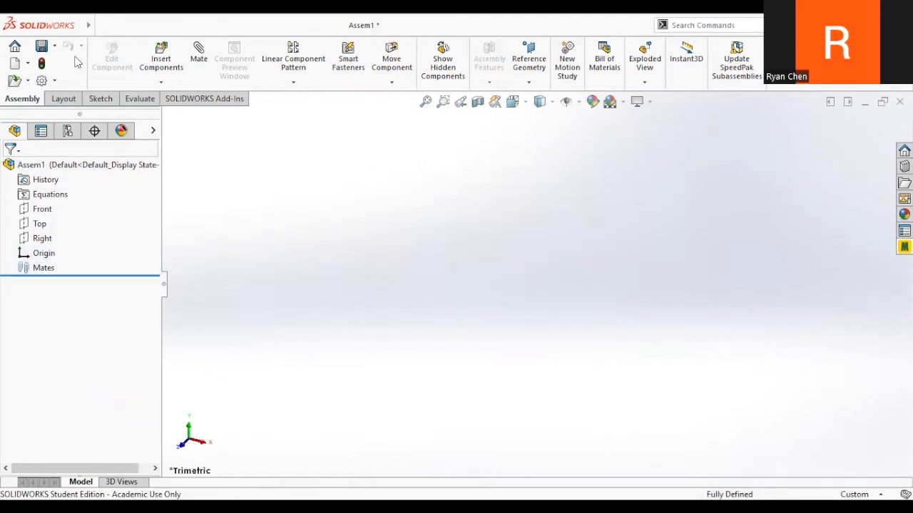
- Insert the Block part from the Universal Joint folder as the fixed component and save the assembly
click(161, 61)
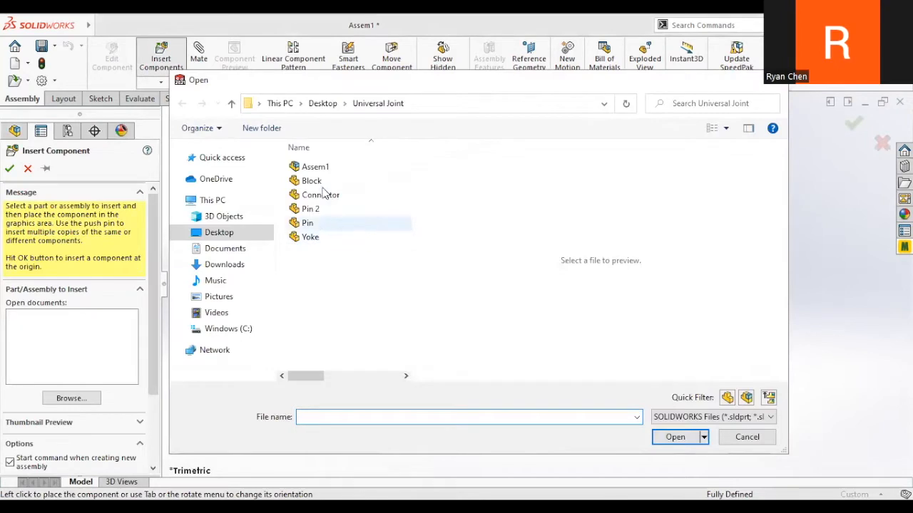
click(311, 181)
click(687, 442)
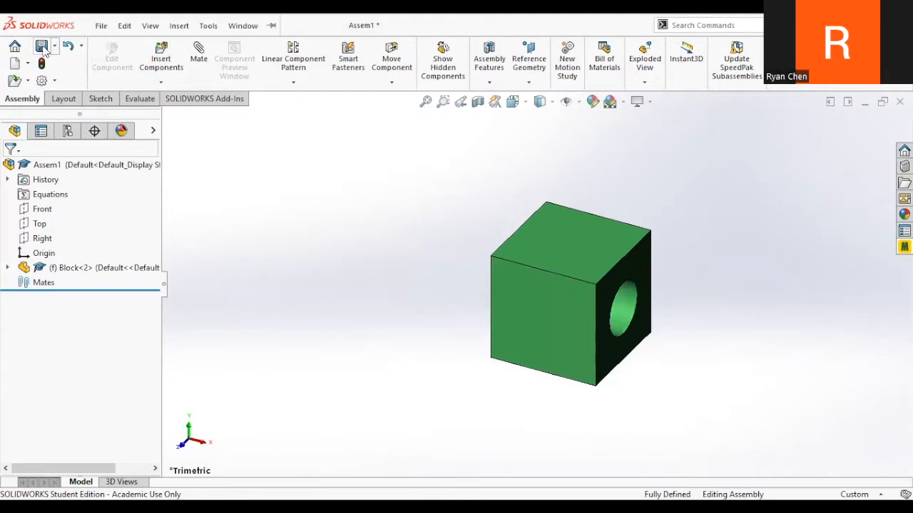
click(41, 46)
scroll(603, 314, up, 3)
scroll(602, 314, down, 3)
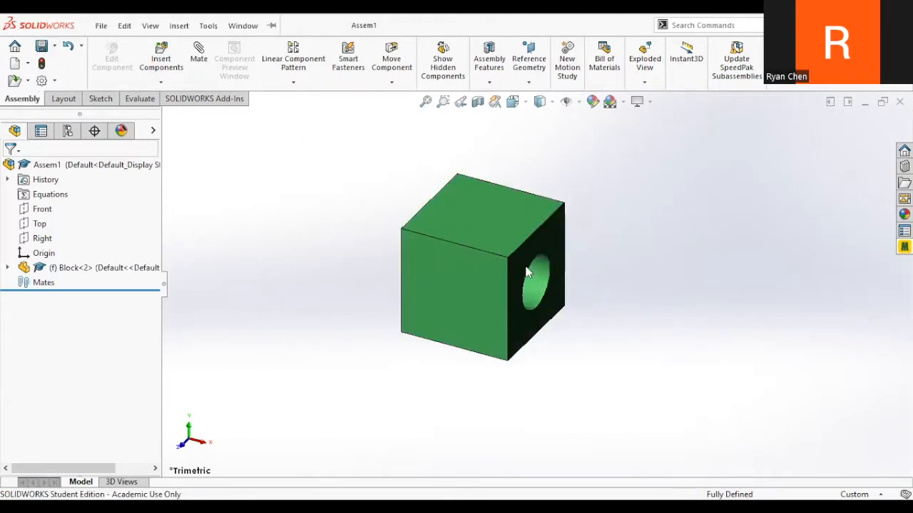
drag(496, 261, 412, 238)
- Load the Connector, Pin 2, Pin and Yoke part files together for insertion into the assembly
click(160, 68)
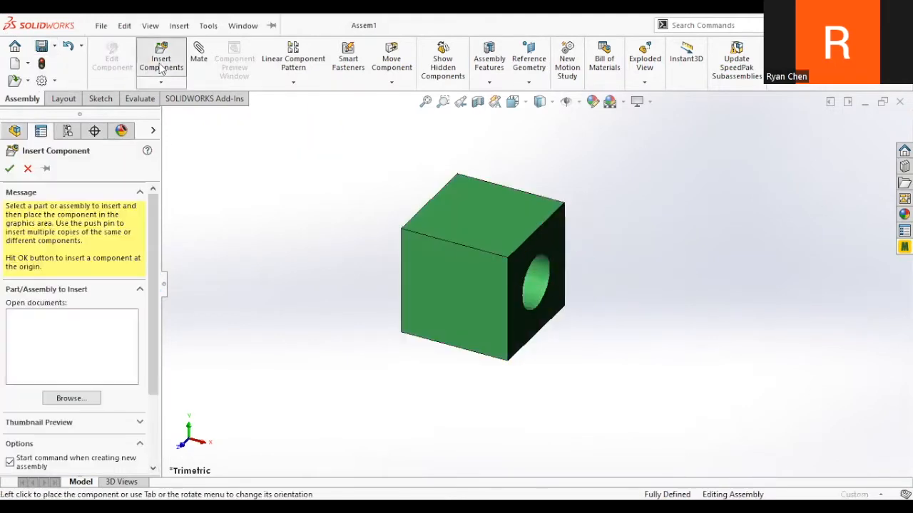
click(71, 397)
click(326, 182)
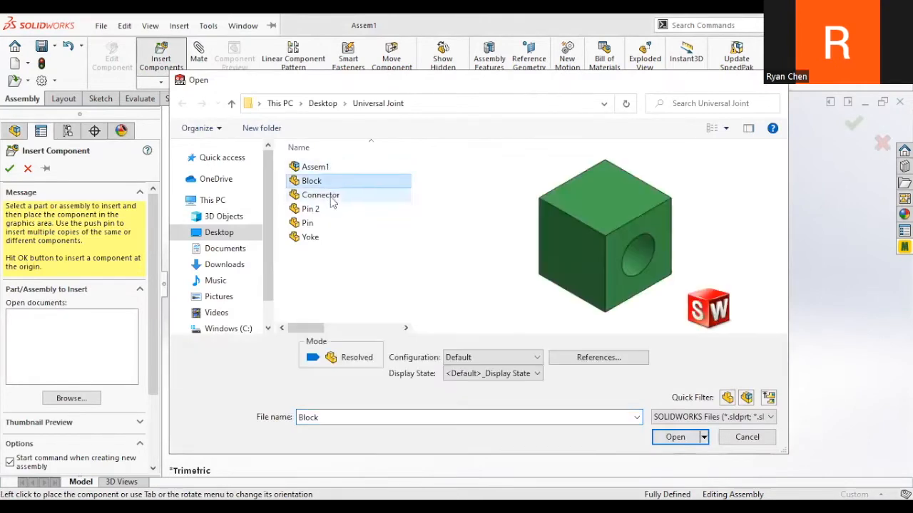
click(330, 195)
ctrl+click(328, 210)
ctrl+click(323, 223)
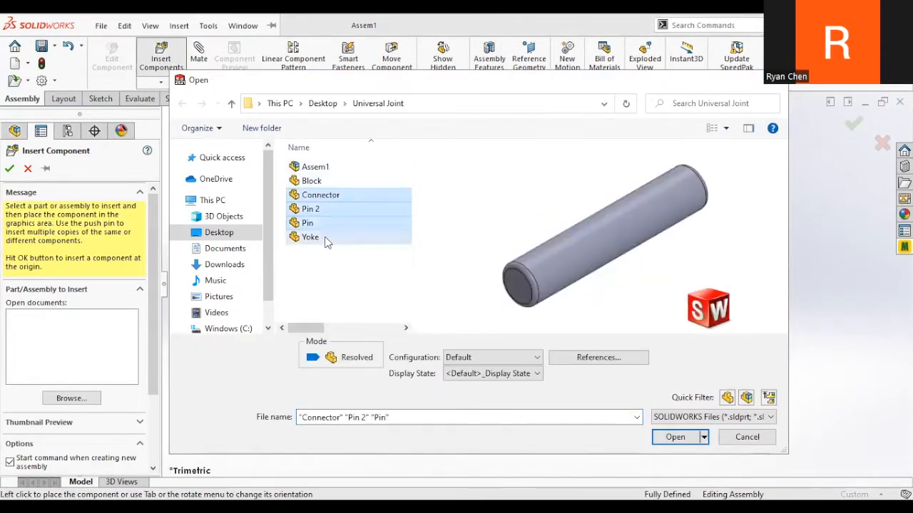
ctrl+click(323, 237)
click(689, 438)
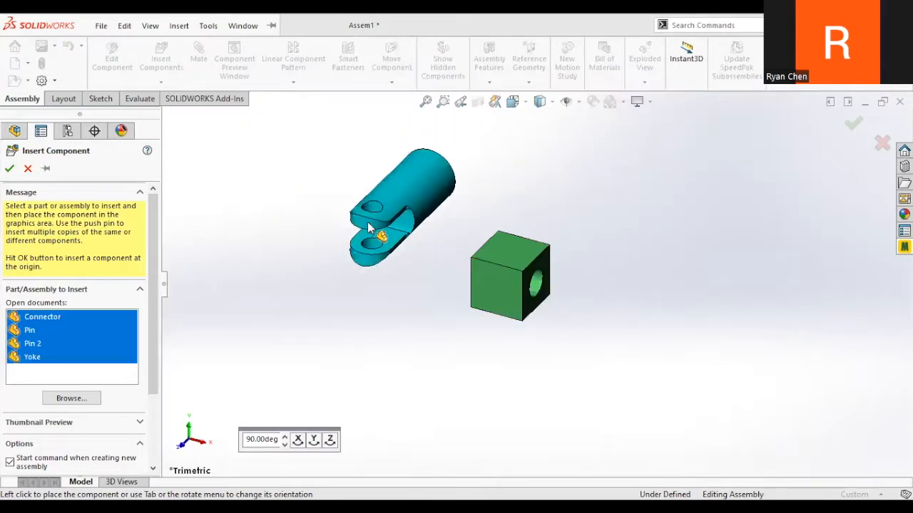
- Place the Connector, Pin, Pin 2 and Yoke around the block and save the assembly
click(324, 200)
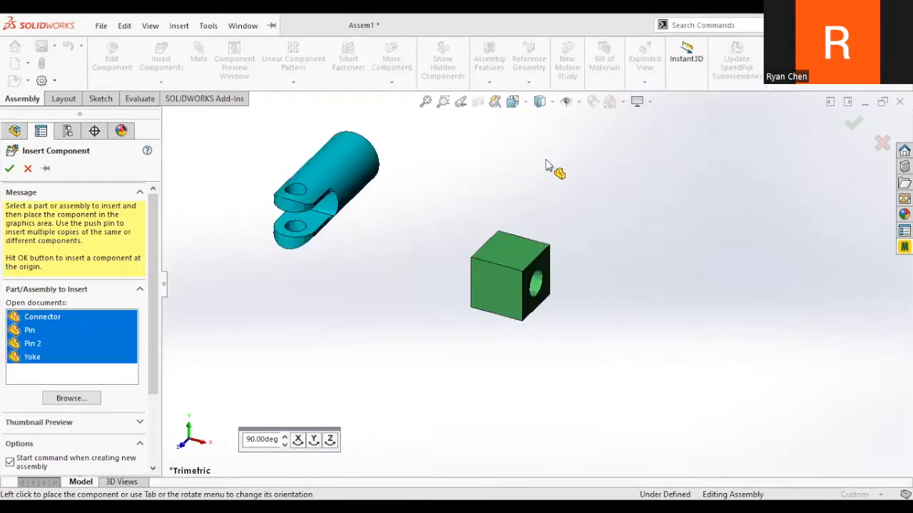
click(445, 167)
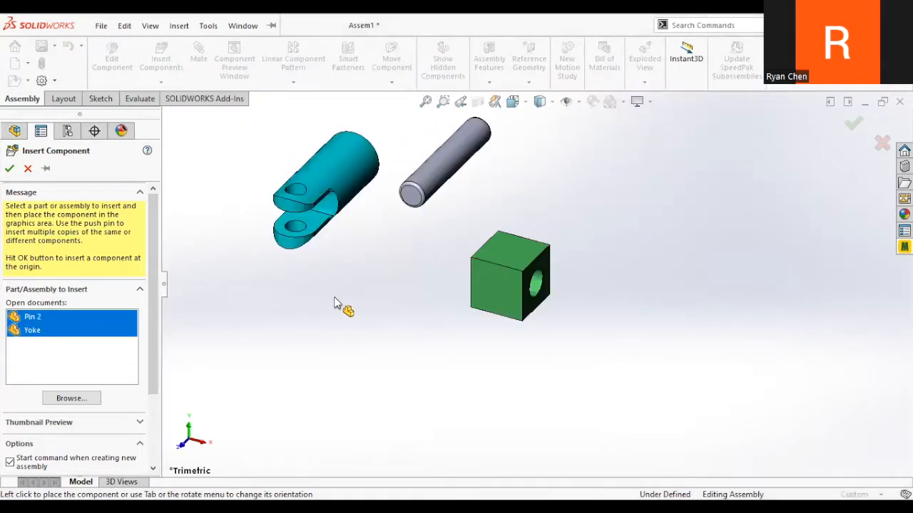
click(417, 280)
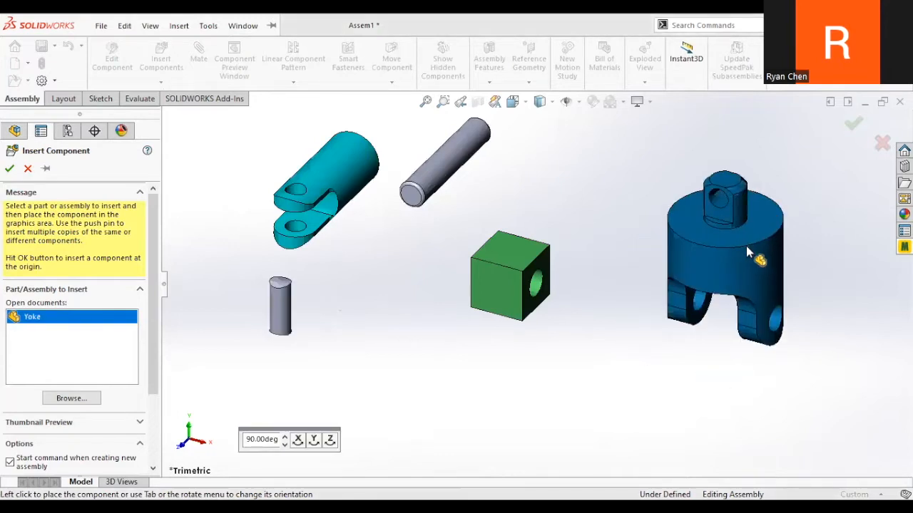
click(754, 258)
key(ctrl+s)
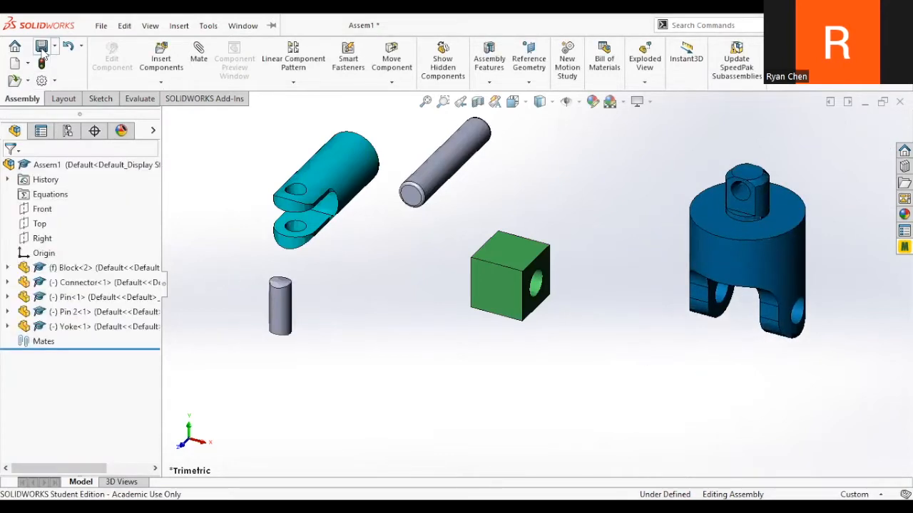
- Add two extra copies of the Yoke, undo both additions and save the assembly
scroll(512, 239, up, 2)
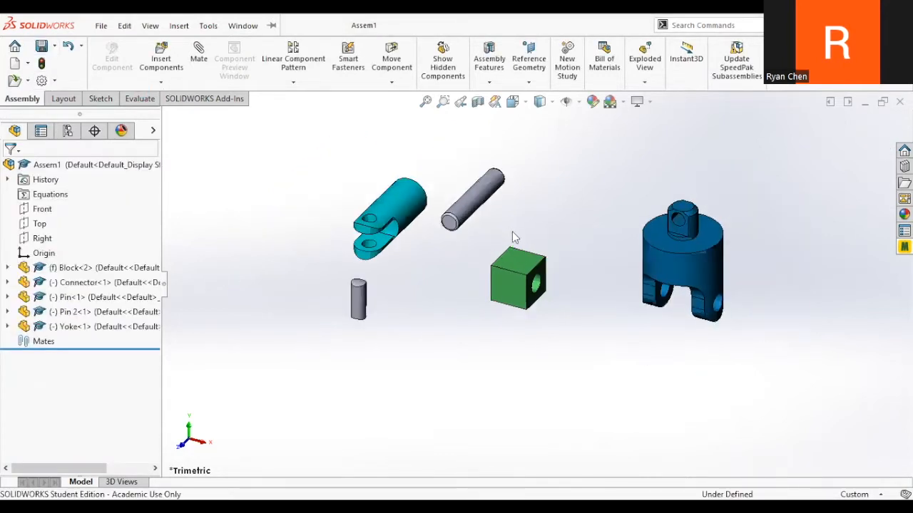
scroll(511, 234, down, 4)
drag(72, 329, 649, 183)
key(f)
drag(112, 326, 577, 378)
key(ctrl+z)
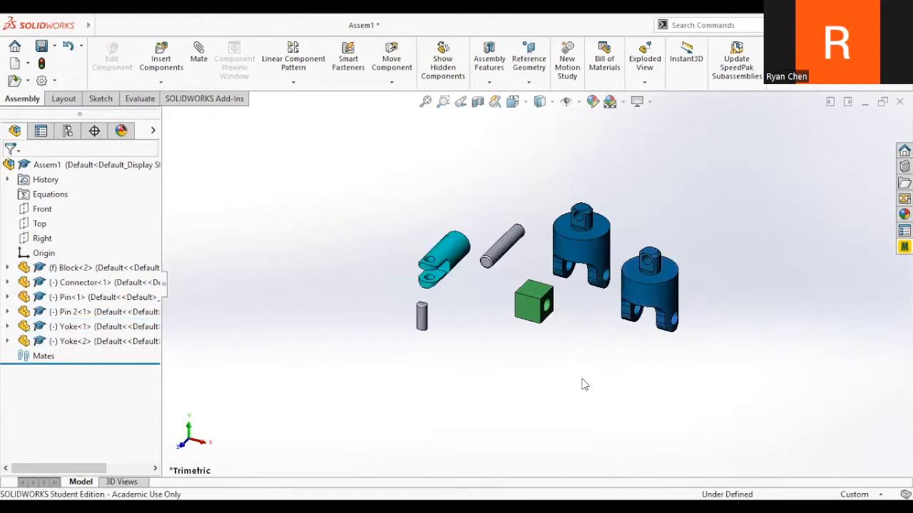
key(ctrl+z)
key(f)
click(42, 46)
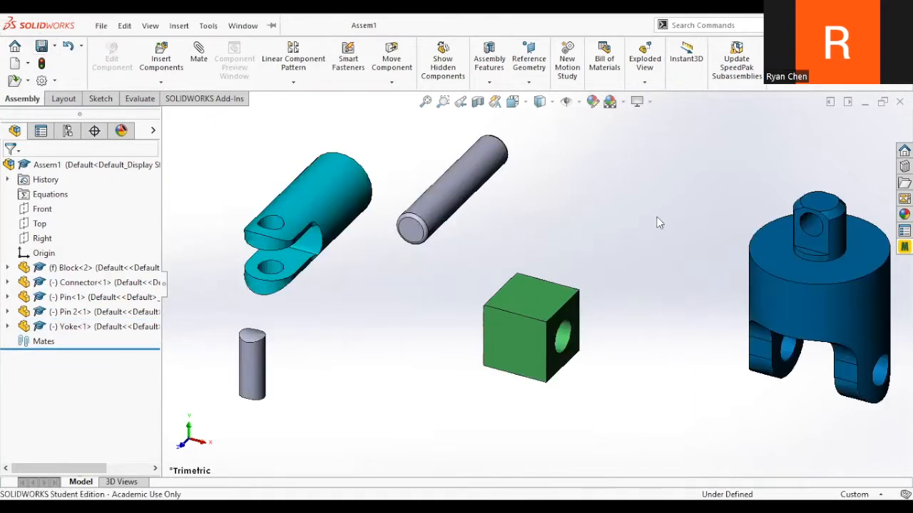
- Move the Yoke over to the green block so that its fork arms straddle the block
scroll(646, 323, up, 1)
ctrl+middle_drag(645, 322, 584, 306)
scroll(585, 306, down, 1)
drag(754, 265, 382, 196)
scroll(536, 289, up, 5)
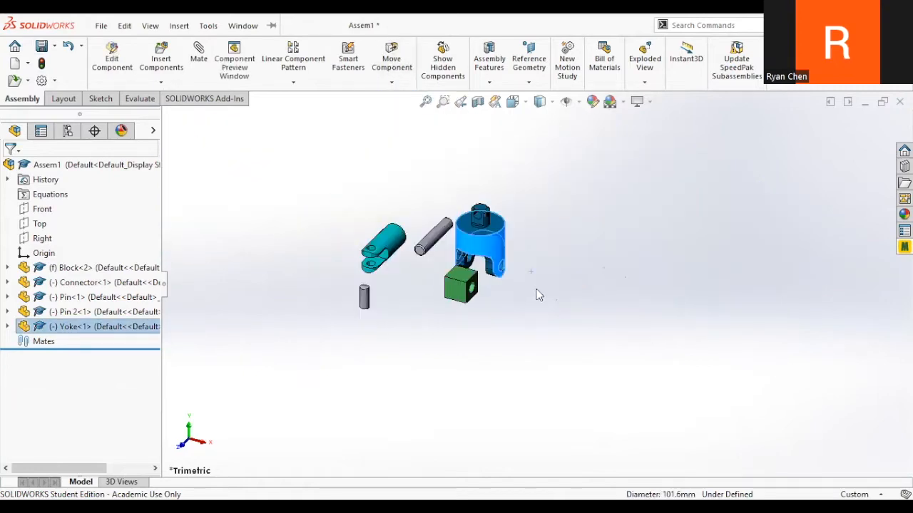
scroll(482, 263, down, 5)
drag(494, 211, 610, 249)
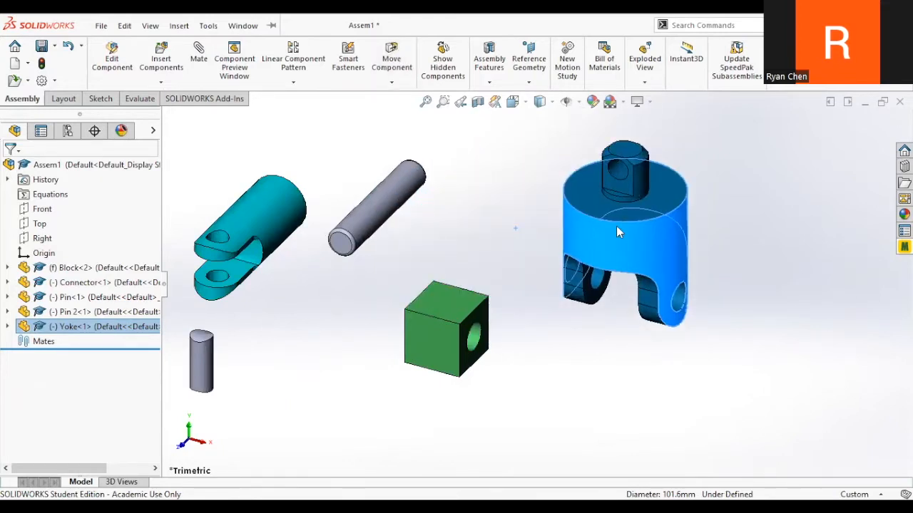
drag(618, 247, 471, 294)
- Move and rotate the long Pin so it roughly lines up with the holes in the Yoke's fork arms
click(304, 232)
drag(358, 231, 578, 326)
right_drag(579, 326, 675, 322)
drag(588, 300, 456, 316)
click(518, 412)
- Move and rotate the Connector so its slotted end points down just above the Yoke's stem
drag(269, 262, 531, 151)
mouse_move(532, 151)
right_down()
mouse_move(587, 341)
mouse_move(605, 341)
mouse_move(543, 153)
right_up()
drag(543, 152, 464, 132)
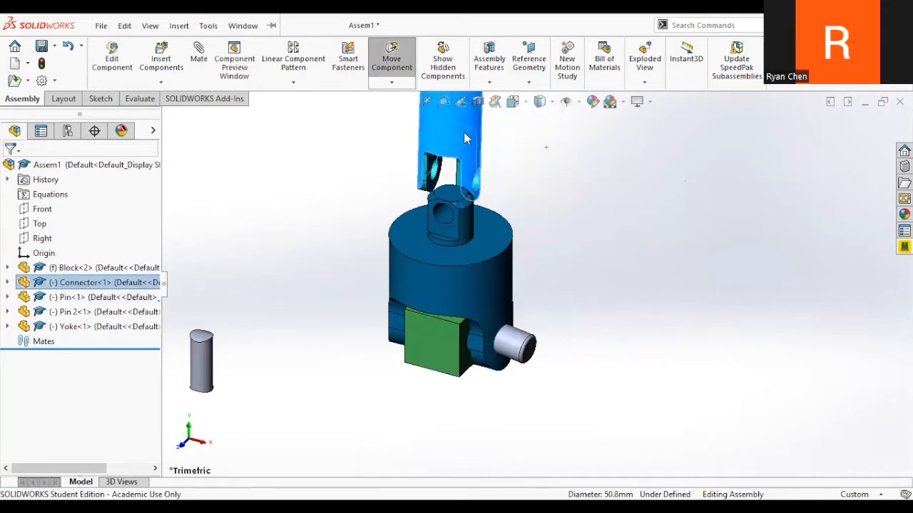
mouse_move(507, 139)
right_down()
mouse_move(539, 185)
mouse_move(512, 119)
mouse_move(511, 136)
right_up()
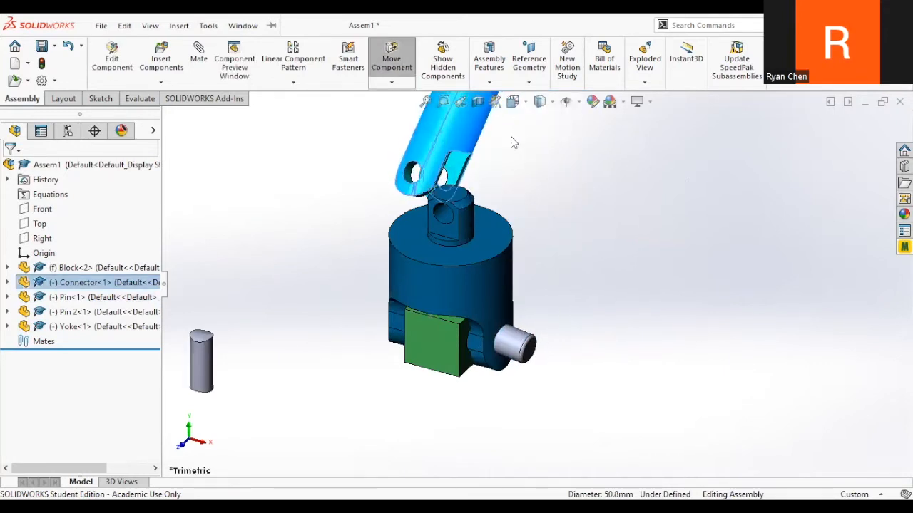
drag(474, 141, 426, 143)
- Move Pin 2 beside the Yoke's stem, rotate it to roughly match the stem hole, and save the assembly
drag(200, 357, 590, 212)
right_drag(570, 236, 546, 438)
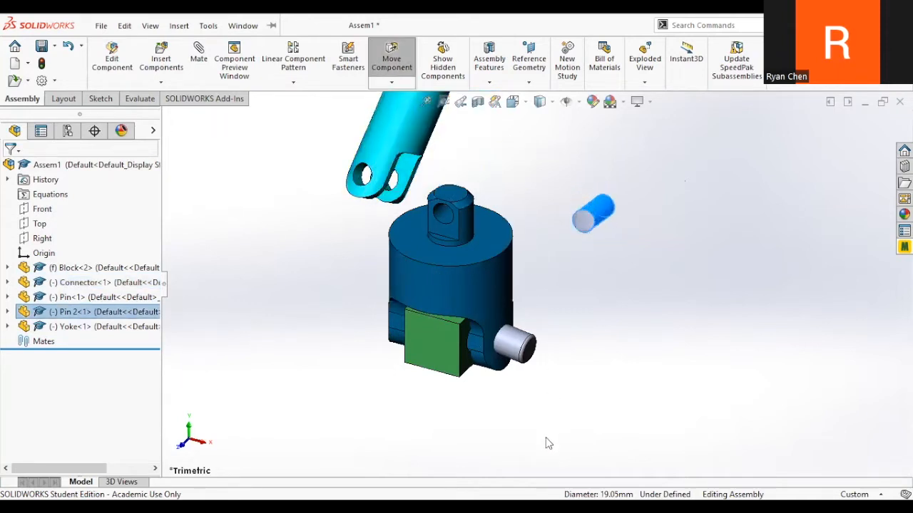
key(Escape)
key(ctrl+s)
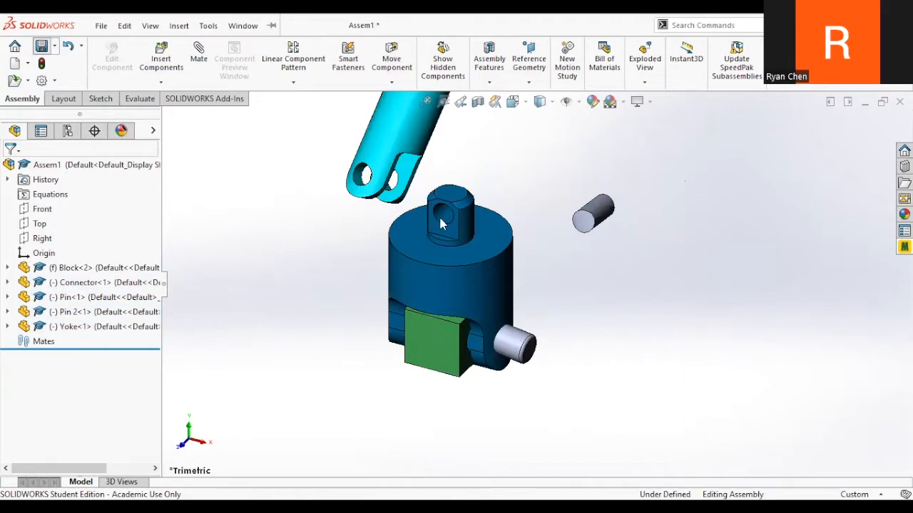
- Move the long Pin out to the side of the Yoke and raise the Yoke clear above the green block
click(457, 212)
drag(518, 351, 687, 378)
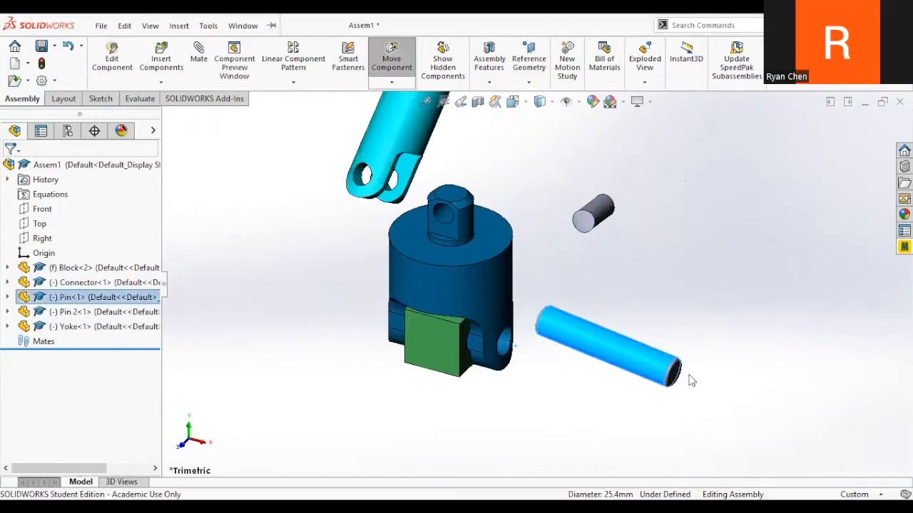
click(518, 228)
key(Escape)
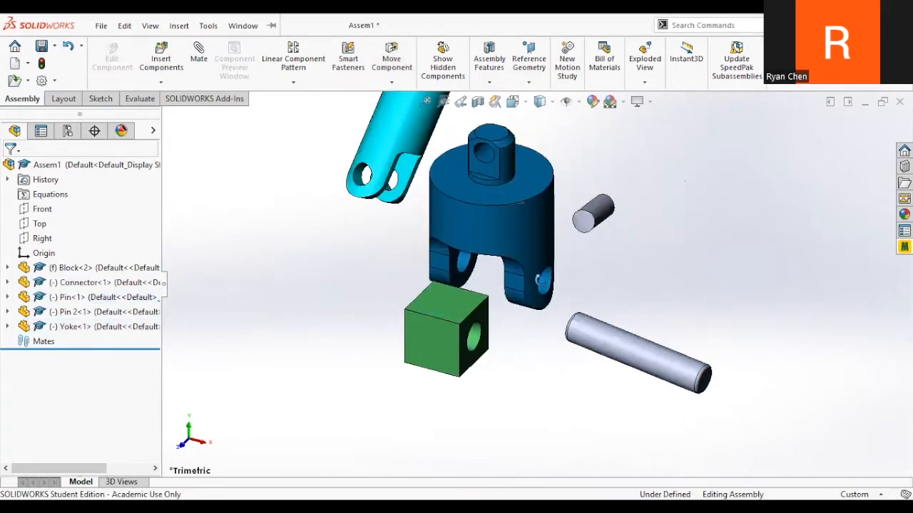
middle_drag(538, 373, 499, 312)
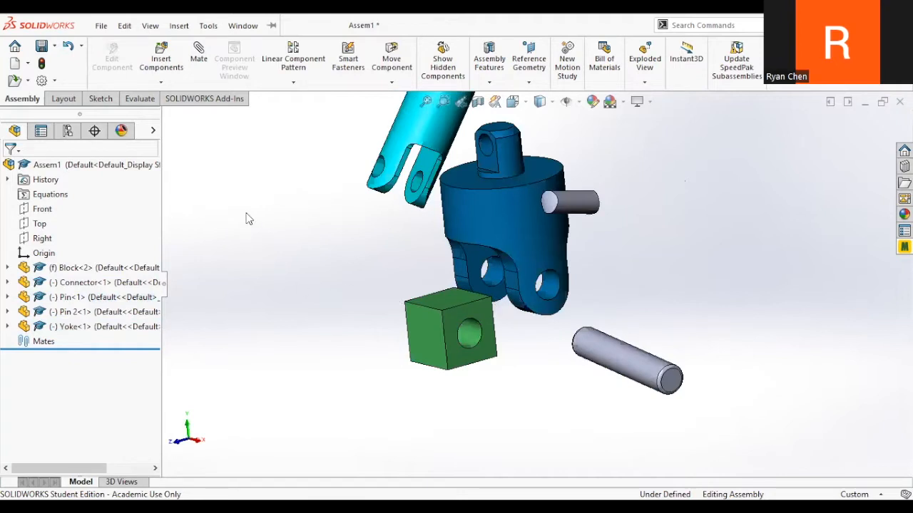
- Examine the standard, advanced and mechanical mate types offered by the Mate command
click(199, 61)
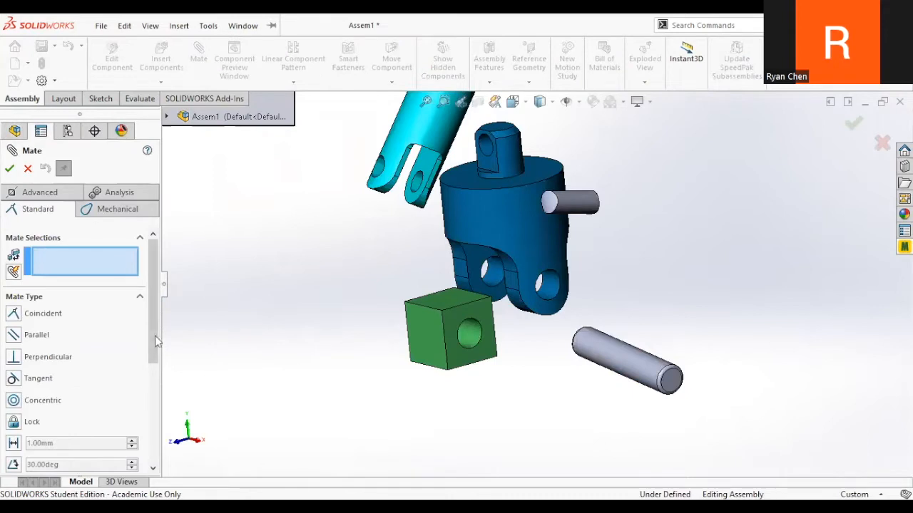
click(48, 194)
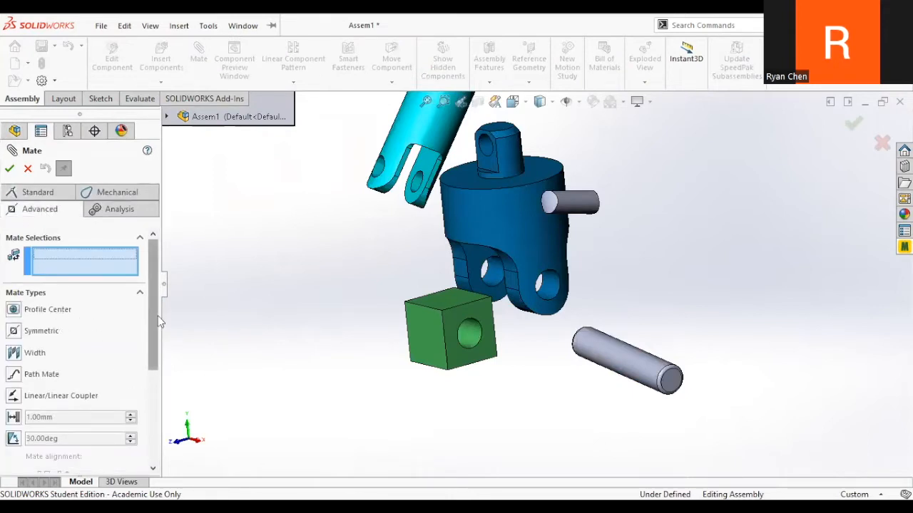
scroll(156, 311, down, 2)
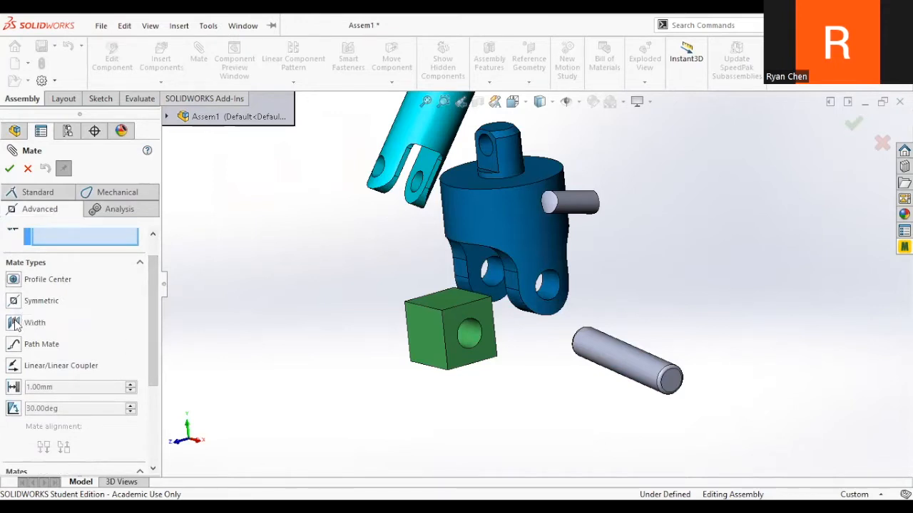
drag(151, 339, 151, 383)
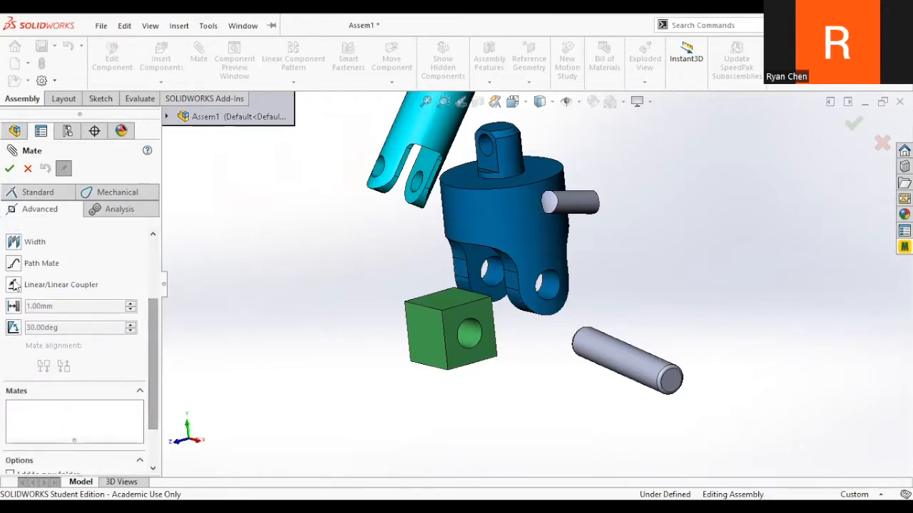
scroll(163, 352, up, 3)
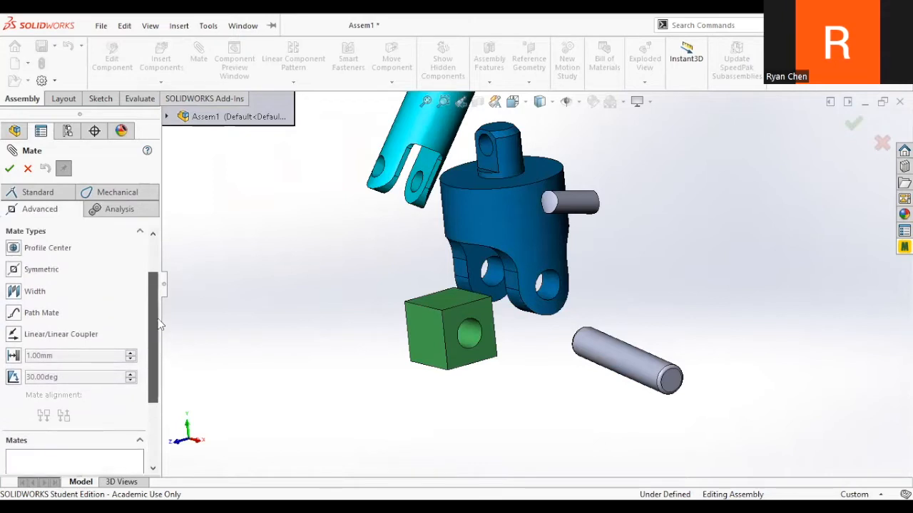
click(116, 193)
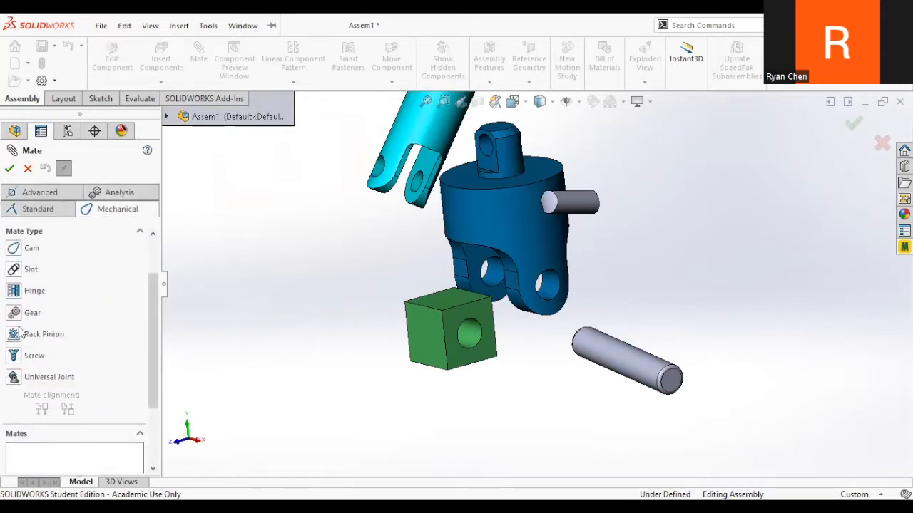
click(27, 169)
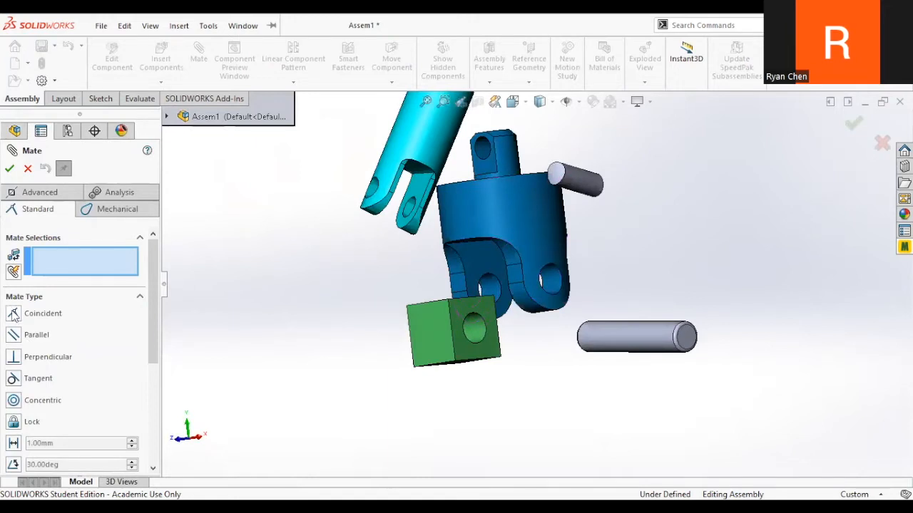
click(28, 168)
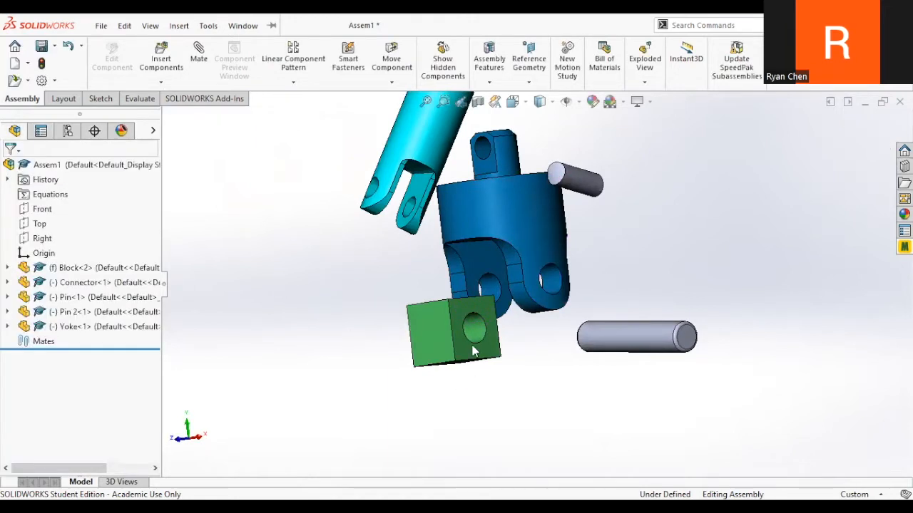
- Examine the block's side face with the hole and the facing inner side of the Yoke's fork arm
scroll(479, 321, down, 5)
click(542, 235)
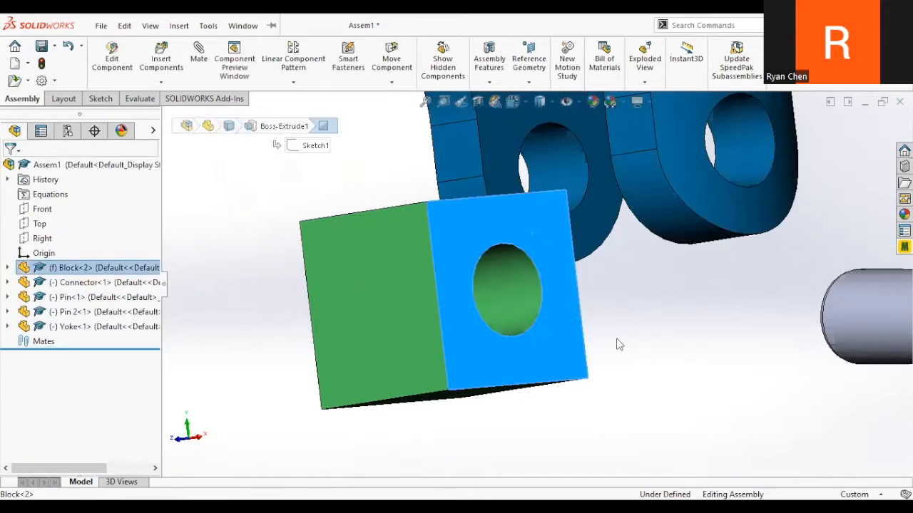
click(615, 343)
middle_drag(648, 310, 589, 230)
click(537, 199)
middle_drag(701, 342, 511, 111)
scroll(521, 180, up, 4)
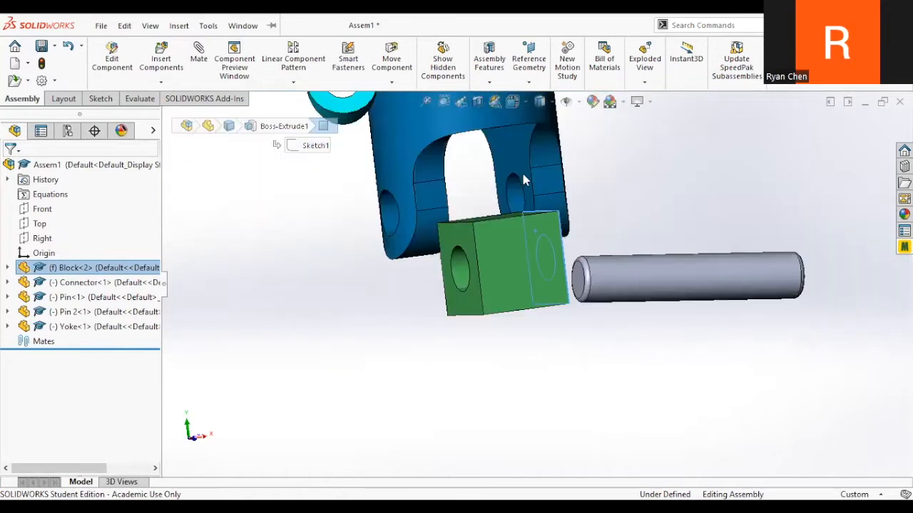
click(475, 171)
middle_drag(475, 172, 321, 157)
- Add a Coincident mate between the block's side face with the hole and the flat inner face of the Yoke's fork arm
click(198, 54)
click(17, 316)
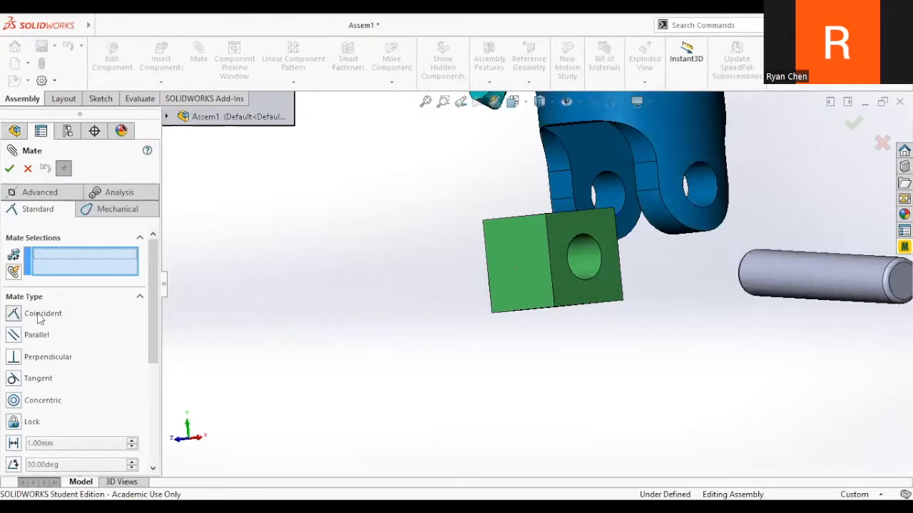
click(576, 294)
middle_drag(586, 352, 676, 335)
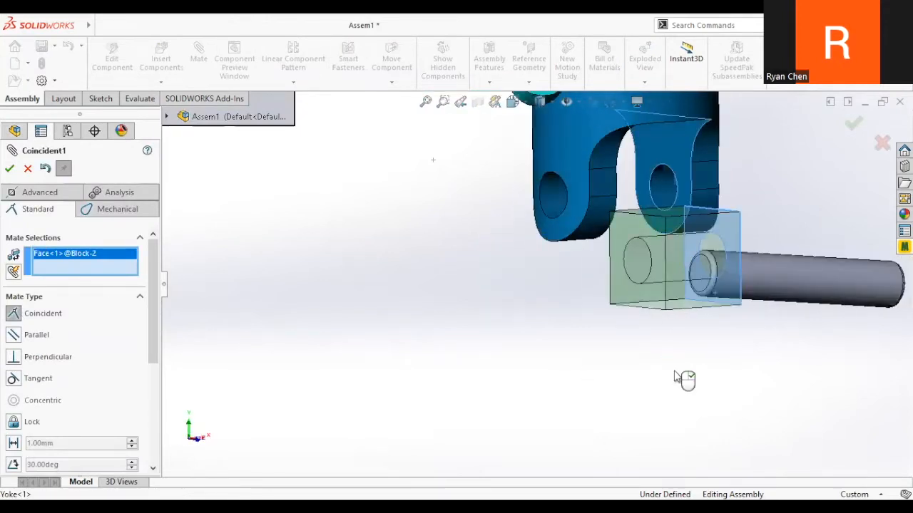
click(680, 138)
scroll(575, 298, up, 3)
key(Escape)
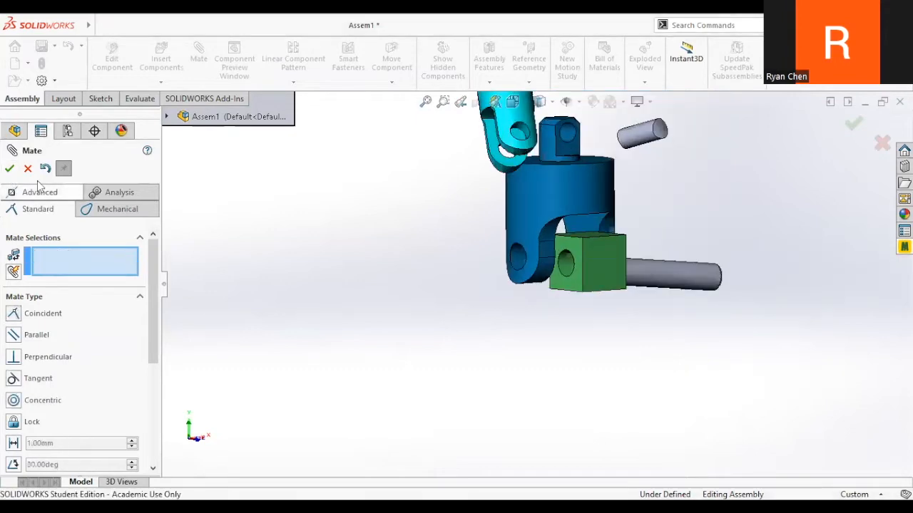
click(28, 169)
- Move the Yoke around relative to the block from several viewpoints to check the freedom left by the coincident mate
middle_drag(496, 275, 422, 296)
drag(550, 234, 563, 285)
middle_drag(578, 297, 640, 285)
click(484, 284)
click(461, 213)
drag(461, 218, 440, 235)
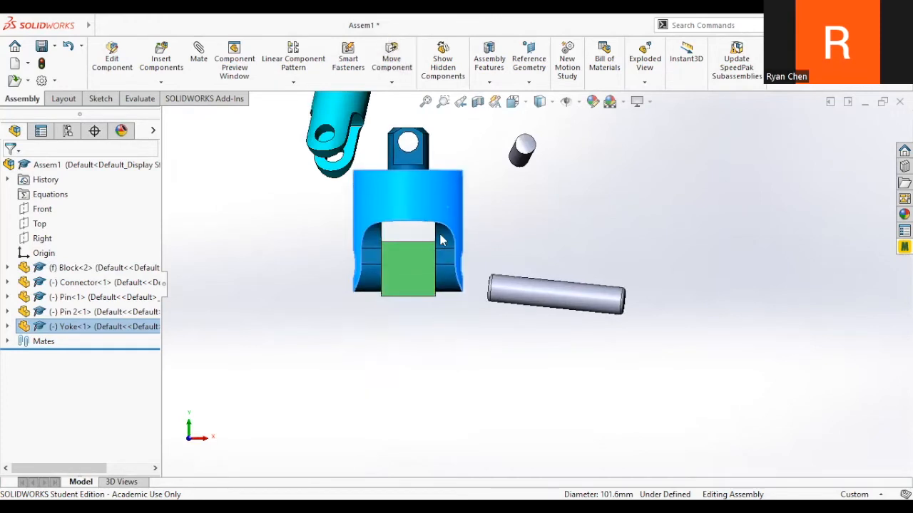
click(436, 236)
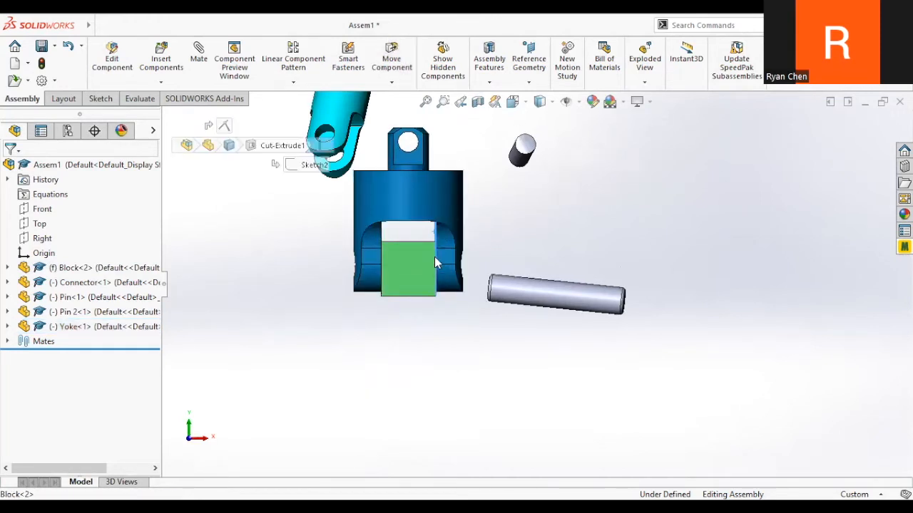
click(435, 262)
middle_drag(478, 340, 350, 329)
drag(484, 212, 387, 223)
middle_drag(424, 331, 527, 323)
drag(431, 216, 482, 249)
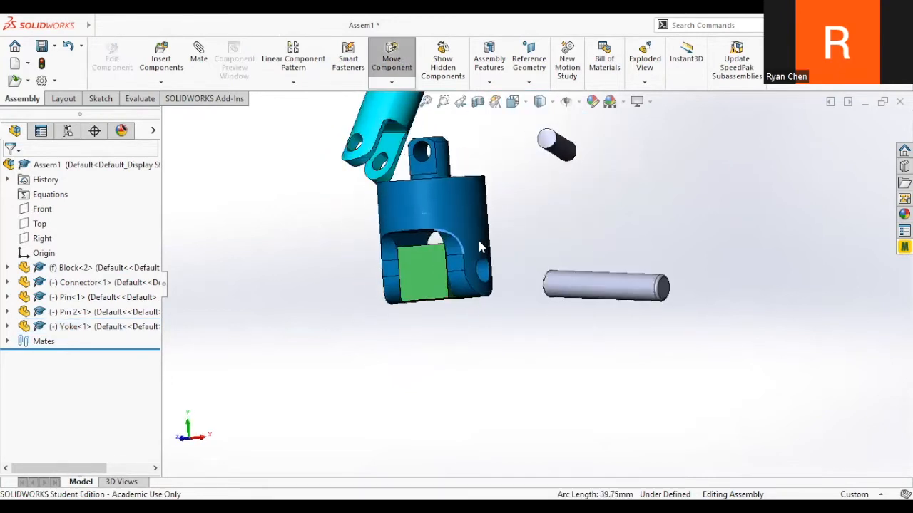
key(Escape)
scroll(466, 267, down, 5)
drag(503, 209, 529, 219)
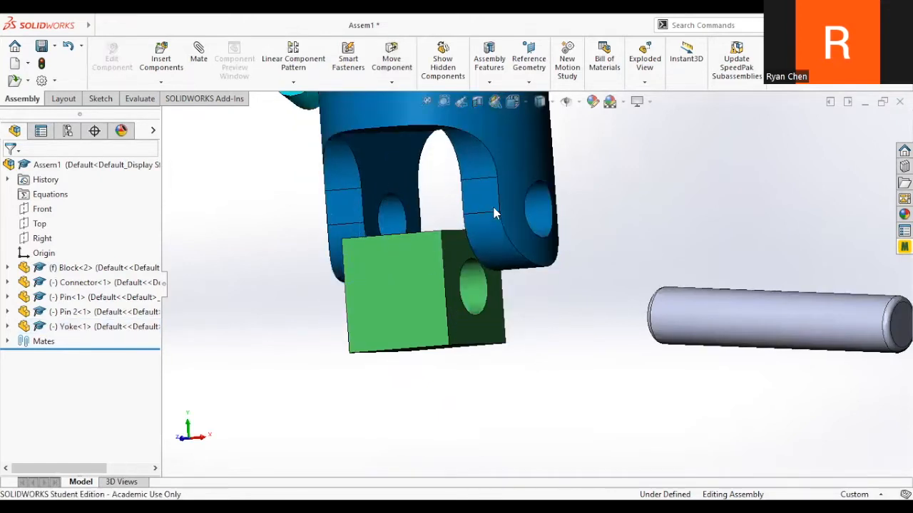
click(472, 199)
click(436, 254)
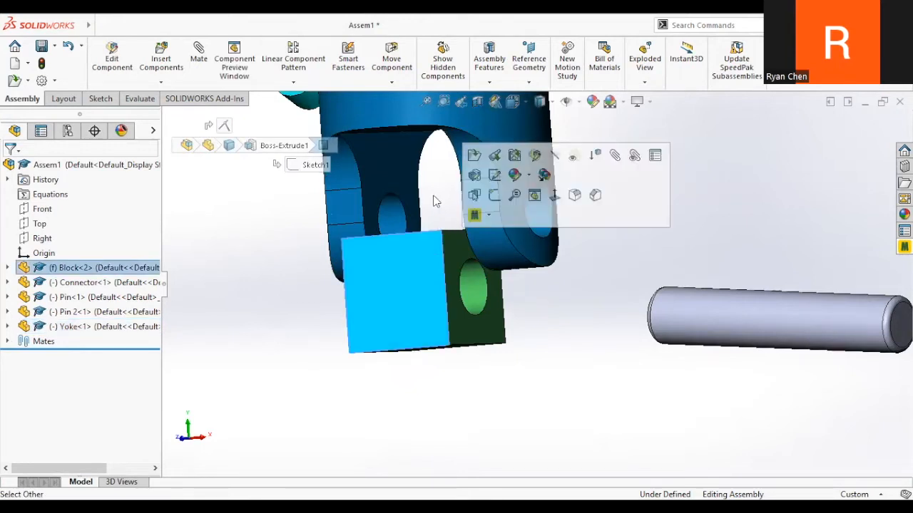
key(Escape)
click(472, 195)
key(Escape)
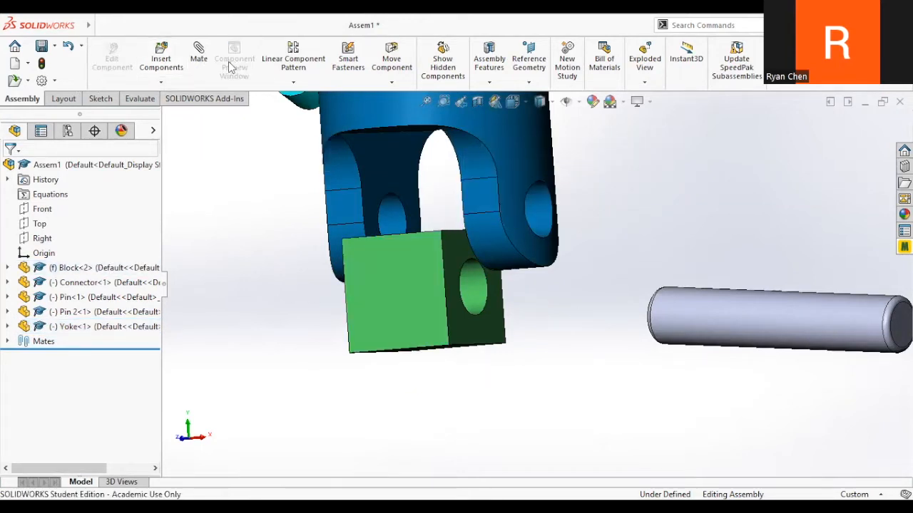
click(530, 230)
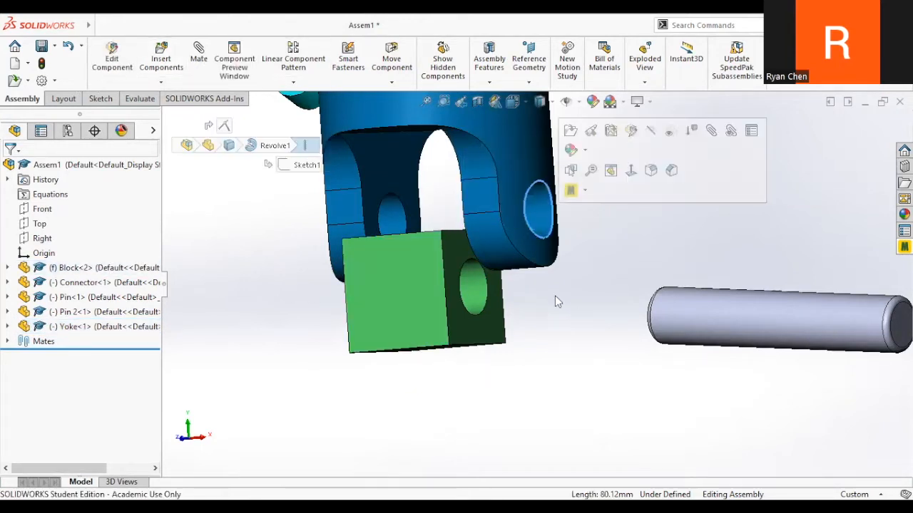
key(Escape)
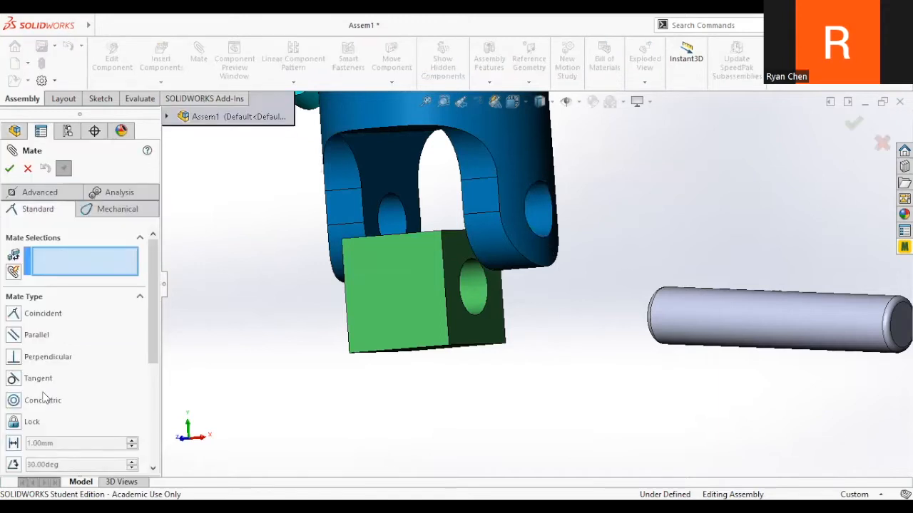
- Add a Concentric mate between the cylindrical face of the Yoke's fork-arm hole and the block's through hole
click(16, 401)
scroll(539, 245, down, 3)
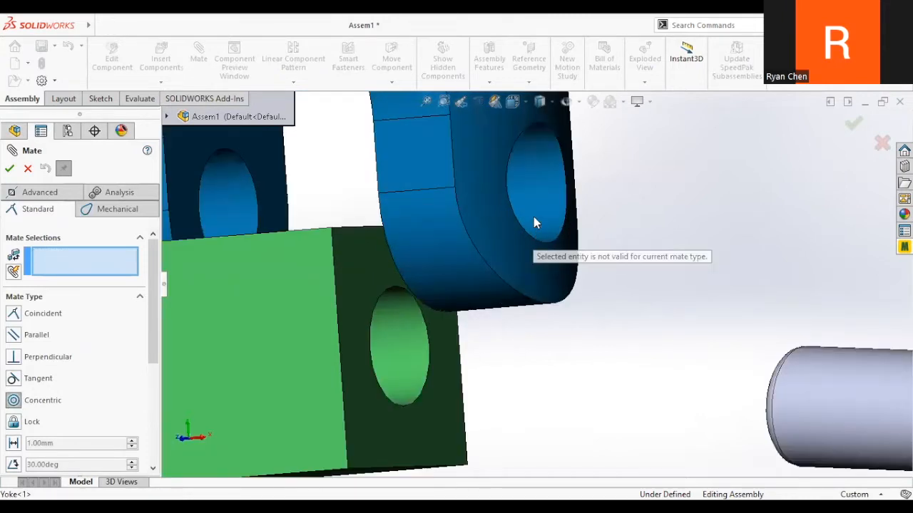
scroll(514, 246, up, 3)
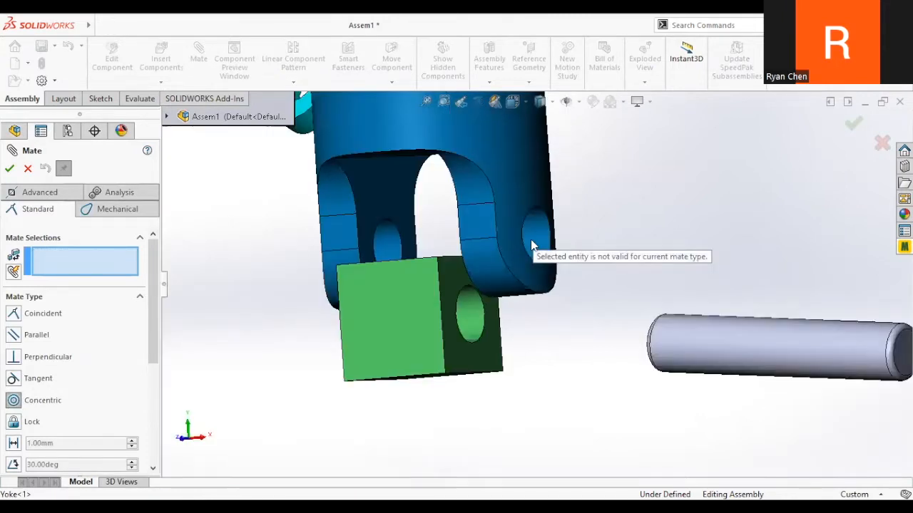
scroll(511, 214, down, 3)
scroll(351, 250, up, 1)
scroll(351, 253, up, 2)
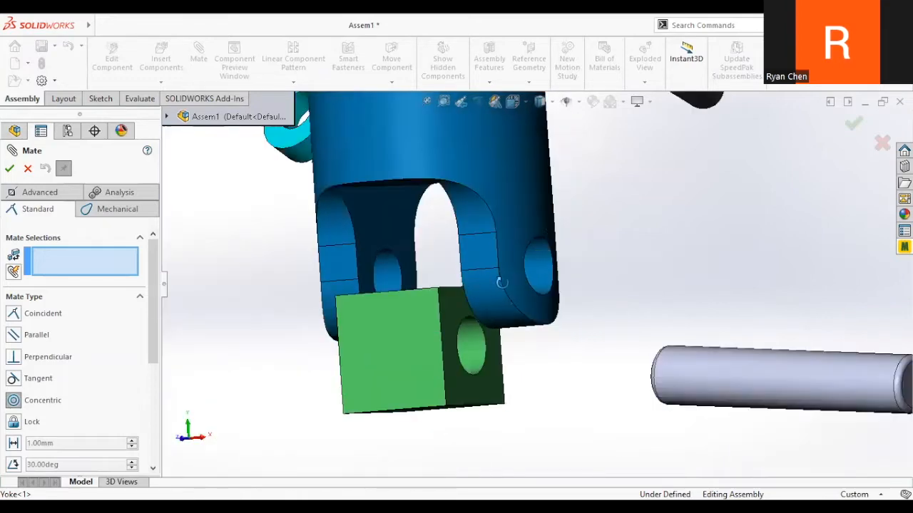
scroll(439, 245, down, 4)
click(427, 254)
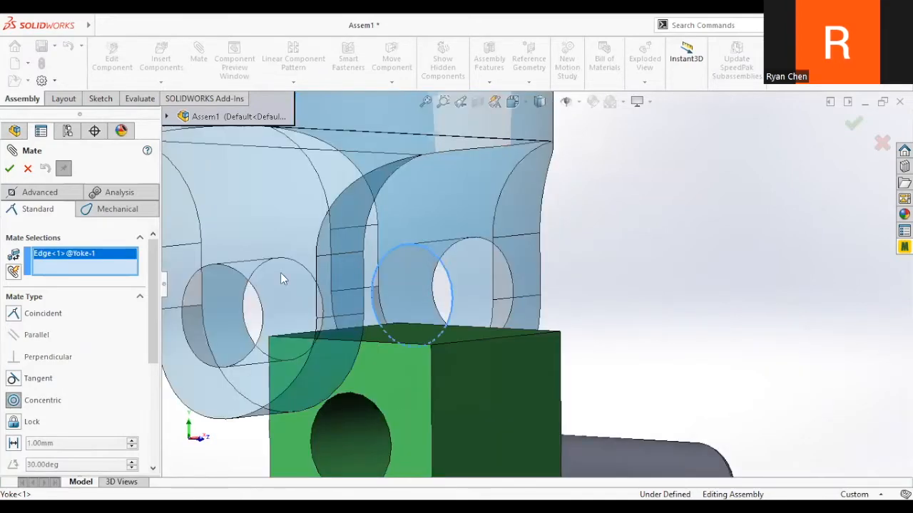
key(Delete)
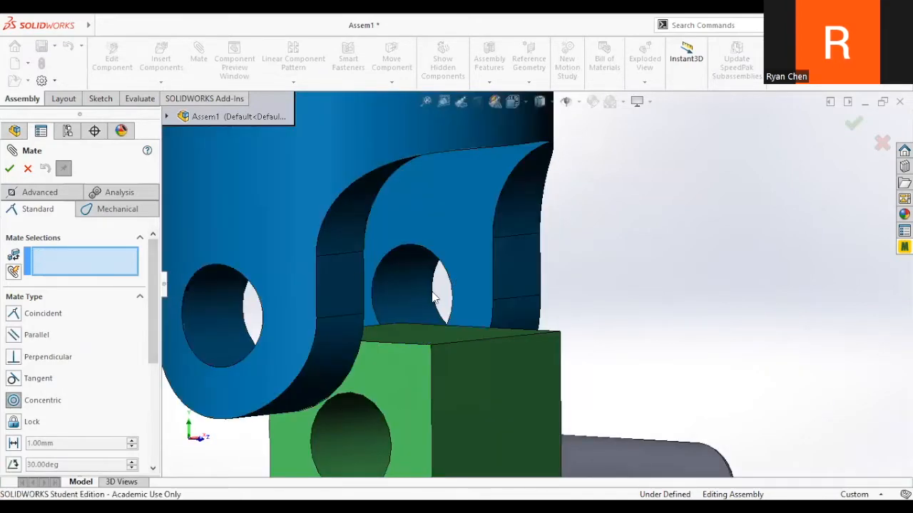
scroll(420, 299, up, 3)
middle_drag(416, 334, 337, 332)
scroll(563, 281, down, 4)
click(560, 283)
click(457, 369)
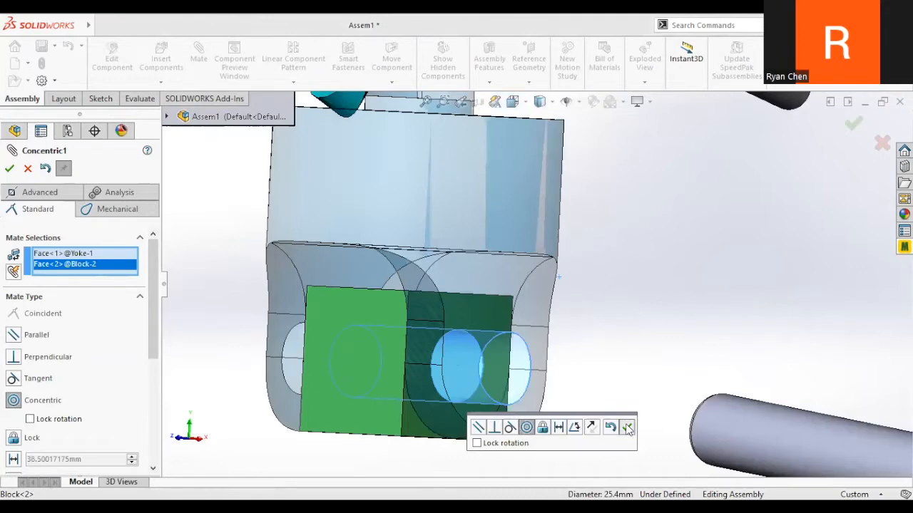
click(628, 427)
- Rotate the Yoke about the block's hole until it stands roughly upright, and finish mating
scroll(515, 244, up, 2)
mouse_move(516, 245)
middle_down()
mouse_move(530, 220)
mouse_move(498, 241)
middle_up()
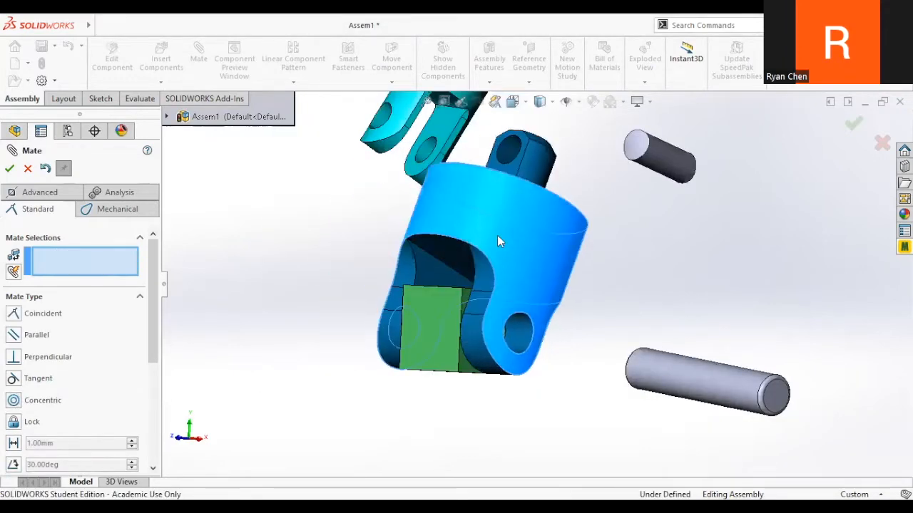
click(28, 168)
- Edit the concentric mate between the block and Yoke to lock rotation, and try to move the Yoke
click(8, 342)
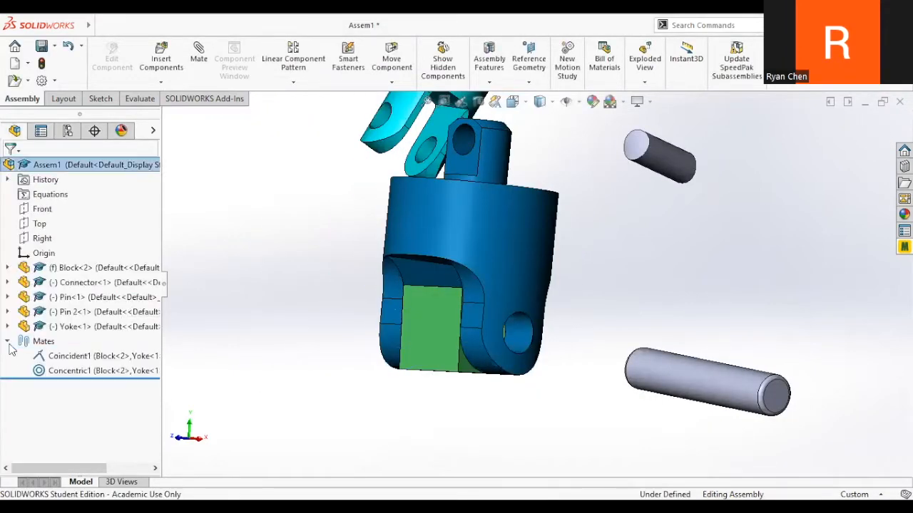
right_click(62, 371)
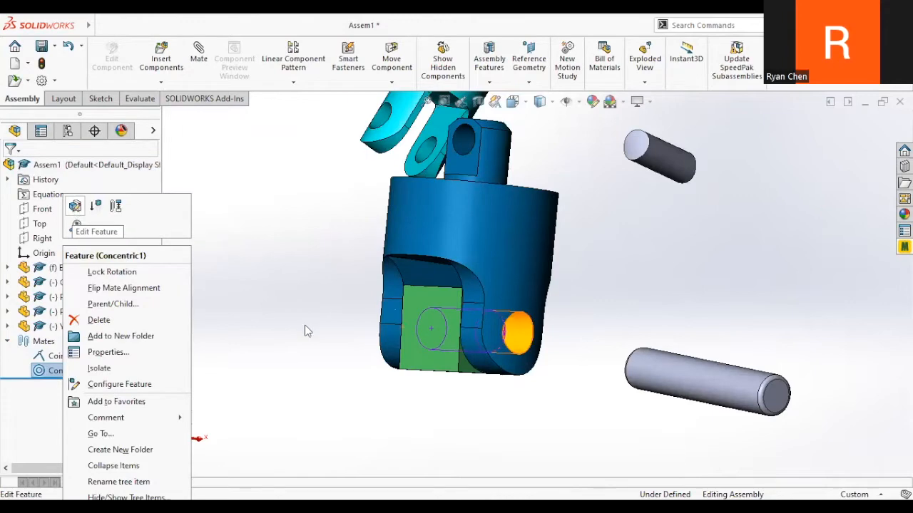
click(75, 206)
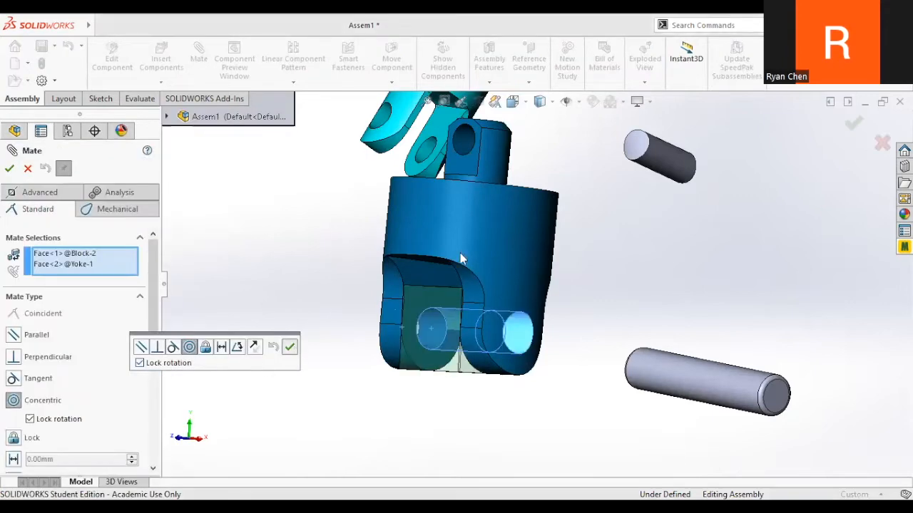
click(291, 348)
drag(476, 219, 347, 246)
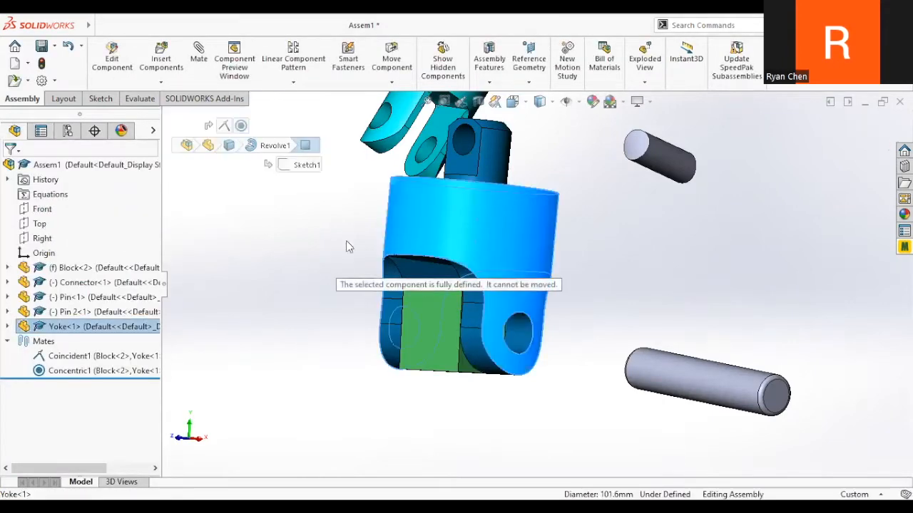
- Unlock the rotation of the concentric mate between the block and Yoke, and tilt the Yoke slightly about the hole
click(118, 371)
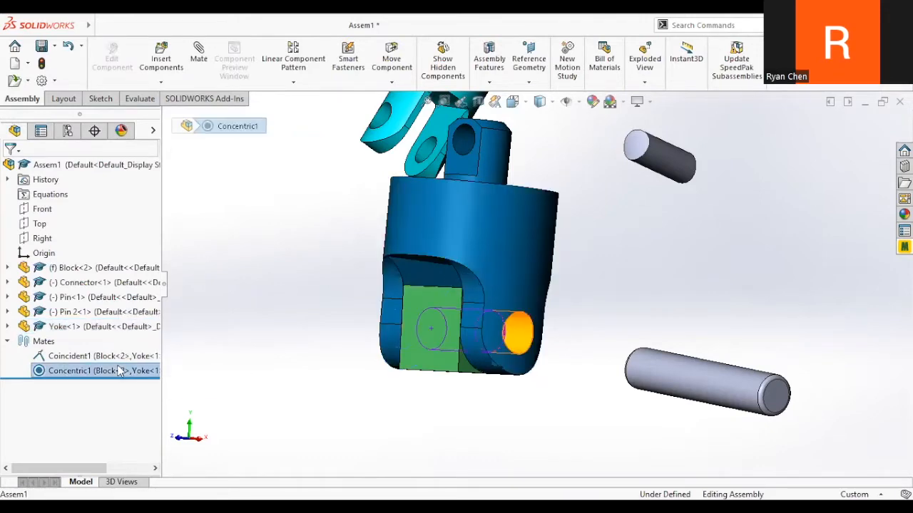
right_click(118, 370)
click(171, 272)
drag(495, 238, 299, 232)
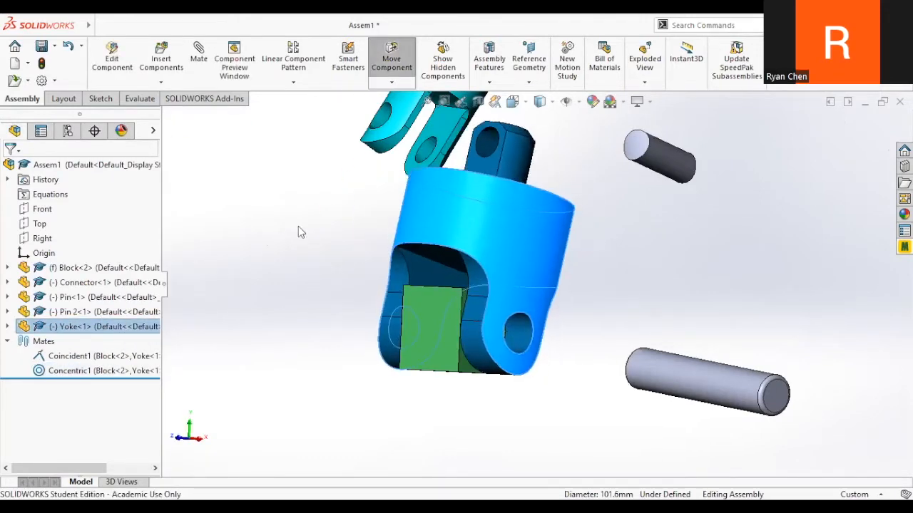
- Flip the alignment of the block–Yoke concentric mate without viewing the affected mates, and bring the Yoke back above the block
right_click(64, 372)
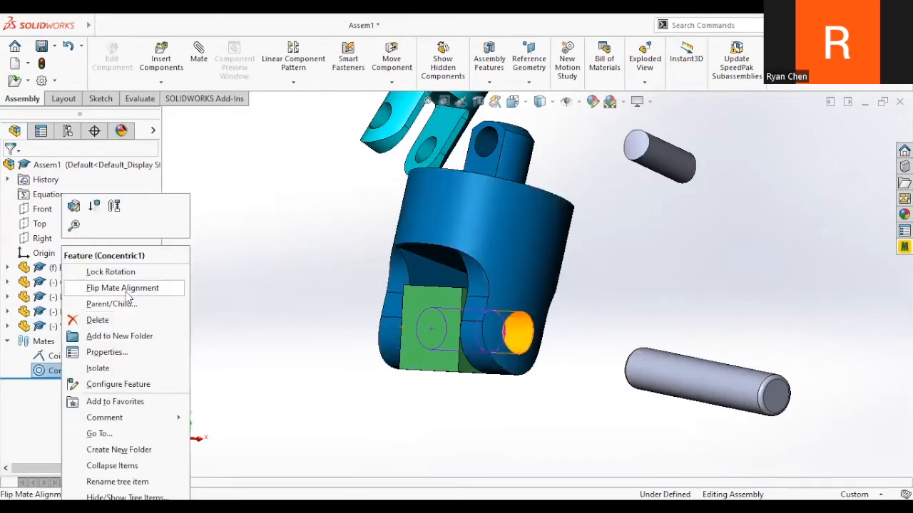
click(122, 288)
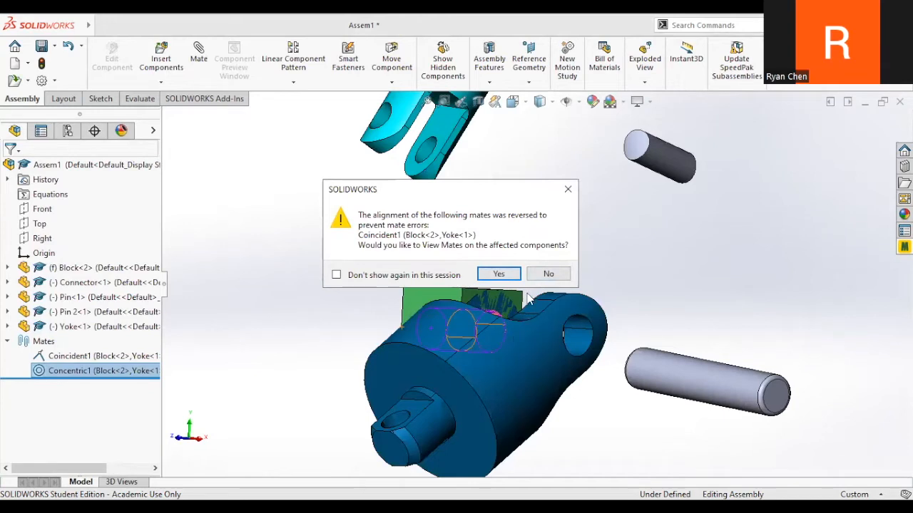
click(546, 277)
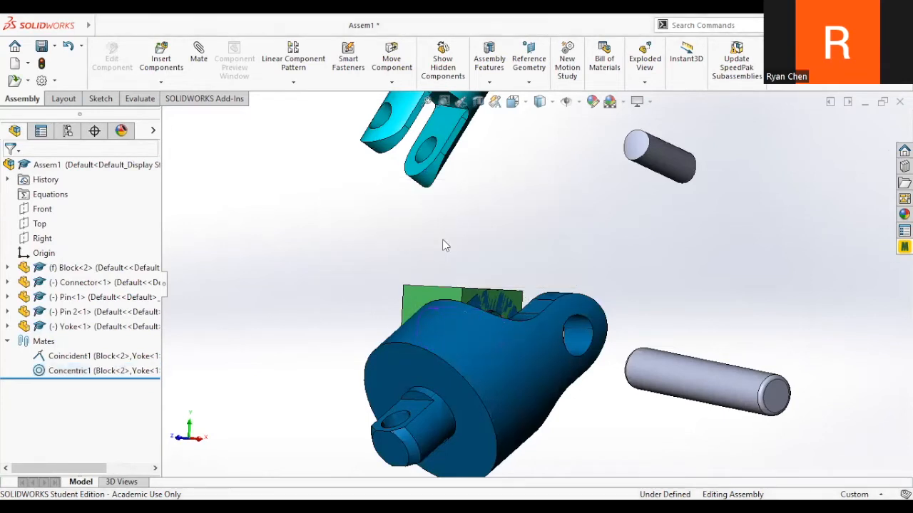
drag(521, 224, 304, 259)
click(302, 260)
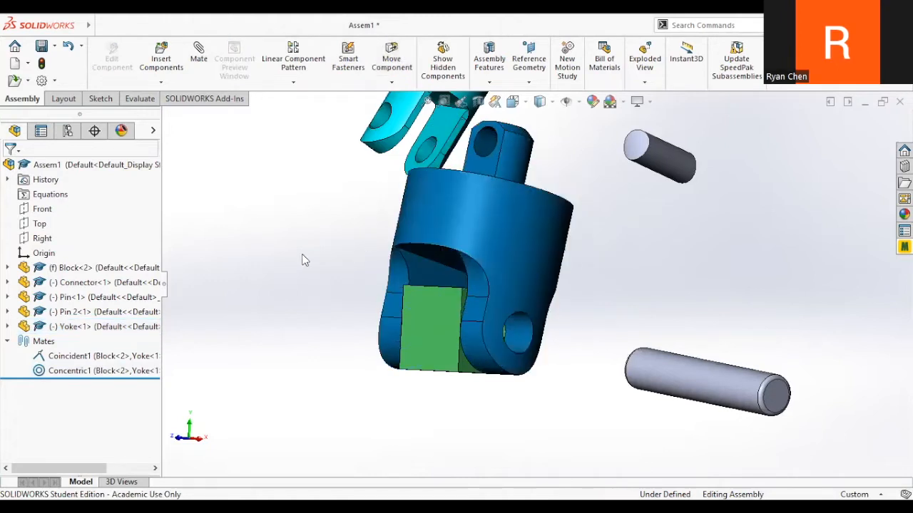
- Save the assembly
middle_drag(302, 260, 371, 256)
click(41, 46)
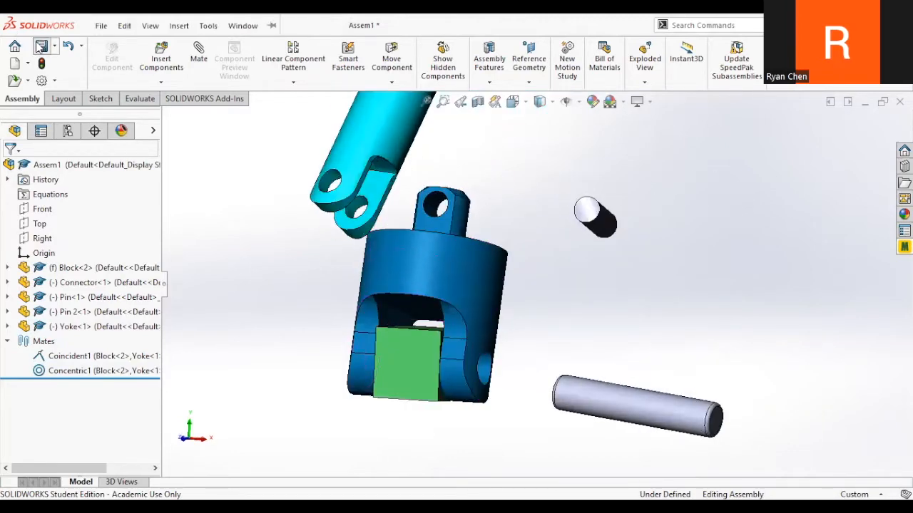
- Add a Parallel mate between the block's front face and the flat face on the Yoke's fork arm
click(385, 214)
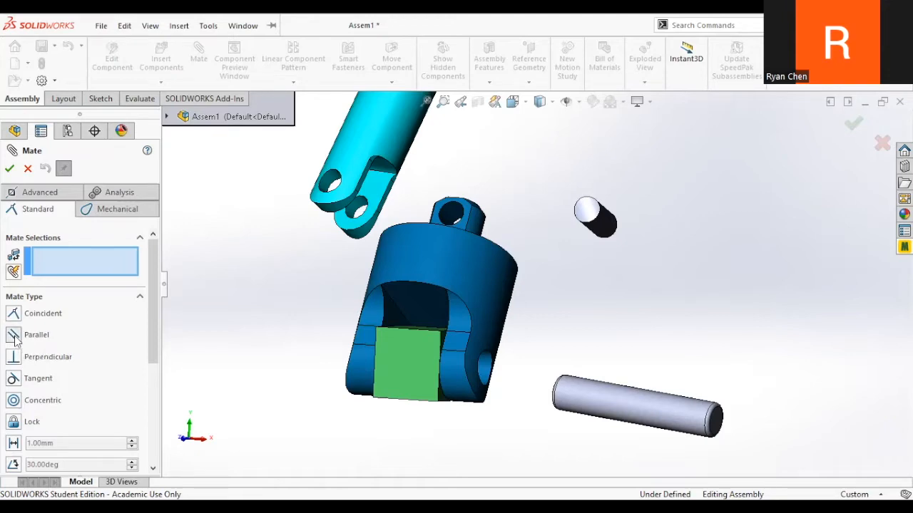
middle_drag(267, 350, 442, 343)
scroll(445, 340, down, 5)
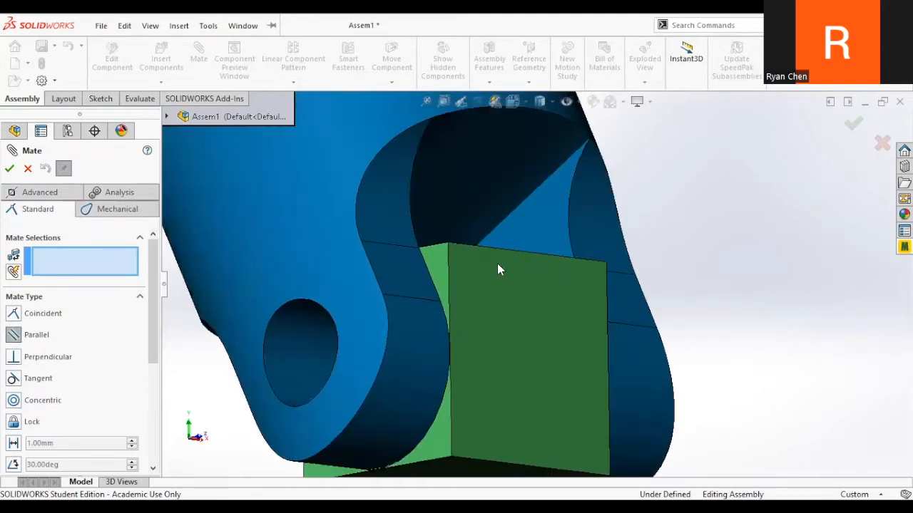
scroll(524, 359, up, 5)
middle_drag(527, 353, 542, 336)
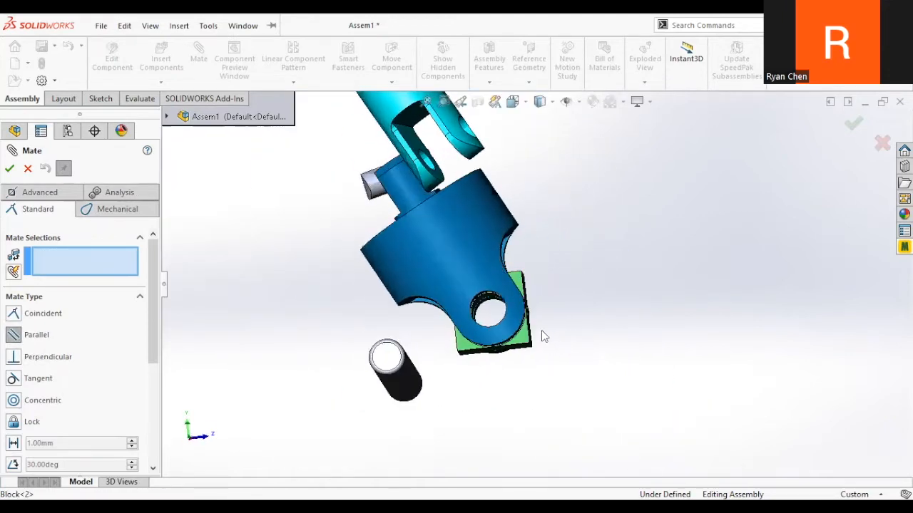
middle_drag(522, 292, 529, 265)
scroll(580, 307, down, 5)
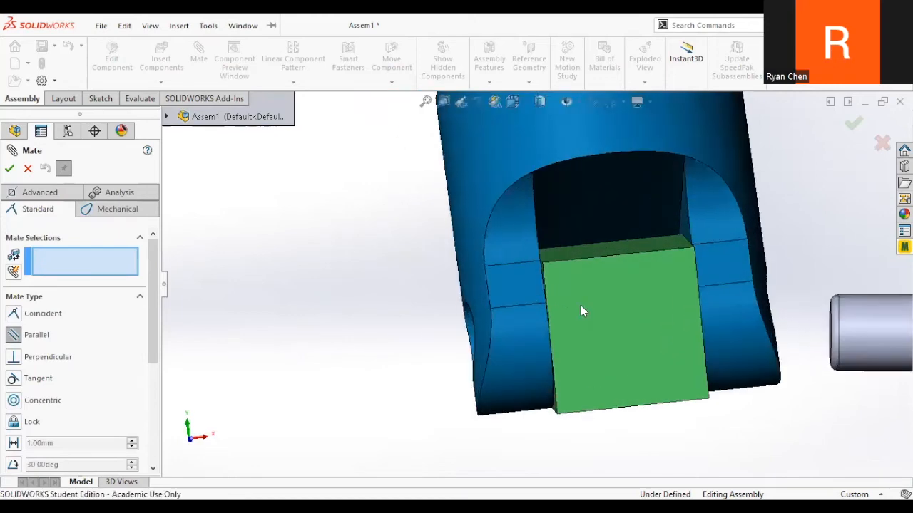
click(581, 305)
click(516, 295)
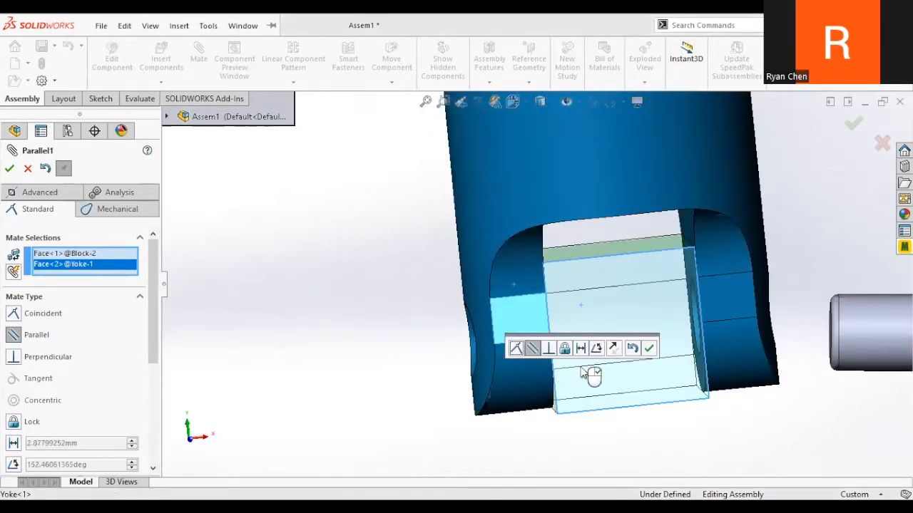
click(649, 350)
- Stop mating and undo the Parallel mate between the block and Yoke
middle_drag(589, 352, 622, 320)
middle_drag(648, 292, 544, 314)
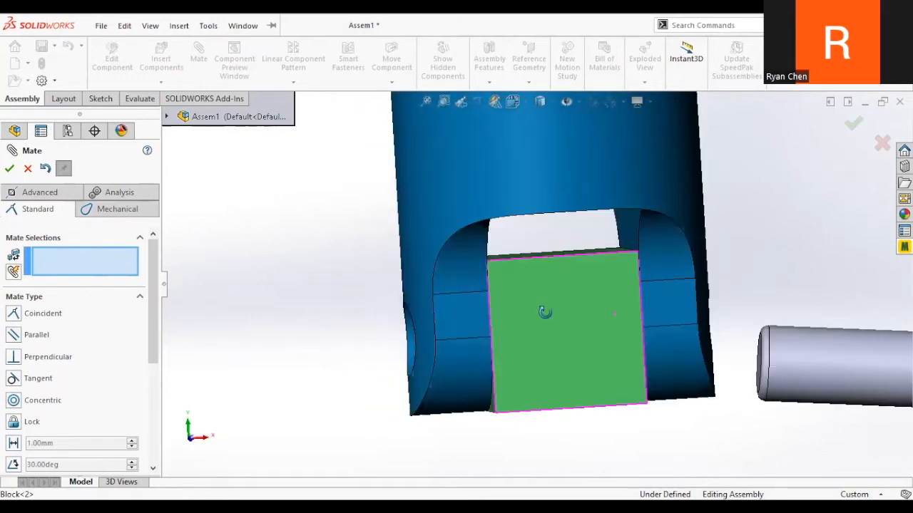
click(28, 169)
key(ctrl+z)
- Rotate the Yoke about the block's hole so that it leans further to one side
middle_drag(311, 249, 550, 202)
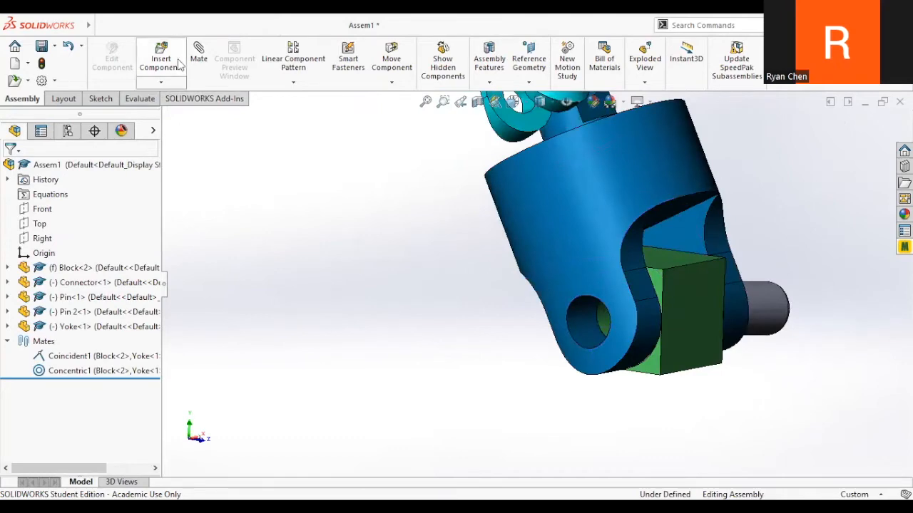
drag(551, 202, 305, 256)
click(305, 257)
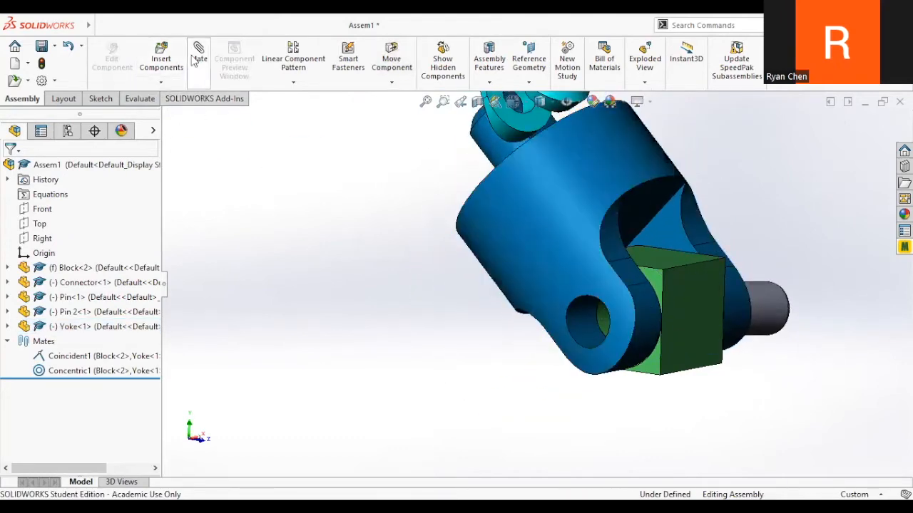
- Try a Perpendicular mate between the Yoke's flat fork-arm face and the block's front face, and undo it
click(16, 355)
scroll(648, 299, down, 2)
click(606, 261)
click(683, 305)
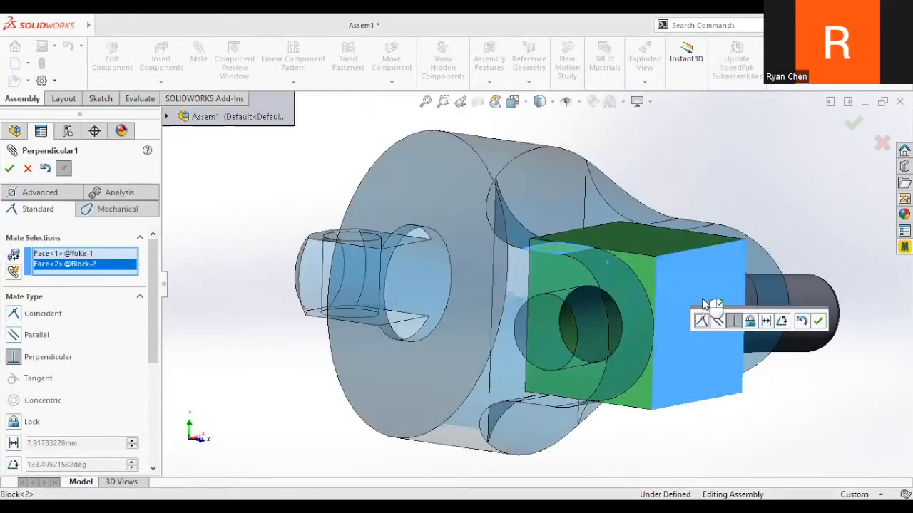
click(818, 321)
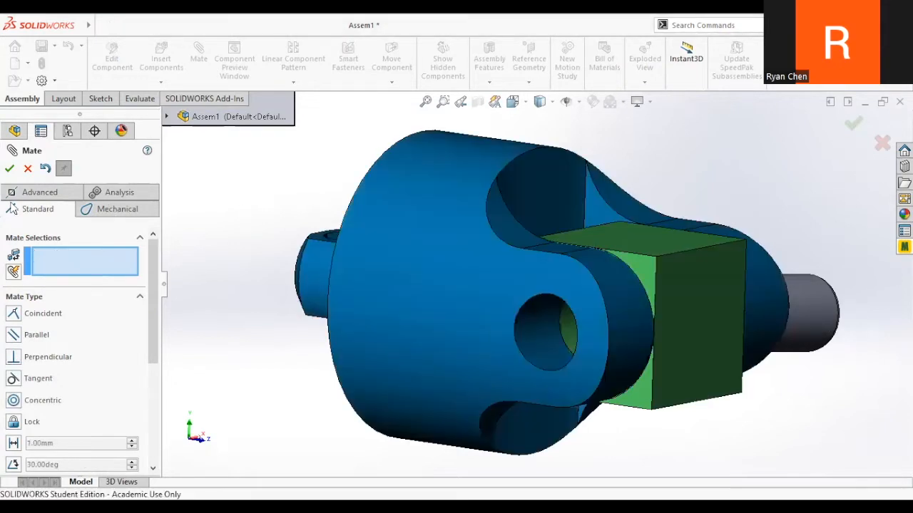
click(9, 169)
key(ctrl+z)
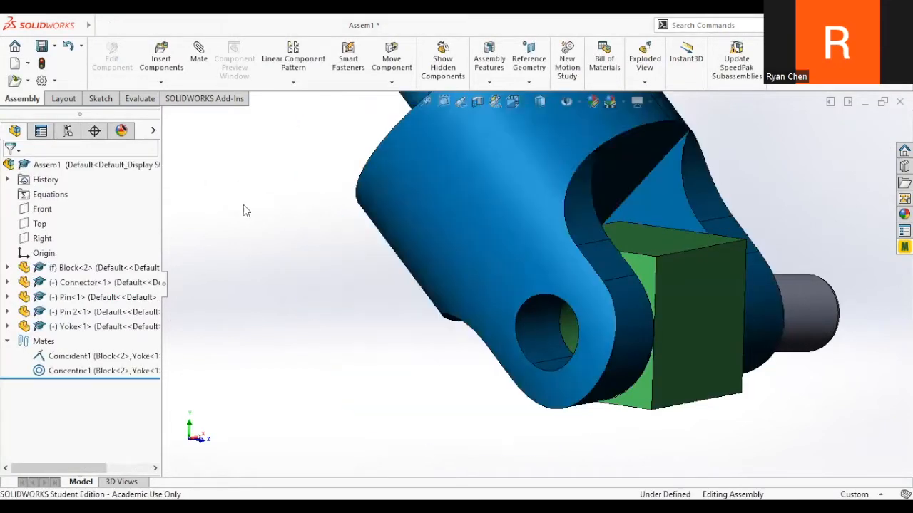
scroll(476, 276, up, 3)
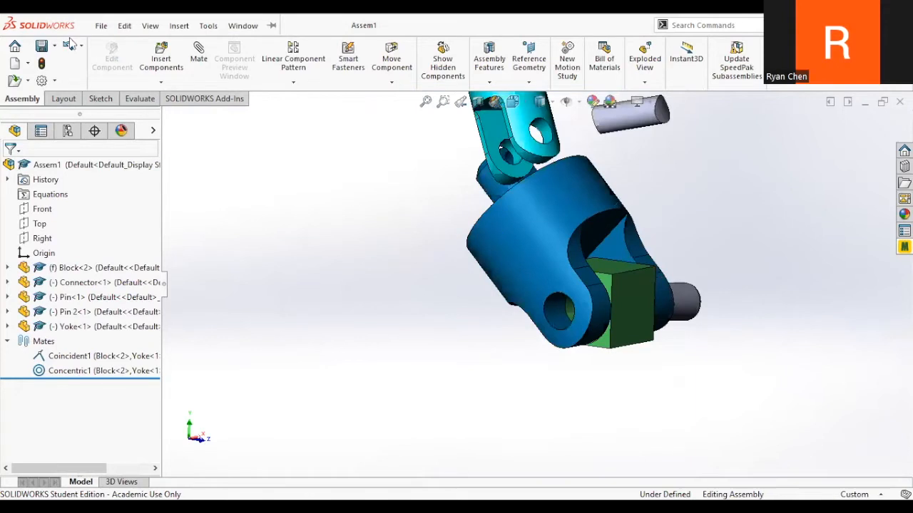
click(199, 53)
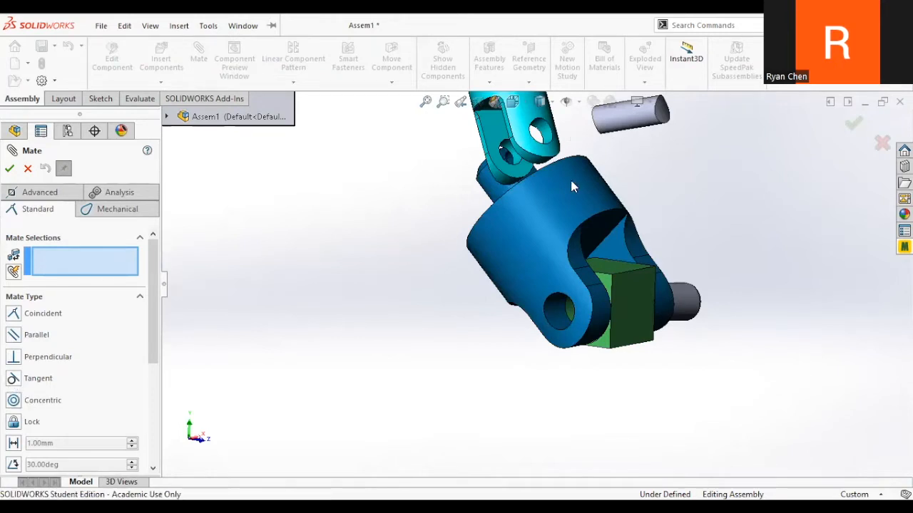
click(29, 170)
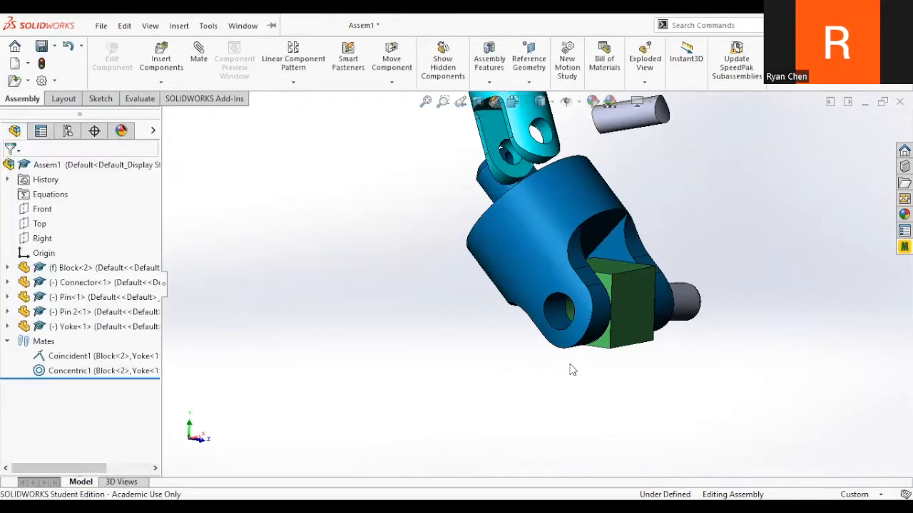
- Move the long Pin from beside the Yoke to a free spot below the block
scroll(605, 163, up, 2)
scroll(698, 324, up, 3)
middle_drag(696, 325, 586, 315)
scroll(601, 296, down, 5)
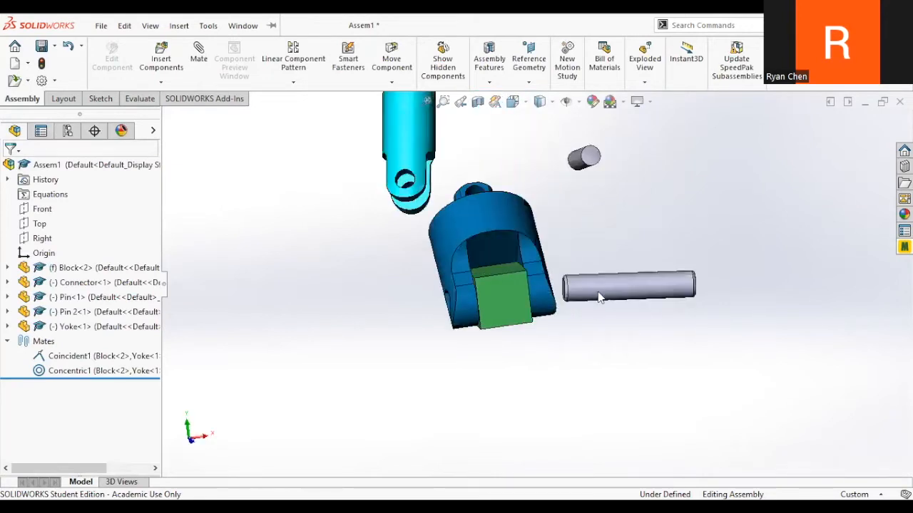
drag(611, 287, 485, 382)
middle_drag(485, 383, 485, 332)
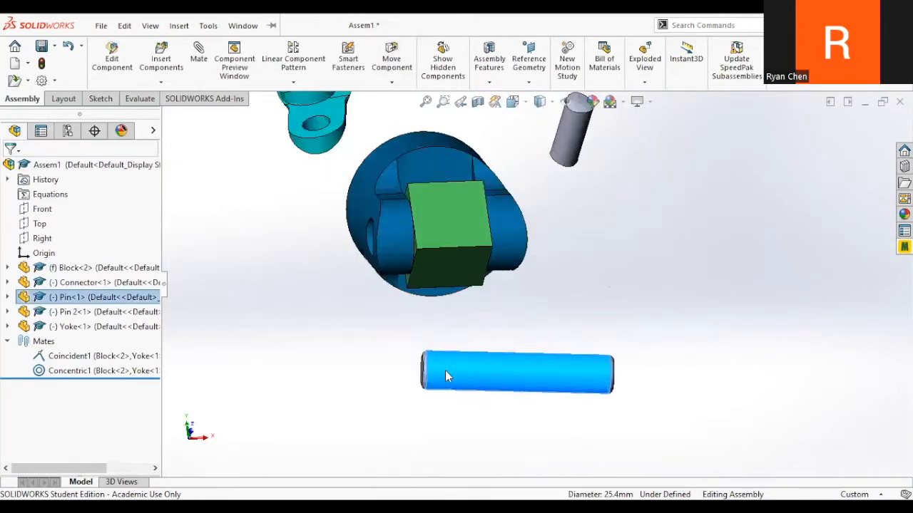
drag(449, 369, 331, 295)
click(330, 295)
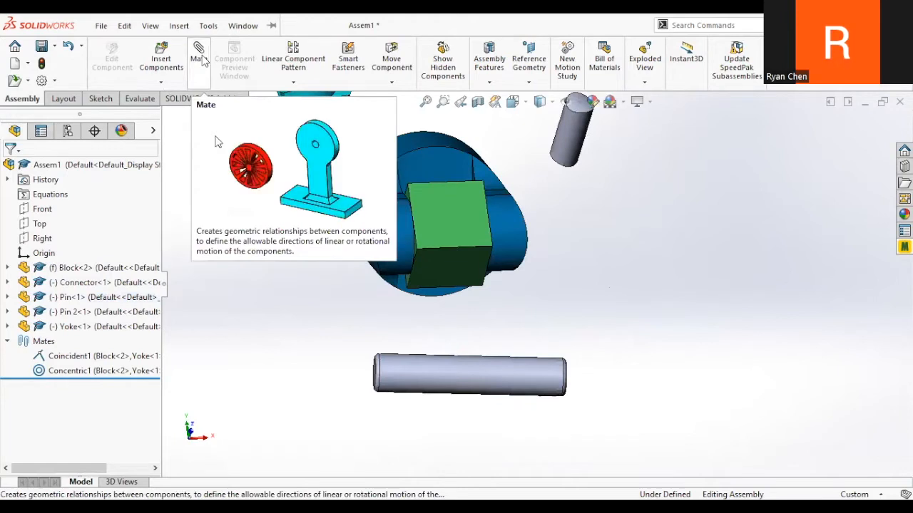
- Add a Tangent mate between the Pin's cylindrical face and the underside of the block
click(199, 54)
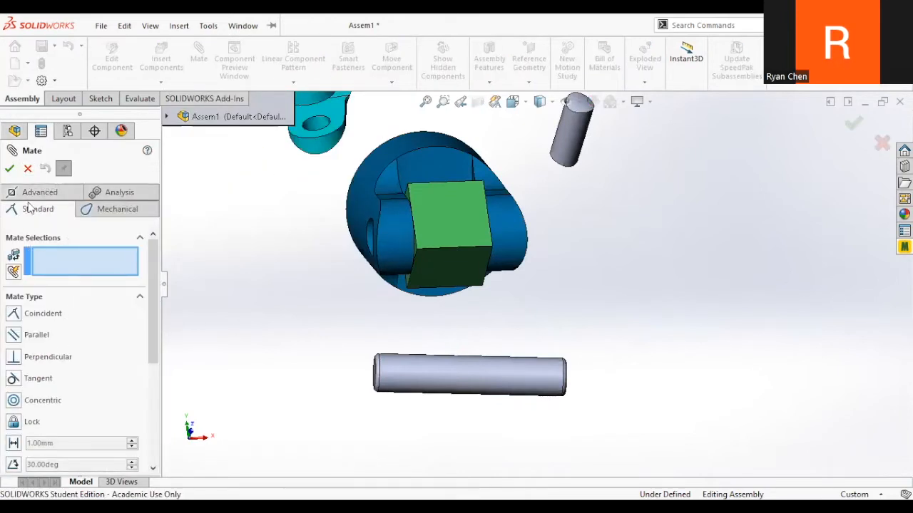
click(27, 169)
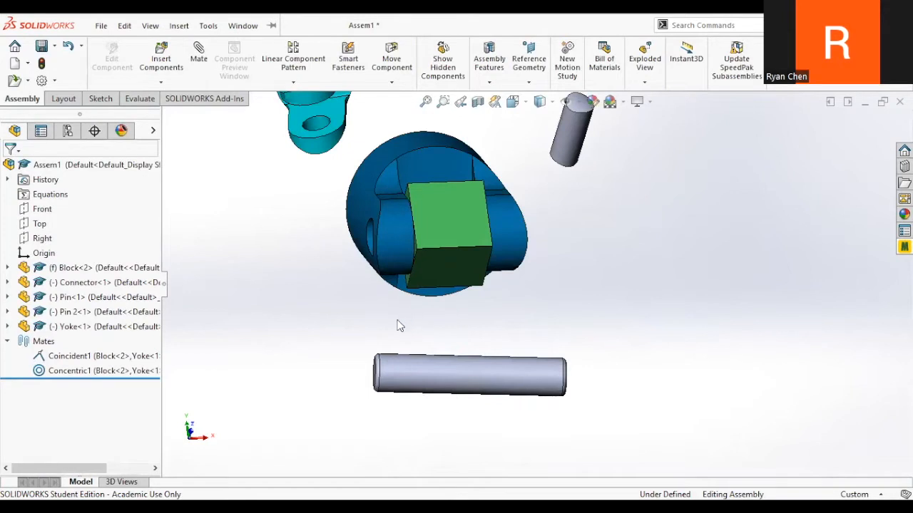
scroll(457, 369, down, 4)
click(449, 368)
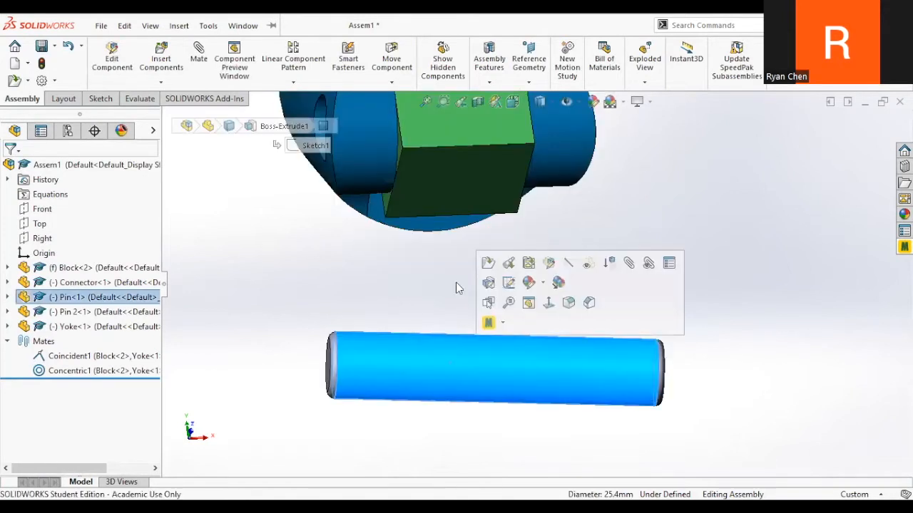
scroll(488, 238, up, 3)
scroll(511, 238, down, 2)
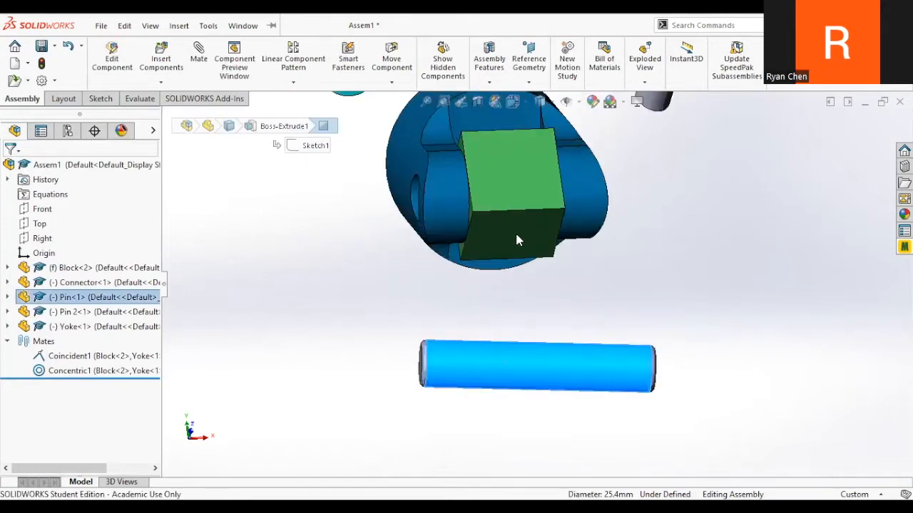
ctrl+click(517, 238)
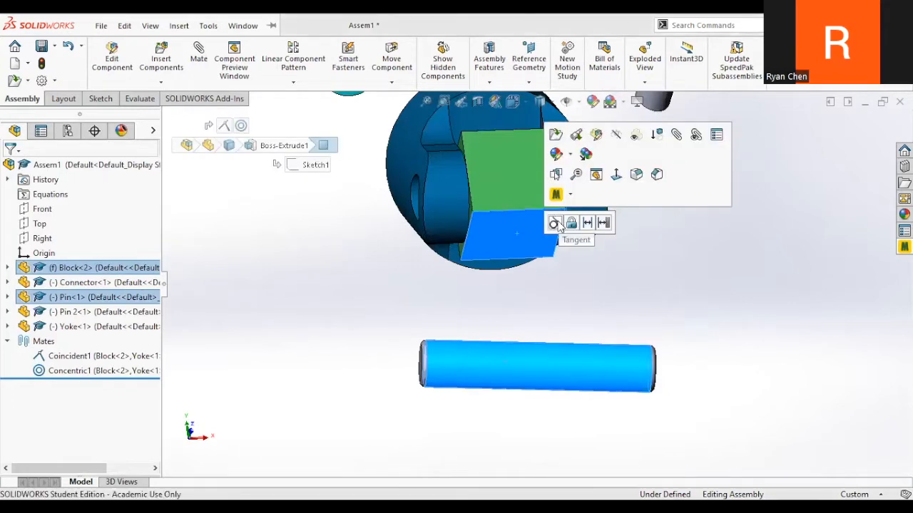
click(480, 215)
- Move the Pin along the block's underside from several viewpoints to test the freedom left by the tangent mate
key(ctrl+8)
scroll(528, 289, up, 1)
drag(483, 328, 558, 328)
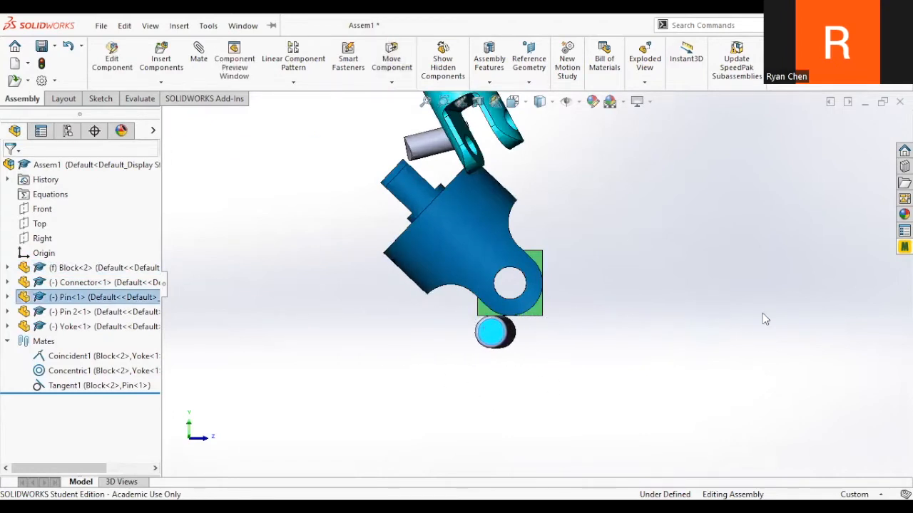
drag(489, 335, 458, 373)
middle_drag(458, 373, 536, 333)
drag(536, 333, 458, 350)
middle_drag(527, 393, 491, 395)
scroll(426, 264, up, 8)
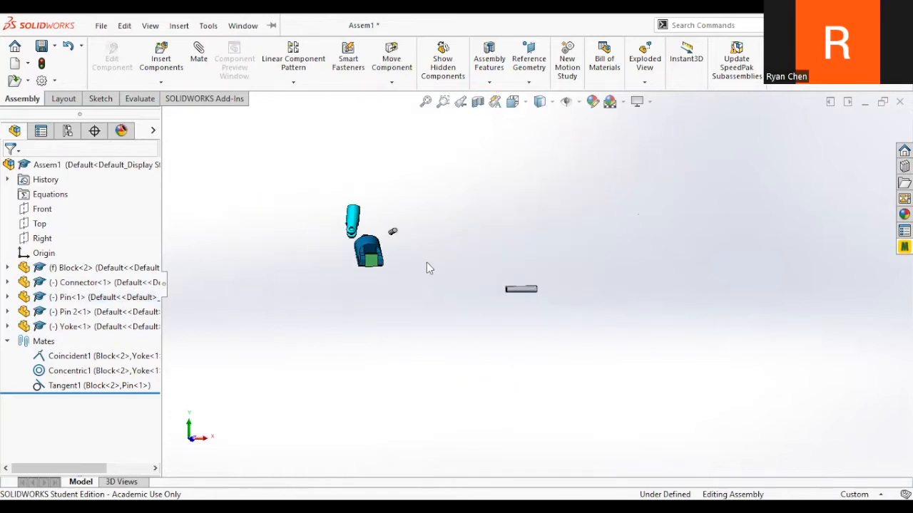
scroll(427, 262, down, 2)
drag(567, 306, 335, 268)
scroll(335, 268, down, 5)
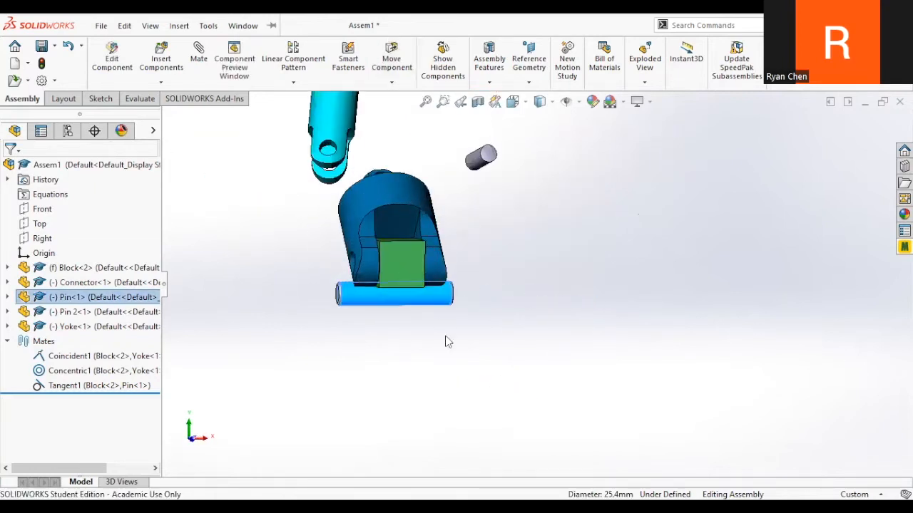
- Undo the last Pin move and delete the tangent mate between the block and Pin
click(446, 339)
key(ctrl+z)
click(68, 385)
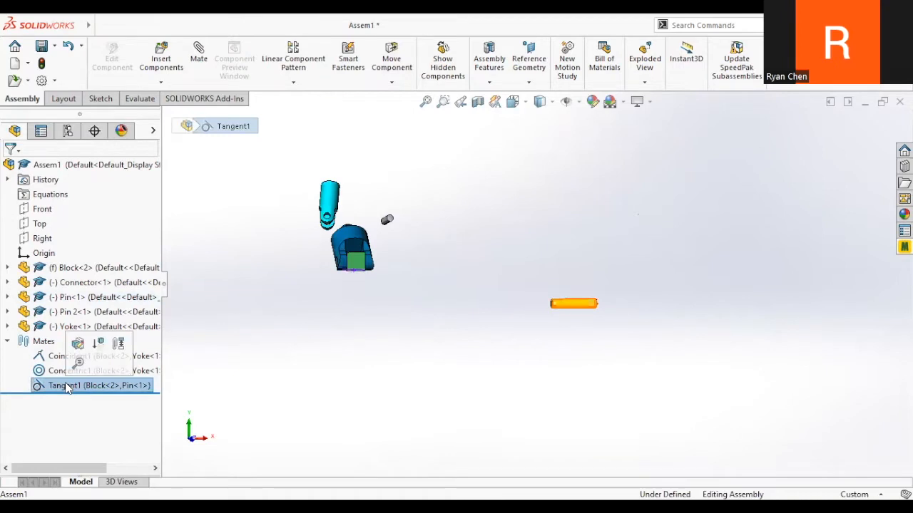
- Move the Pin back to a spot just below the block, leaving a small gap
drag(570, 303, 239, 263)
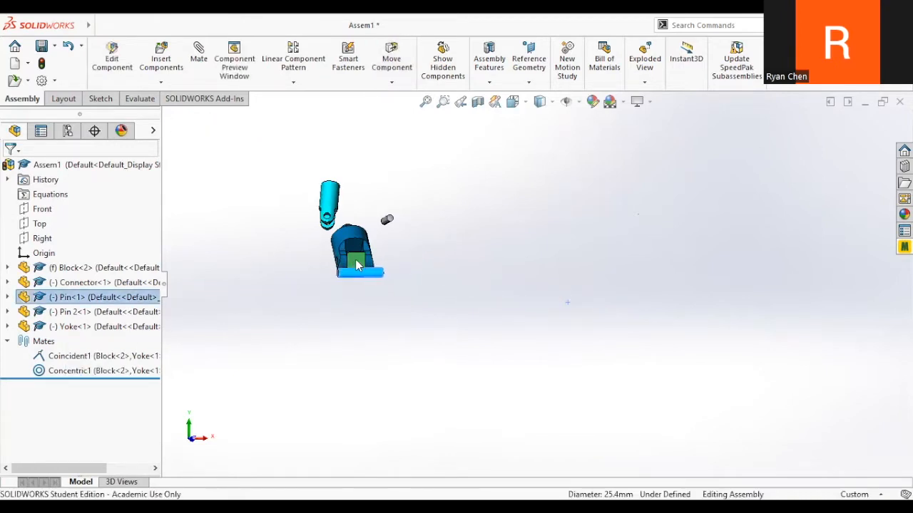
scroll(352, 264, down, 8)
drag(408, 290, 346, 309)
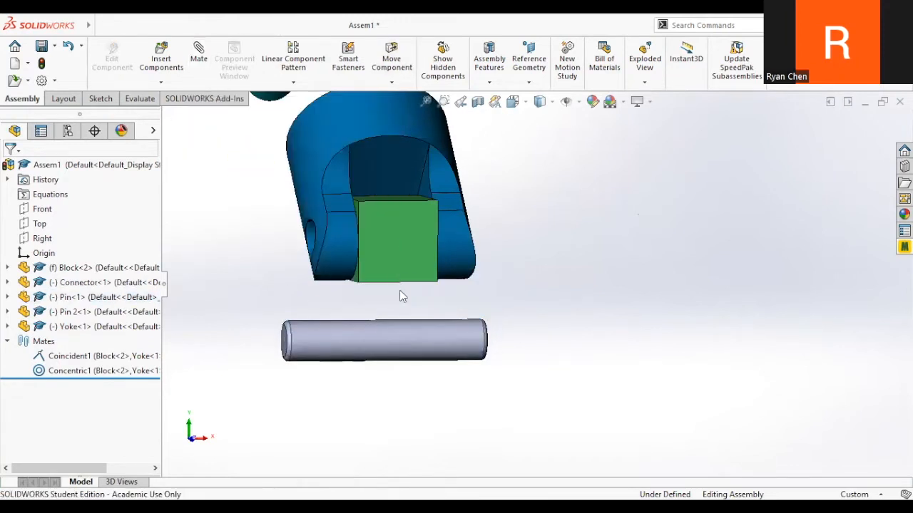
click(399, 346)
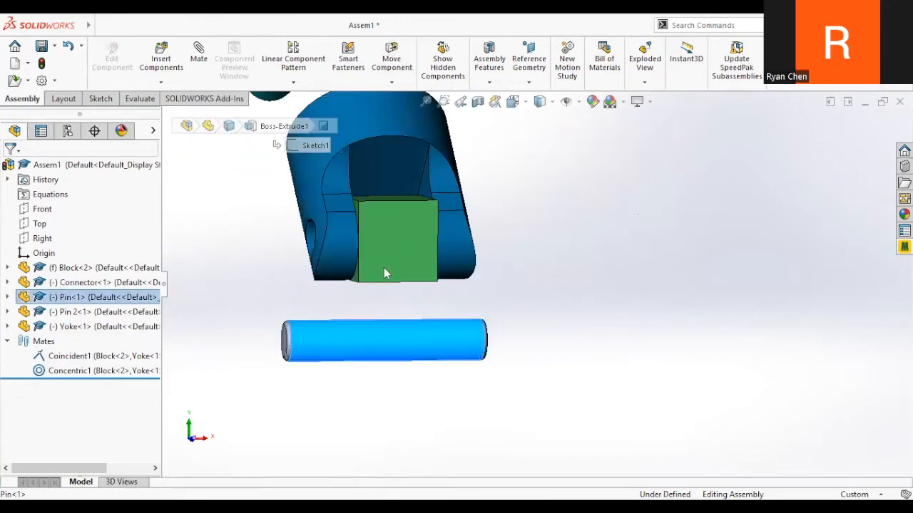
ctrl+click(418, 258)
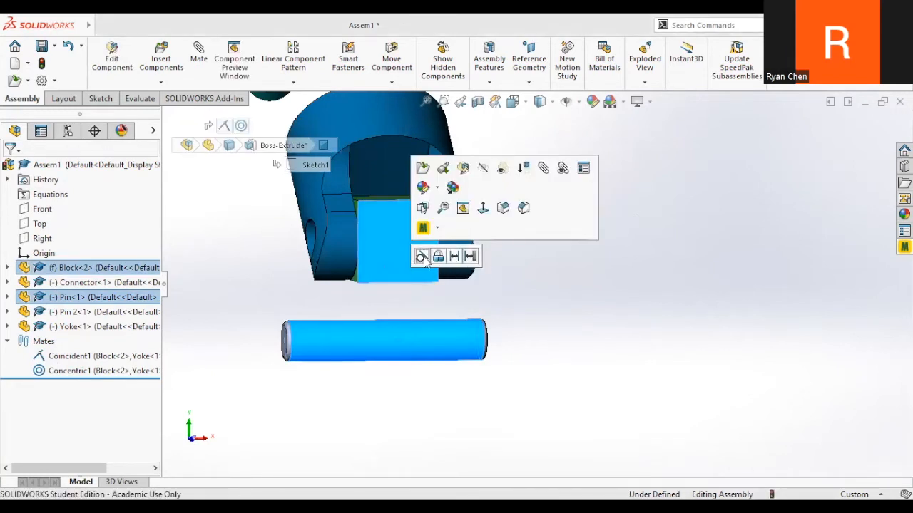
click(413, 364)
- Move the Pin from below the block to a free spot beside the yoke
drag(419, 337, 436, 303)
click(400, 360)
middle_drag(400, 319, 451, 283)
drag(534, 298, 287, 218)
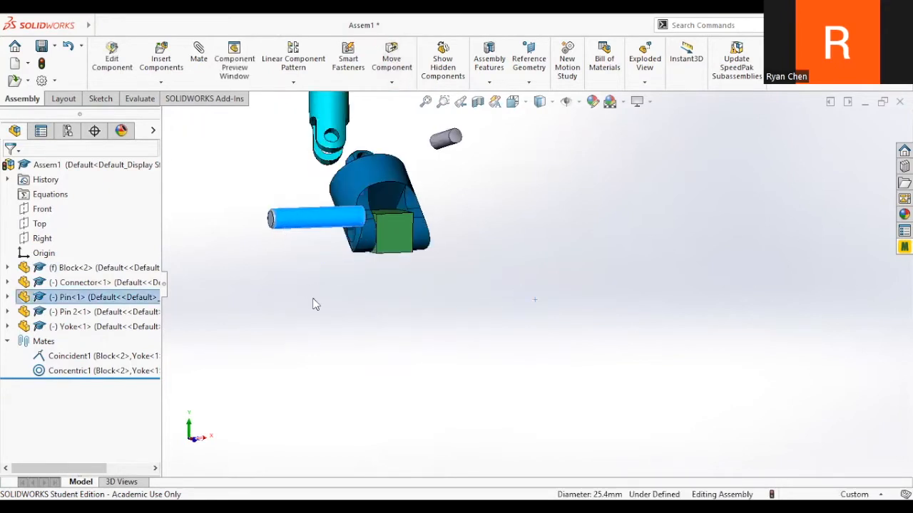
- Look up the Lock mate among the standard mate types and leave the Mate command without adding a mate
click(313, 299)
click(194, 70)
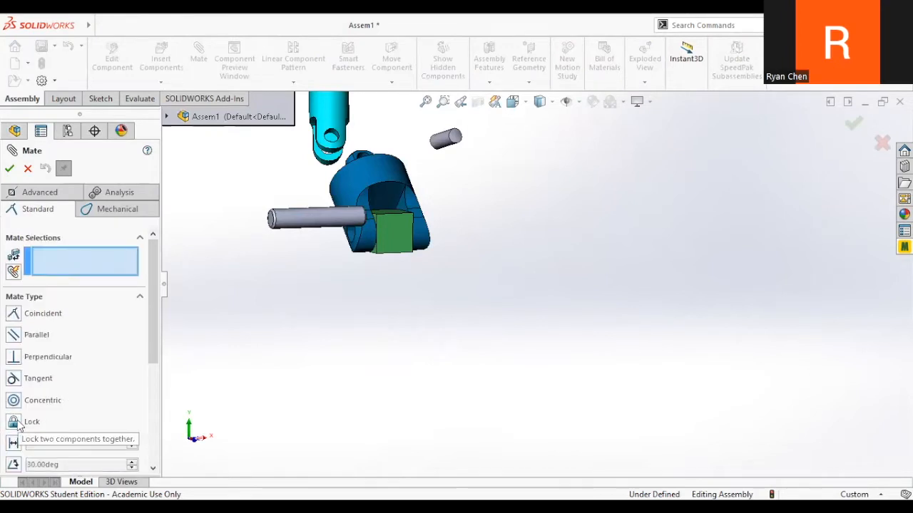
click(27, 169)
- Bring the Pin close to the yoke's side, near the hole in its arm, checking its location from several viewpoints
scroll(317, 269, down, 3)
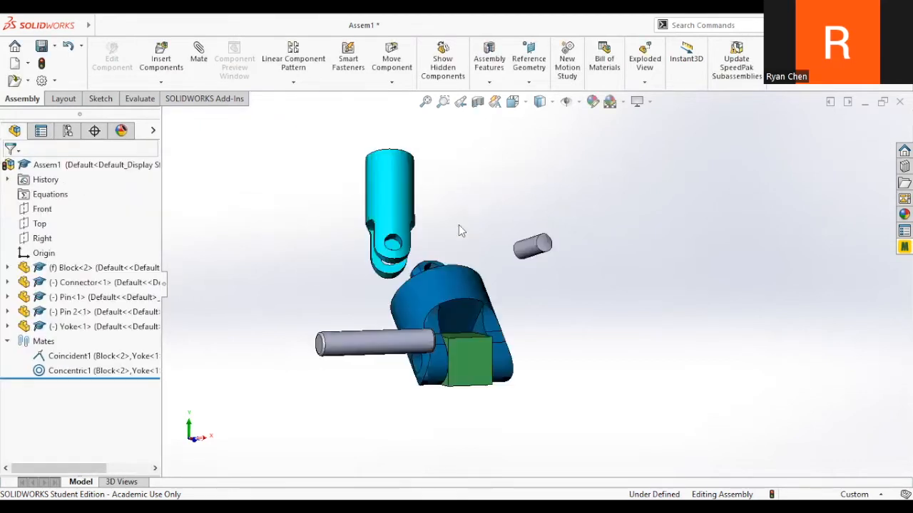
middle_drag(522, 292, 540, 333)
scroll(485, 404, up, 6)
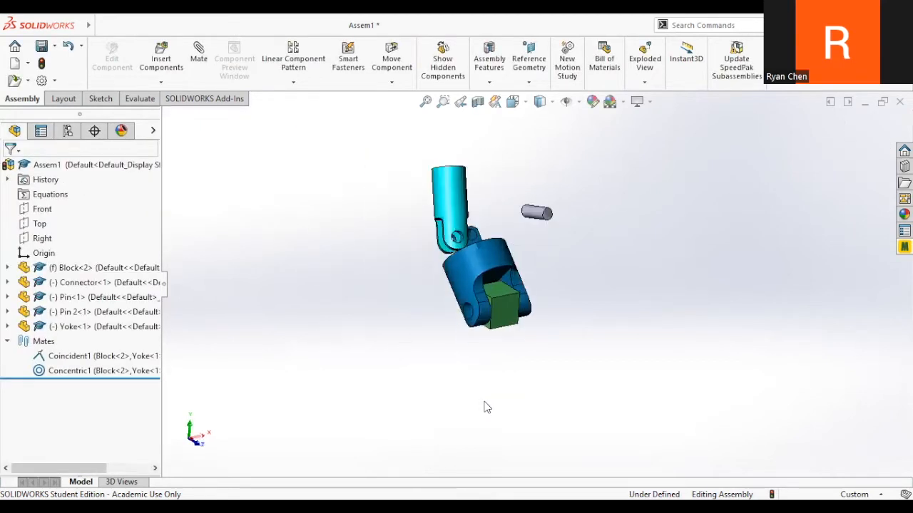
drag(565, 398, 501, 308)
scroll(479, 297, down, 10)
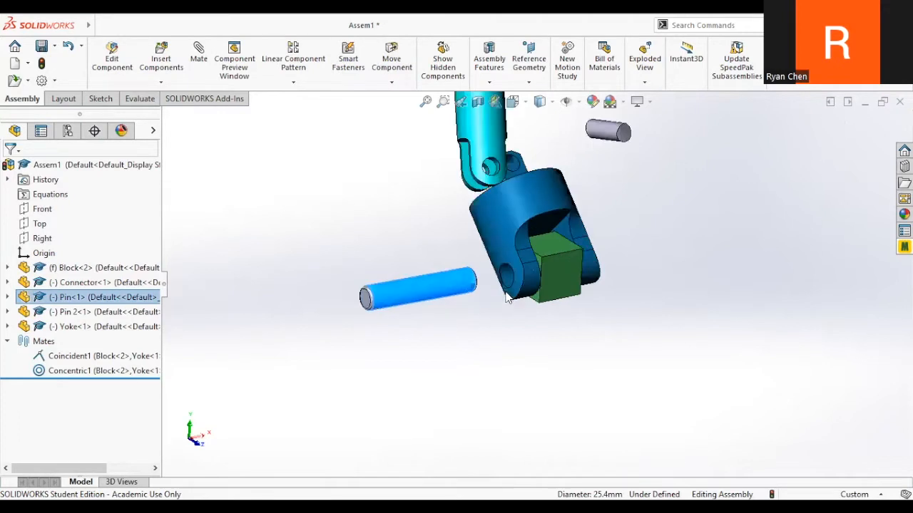
right_drag(435, 305, 428, 327)
scroll(428, 328, up, 10)
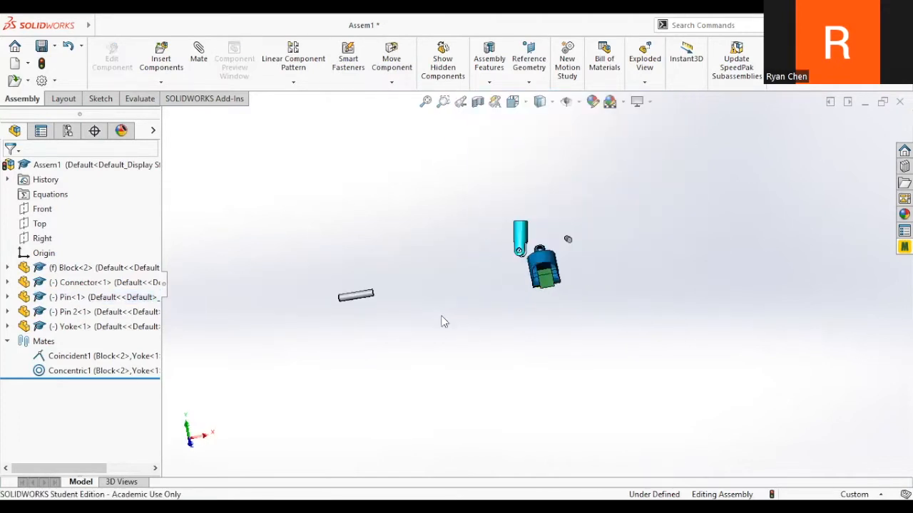
drag(365, 296, 519, 301)
scroll(520, 301, down, 10)
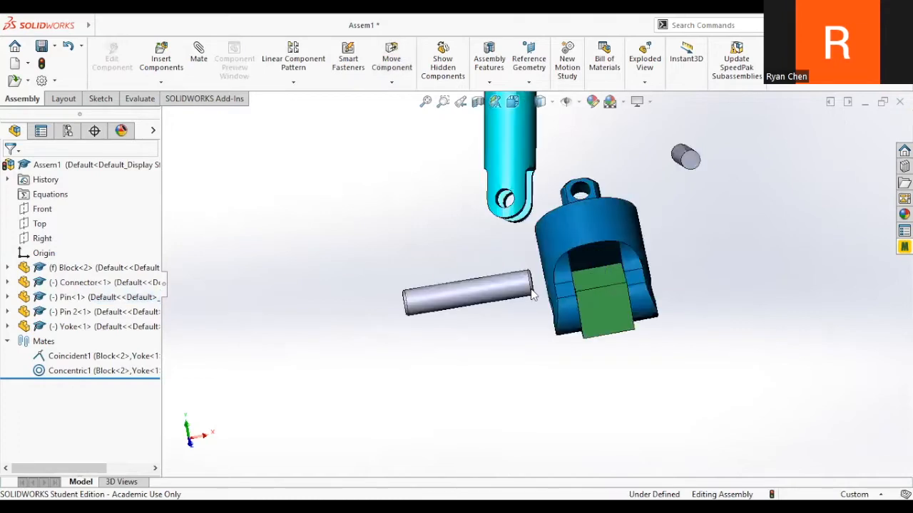
- Correct the Pin's depth relative to the yoke and set it beside the yoke arm with the hole
click(630, 301)
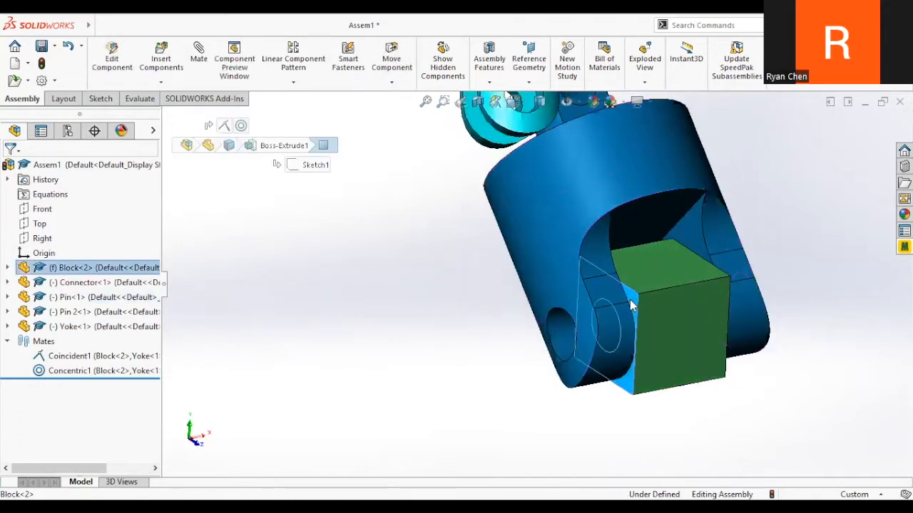
scroll(630, 301, up, 7)
drag(770, 268, 509, 282)
scroll(513, 299, down, 5)
scroll(509, 282, down, 3)
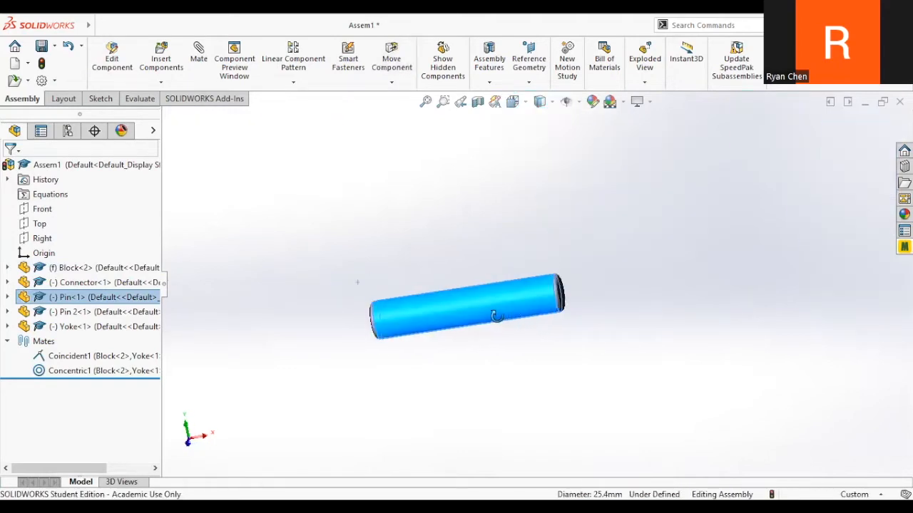
scroll(559, 313, up, 5)
middle_drag(539, 332, 584, 317)
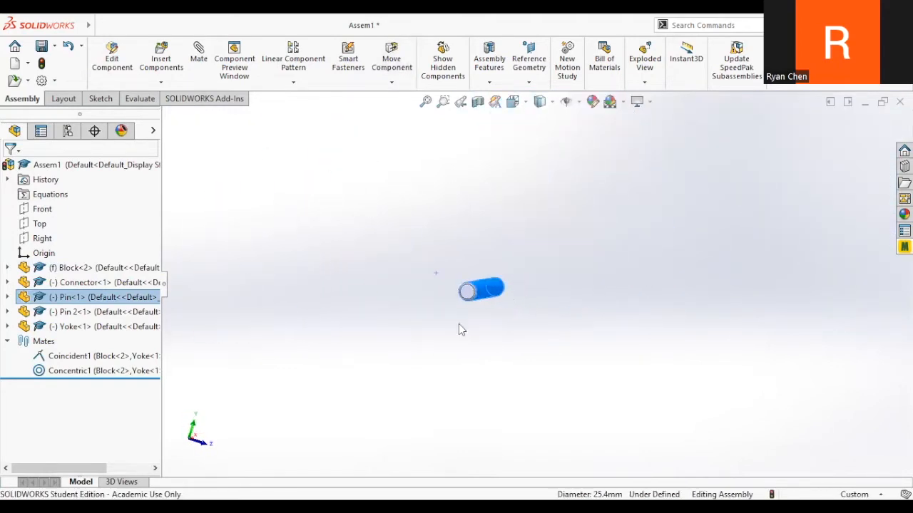
scroll(531, 308, up, 4)
click(505, 287)
drag(500, 296, 314, 313)
middle_drag(314, 313, 236, 319)
drag(236, 319, 362, 305)
key(Escape)
scroll(365, 305, down, 8)
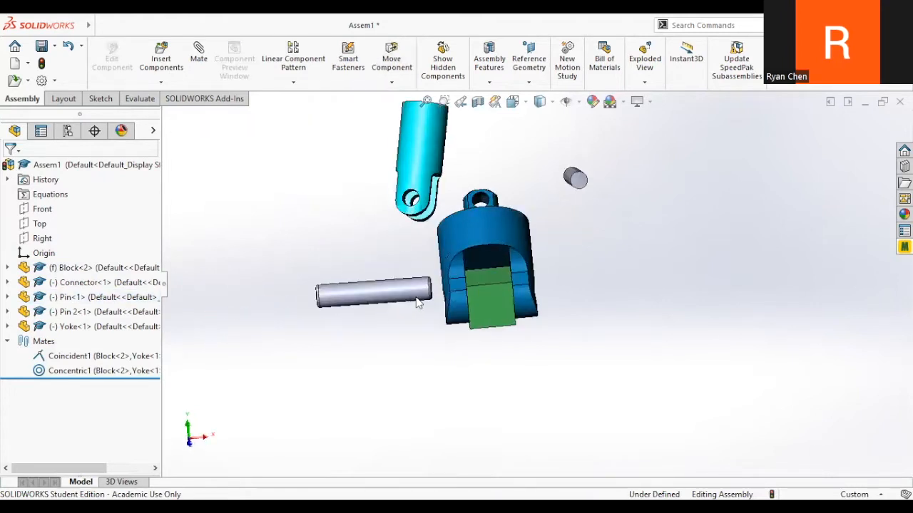
- Add a Concentric mate between the Pin's cylindrical face and the hole in the yoke's arm
click(432, 297)
middle_drag(432, 296, 465, 314)
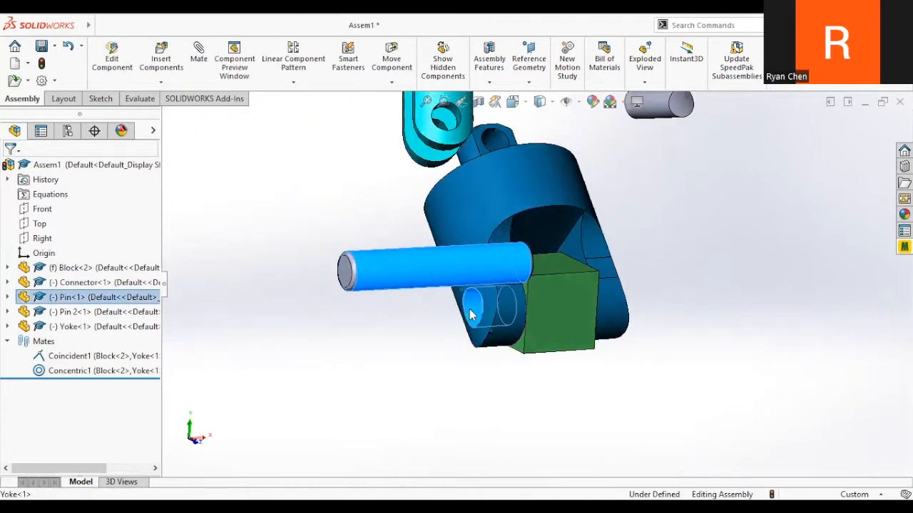
click(555, 296)
- Try to add a 20 mm Distance mate between the Pin's end face and the block's side face
middle_drag(421, 304, 515, 277)
click(432, 305)
scroll(463, 293, down, 3)
ctrl+click(517, 276)
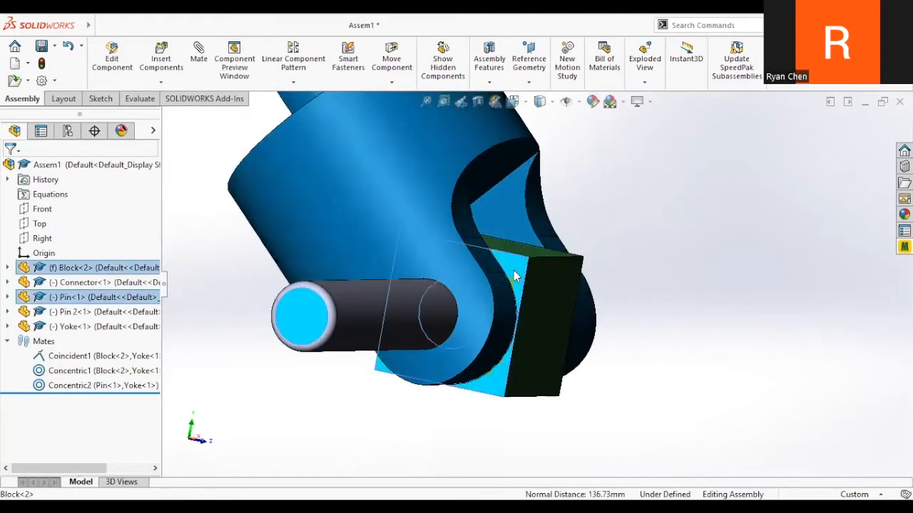
right_click(564, 265)
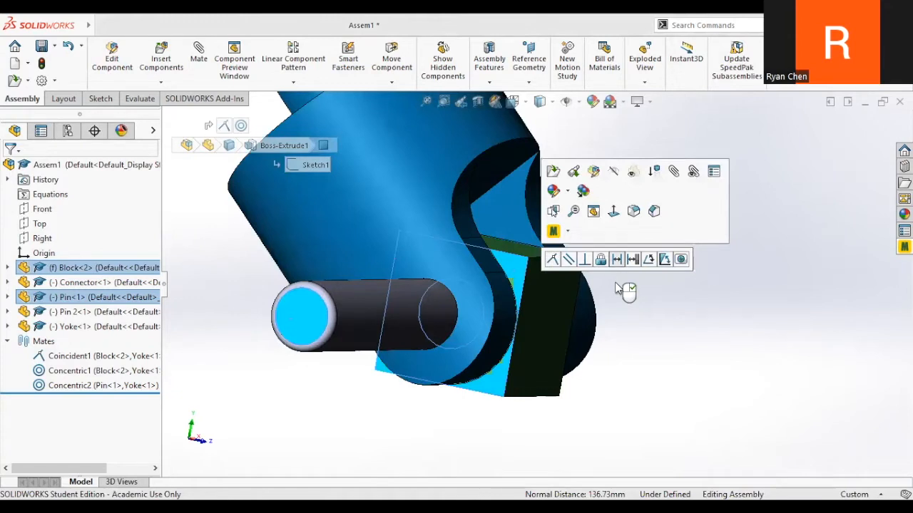
click(617, 259)
text(20.00mm)
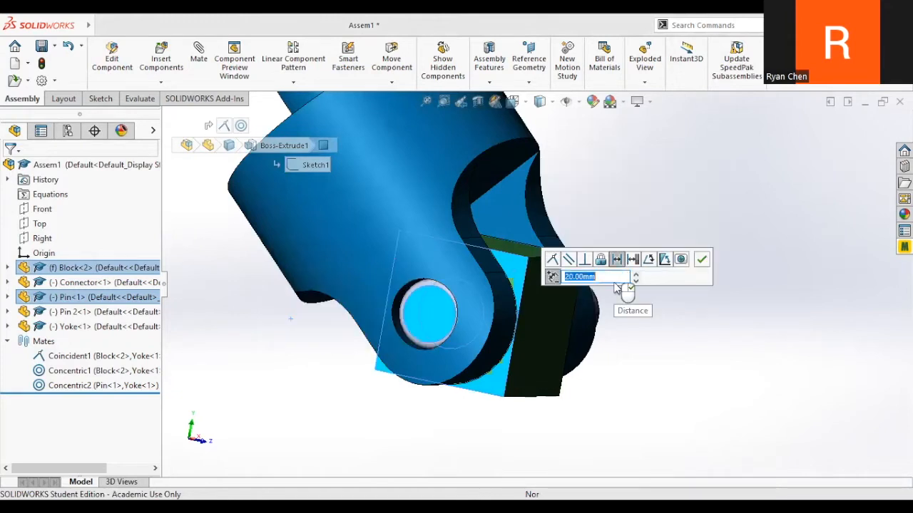
key(Return)
- Apply the 20 mm Distance mate between the Pin's end face and the block's side face again and undo it
click(317, 321)
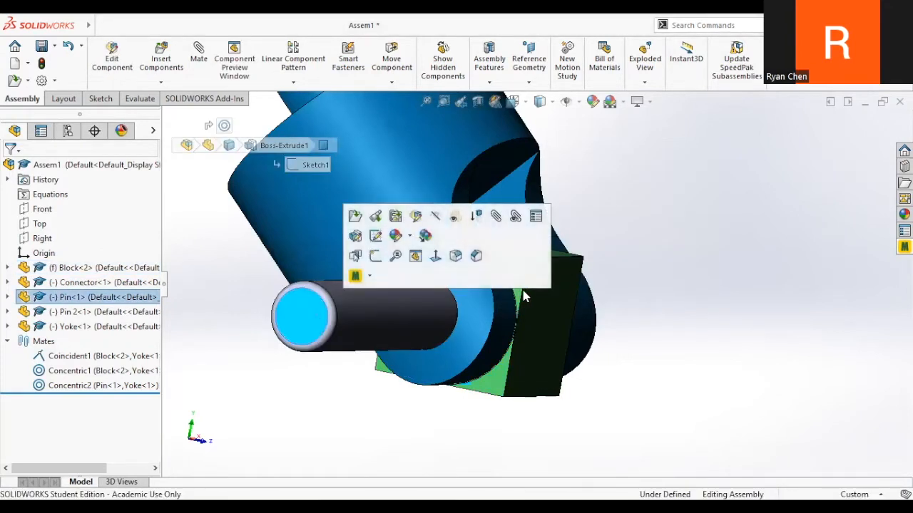
click(604, 361)
text(20)
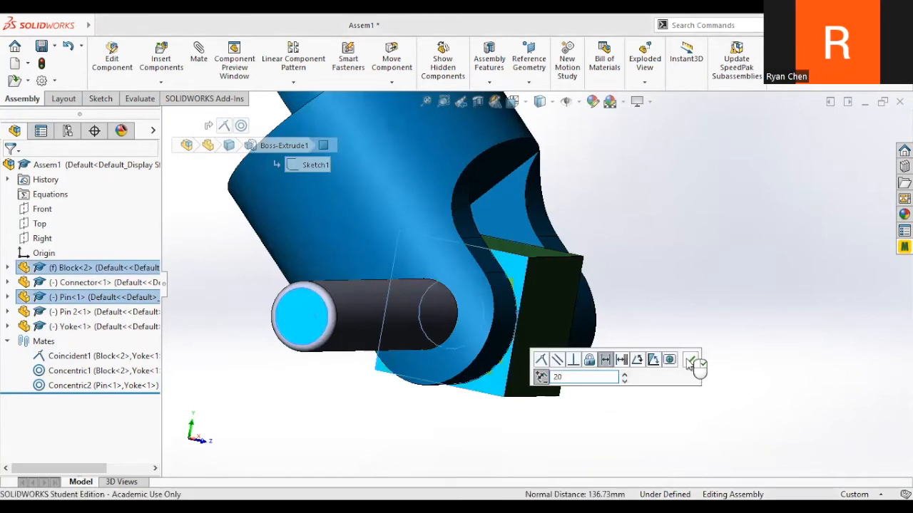
key(Return)
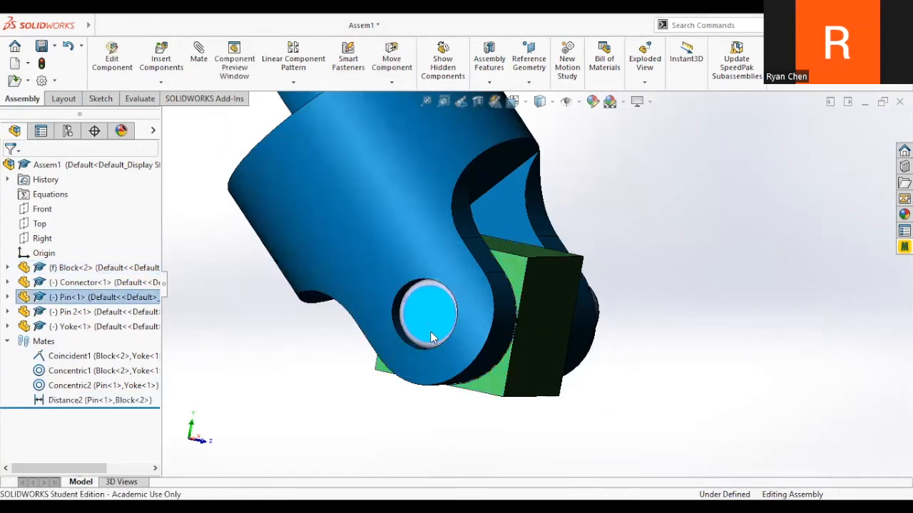
key(ctrl+z)
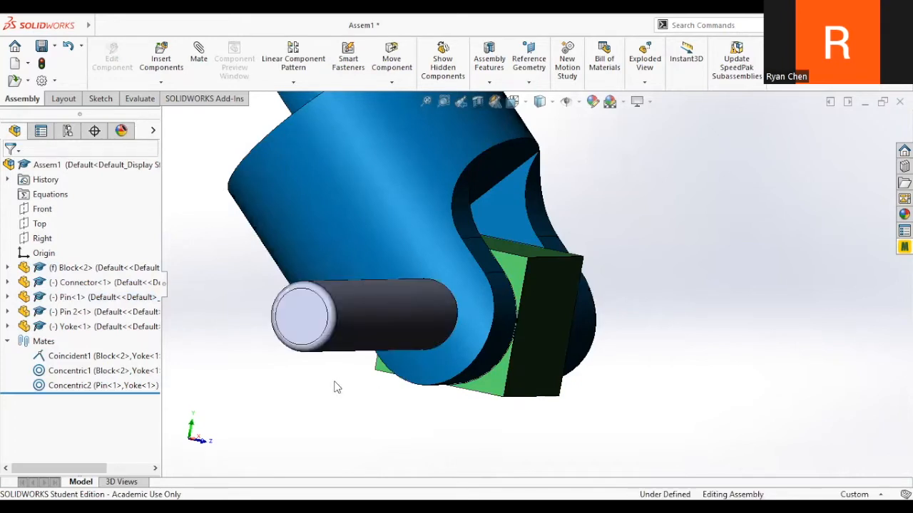
- Add a Limit Distance mate between the Pin's end face and the block's side face: 20 mm distance, 25 mm maximum, 15 mm minimum
click(303, 317)
click(494, 389)
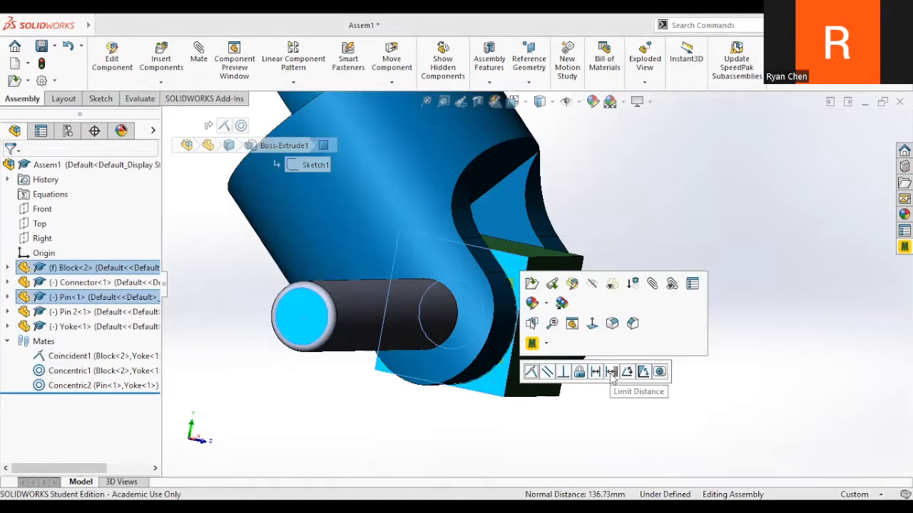
click(612, 374)
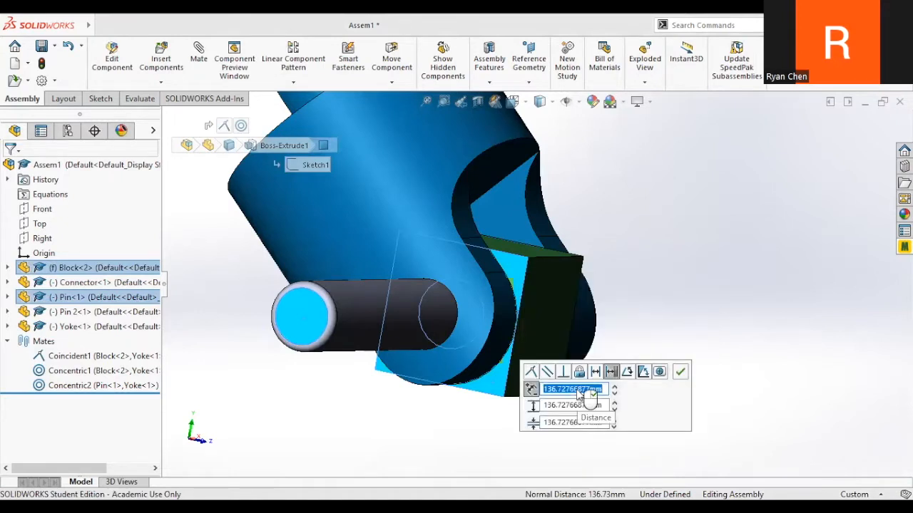
text(20)
key(Return)
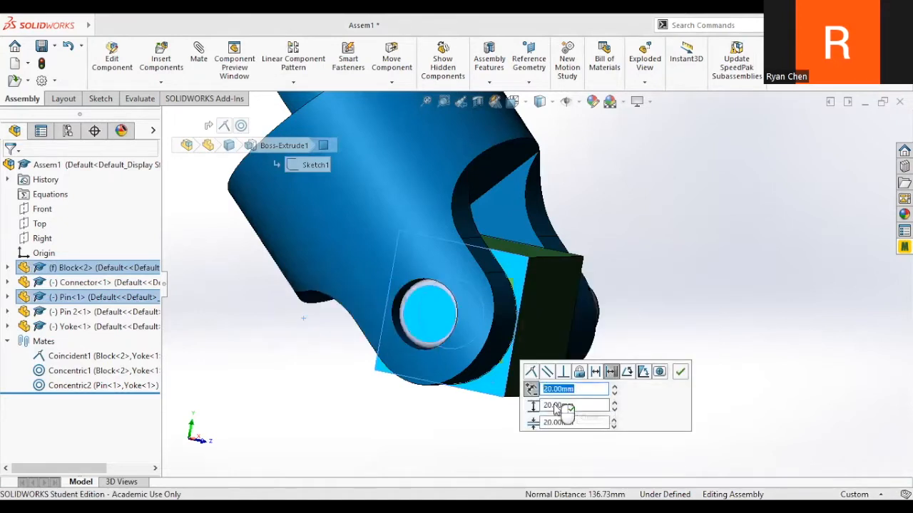
click(579, 405)
text(25)
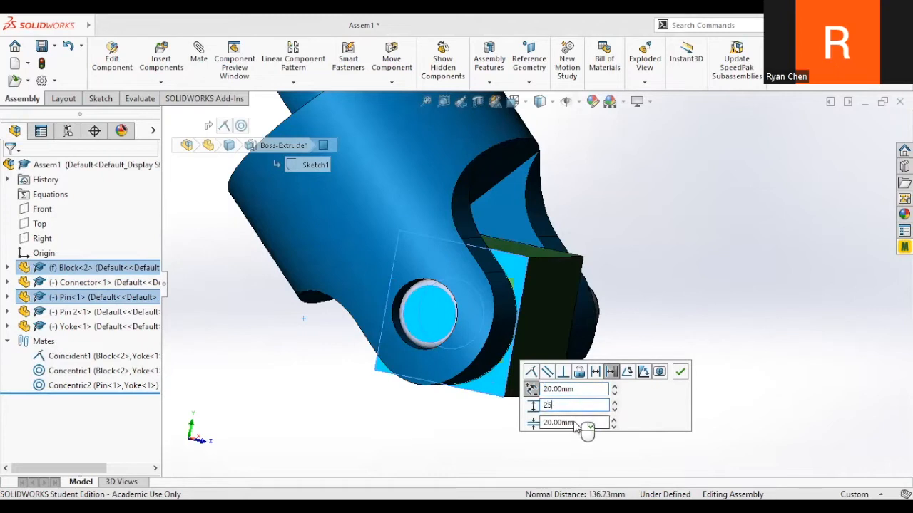
click(576, 424)
text(15)
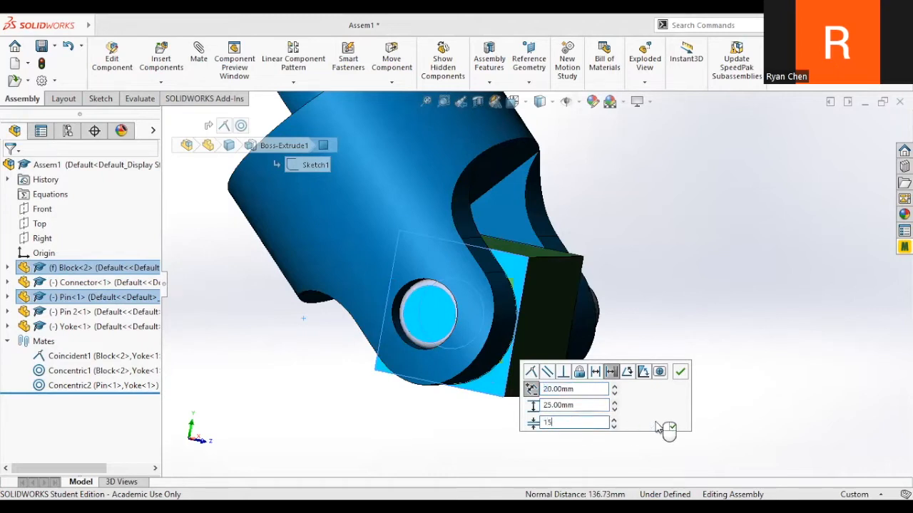
click(680, 372)
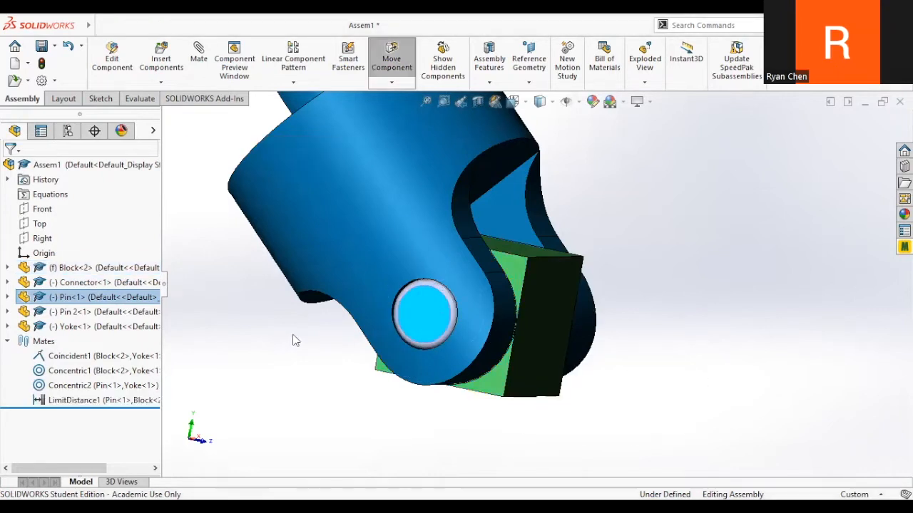
- Slide the Pin along the yoke hole to test its travel limits and delete the limit distance mate
drag(422, 321, 428, 331)
click(335, 369)
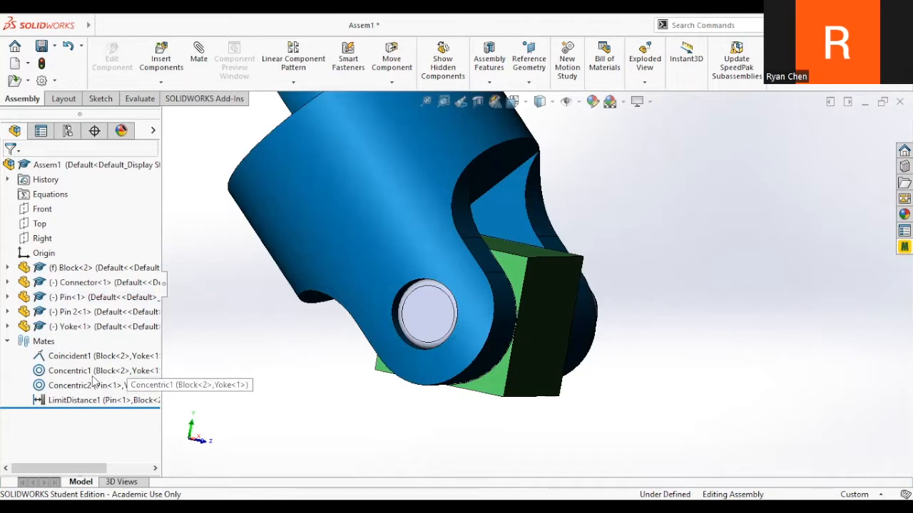
click(95, 400)
right_click(97, 400)
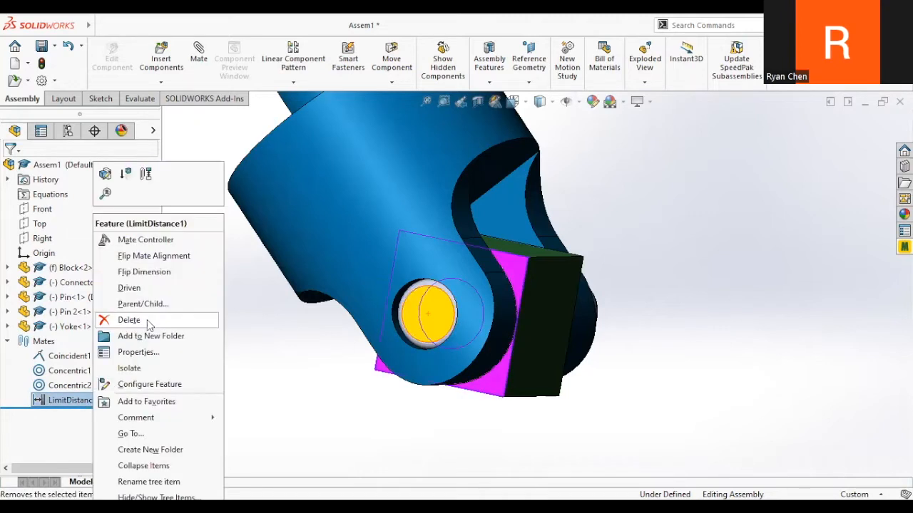
click(128, 319)
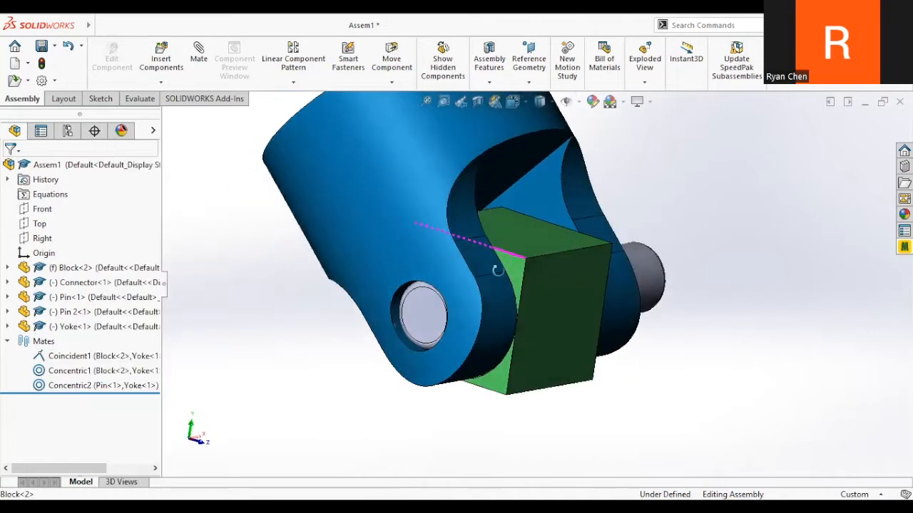
- Add a 130-degree Angle mate between the flat face on the yoke arm's inner cutout and the block's top face
scroll(499, 257, down, 5)
click(483, 258)
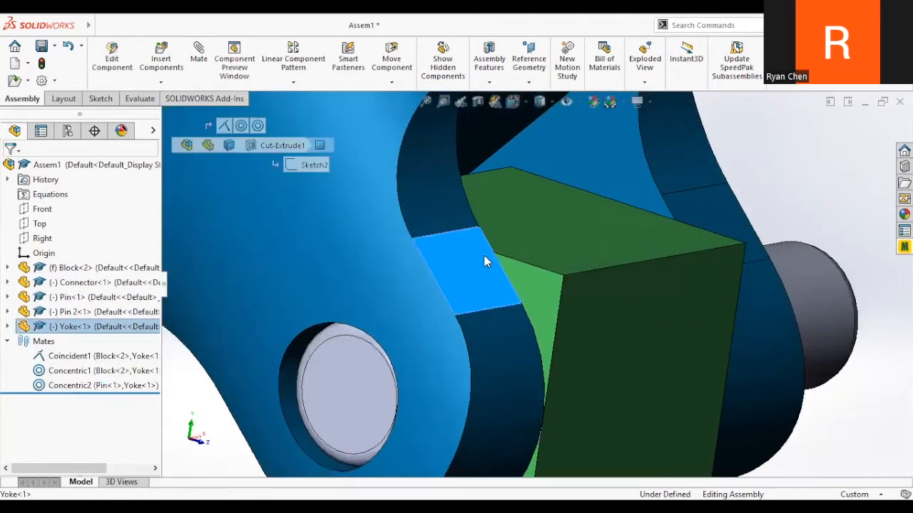
ctrl+click(562, 255)
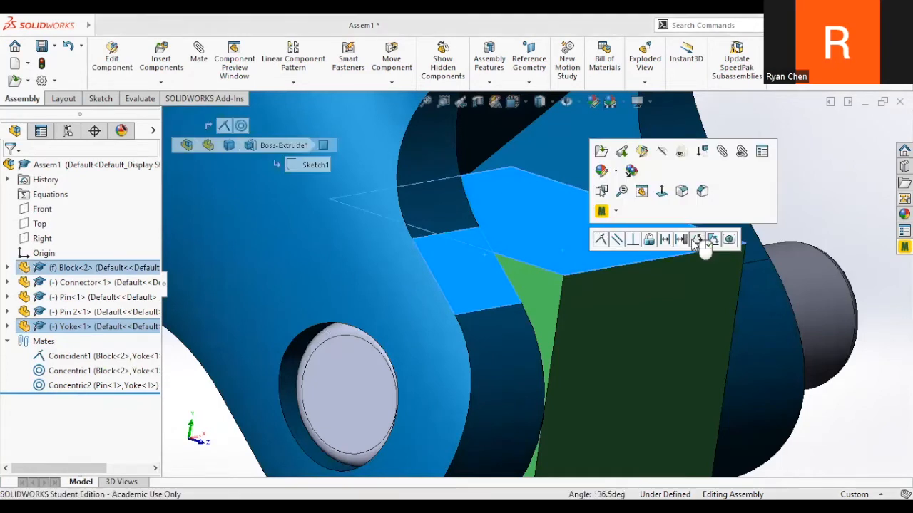
click(696, 240)
text(13)
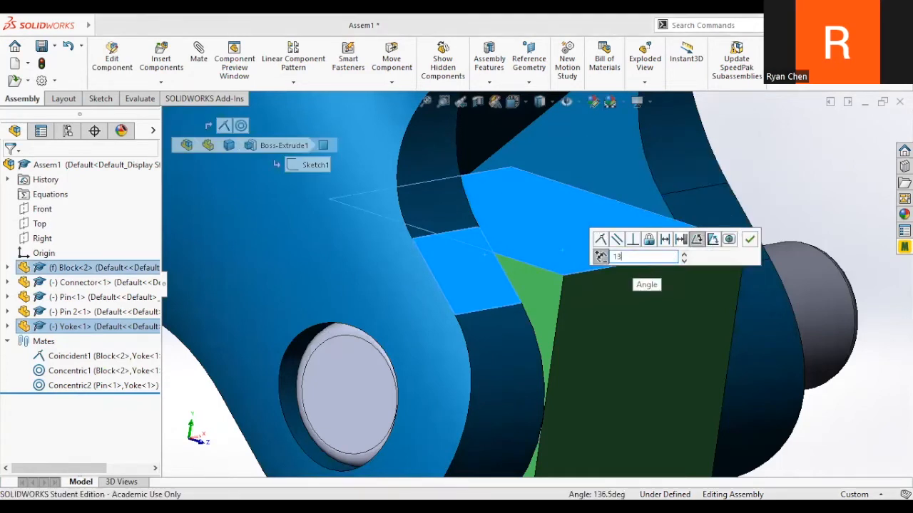
text(0)
key(Return)
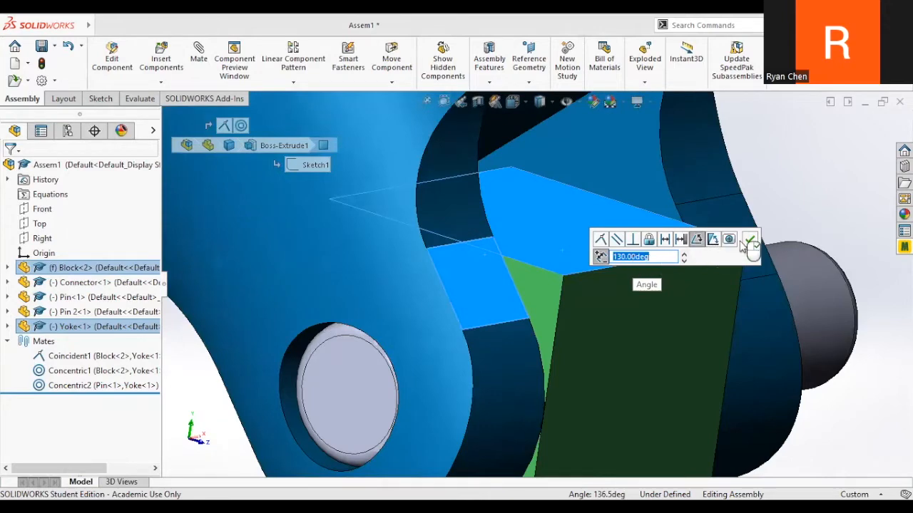
key(Return)
mouse_move(562, 278)
middle_down()
mouse_move(466, 219)
mouse_move(378, 234)
mouse_move(566, 272)
middle_up()
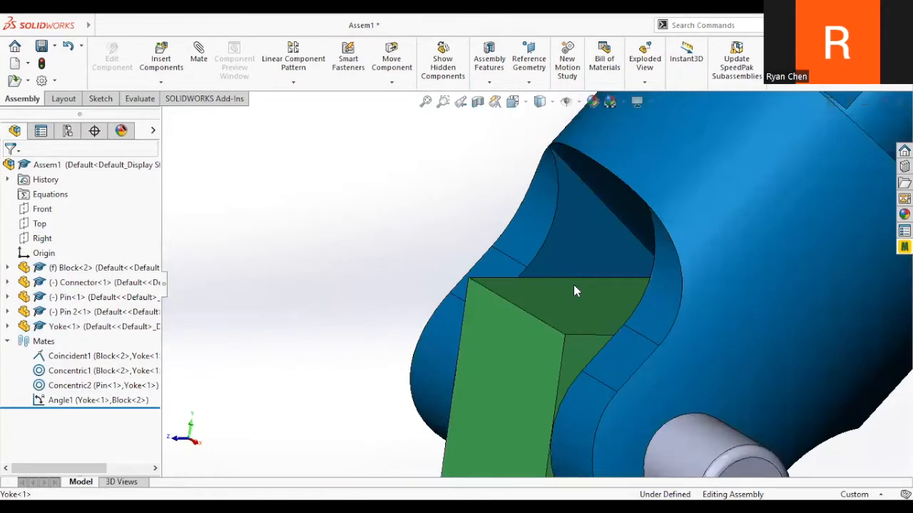
- Review the Angle mate's definition, including its selected faces, angle value, flip setting and alignment, and close it
middle_drag(546, 294, 522, 330)
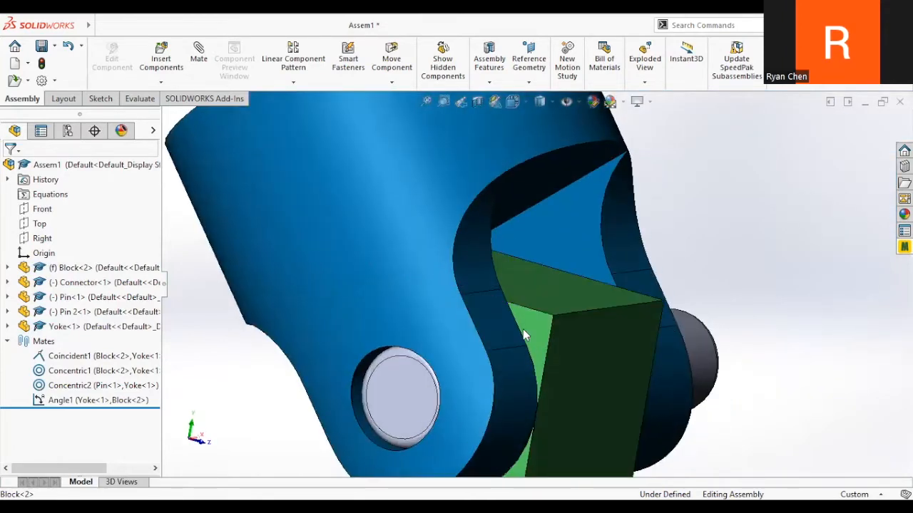
click(98, 400)
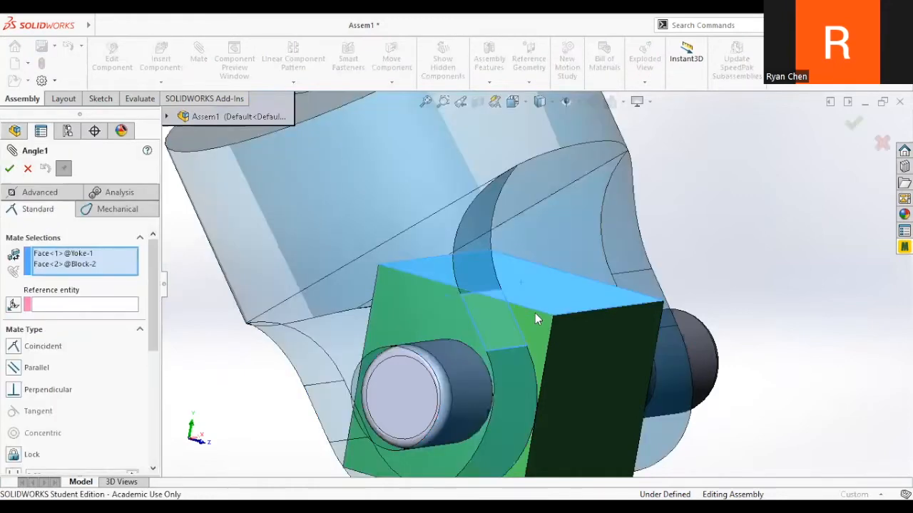
middle_drag(535, 316, 528, 298)
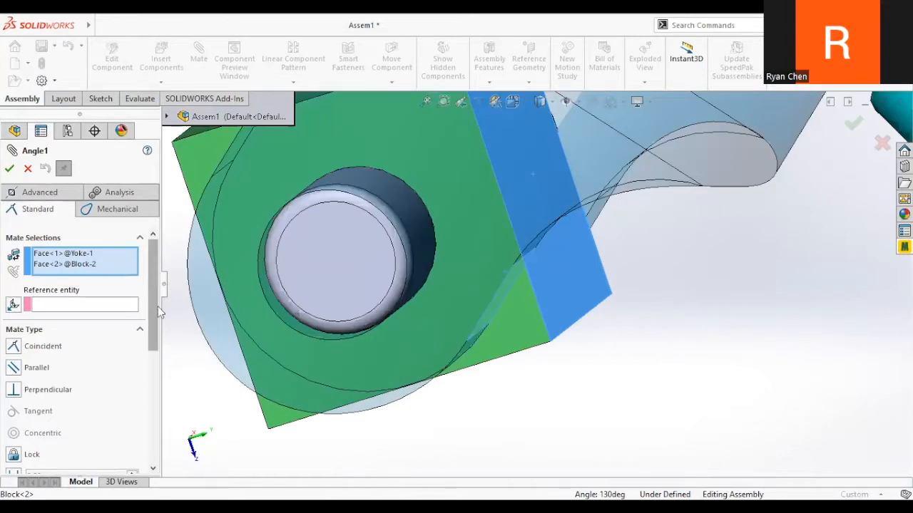
drag(154, 294, 154, 350)
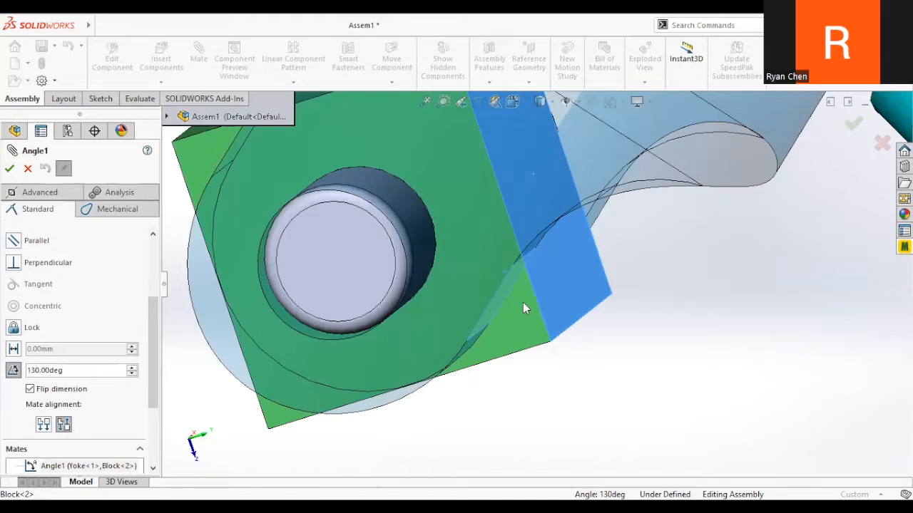
click(9, 168)
middle_drag(559, 341, 458, 165)
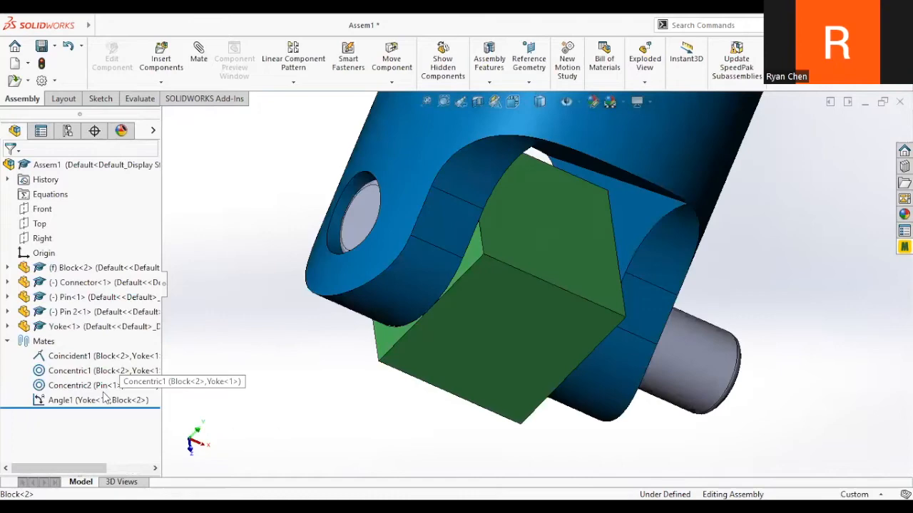
- Delete the Angle mate and slide the Pin along the yoke hole so it protrudes from both yoke arms
right_click(97, 400)
click(129, 320)
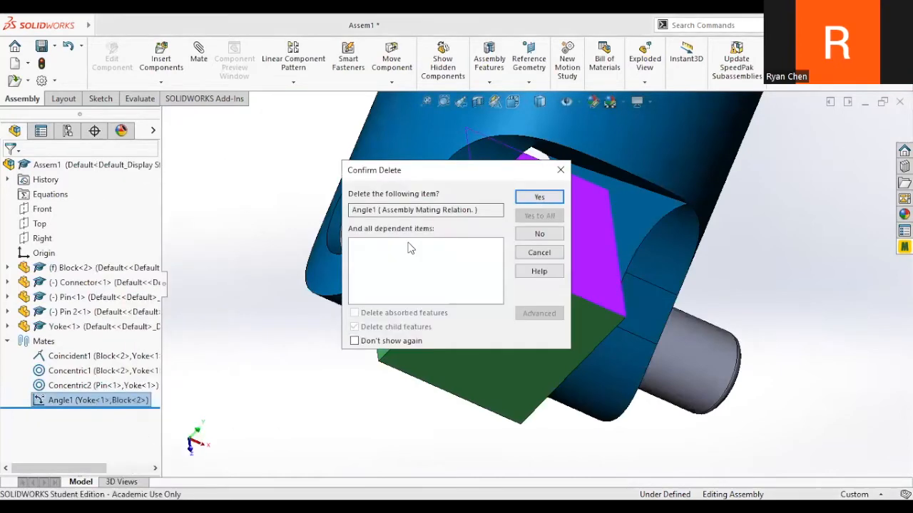
click(536, 195)
drag(682, 342, 540, 296)
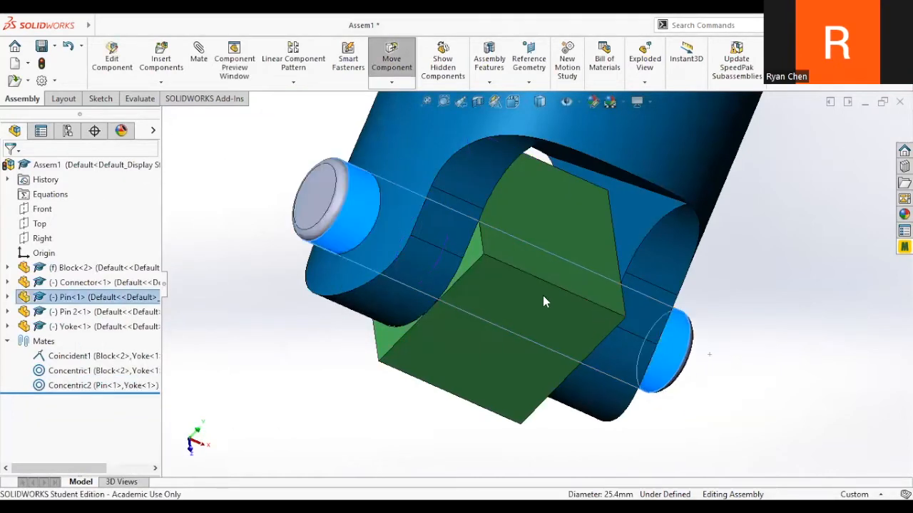
scroll(540, 296, up, 5)
scroll(608, 356, down, 3)
middle_drag(583, 269, 283, 308)
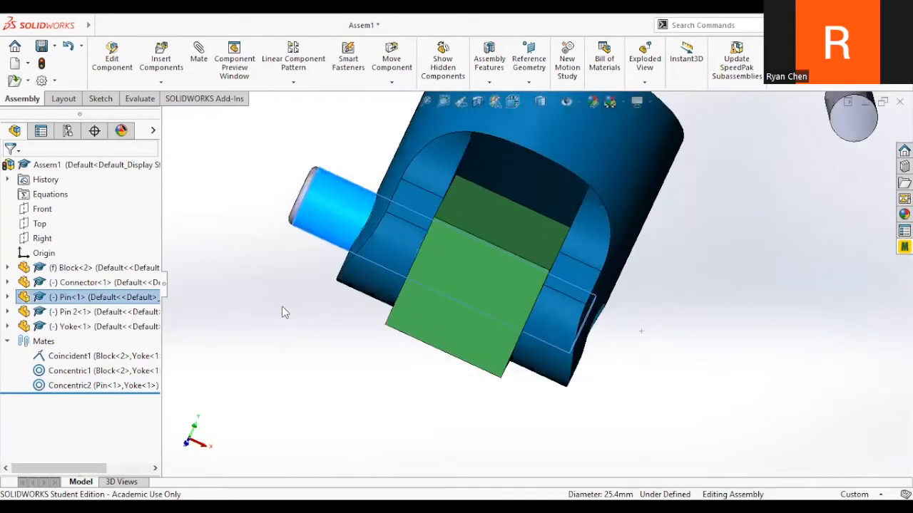
drag(377, 249, 377, 245)
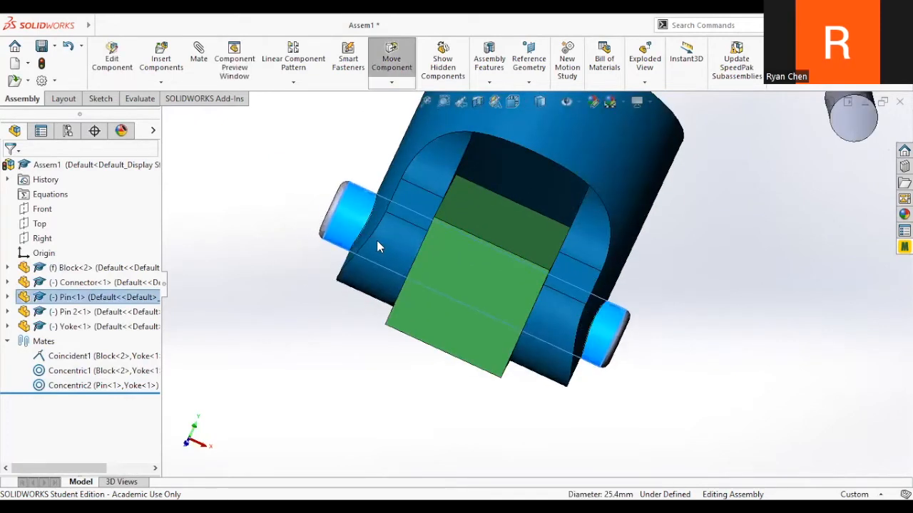
key(Escape)
click(308, 364)
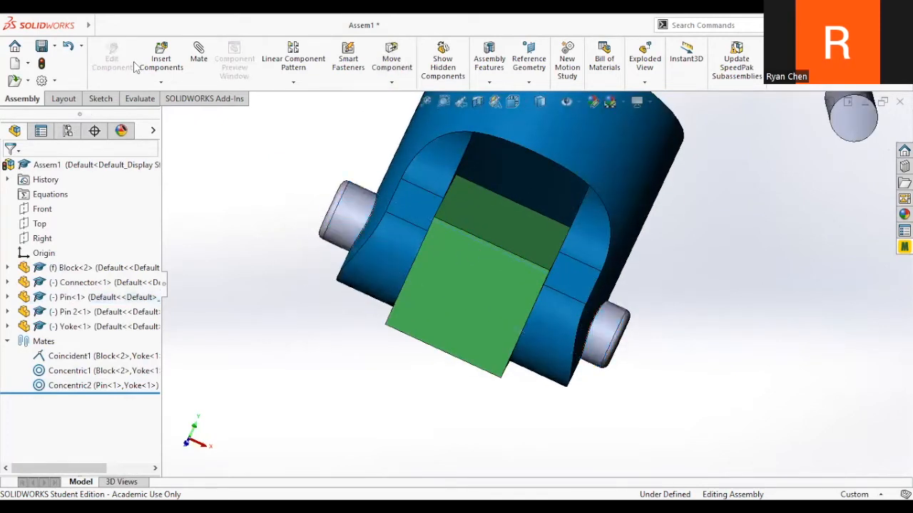
- Look through the advanced mate types of the Mate command and leave it without adding a mate
click(198, 56)
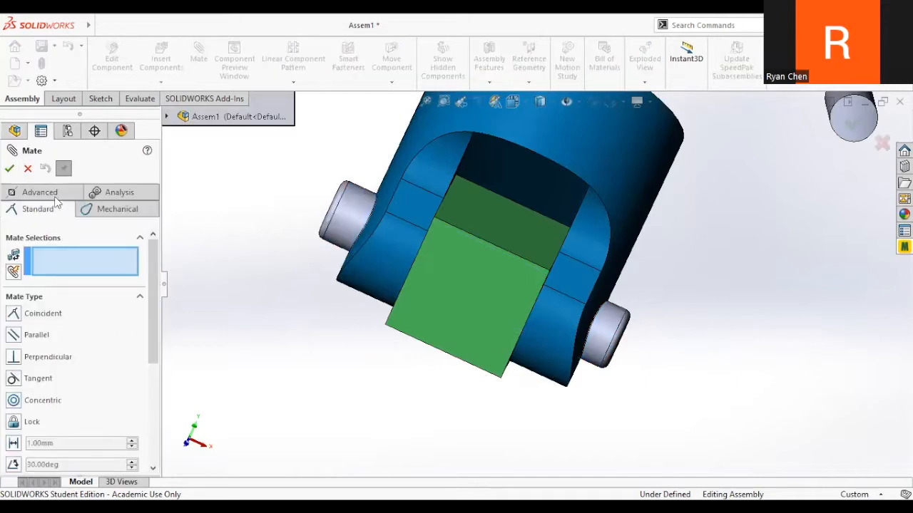
click(50, 191)
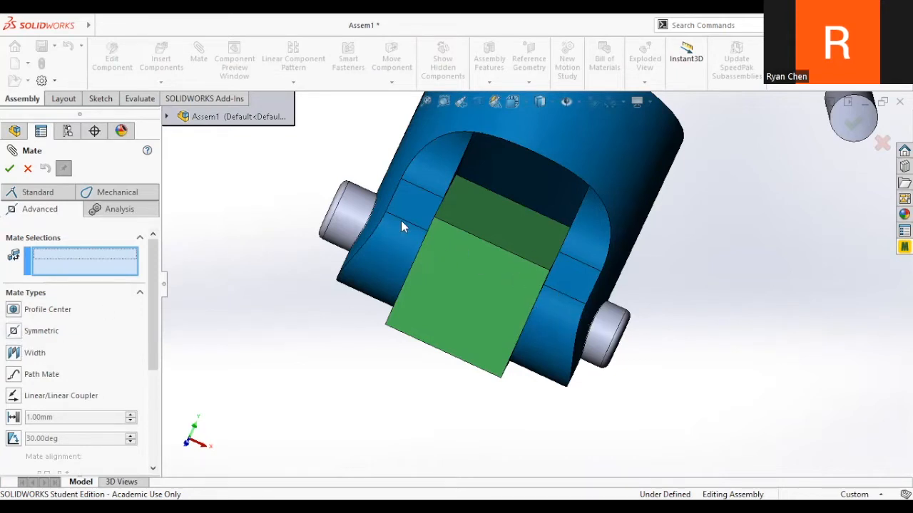
click(28, 169)
- Add a Width mate that centres the Pin's two end faces between the block's two opposite side faces
middle_drag(356, 196, 337, 220)
click(326, 204)
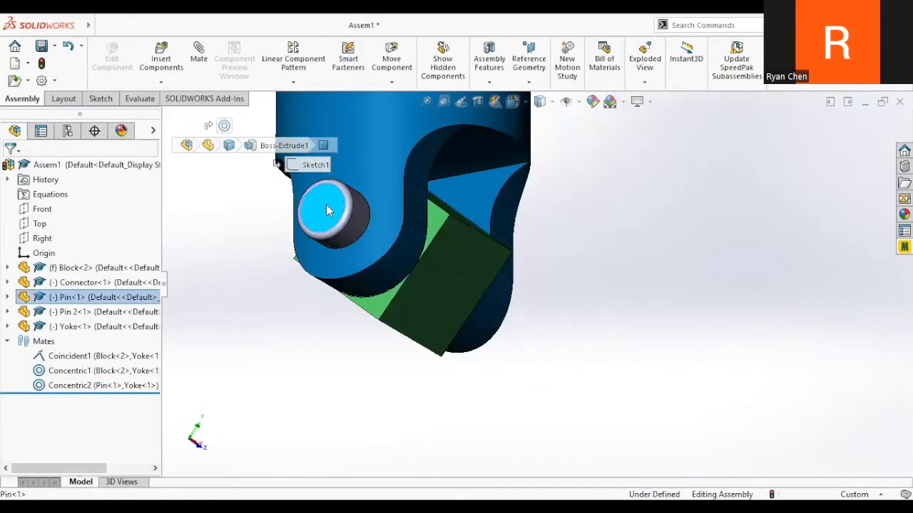
middle_drag(281, 283, 533, 294)
click(529, 294)
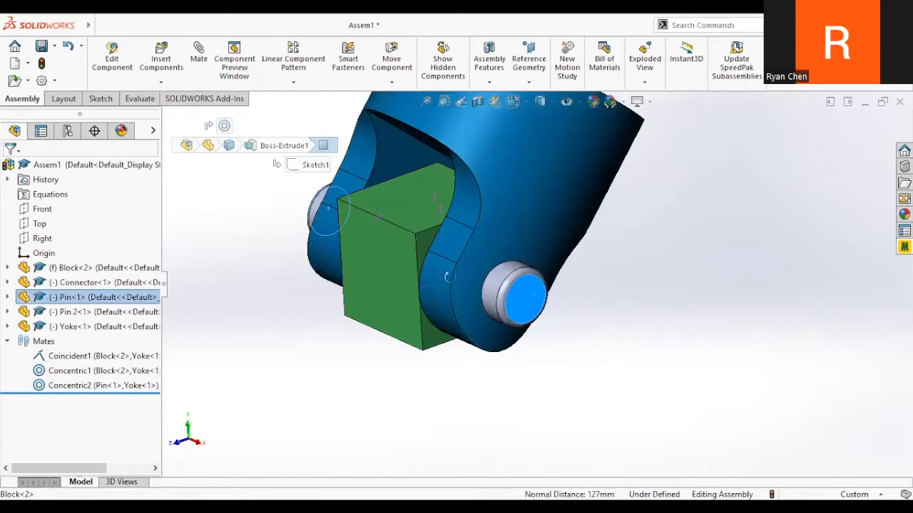
ctrl+click(381, 254)
middle_drag(380, 253, 369, 219)
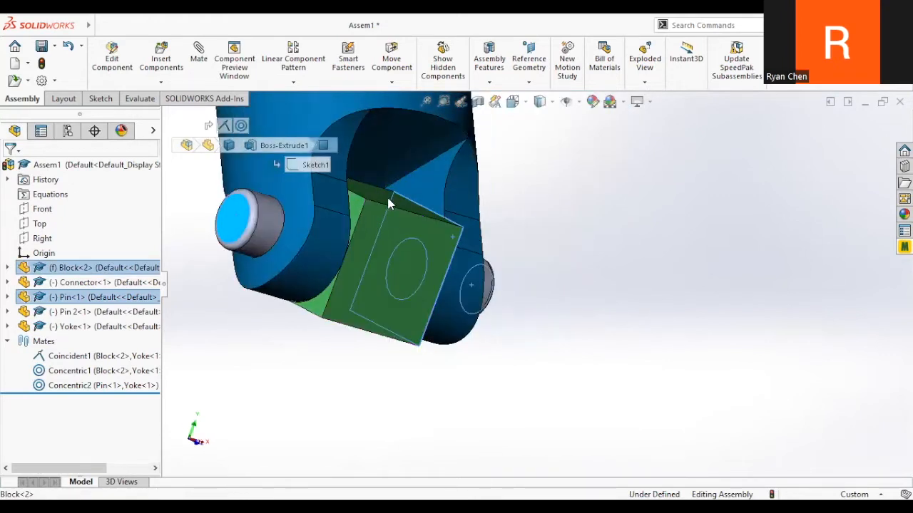
ctrl+click(403, 271)
click(415, 202)
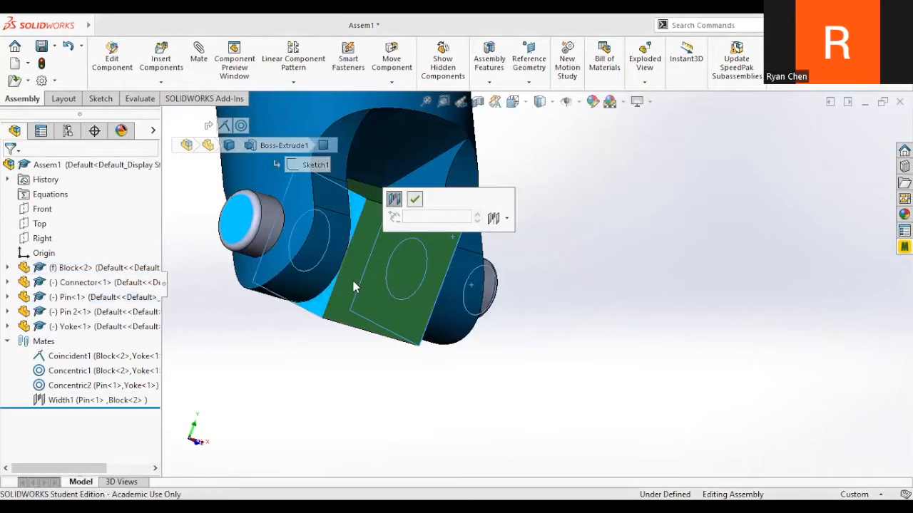
- Measure the distance between the Pin's end face and the block's nearest side face at each end of the Pin
key(m)
click(358, 207)
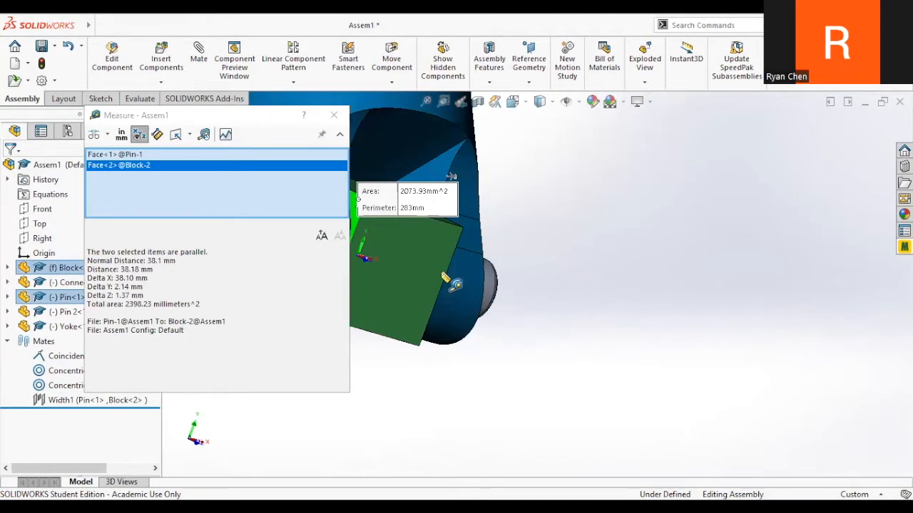
key(Escape)
middle_drag(457, 240, 455, 237)
click(458, 239)
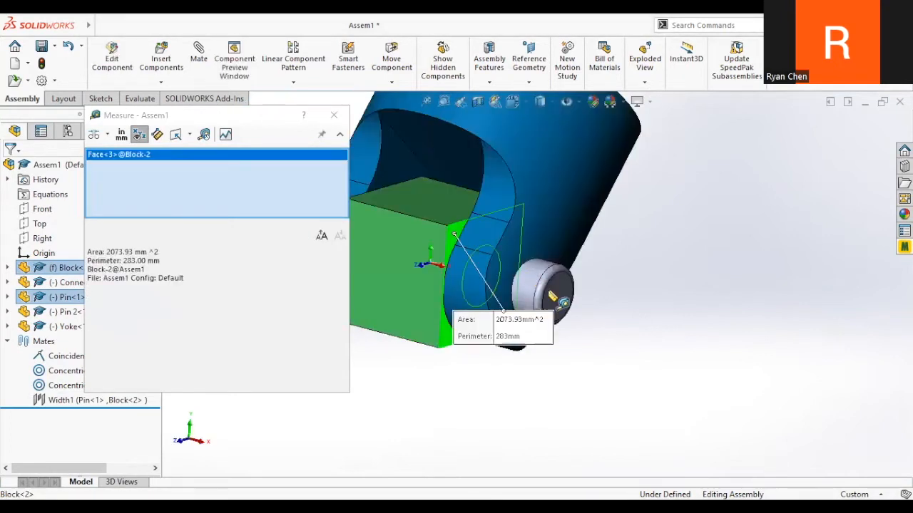
click(553, 296)
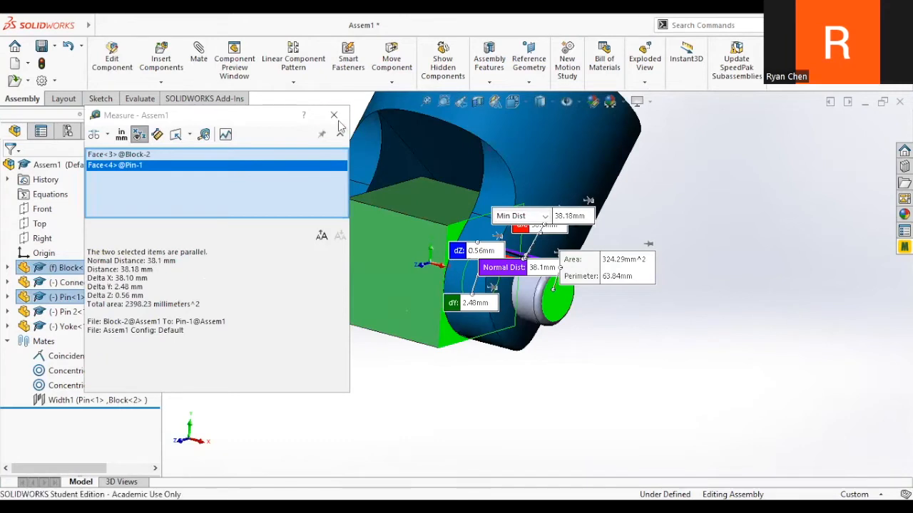
key(Escape)
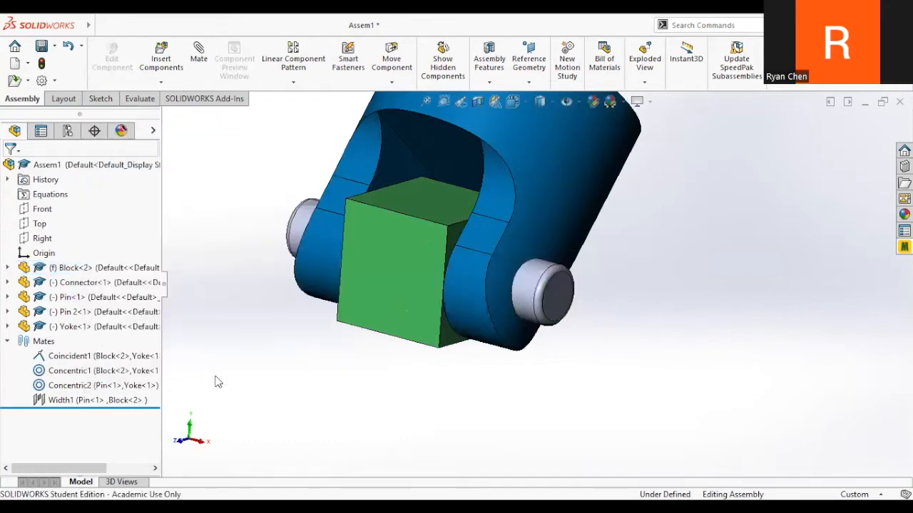
- Delete the Width mate and pull the Pin fully out of the yoke hole along its axis
click(120, 401)
right_click(119, 403)
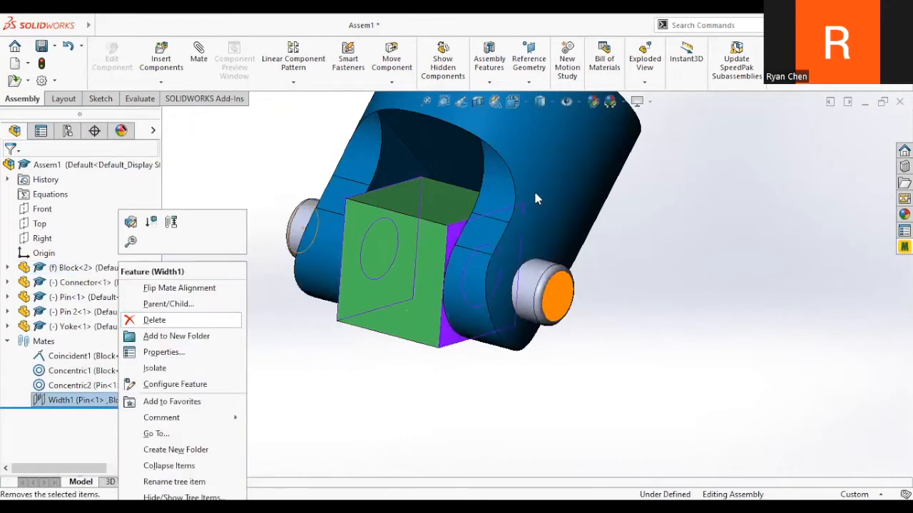
drag(555, 292, 836, 360)
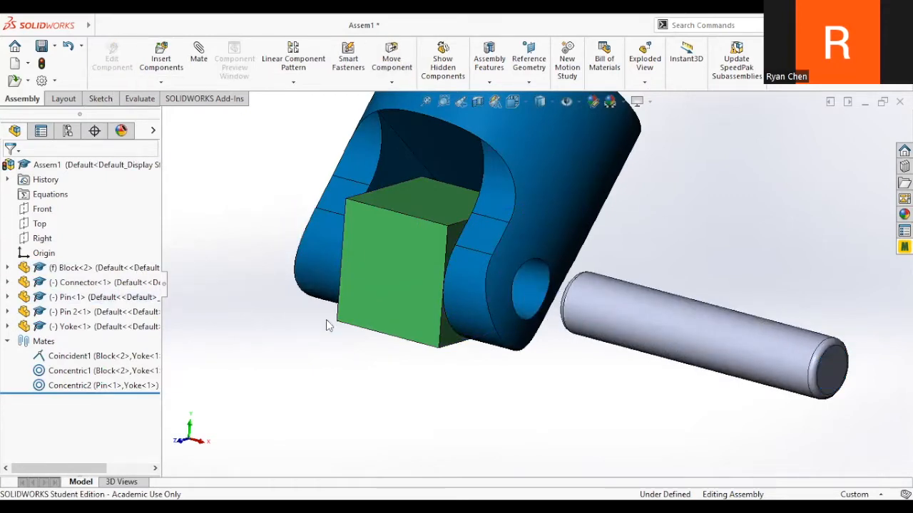
- Add a Symmetric mate between the block's two opposite side faces, using the Pin's Front Plane as the symmetry plane
click(621, 318)
click(7, 298)
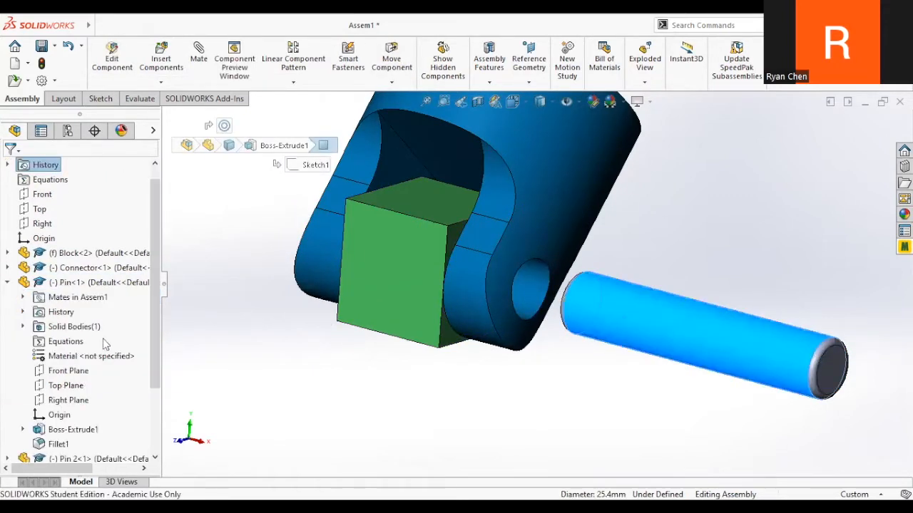
click(68, 400)
click(44, 385)
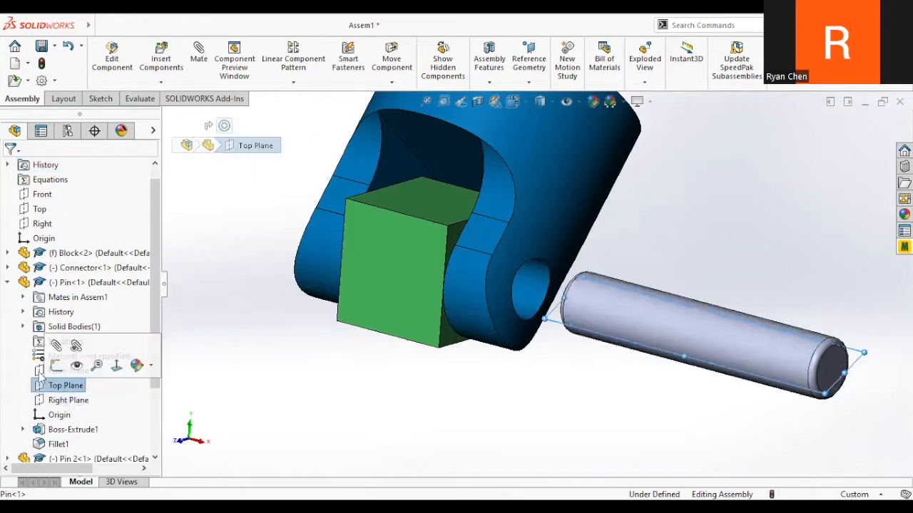
click(42, 370)
middle_drag(600, 374, 662, 339)
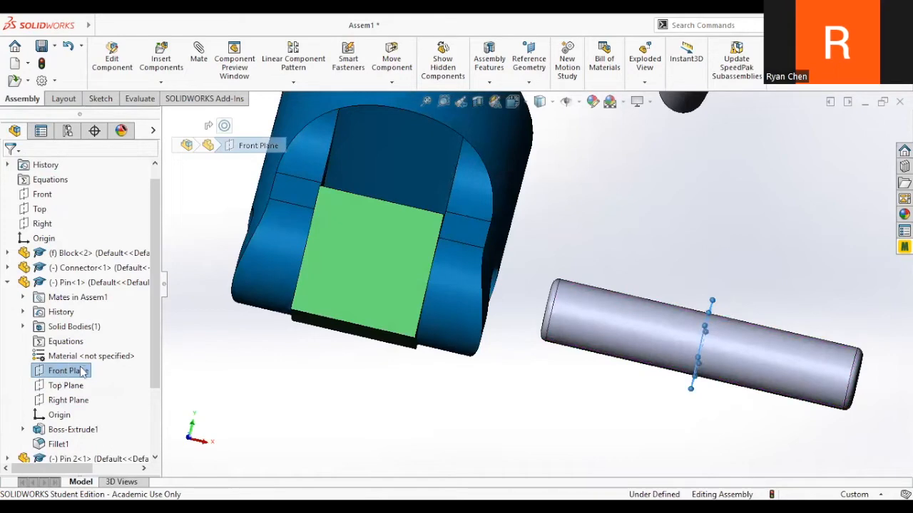
middle_drag(412, 261, 358, 308)
ctrl+click(412, 340)
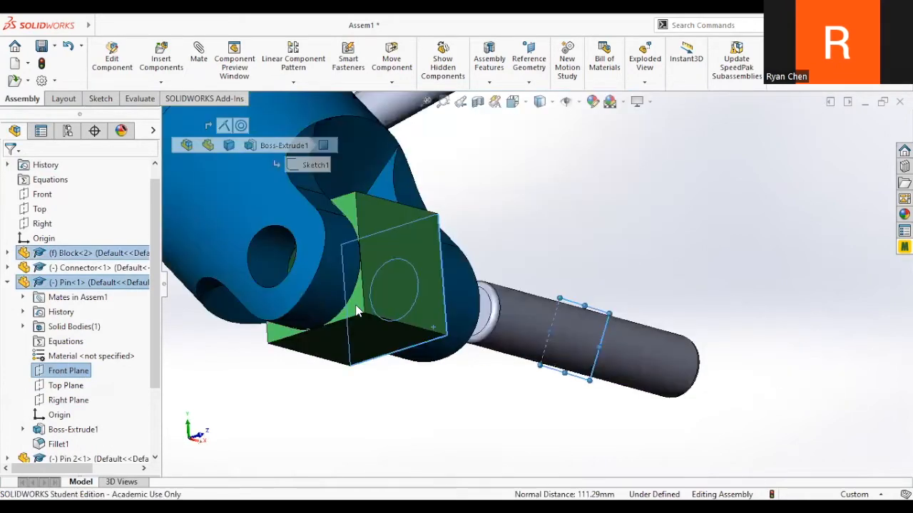
ctrl+click(353, 294)
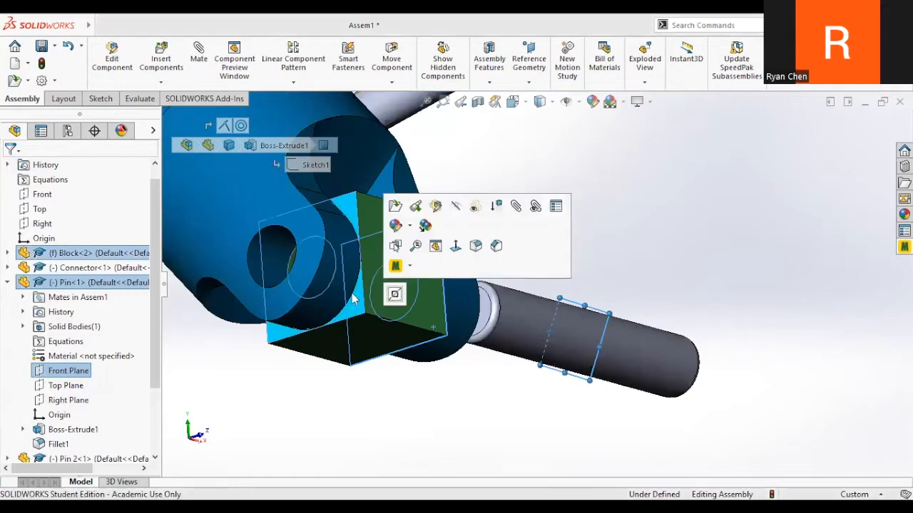
click(395, 294)
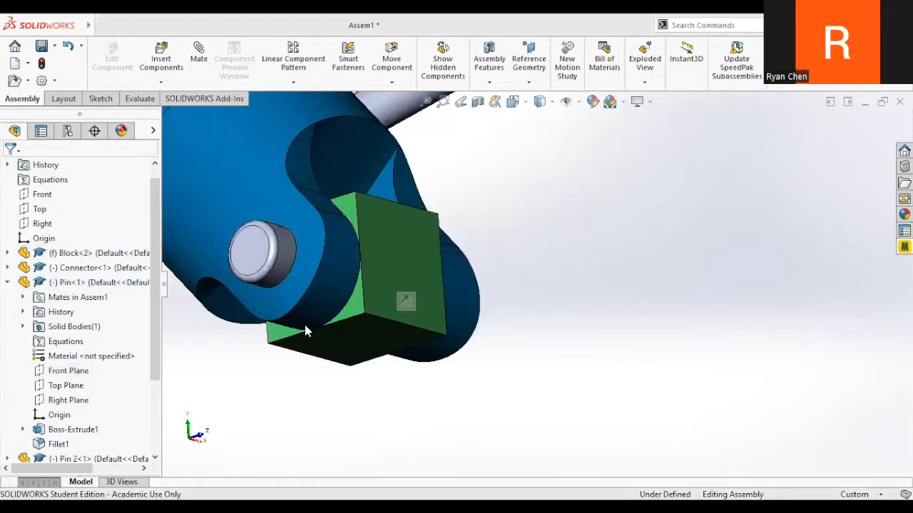
- Examine the Pin's end faces and the block's side faces at both ends to check that the Pin is centred
click(261, 258)
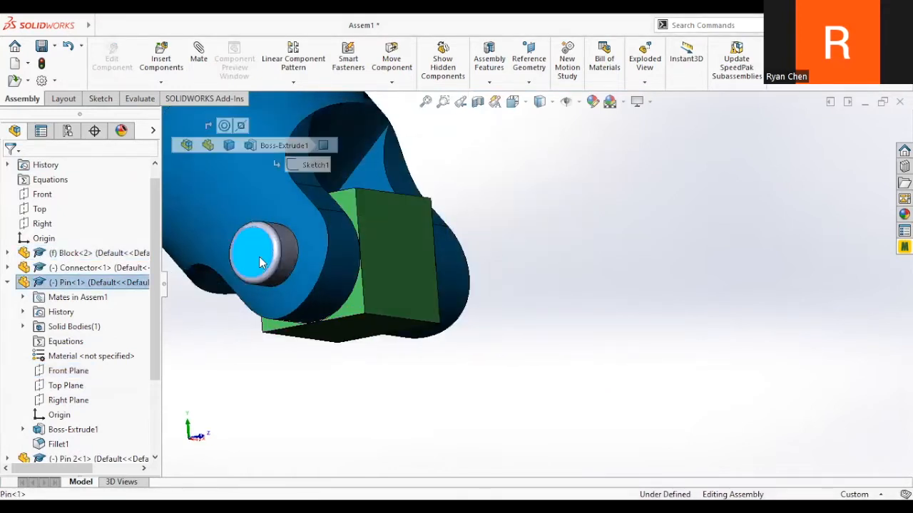
click(347, 303)
click(339, 126)
middle_drag(370, 321, 214, 340)
click(302, 376)
click(356, 332)
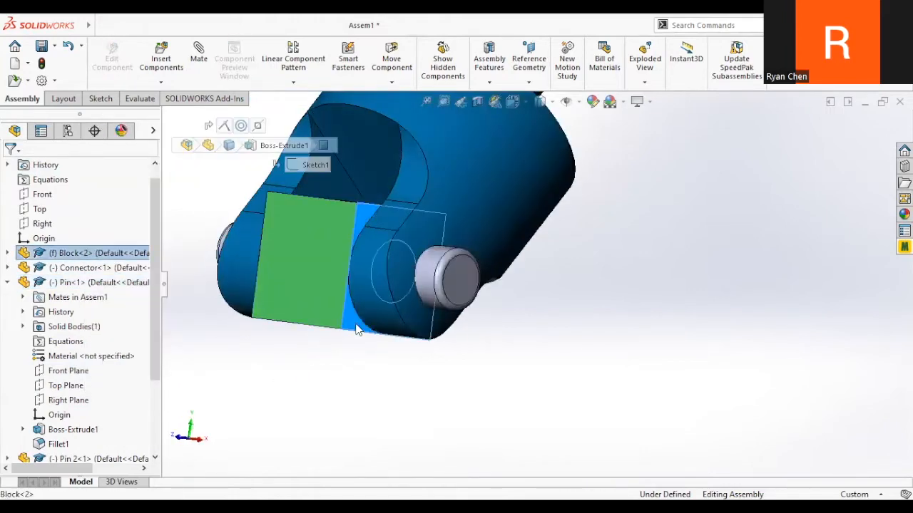
click(462, 285)
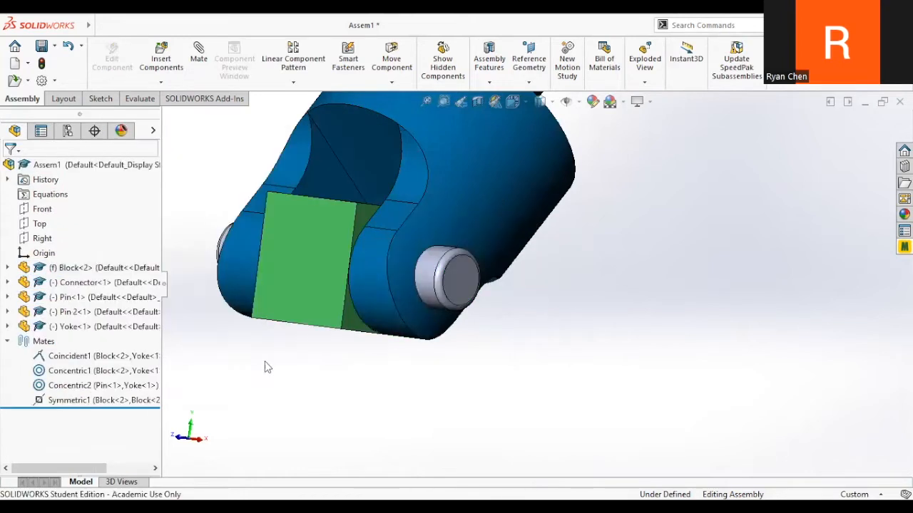
- Delete the Symmetric mate between the block's side faces and the Pin's plane
click(66, 402)
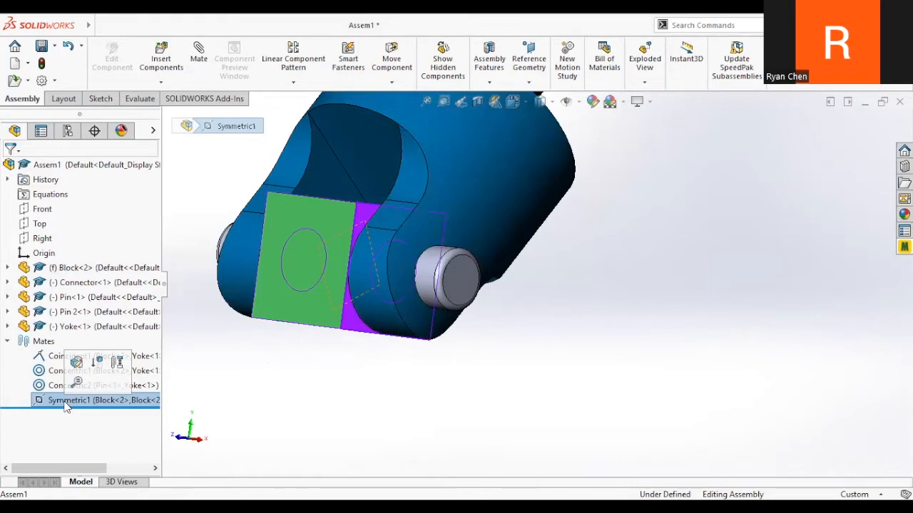
key(Delete)
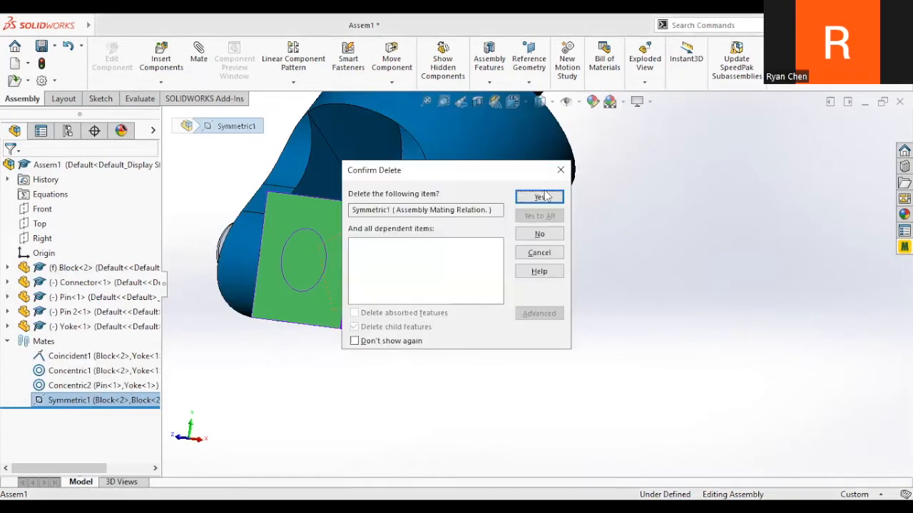
click(539, 198)
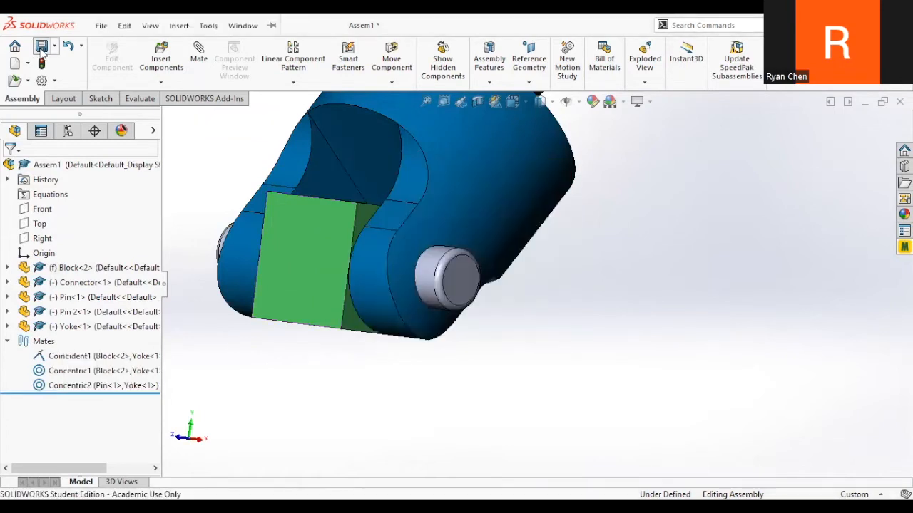
- Rebuild and save the universal joint assembly
click(42, 49)
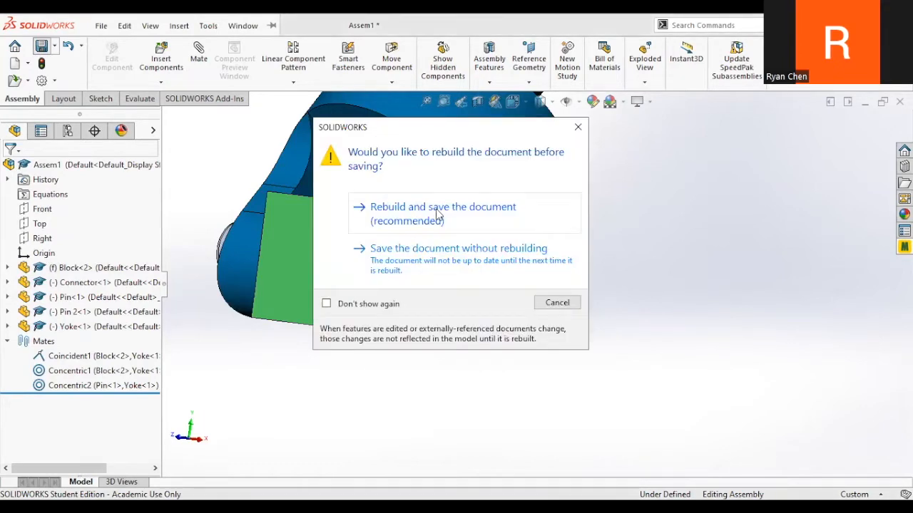
click(439, 214)
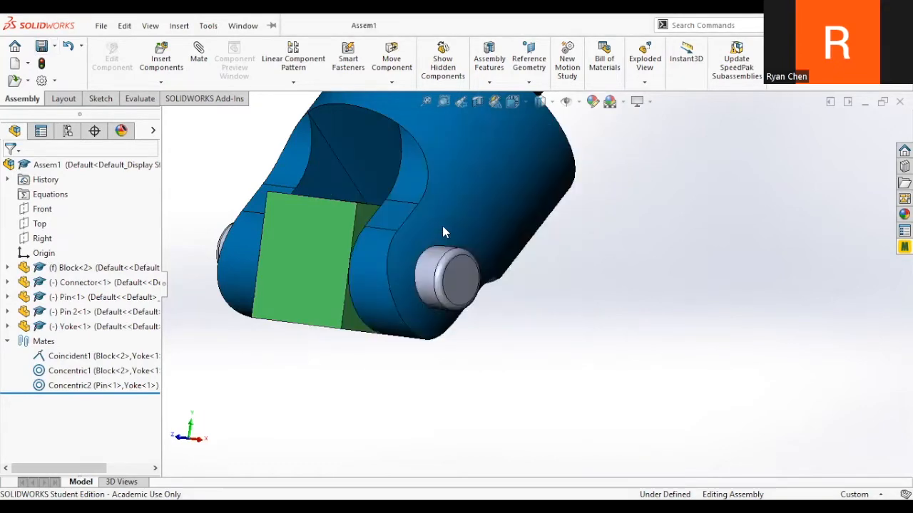
middle_drag(469, 245, 349, 114)
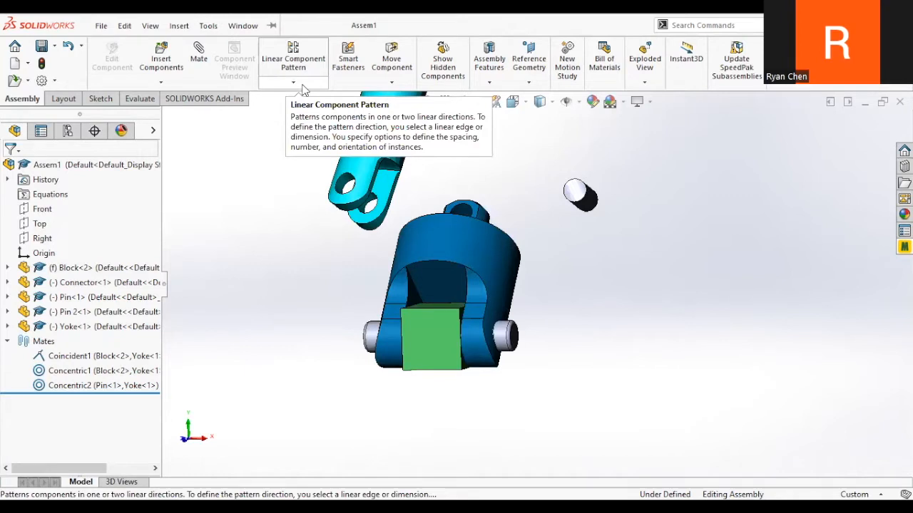
click(485, 82)
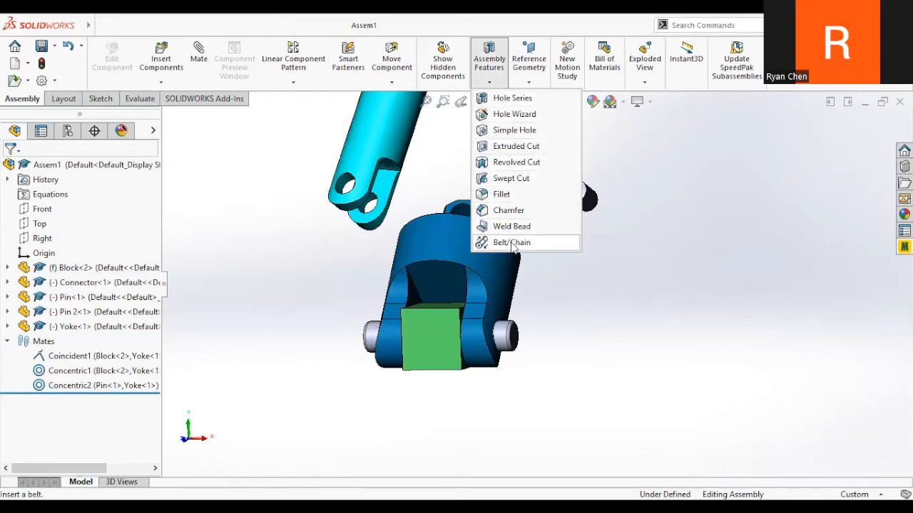
click(485, 77)
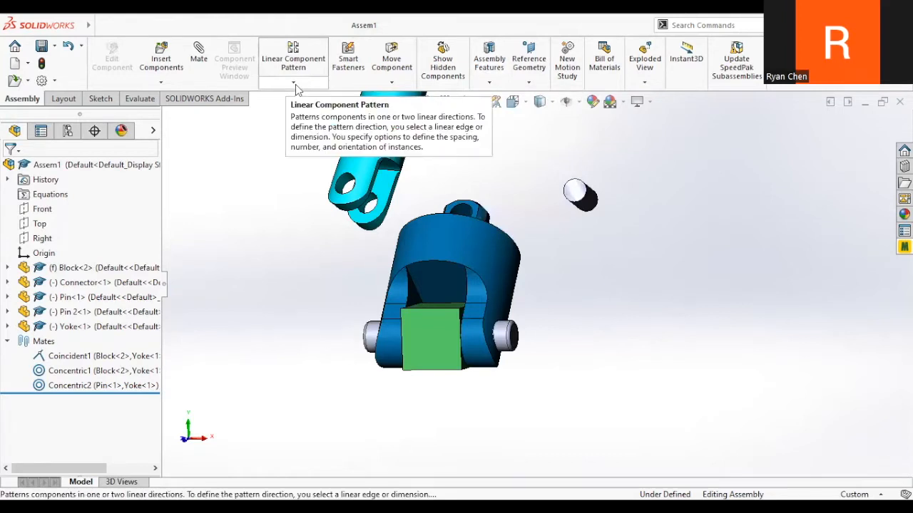
click(529, 82)
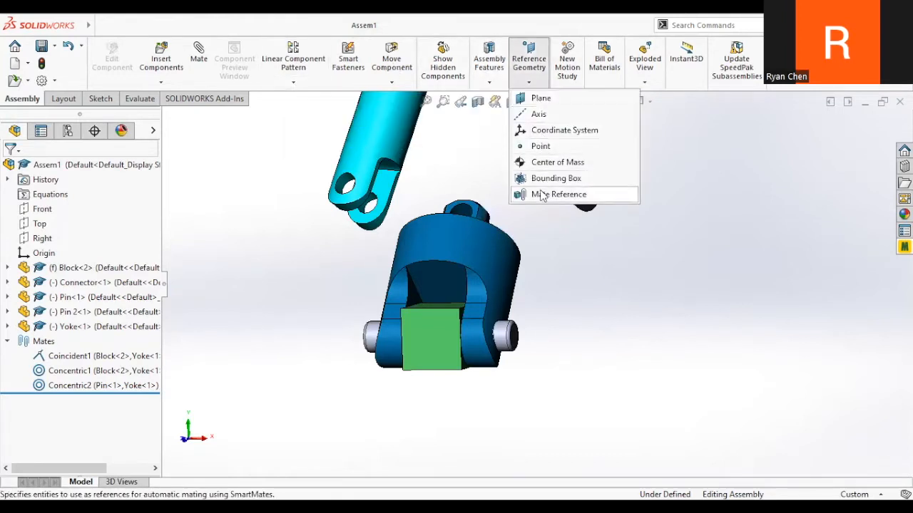
click(526, 79)
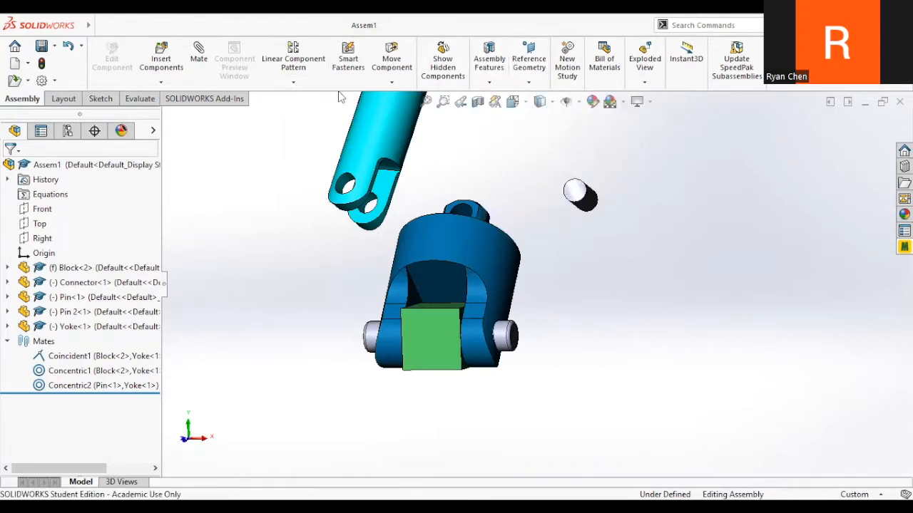
click(291, 84)
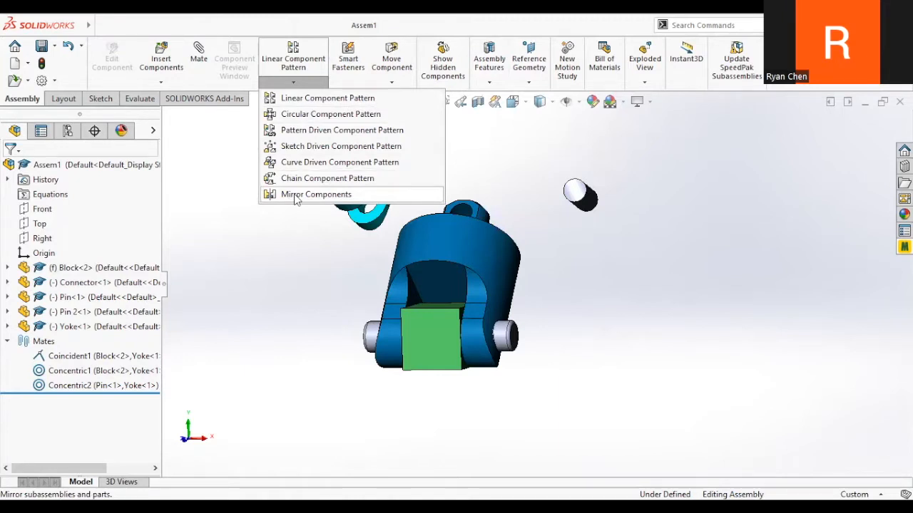
click(278, 238)
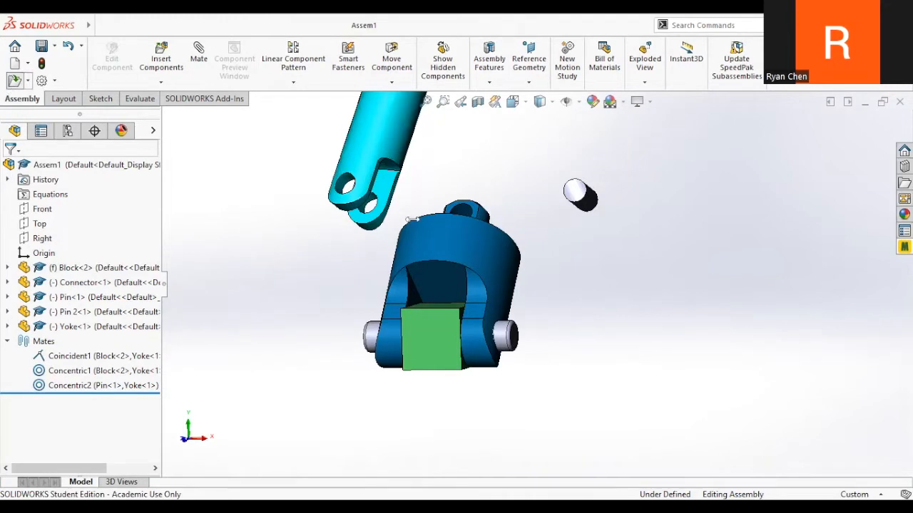
- Open the Robot Preliminary Model assembly from the Desktop's Balancing Chassis folder, inside the Preliminary Model subfolder
click(11, 82)
click(324, 103)
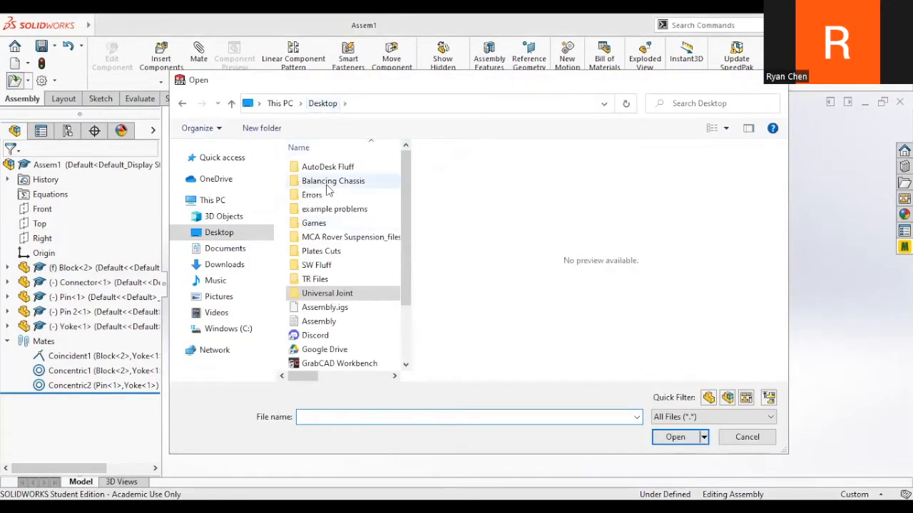
double_click(330, 181)
double_click(335, 181)
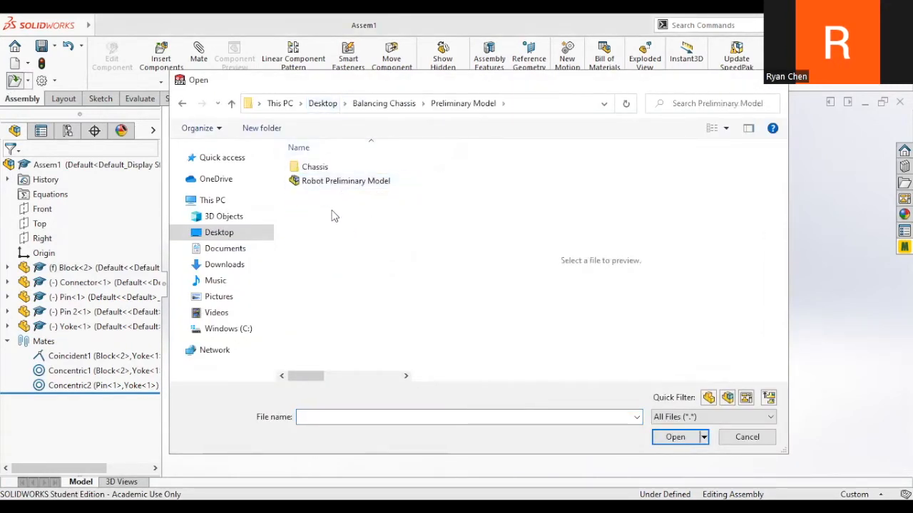
double_click(314, 167)
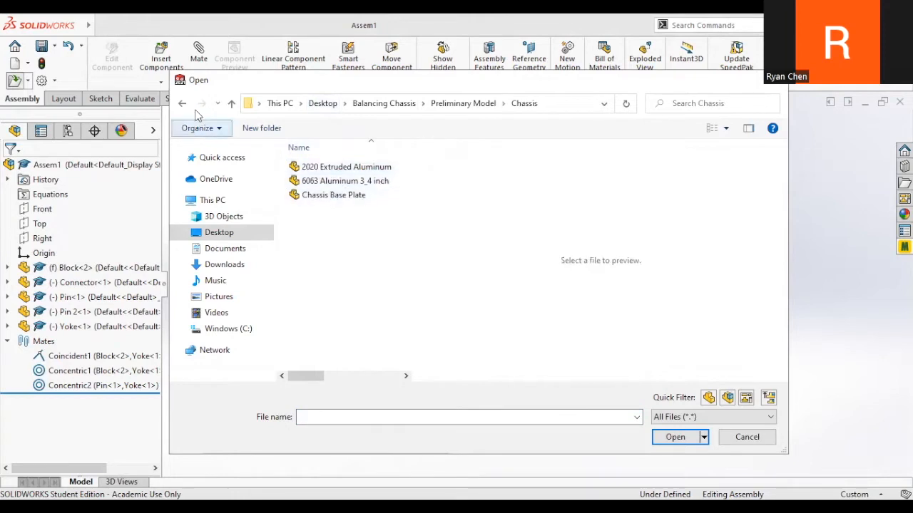
click(182, 103)
click(345, 181)
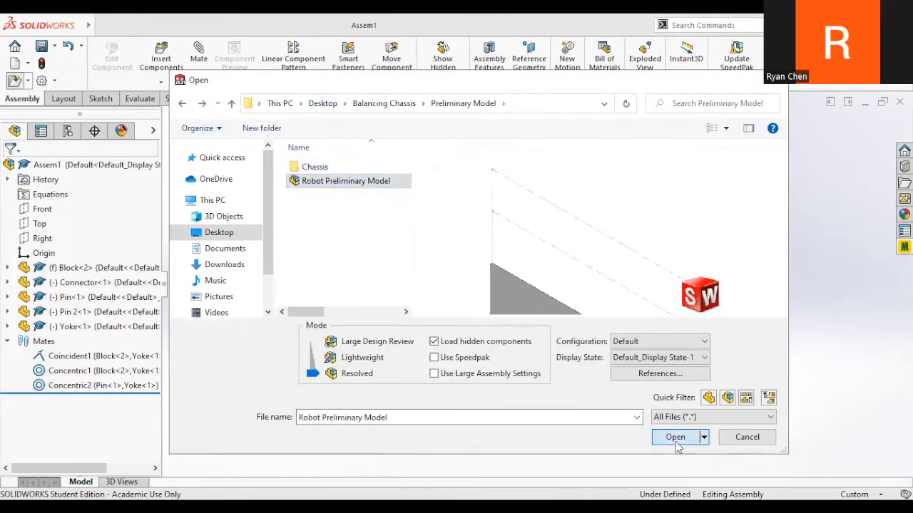
key(Return)
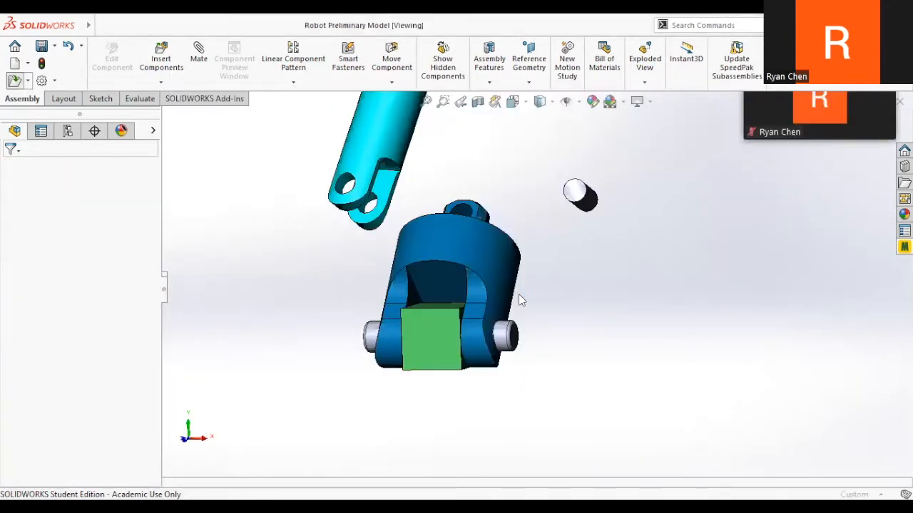
- Examine the chassis base plate and the extruded aluminum rails along its edges
middle_drag(440, 323, 545, 336)
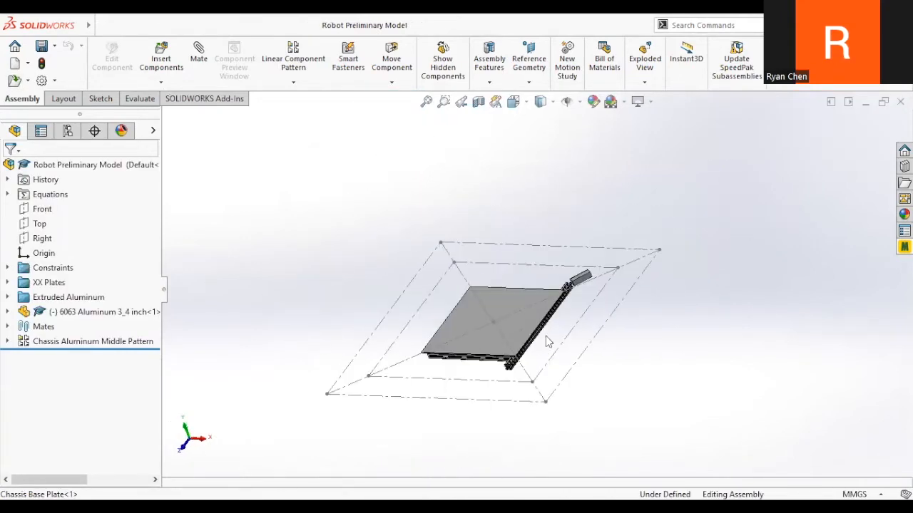
scroll(470, 322, down, 3)
scroll(469, 353, down, 2)
click(468, 361)
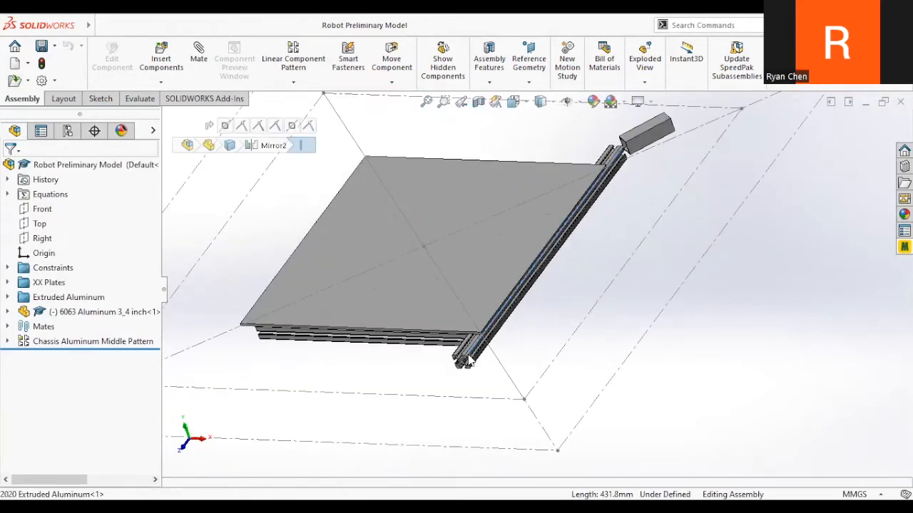
scroll(497, 283, down, 2)
scroll(533, 197, up, 5)
key(Escape)
scroll(533, 197, down, 4)
- Mirror the long 2020 extruded aluminum rail at the plate's side about the assembly's Right plane
click(321, 197)
click(168, 116)
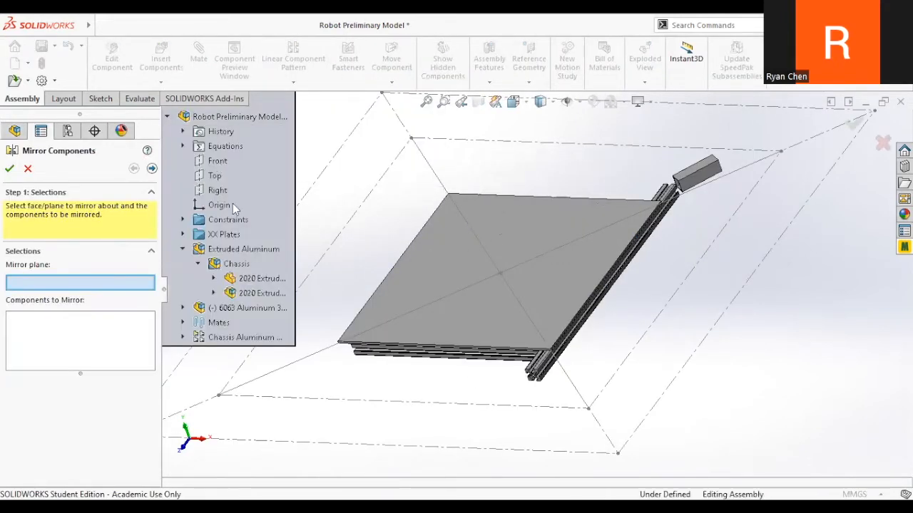
click(218, 190)
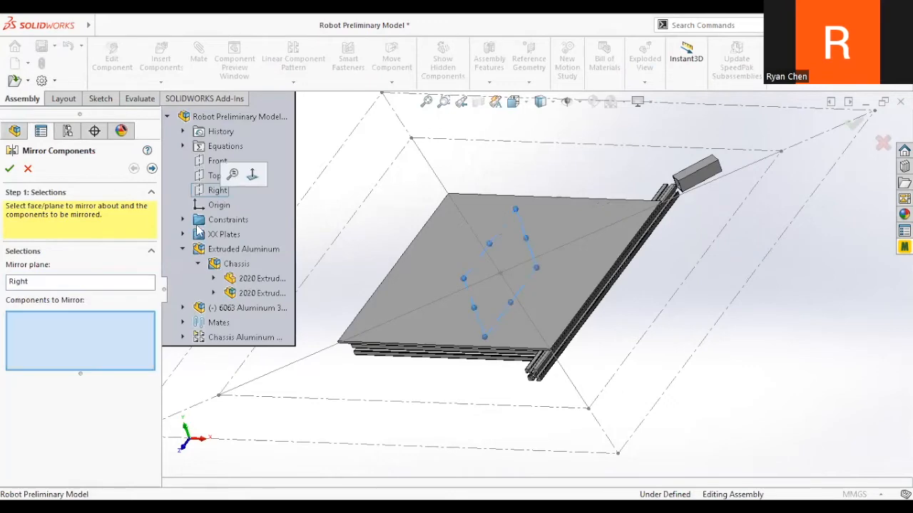
click(542, 371)
click(10, 169)
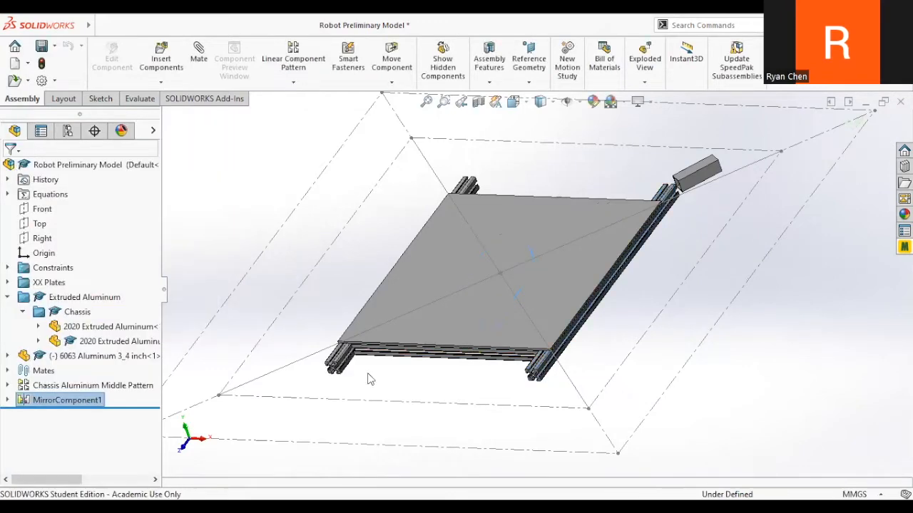
middle_drag(368, 374, 425, 344)
scroll(428, 343, down, 10)
scroll(528, 305, up, 8)
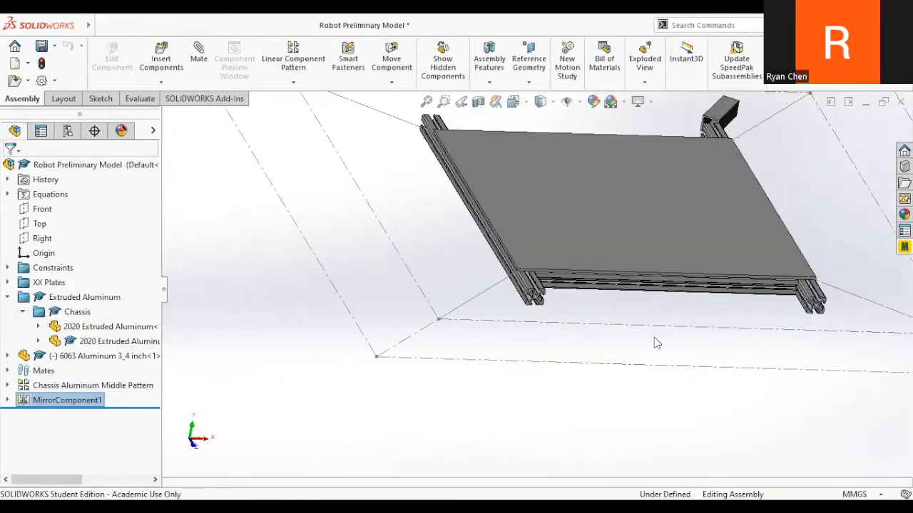
- Roll the assembly back to before the Chassis Aluminum Middle Pattern and inspect the original cross rail under the base plate
click(293, 82)
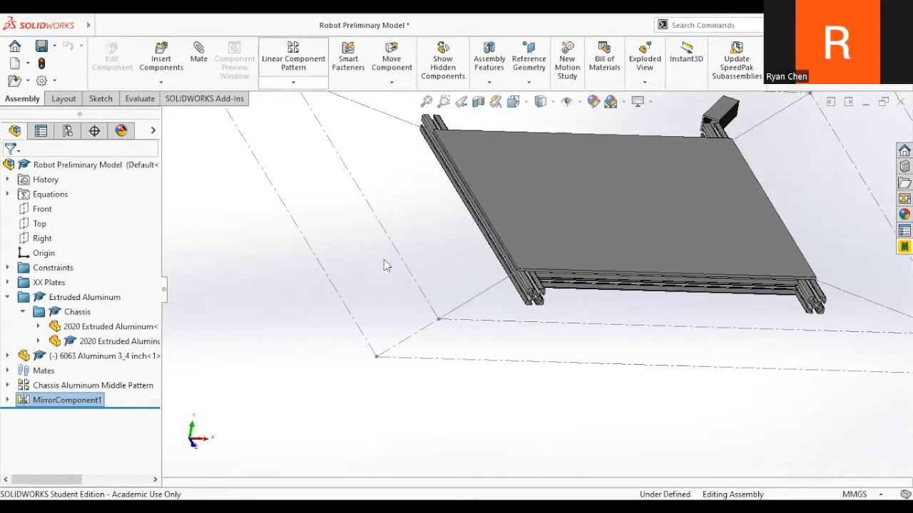
click(295, 361)
drag(92, 412, 94, 378)
middle_drag(626, 342, 622, 151)
scroll(623, 151, up, 6)
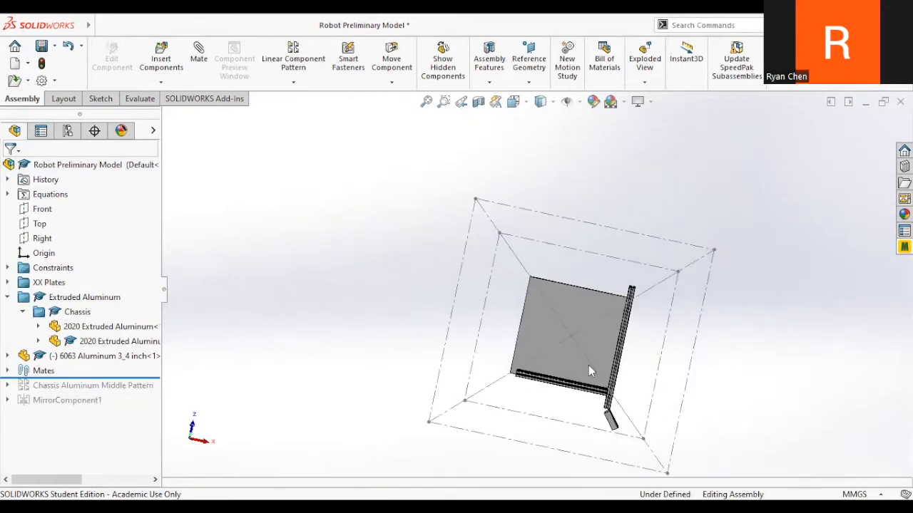
scroll(605, 394, down, 6)
scroll(446, 285, down, 1)
middle_drag(456, 291, 514, 263)
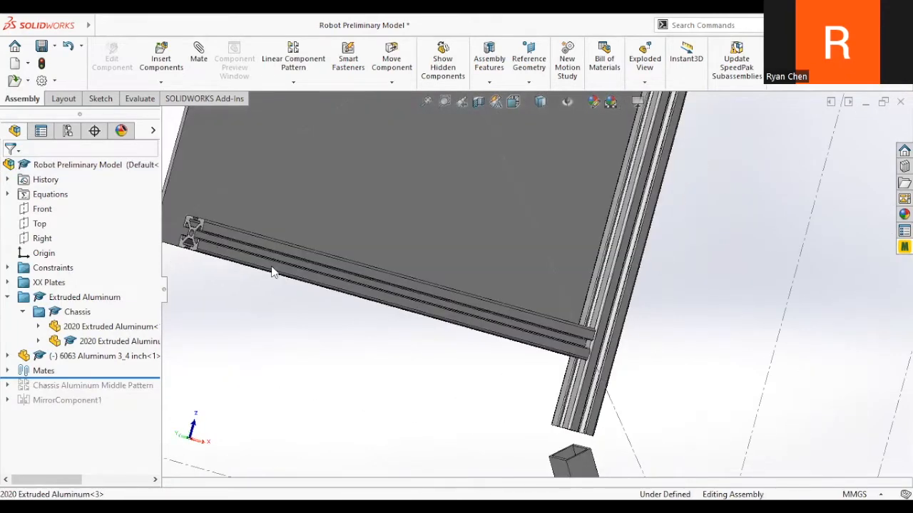
- Roll the assembly forward past the Chassis Aluminum Middle Pattern and inspect the patterned cross rails under the plate
drag(92, 378, 95, 393)
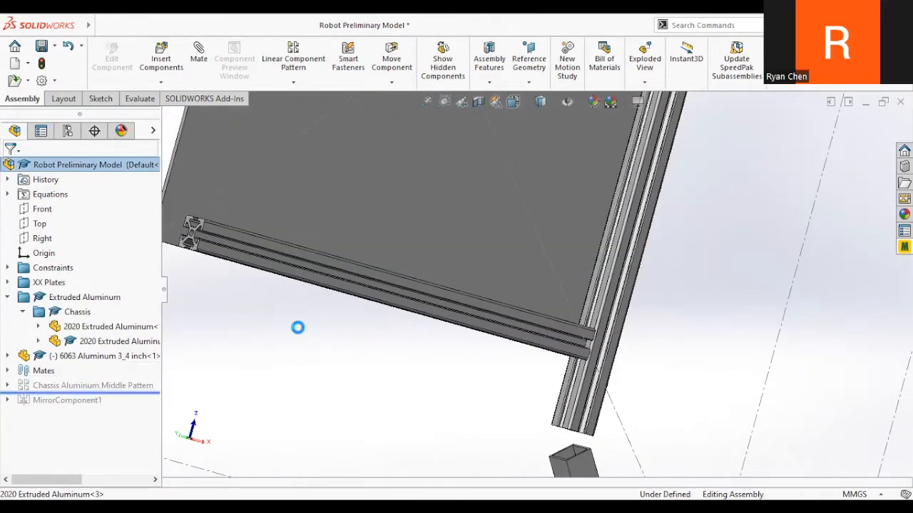
ctrl+middle_drag(426, 214, 405, 293)
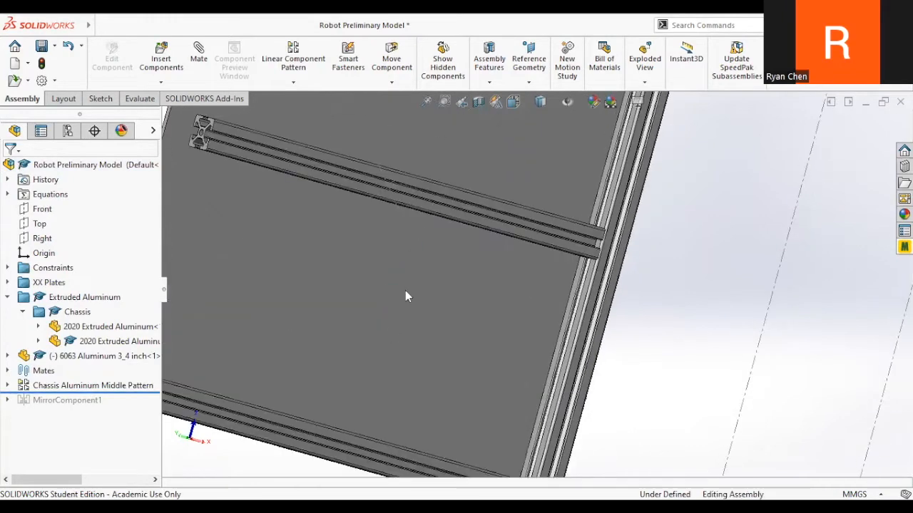
ctrl+middle_drag(432, 197, 397, 400)
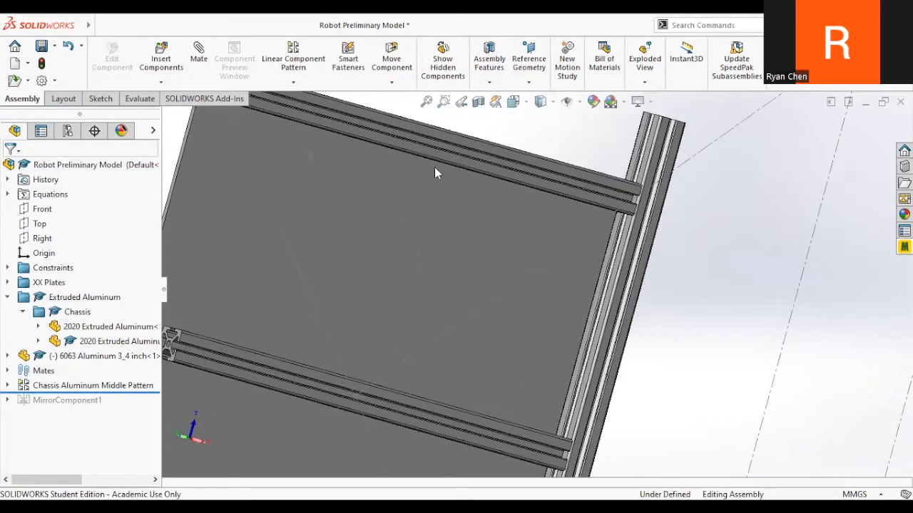
scroll(386, 232, up, 3)
middle_drag(441, 187, 420, 218)
scroll(593, 241, up, 12)
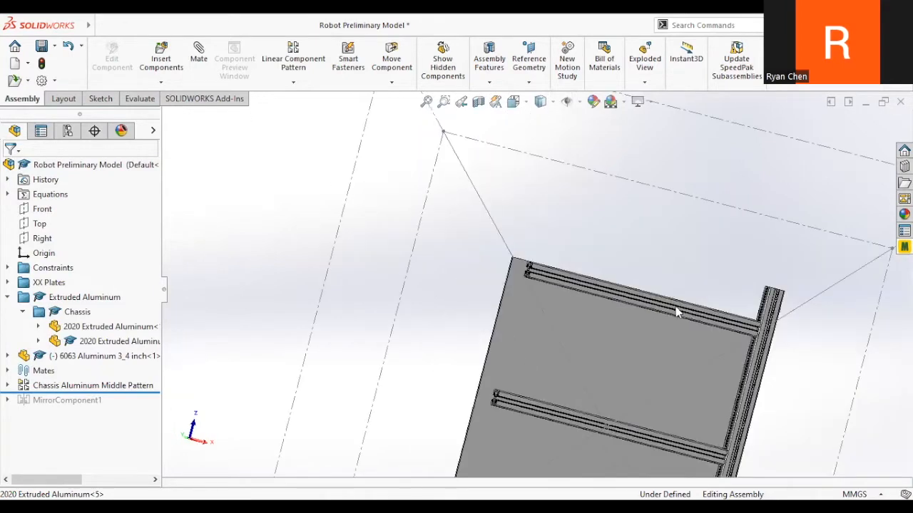
scroll(647, 311, down, 5)
scroll(611, 305, up, 8)
mouse_move(544, 257)
middle_down()
mouse_move(516, 328)
mouse_move(531, 251)
middle_up()
scroll(530, 251, down, 4)
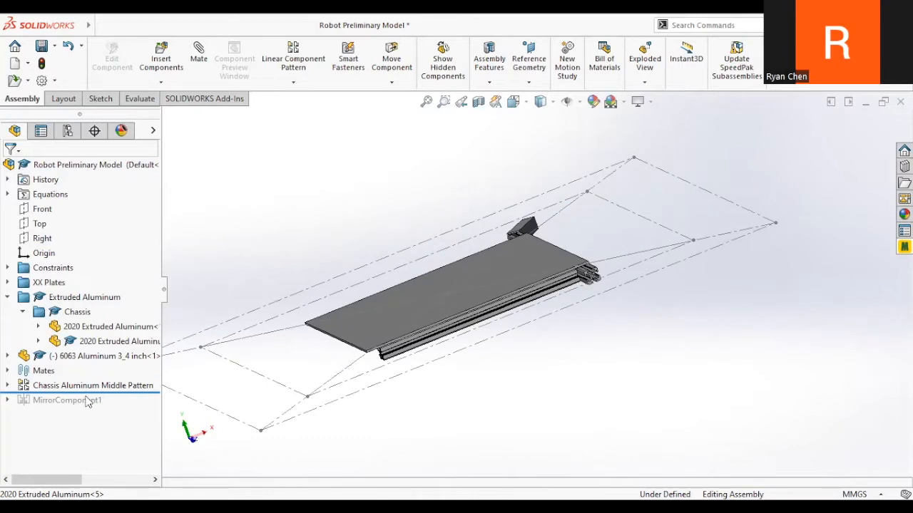
- Roll the assembly forward to the end and delete the mirrored rail feature
drag(85, 392, 87, 406)
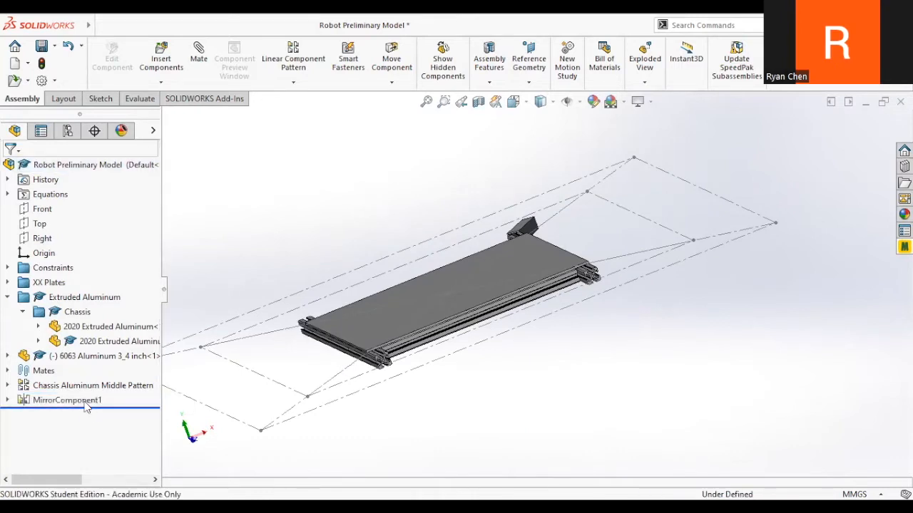
click(84, 401)
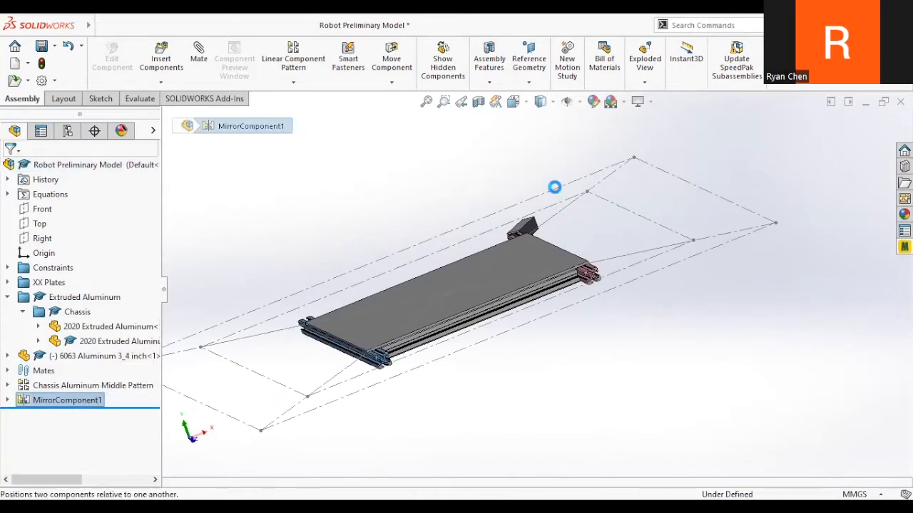
key(Delete)
click(540, 197)
- Save and close the Robot Preliminary Model assembly
click(41, 46)
click(99, 24)
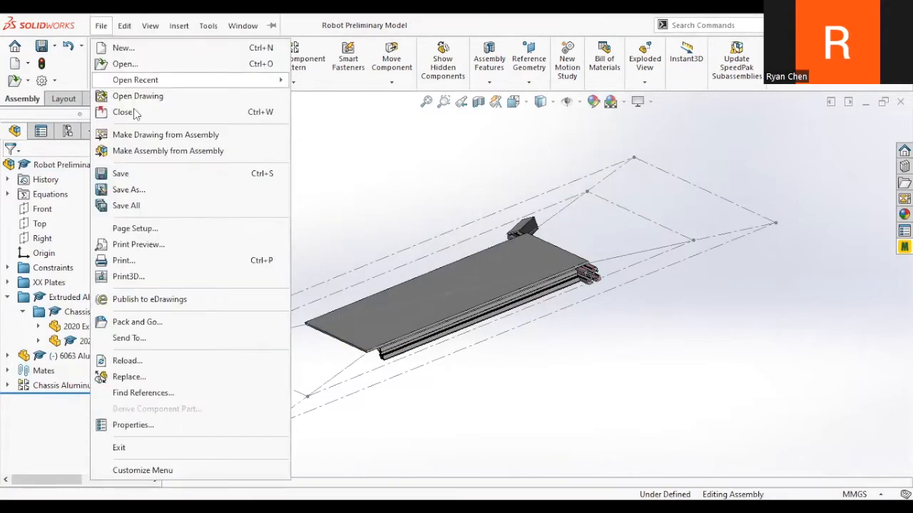
click(135, 115)
- Move the Connector clear of the yoke and rotate it upright with its fork arms pointing down
scroll(563, 293, up, 3)
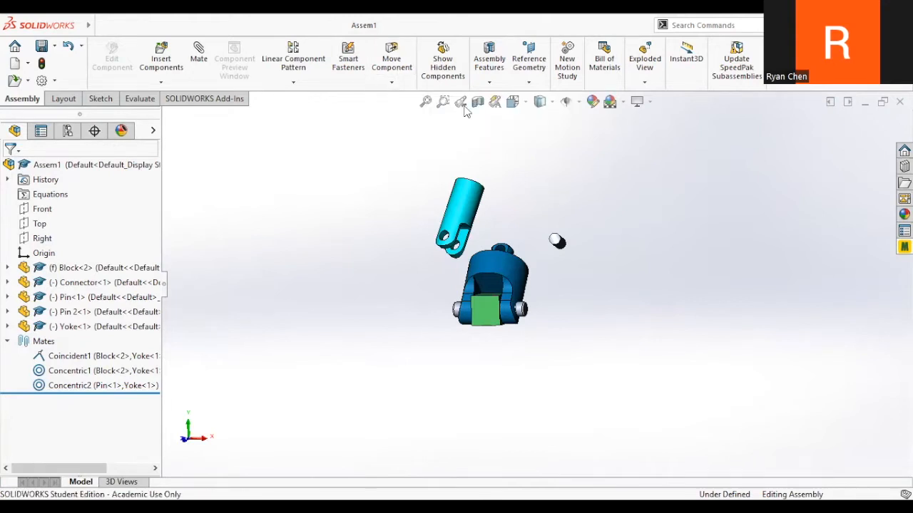
scroll(518, 178, down, 2)
drag(435, 214, 369, 184)
click(392, 83)
click(423, 114)
drag(367, 181, 428, 204)
click(9, 168)
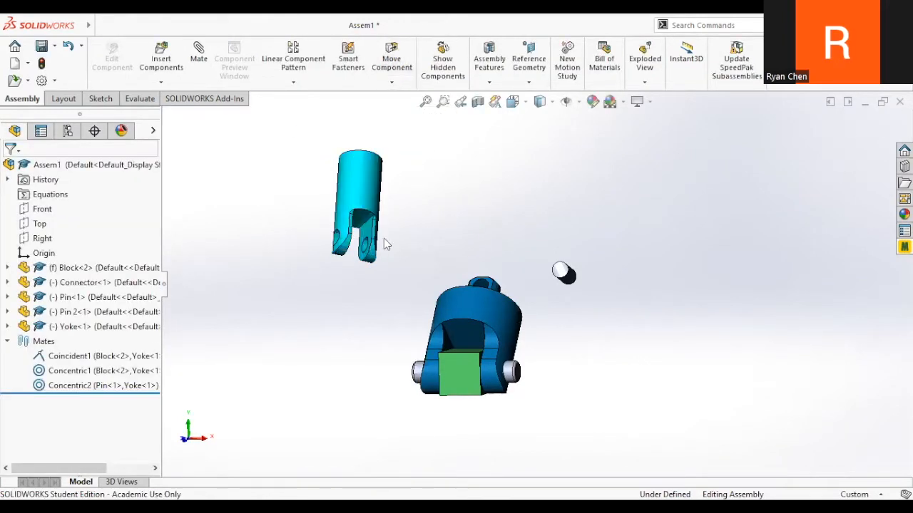
- Move the Connector above the yoke's stem so its fork faces the stem's cross hole
scroll(383, 238, down, 5)
scroll(451, 276, up, 5)
drag(480, 225, 592, 224)
click(680, 354)
middle_drag(680, 354, 615, 352)
drag(616, 352, 557, 263)
- Add a concentric mate between the Connector's fork hole and the cross hole in the yoke's stem
click(577, 246)
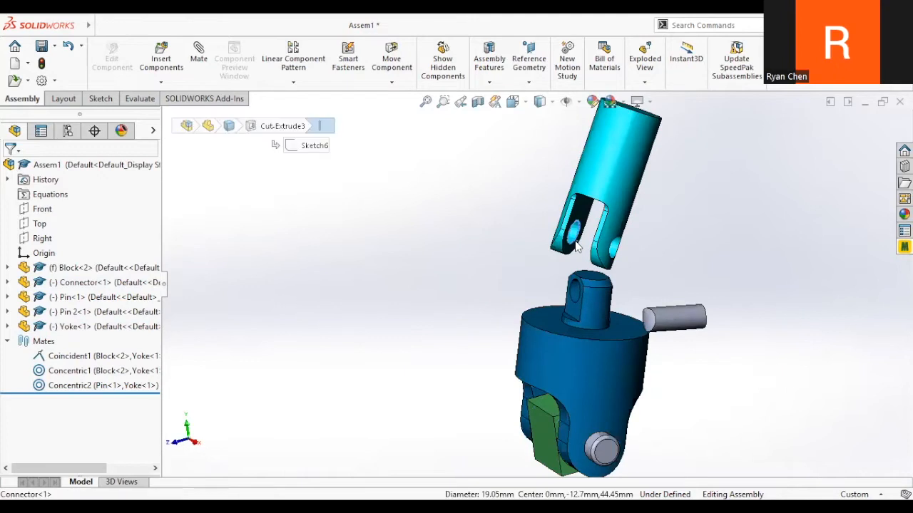
scroll(578, 248, down, 3)
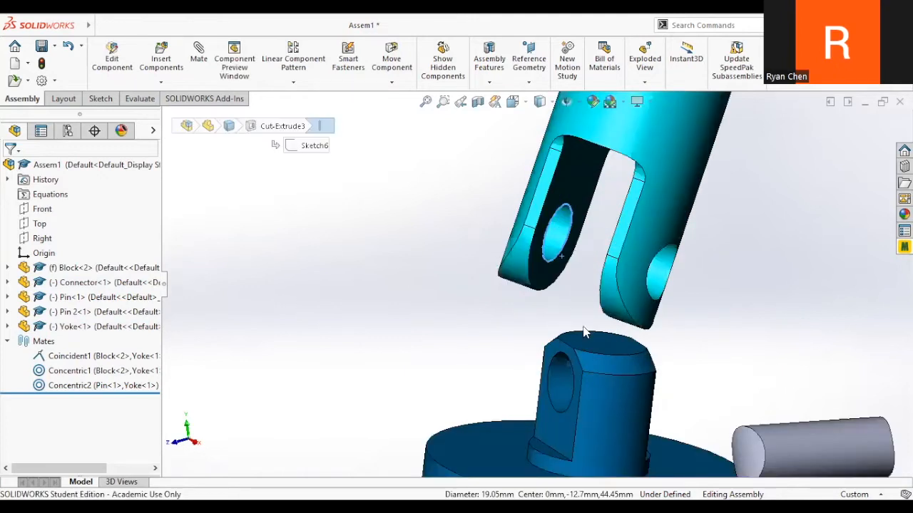
ctrl+click(618, 385)
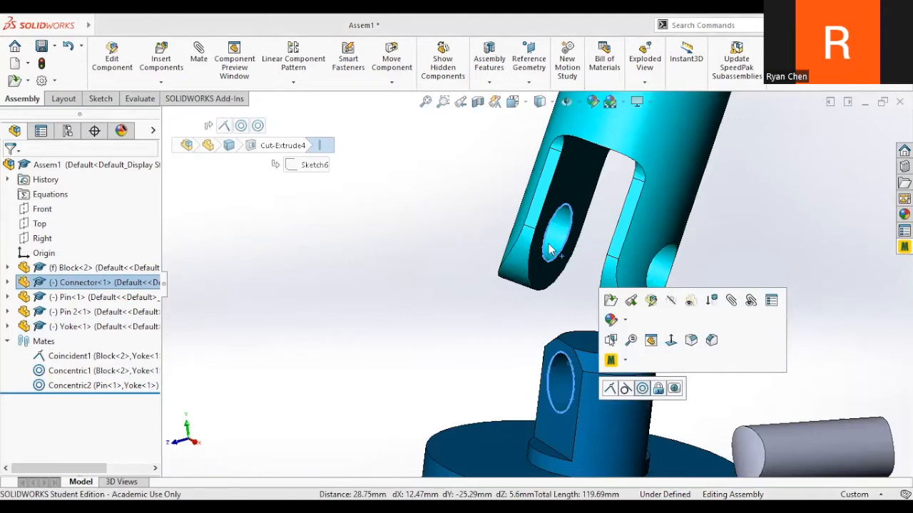
click(642, 388)
- Add a coincident mate between the inner face of the Connector's fork arm and the flat face of the yoke's stem
drag(502, 321, 533, 283)
click(533, 283)
middle_drag(595, 392, 541, 336)
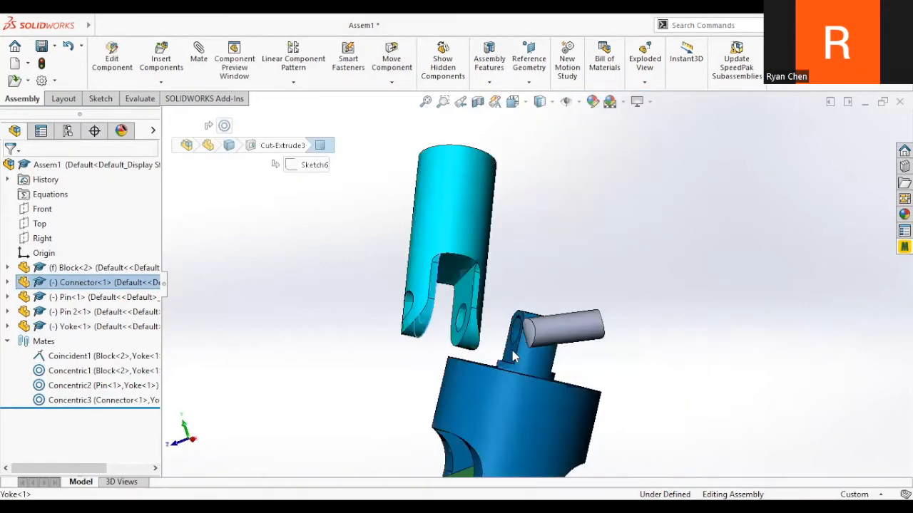
click(515, 335)
middle_drag(350, 338, 430, 282)
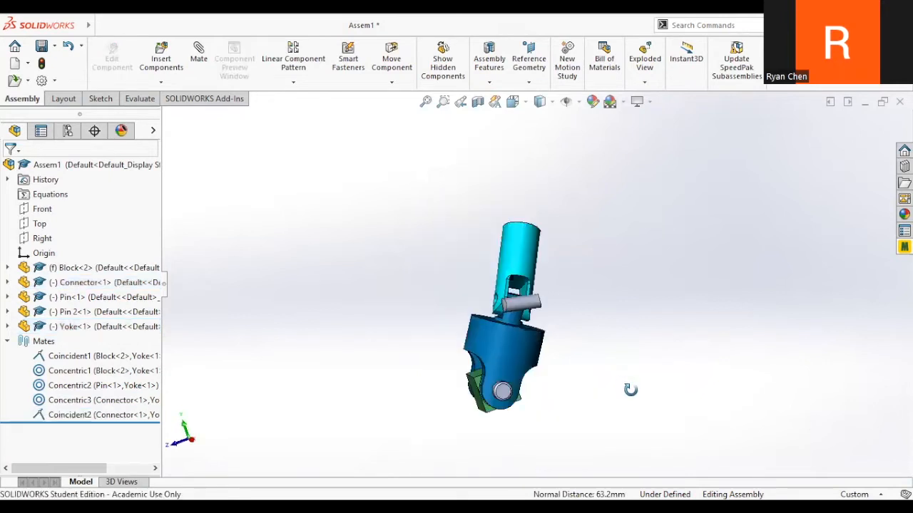
- Move Pin 2 beside the Connector and mate it concentric with the Connector's fork hole
middle_drag(630, 389, 520, 330)
drag(563, 322, 459, 278)
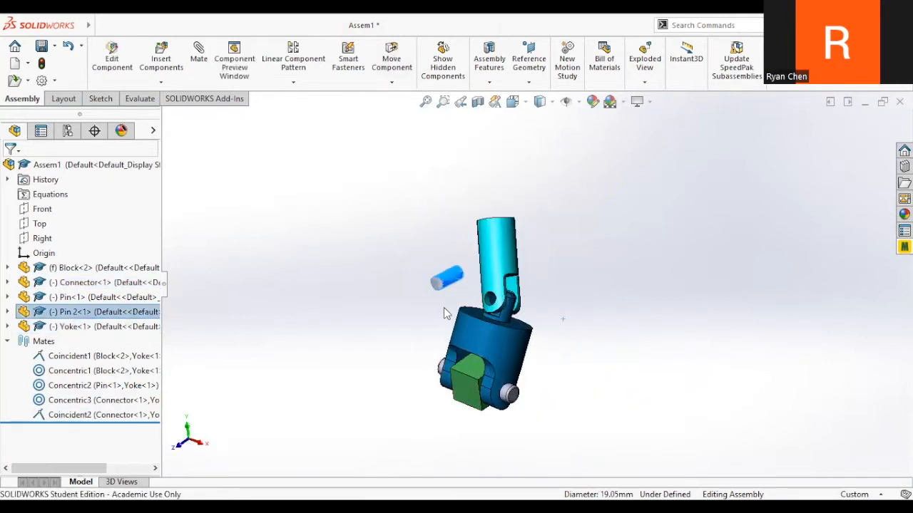
scroll(599, 284, up, 5)
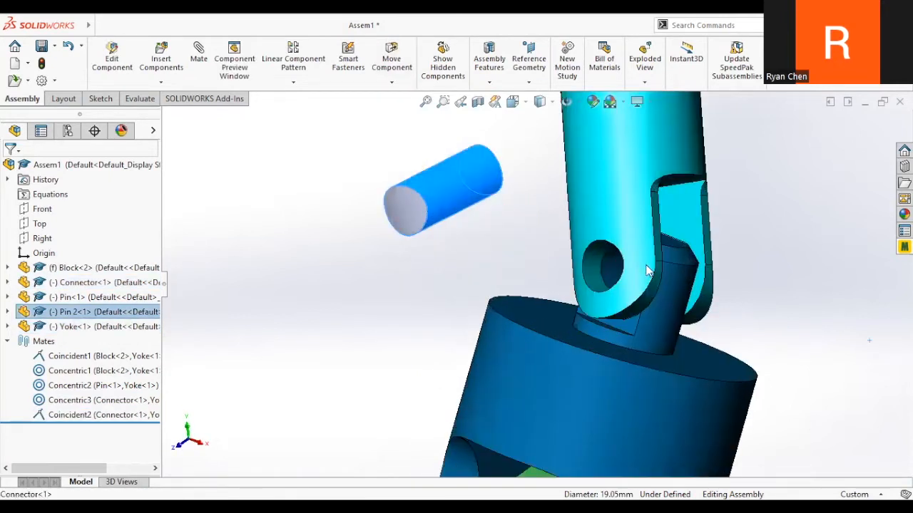
alt+drag(446, 193, 603, 266)
middle_drag(602, 265, 632, 268)
key(Escape)
- Center Pin 2 in the yoke's stem with a symmetric mate between the stem's opposite flat faces, using Pin 2's Top Plane
click(583, 265)
scroll(579, 267, down, 4)
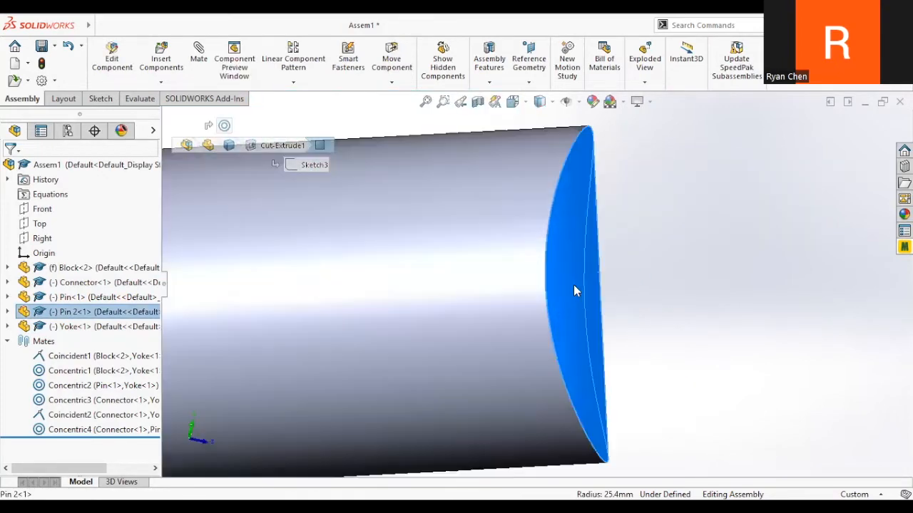
scroll(551, 293, up, 3)
click(8, 312)
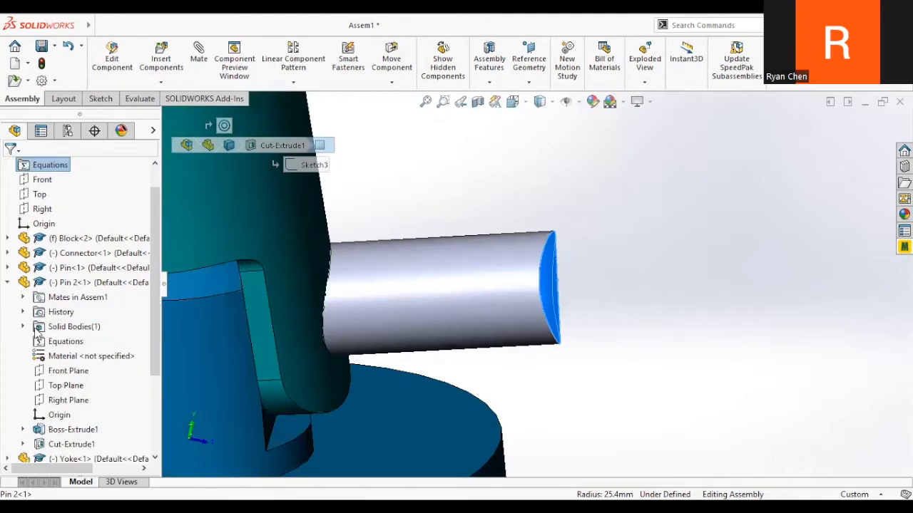
click(69, 390)
scroll(365, 364, up, 4)
middle_drag(421, 345, 454, 340)
scroll(454, 339, up, 3)
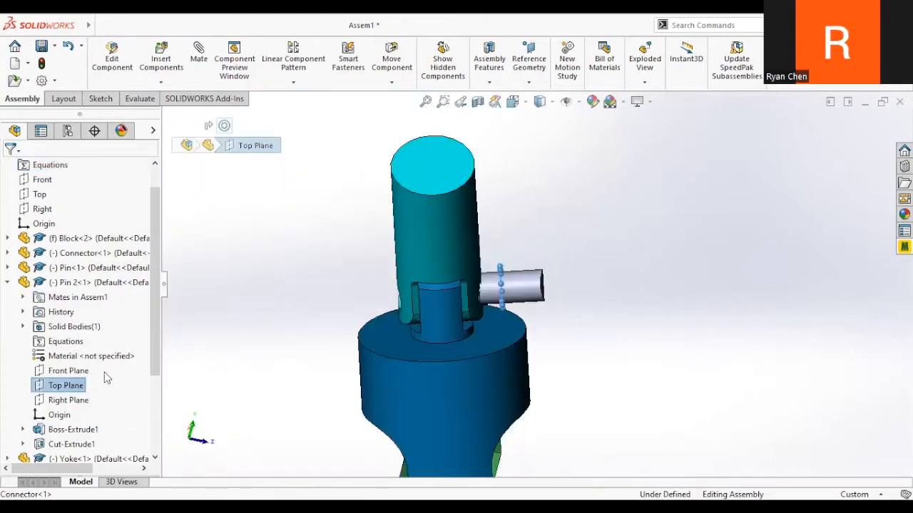
middle_drag(464, 327, 368, 319)
scroll(476, 331, down, 3)
scroll(477, 329, down, 2)
ctrl+click(466, 305)
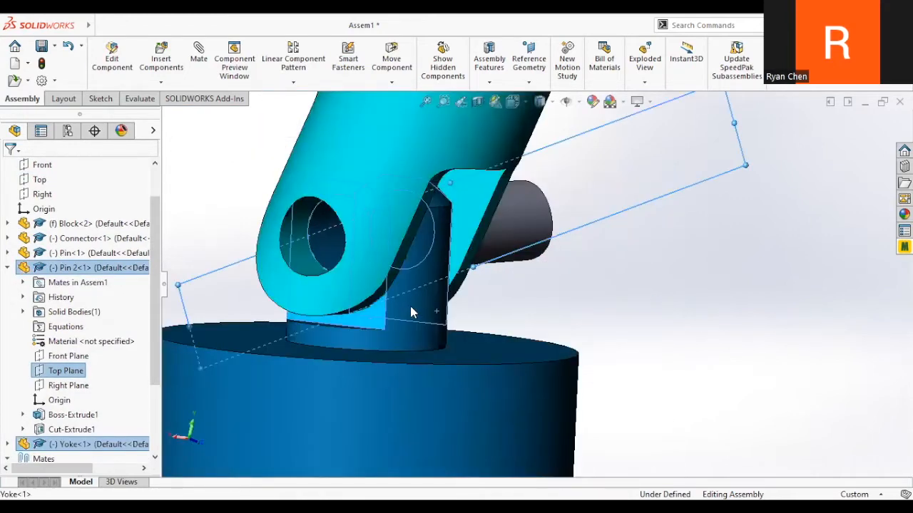
key(Escape)
scroll(369, 240, up, 3)
middle_drag(367, 239, 238, 224)
scroll(322, 270, down, 4)
scroll(435, 271, up, 4)
click(473, 268)
scroll(477, 265, up, 3)
key(Escape)
- Swing the Connector and the yoke about their pins to test the joint, and save the assembly
drag(502, 216, 521, 242)
drag(516, 362, 508, 307)
drag(490, 209, 537, 217)
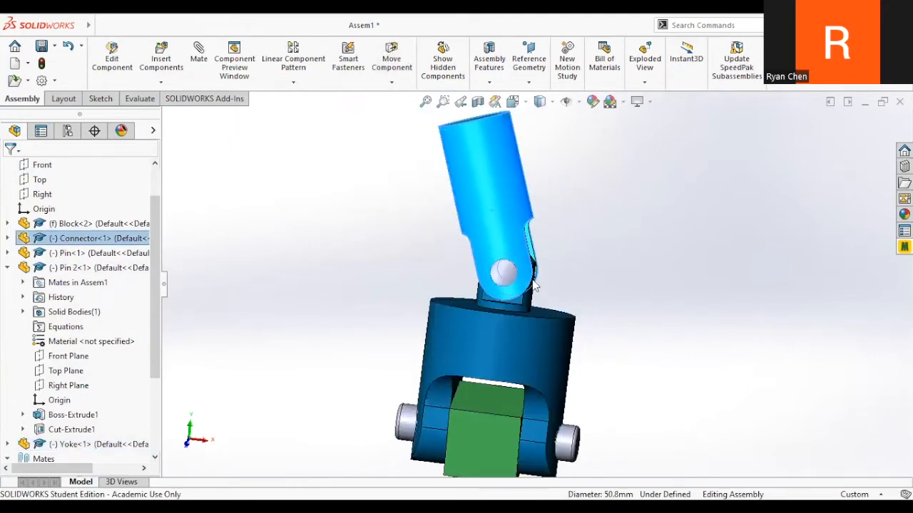
drag(540, 348, 499, 353)
click(42, 46)
click(360, 211)
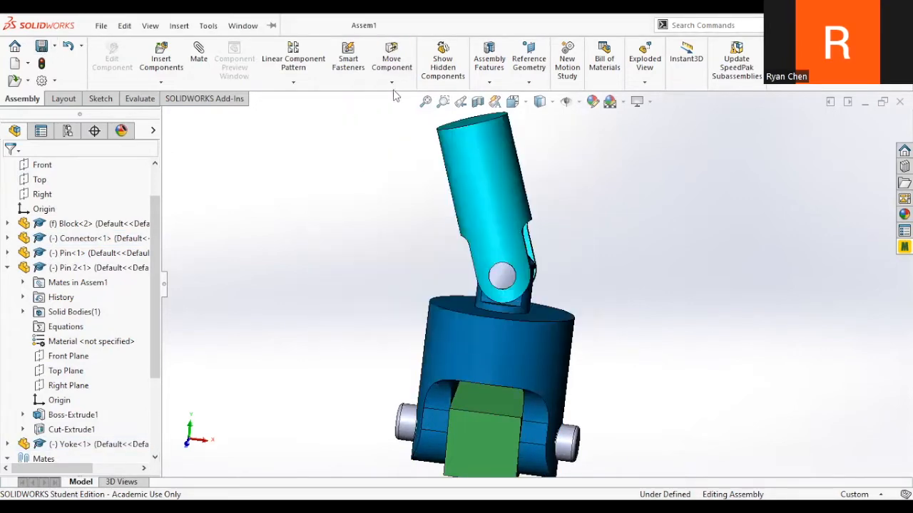
- Swing the Connector toward the yoke using Move Component with Standard Drag
click(392, 83)
click(391, 58)
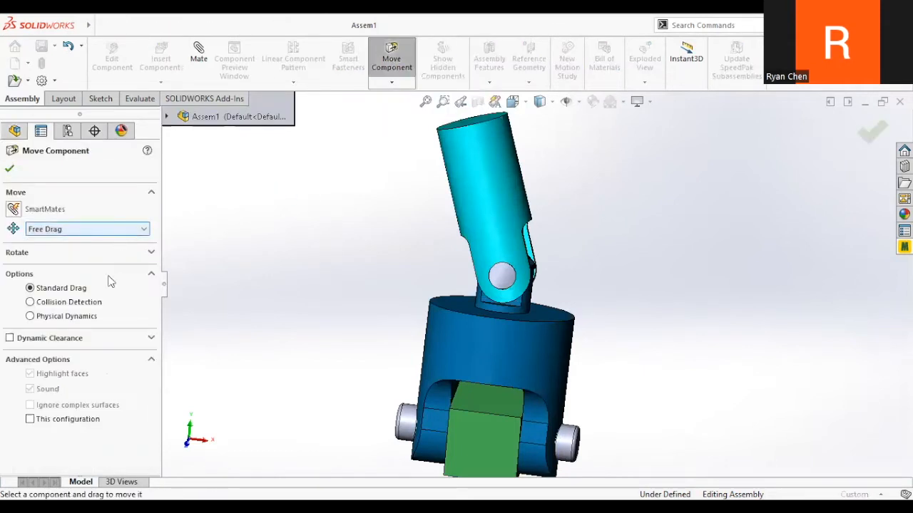
drag(460, 193, 407, 204)
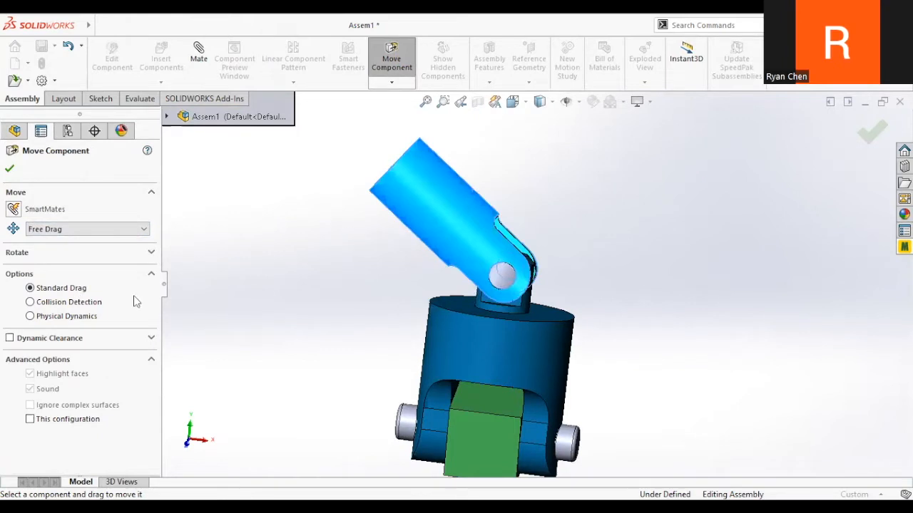
- Switch to Collision Detection between all components and swing the Connector down toward the yoke's body and back
click(84, 305)
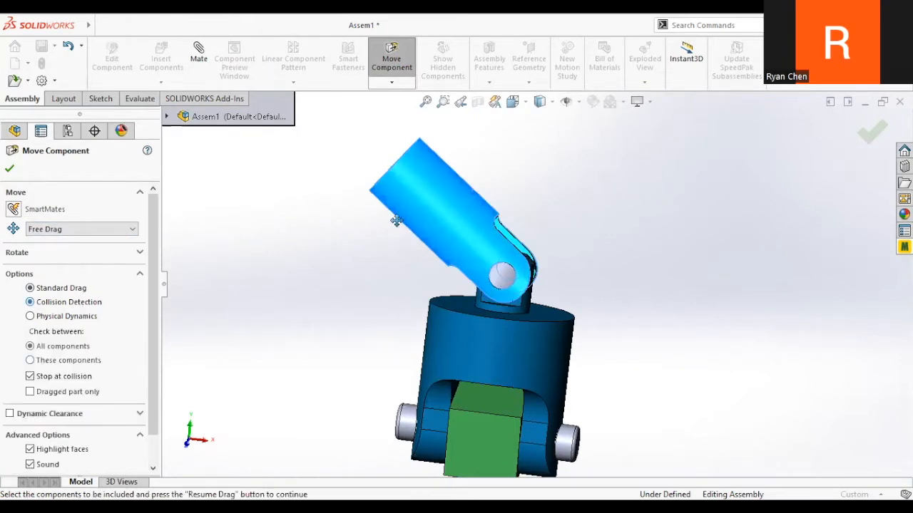
click(469, 180)
click(529, 264)
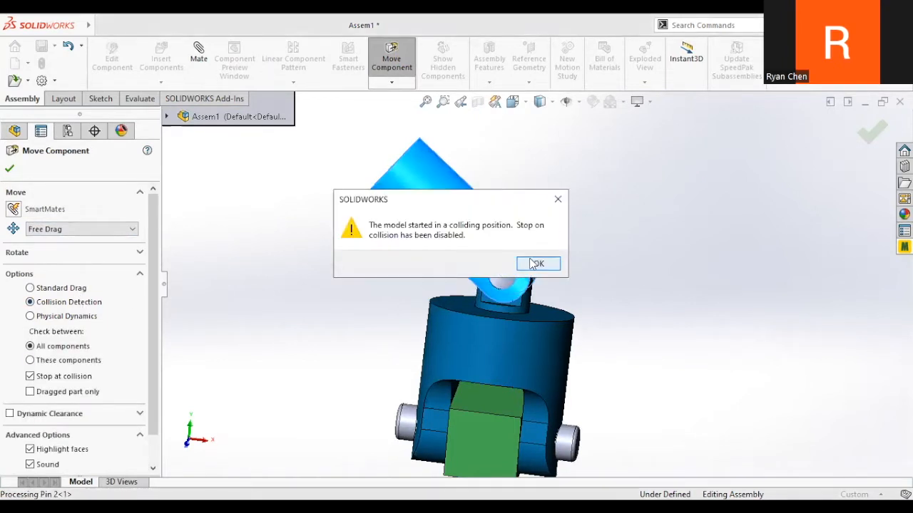
drag(458, 371, 459, 365)
drag(435, 224, 384, 263)
drag(381, 286, 397, 222)
- Re-enable Stop at collision for all components and try swinging the Connector against the yoke
click(77, 378)
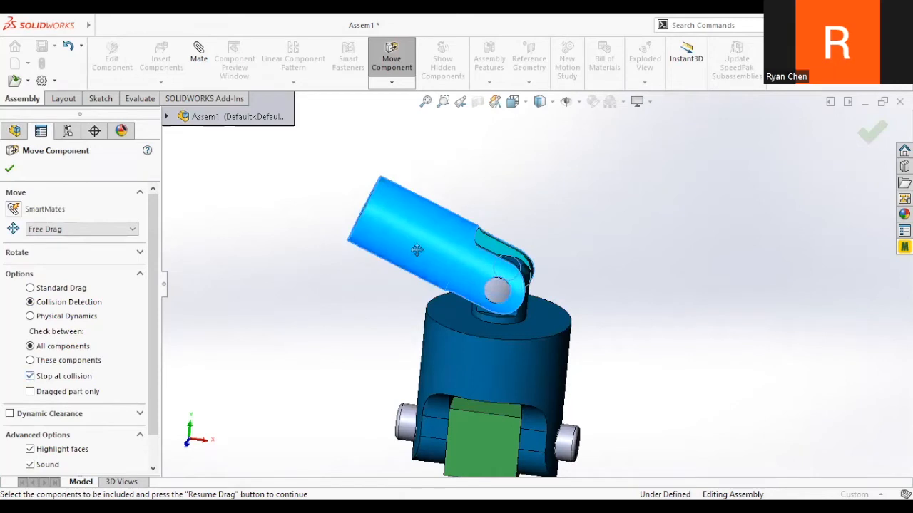
click(397, 270)
click(524, 265)
drag(406, 292, 394, 268)
click(86, 380)
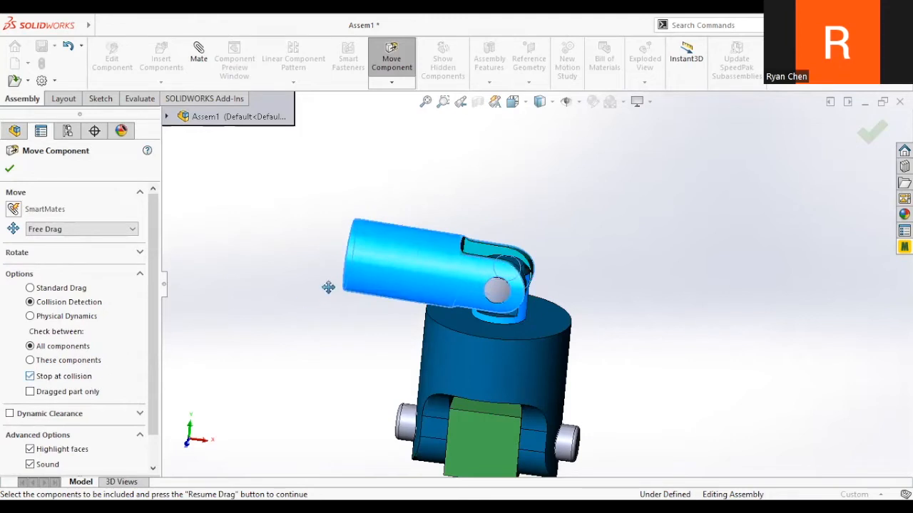
click(381, 274)
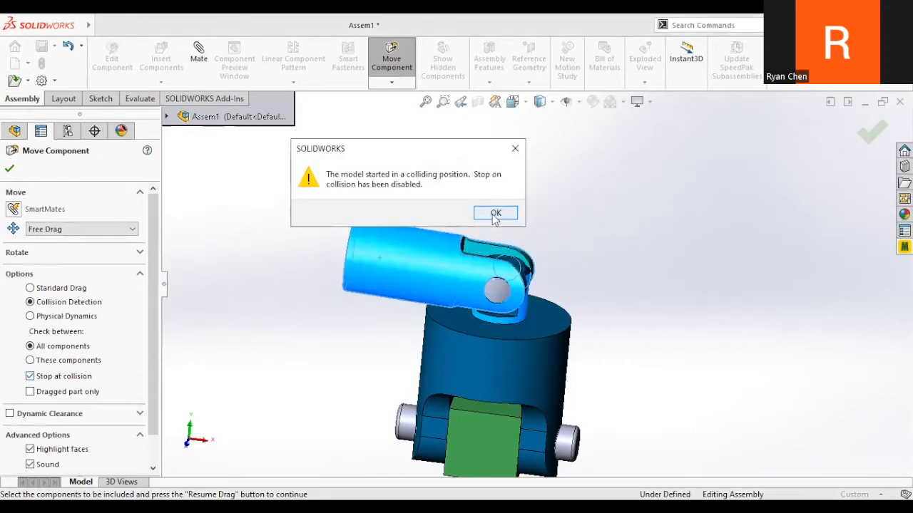
click(495, 214)
- Limit the collision check to these components, Connector-1 and Yoke-1, and resume the drag
click(30, 360)
click(424, 314)
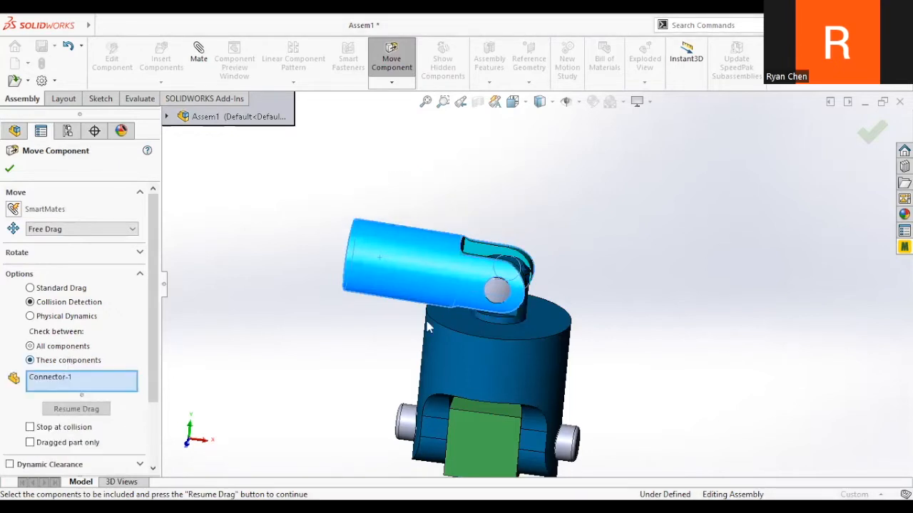
scroll(490, 289, down, 5)
scroll(490, 291, down, 2)
click(453, 286)
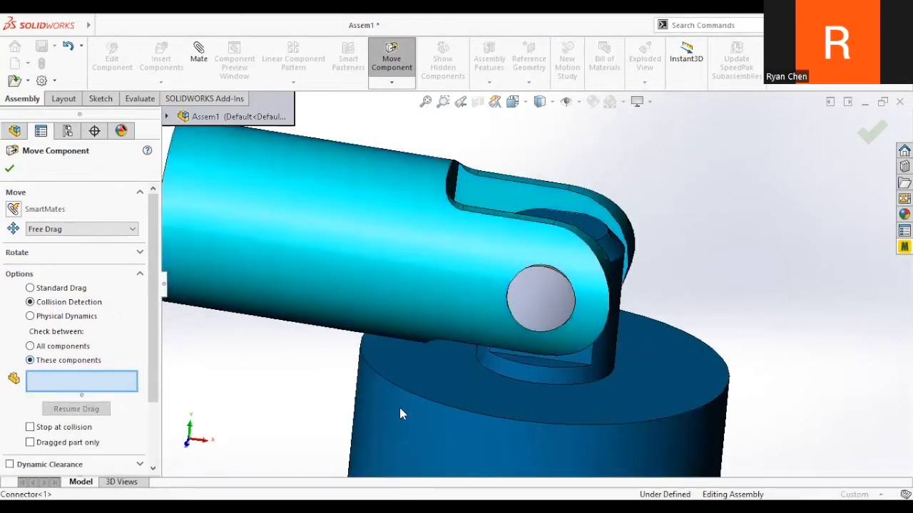
click(406, 412)
click(388, 305)
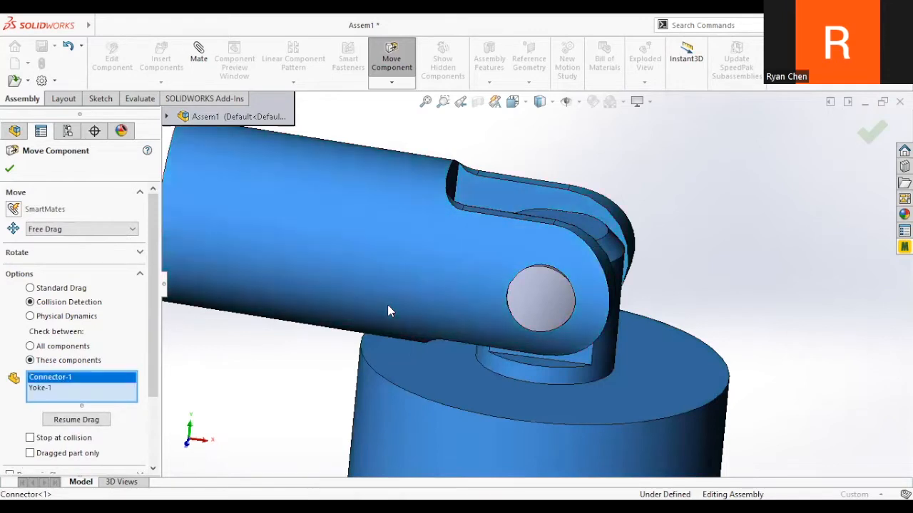
click(87, 420)
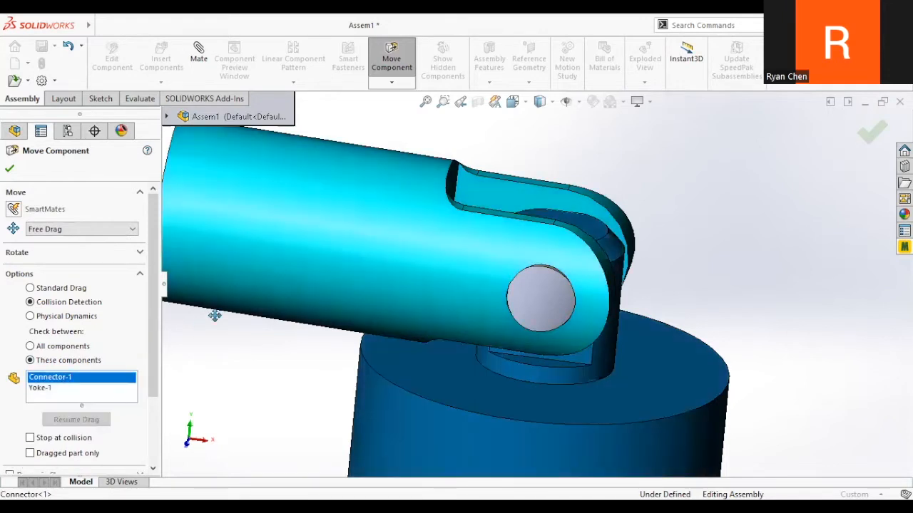
- Enable Stop at collision for the Connector and yoke pair and swing the Connector upward
click(30, 438)
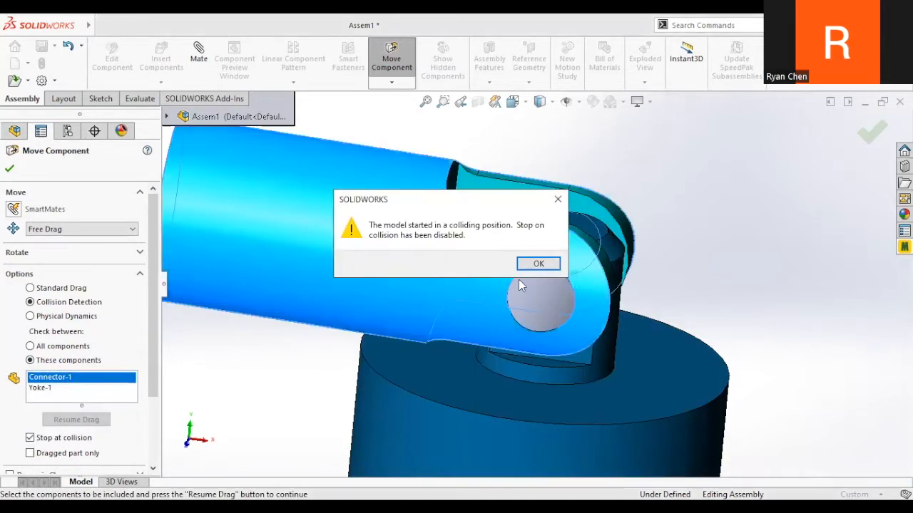
click(535, 264)
drag(322, 233, 349, 204)
key(z)
- Swing the Connector with the Physical Dynamics option, finish Move Component and save the assembly
click(30, 316)
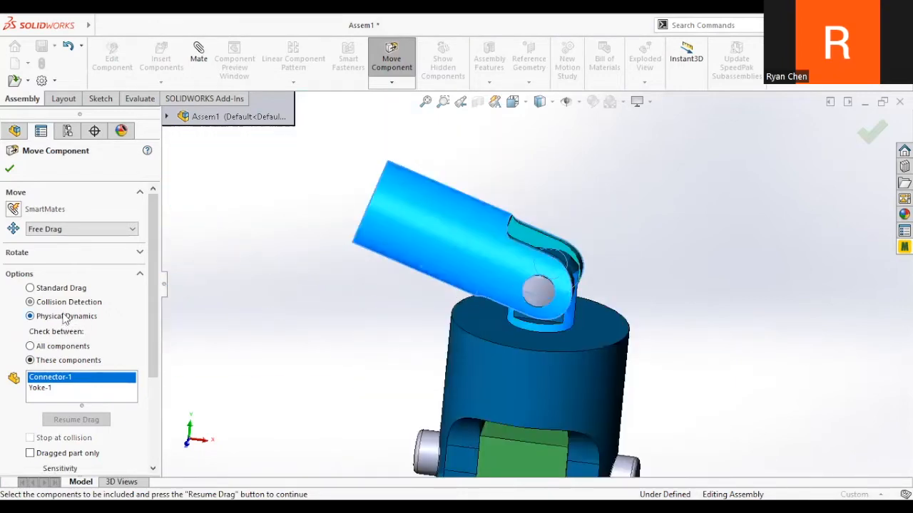
drag(428, 251, 349, 238)
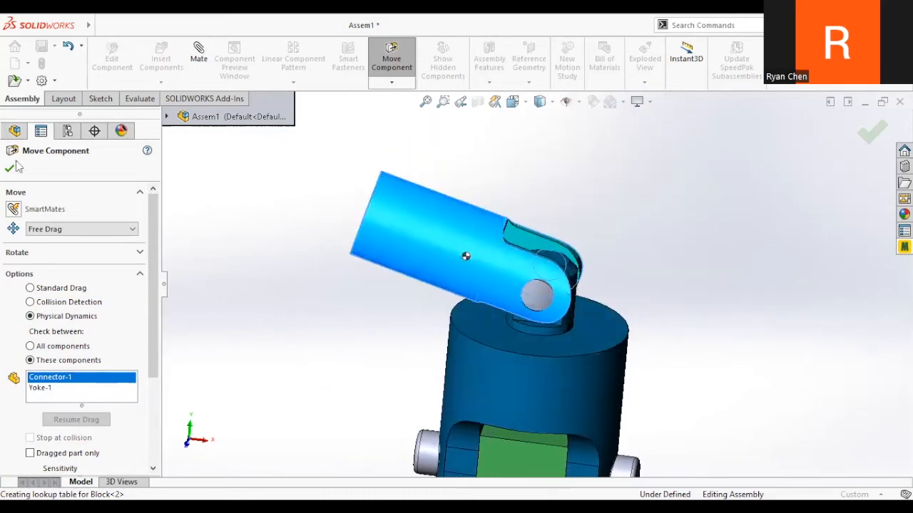
click(9, 168)
click(42, 48)
click(460, 221)
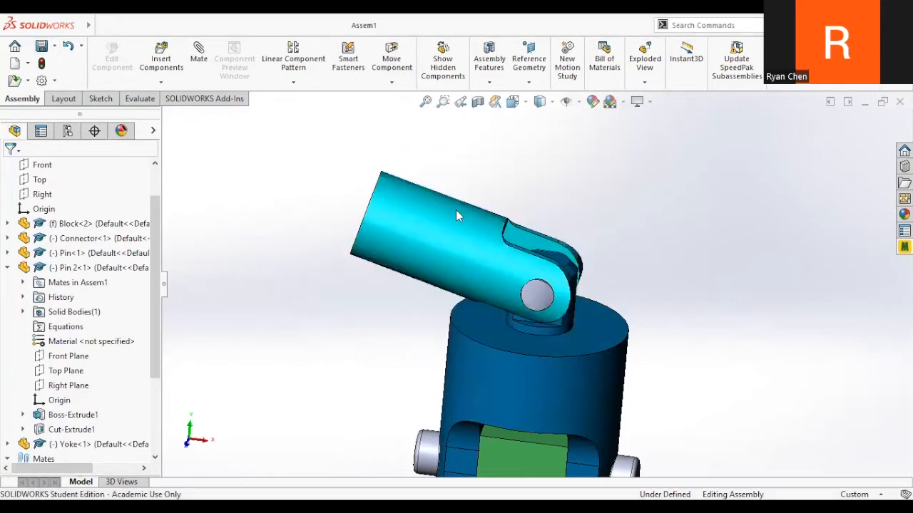
middle_drag(451, 213, 663, 367)
scroll(663, 367, up, 3)
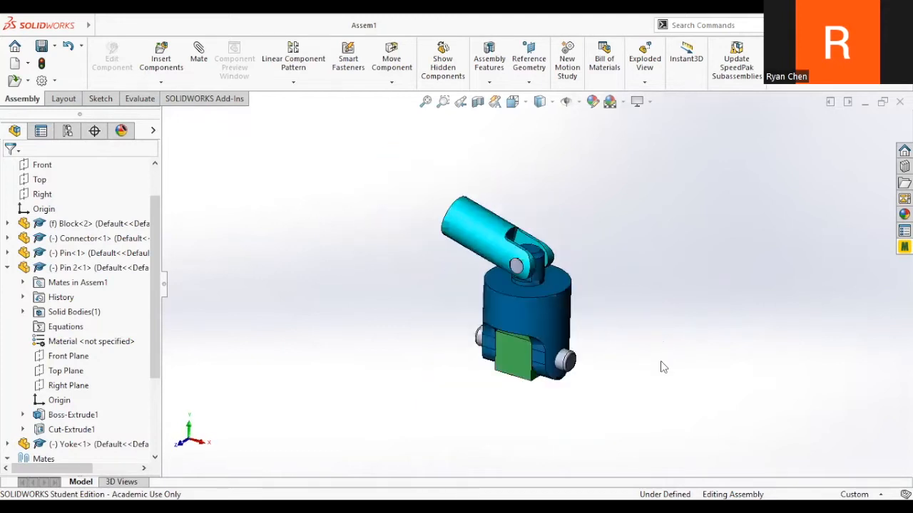
scroll(546, 304, down, 3)
scroll(545, 304, up, 3)
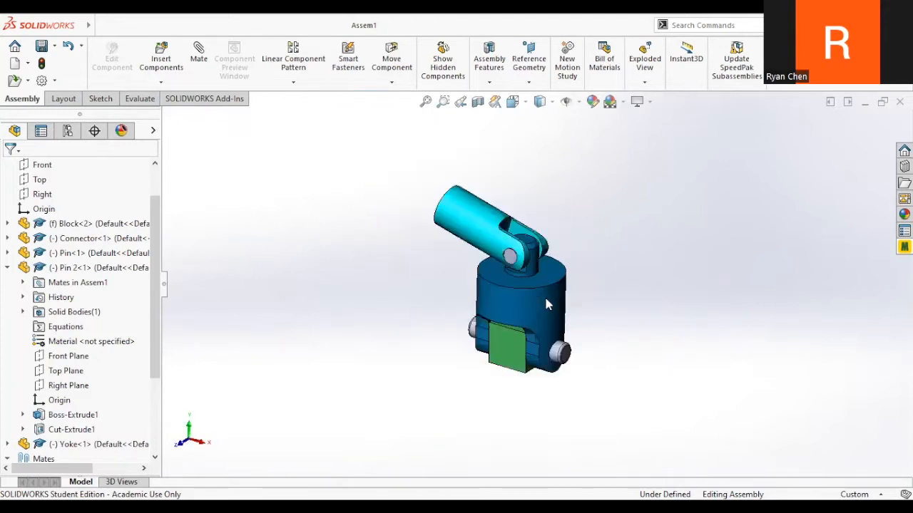
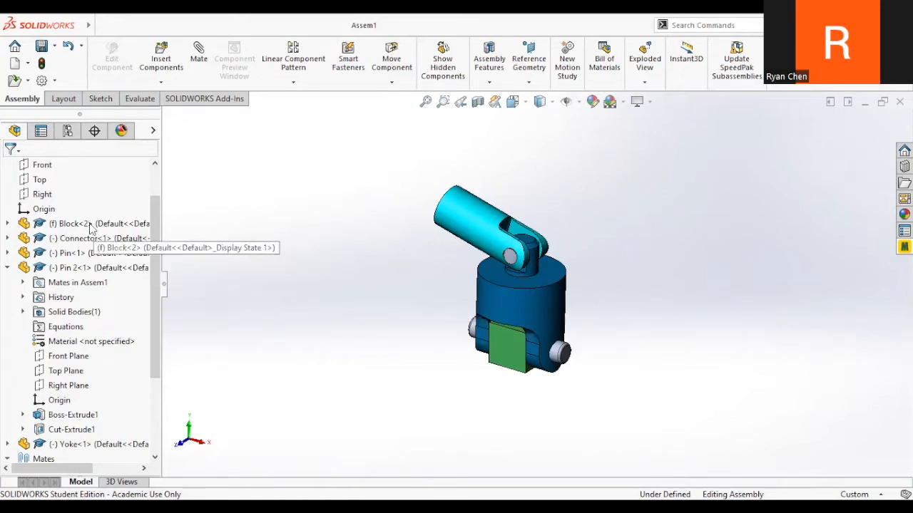
- Collapse Pin 2's branch in the feature tree and close the Assem1 assembly
click(8, 268)
click(68, 268)
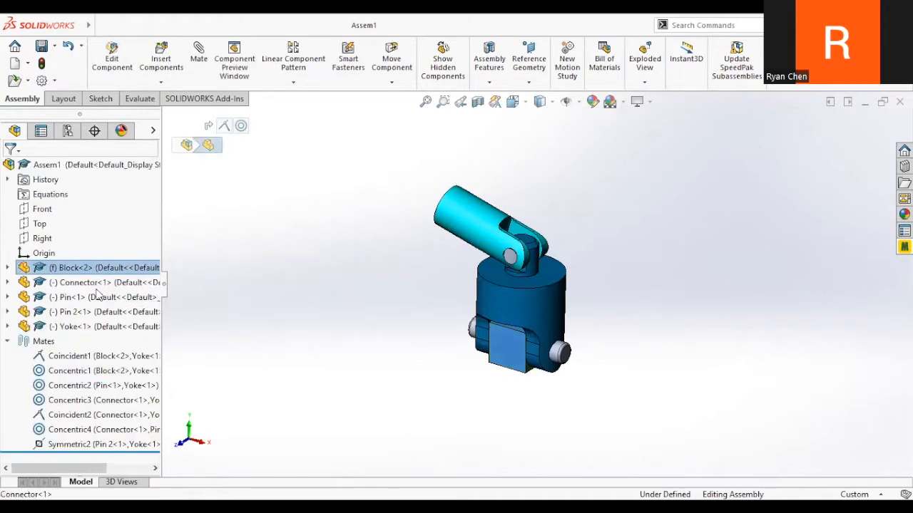
key(Escape)
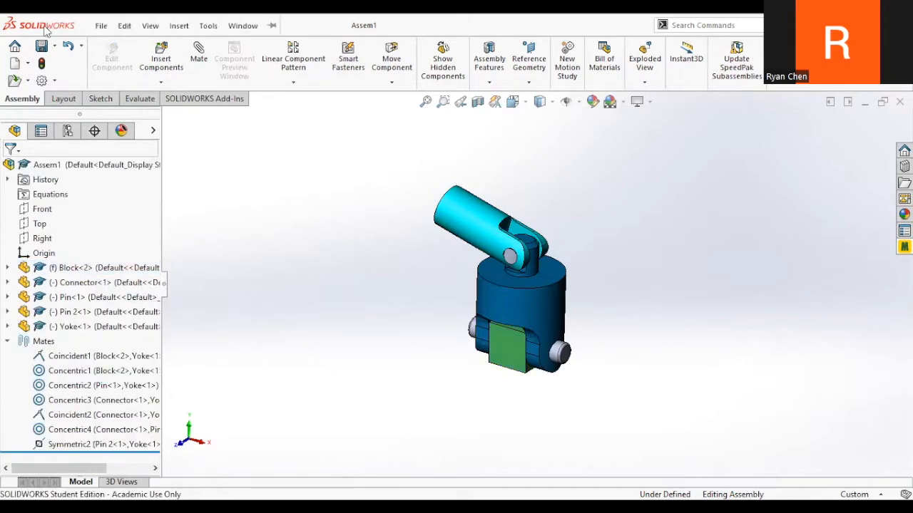
key(alt+f)
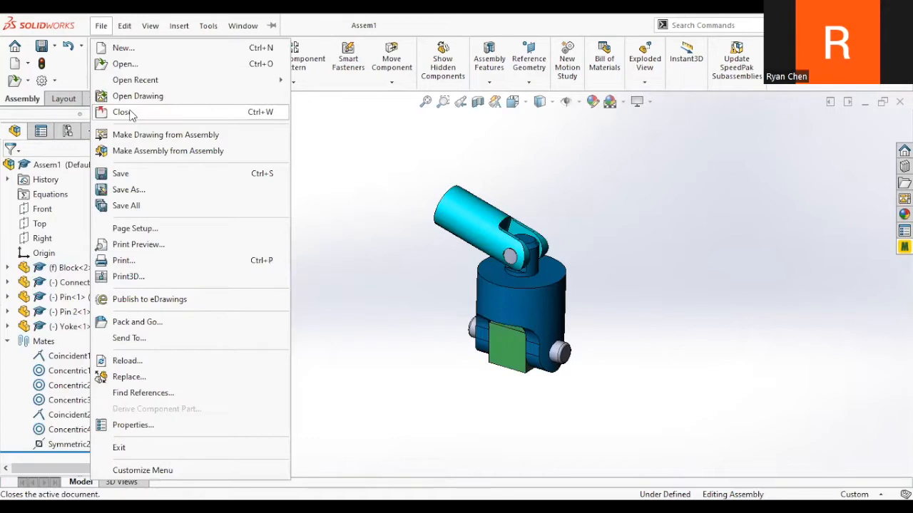
click(122, 112)
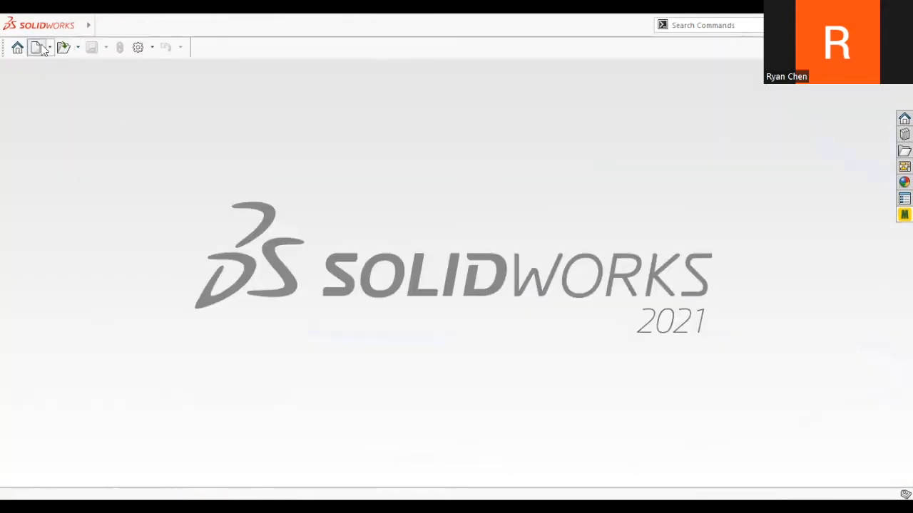
- Create a new assembly from the assem template, accepting a blank template and inserting no existing component
click(36, 47)
click(333, 140)
click(504, 406)
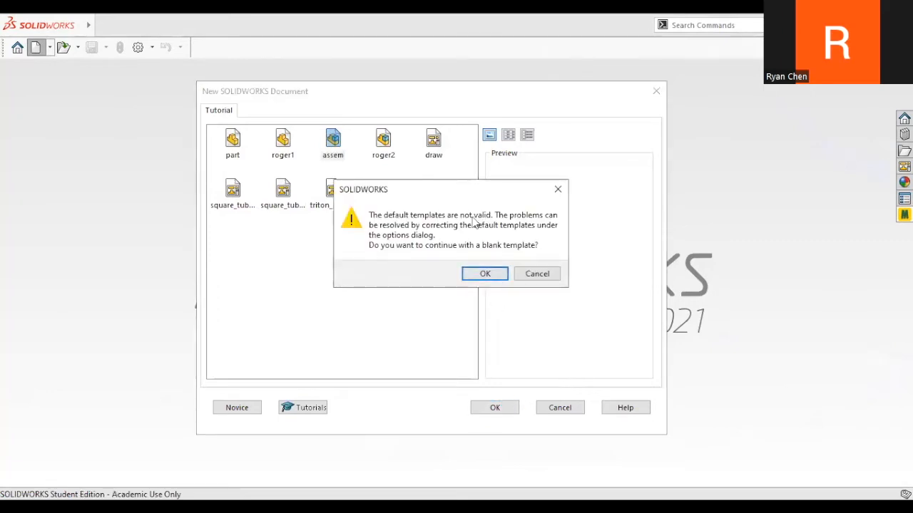
click(485, 276)
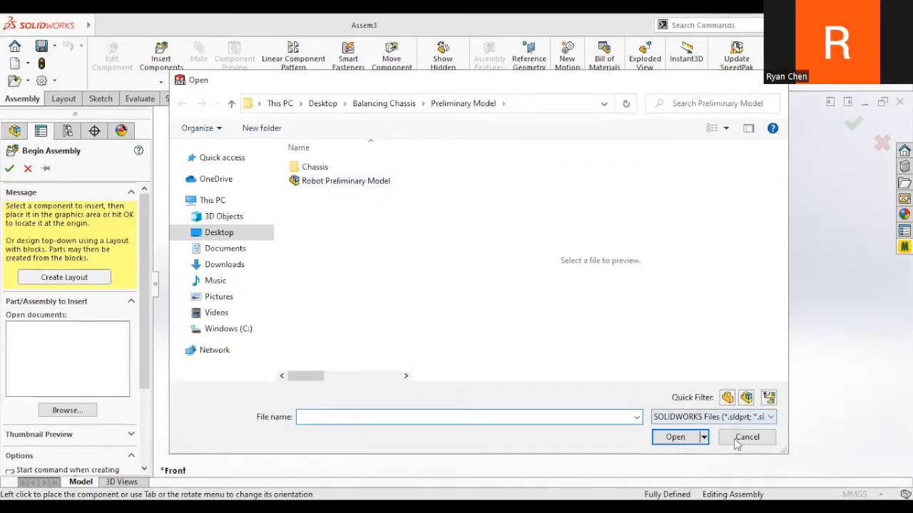
key(Escape)
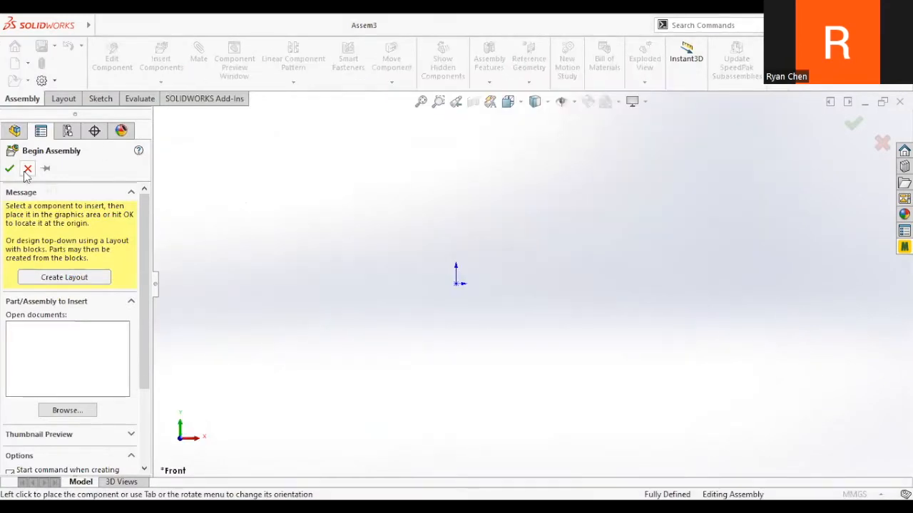
click(28, 170)
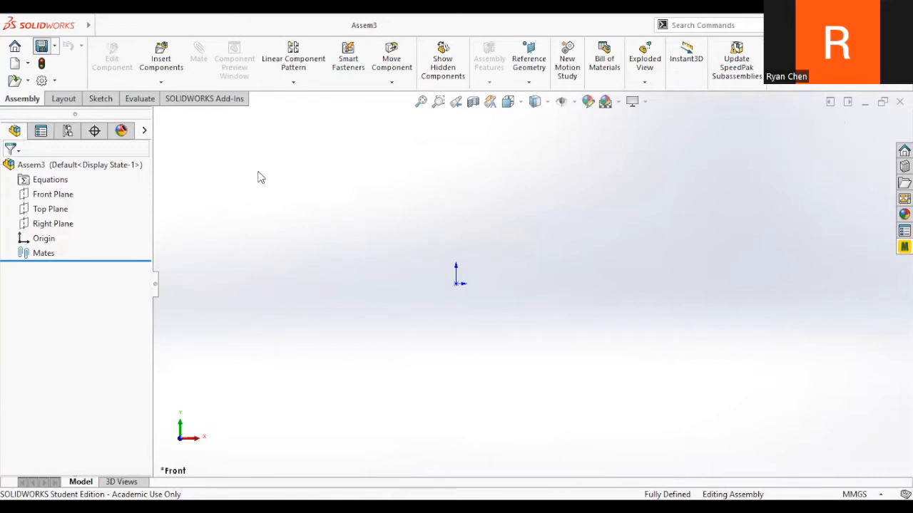
- Save the new assembly as Assem3 in the Universal Joint folder on the Desktop
key(ctrl+s)
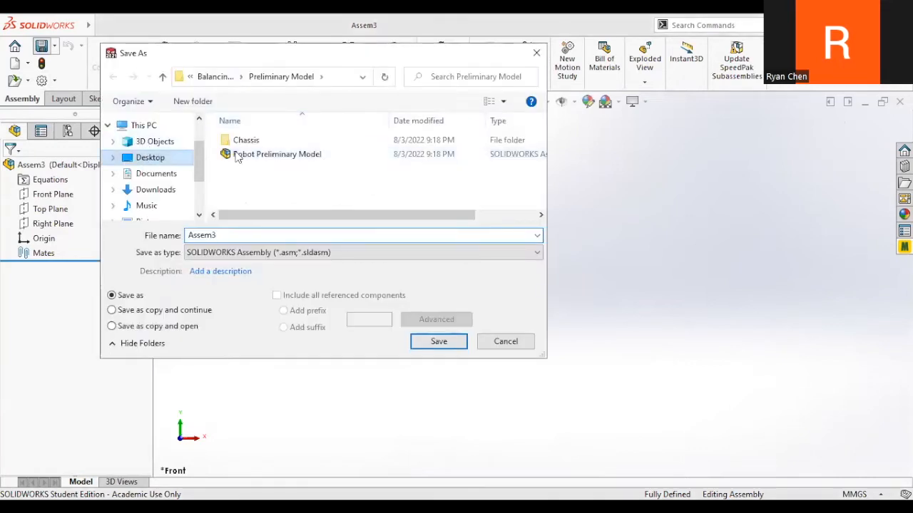
click(150, 157)
scroll(265, 188, down, 5)
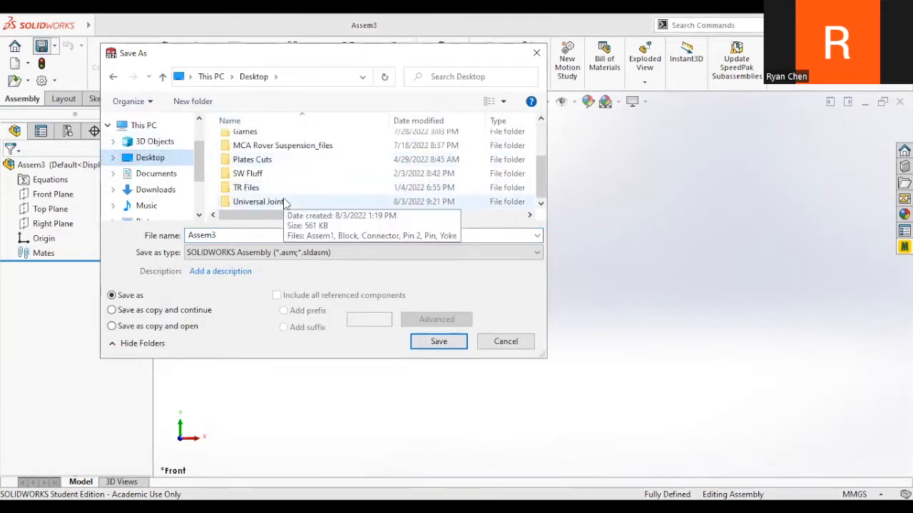
double_click(258, 201)
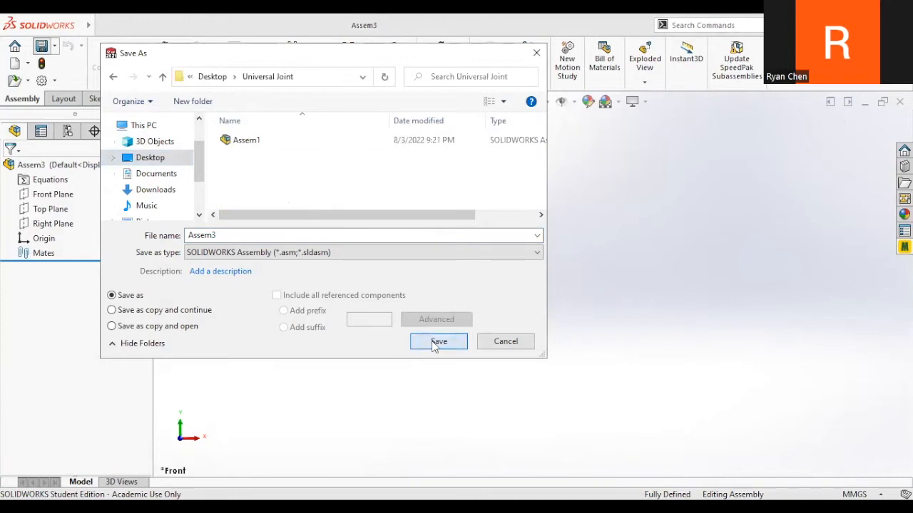
click(507, 341)
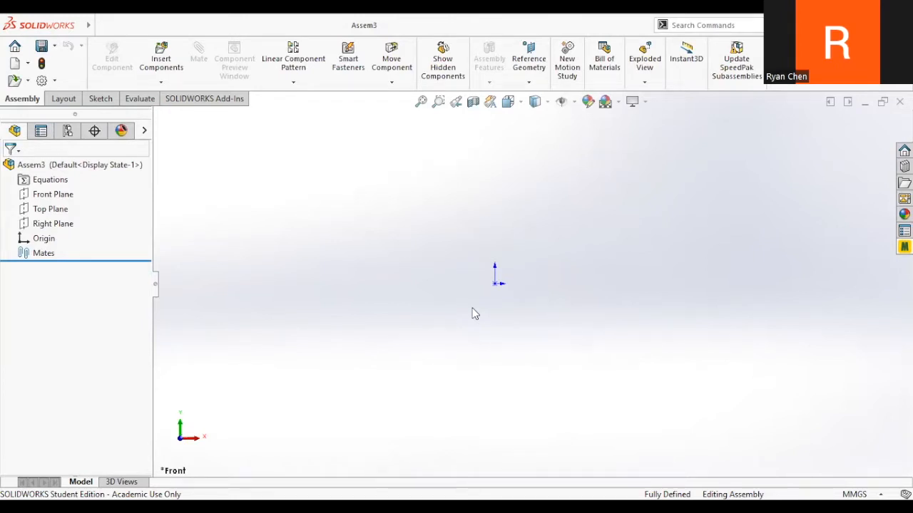
- Insert a new part saved as "bottom shelf" in the assembly and position it on the Top Plane
key(ctrl+7)
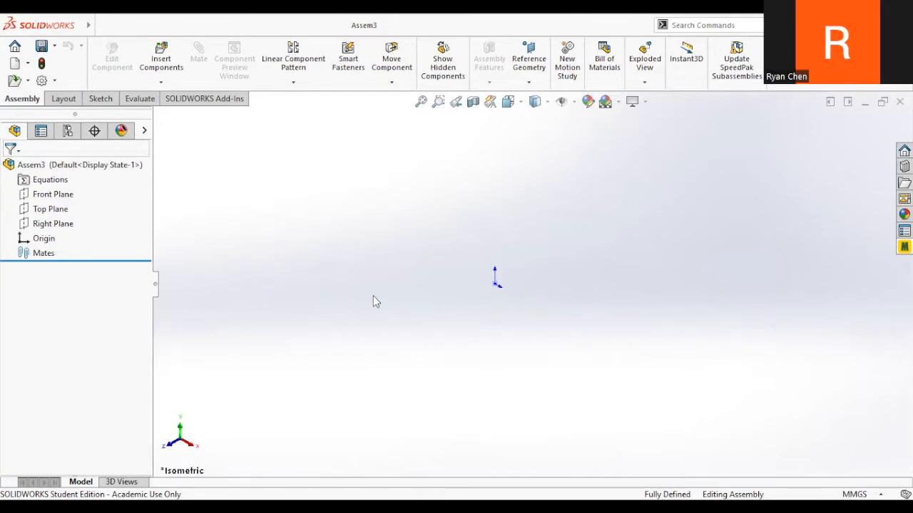
click(161, 83)
click(178, 115)
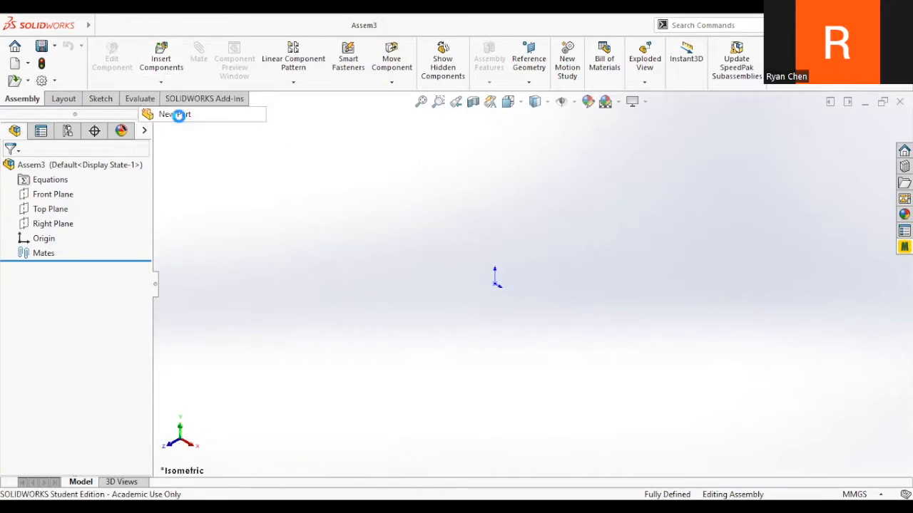
click(484, 275)
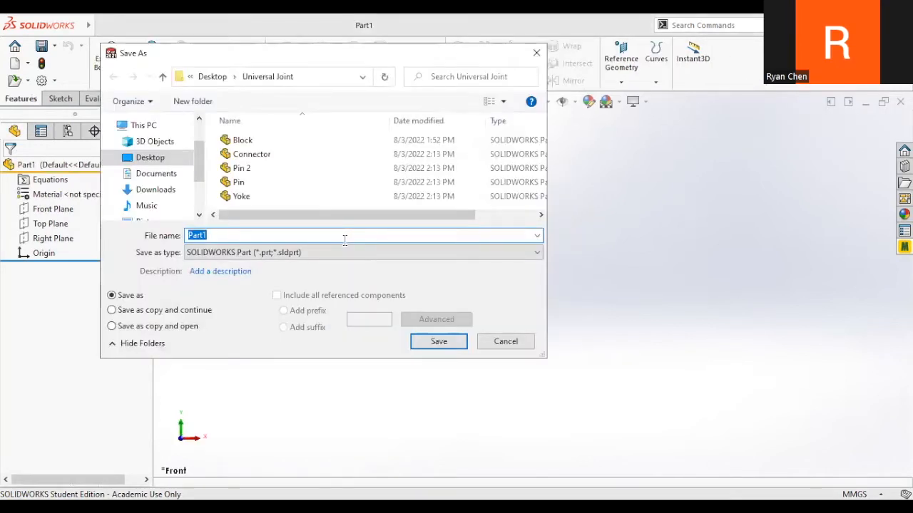
click(268, 240)
double_click(268, 240)
text(bottom shelf)
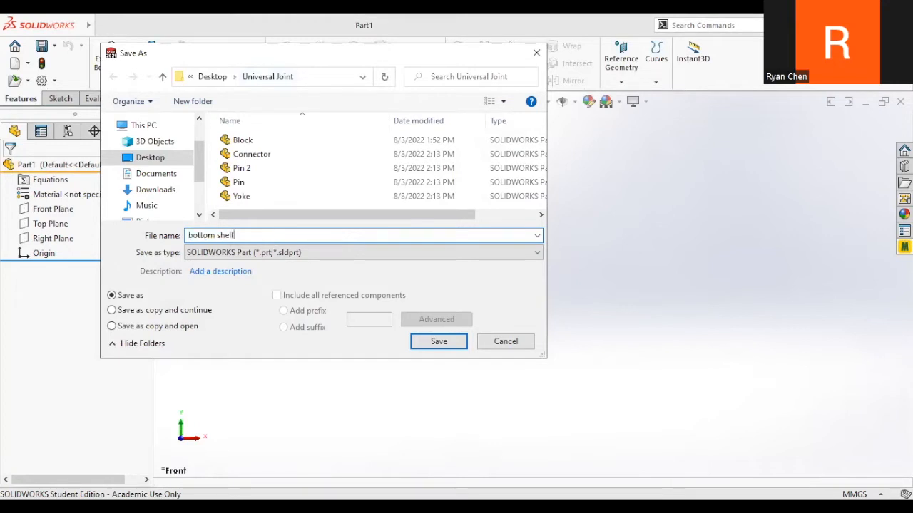
key(Return)
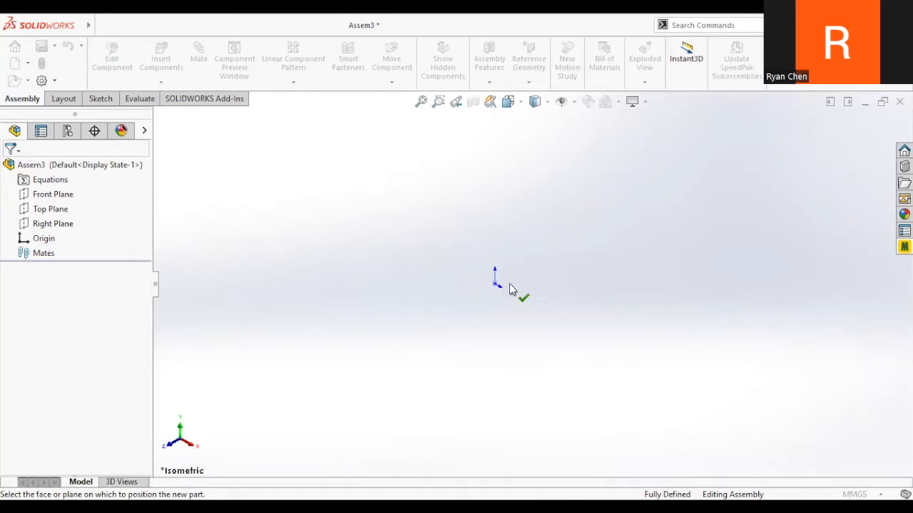
click(41, 211)
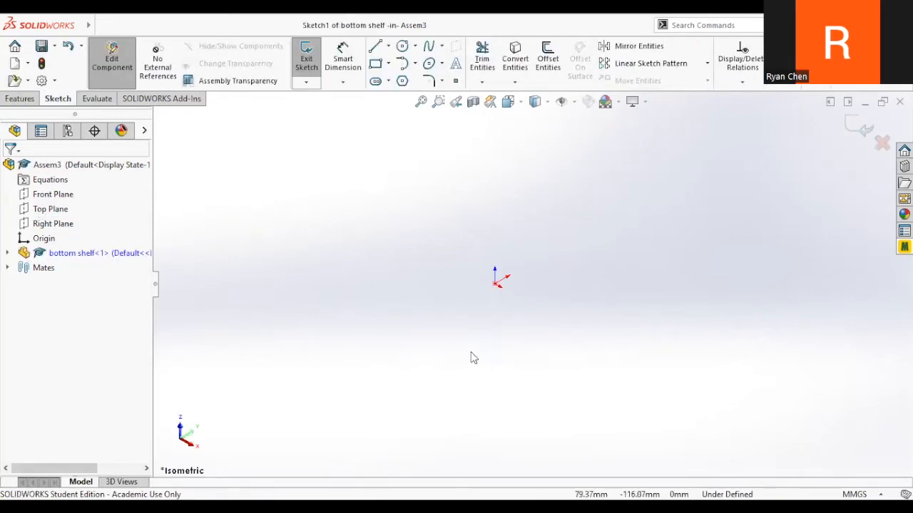
- Sketch a center rectangle about 340 by 153 mm centred on the origin in the bottom shelf sketch
key(s)
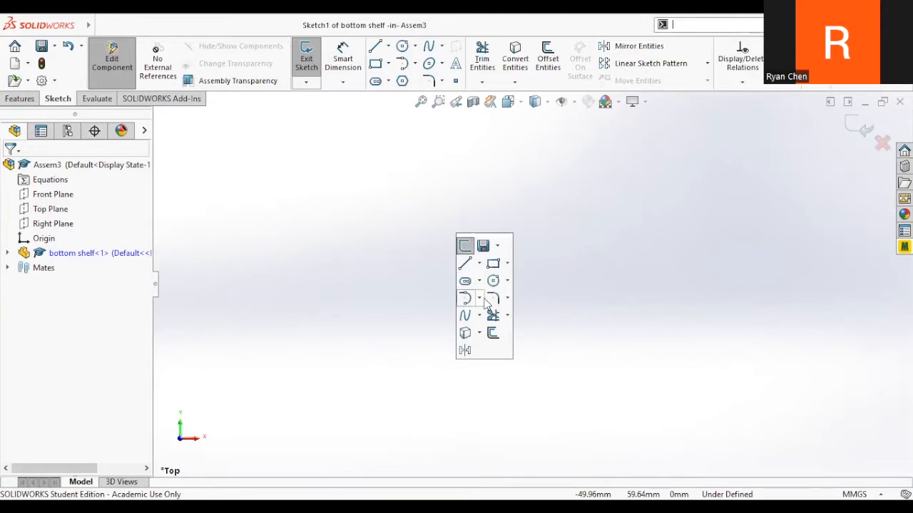
click(492, 263)
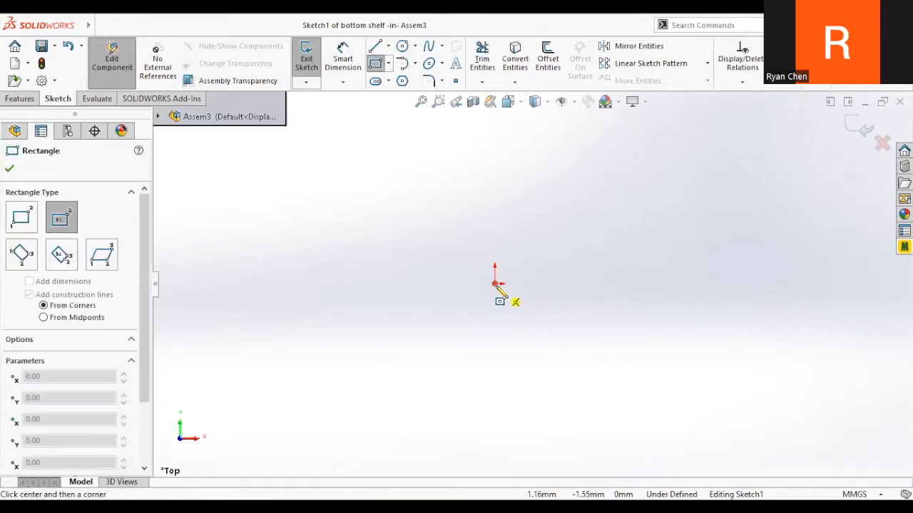
click(495, 283)
click(645, 218)
key(Escape)
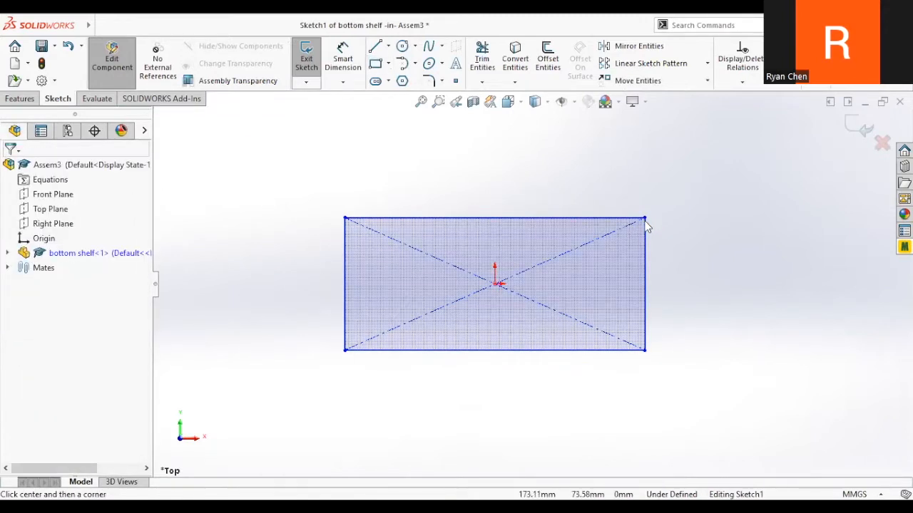
- Dimension the rectangle's vertical side to 150 mm and its horizontal side to 300 mm
key(d)
click(346, 291)
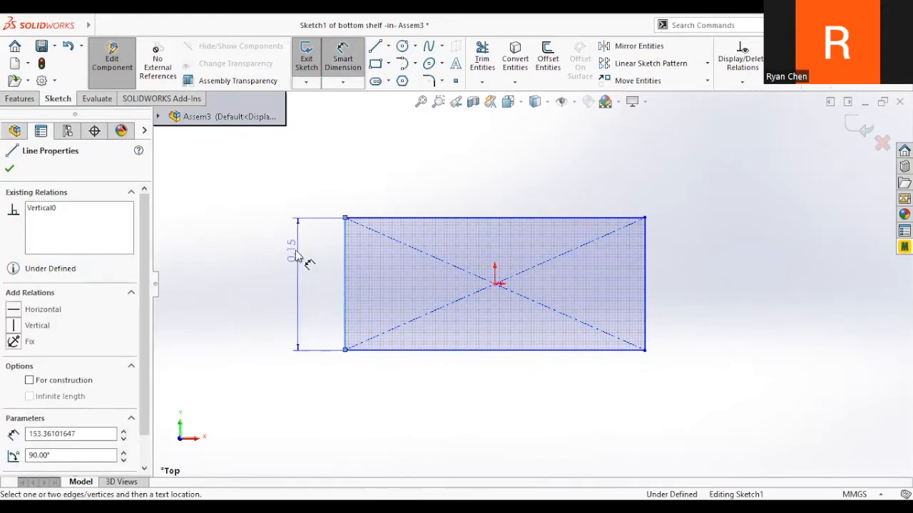
click(282, 285)
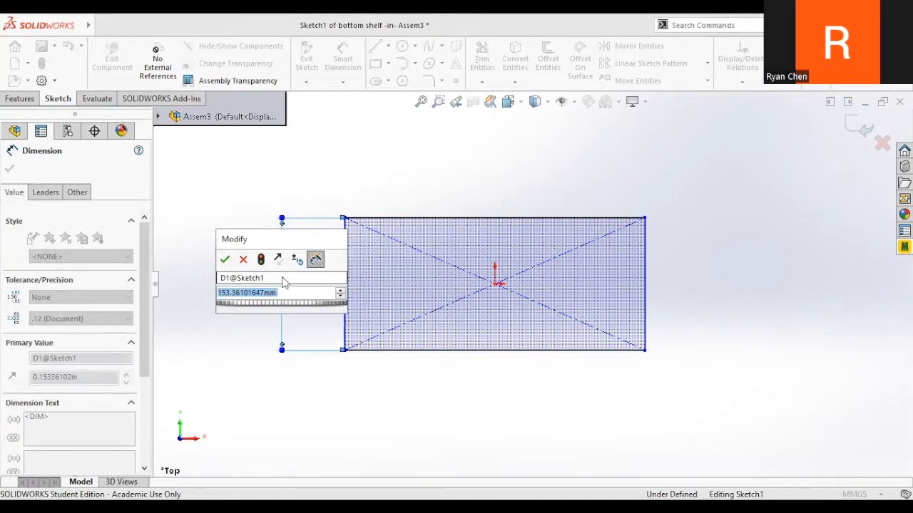
text(150)
key(Return)
click(467, 350)
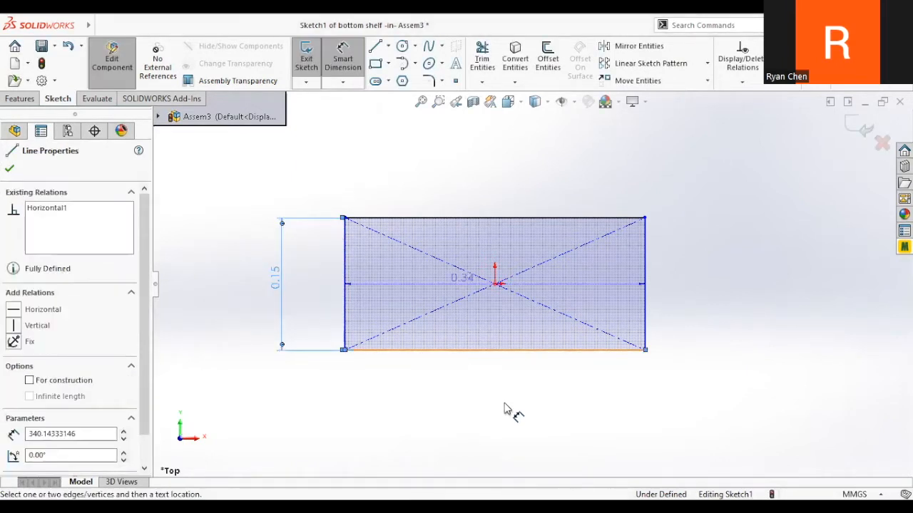
click(497, 404)
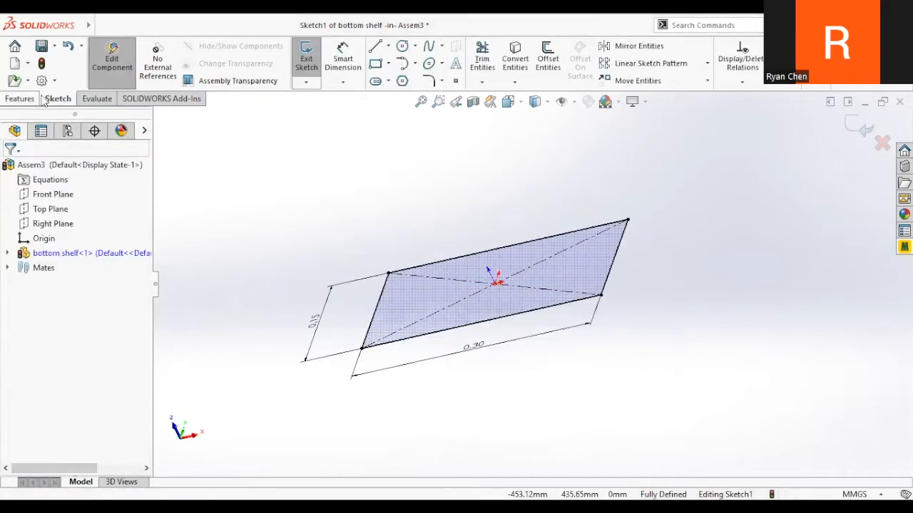
- Extrude the rectangle as a 10 mm Blind boss and finish editing the bottom shelf in the assembly
click(21, 99)
click(312, 61)
middle_drag(458, 175, 399, 192)
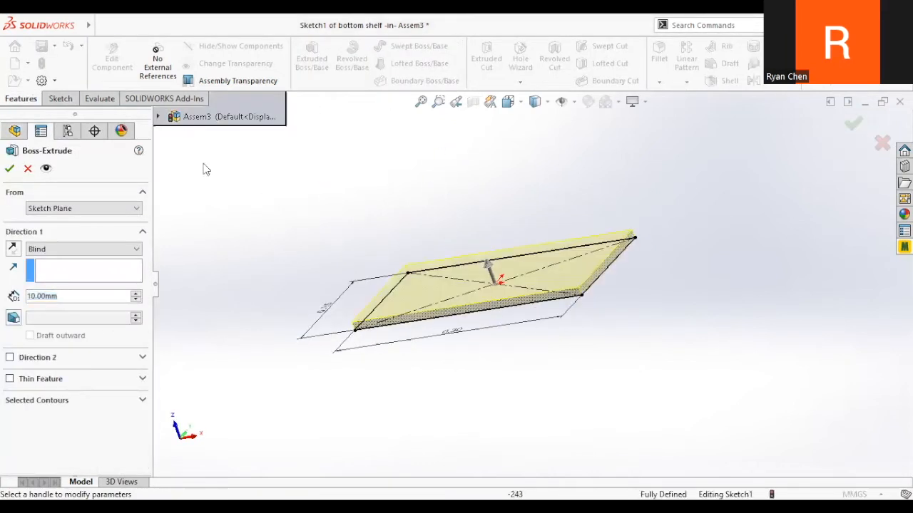
click(8, 171)
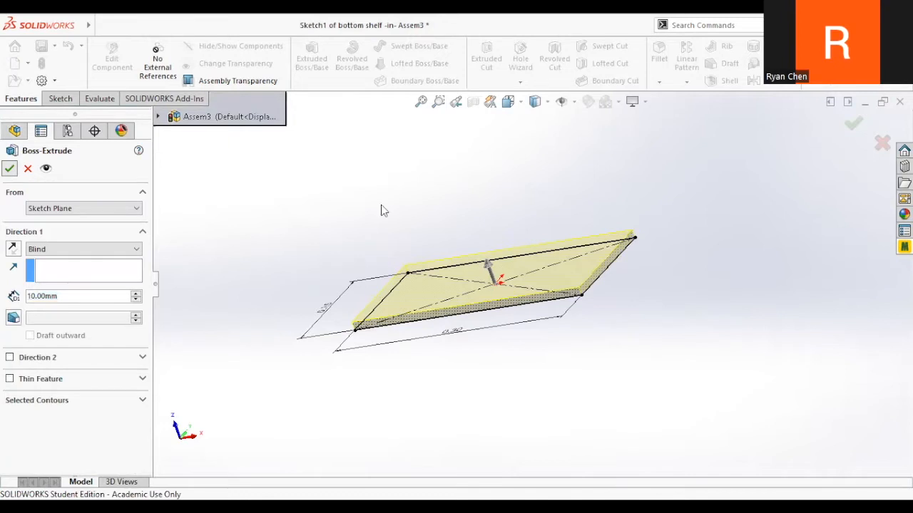
click(112, 64)
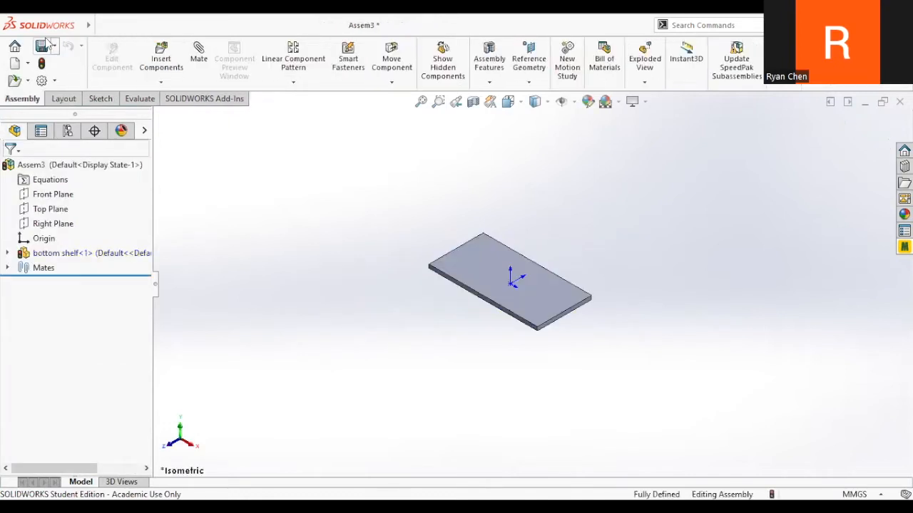
- Save the assembly containing the extruded bottom shelf
key(ctrl+s)
click(263, 218)
scroll(392, 267, down, 3)
click(537, 261)
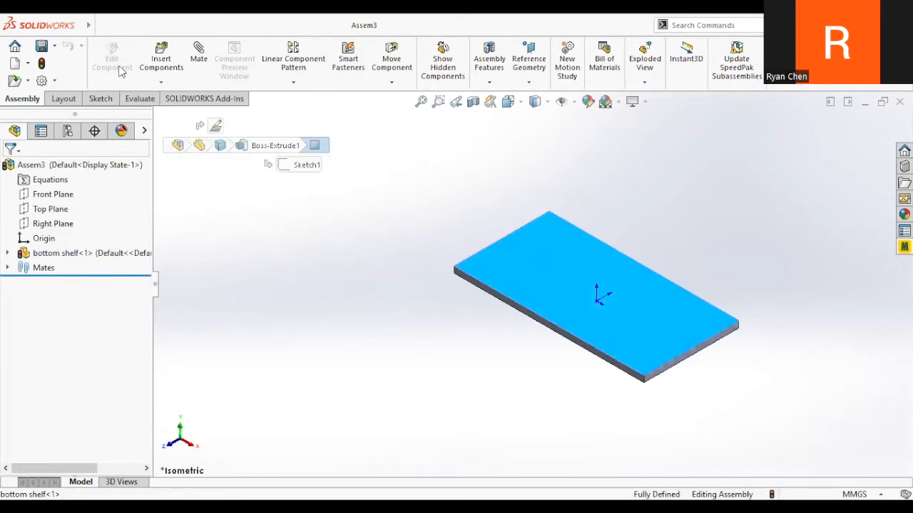
click(129, 82)
click(131, 86)
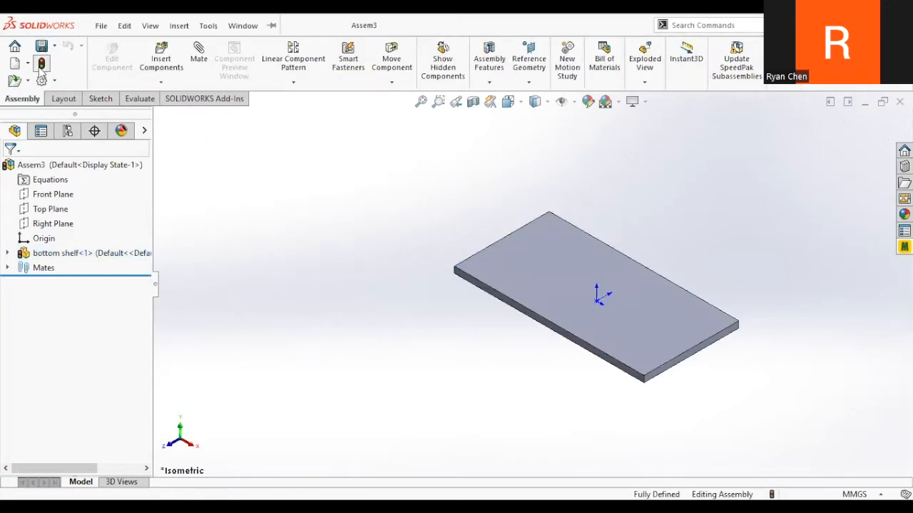
- Insert a new part saved as "side plate" and position it on the bottom shelf's short end face
middle_drag(410, 306, 563, 259)
click(562, 259)
click(162, 83)
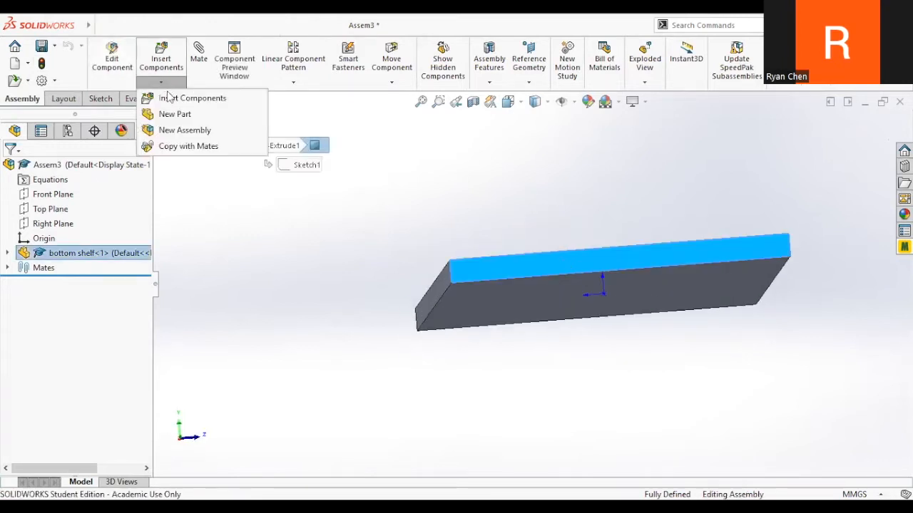
click(168, 114)
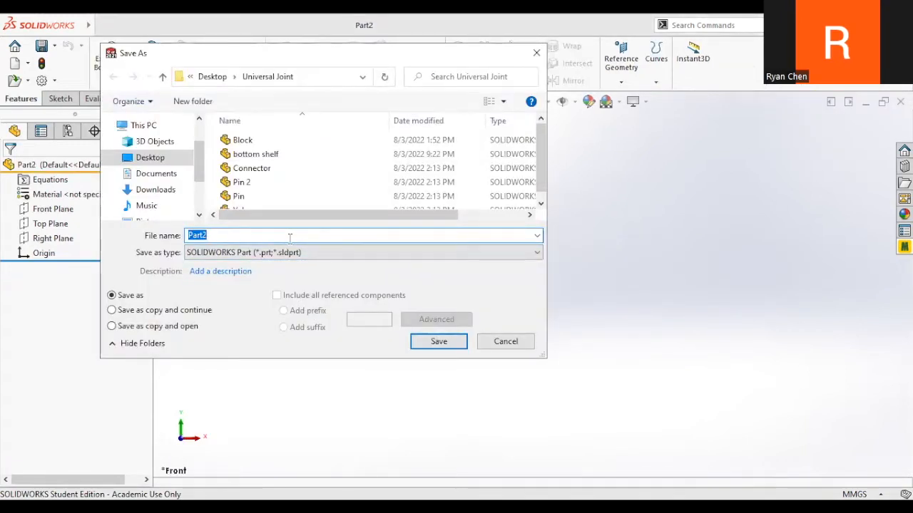
text(side)
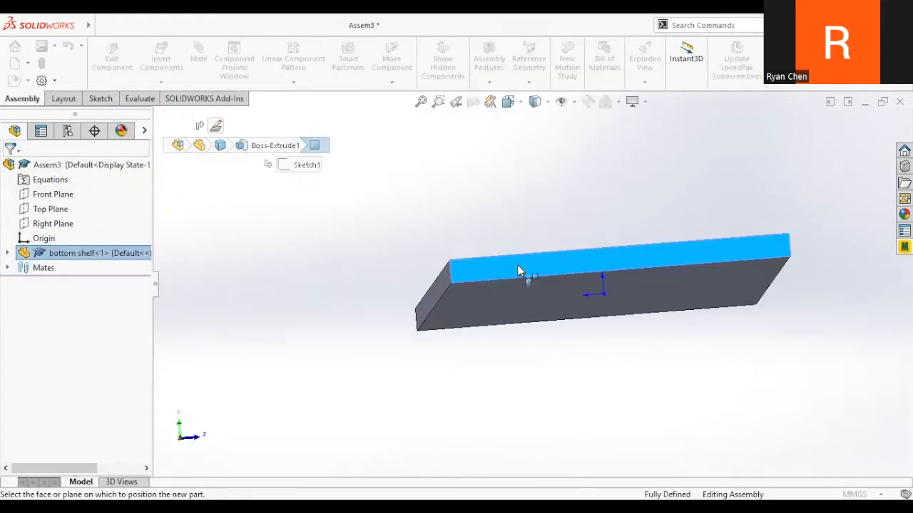
click(542, 262)
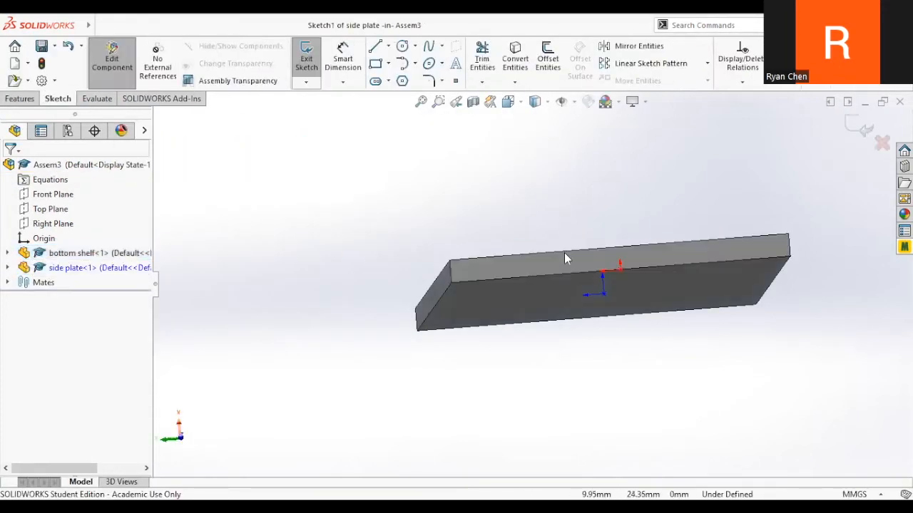
- Orient the side plate sketch view normal to the bottom shelf's short end face, with the long edges running horizontally
key(s)
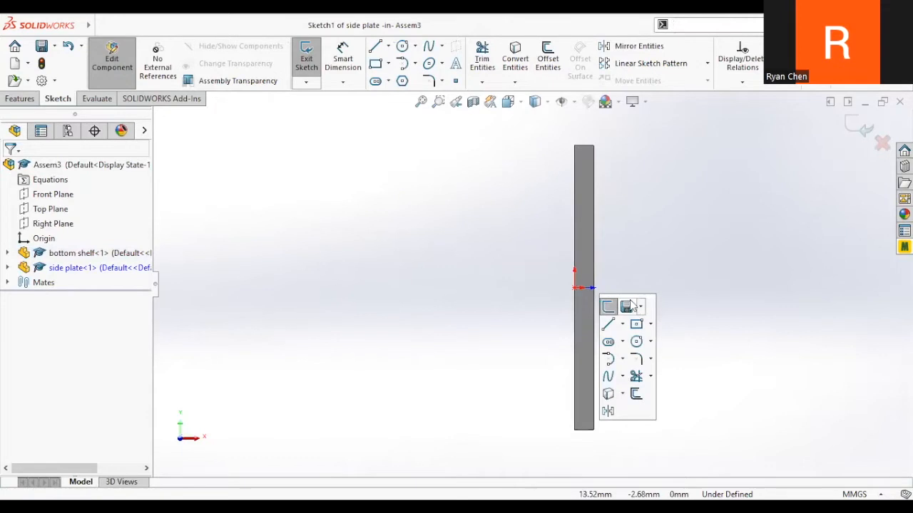
mouse_move(586, 274)
middle_down()
mouse_move(644, 254)
mouse_move(644, 380)
mouse_move(587, 379)
mouse_move(608, 405)
mouse_move(596, 350)
middle_up()
click(601, 328)
key(ctrl+8)
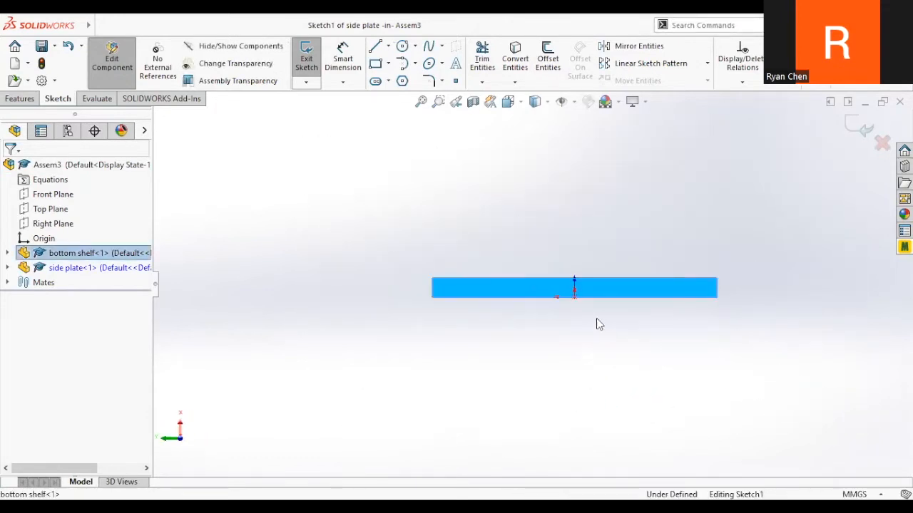
click(576, 238)
key(s)
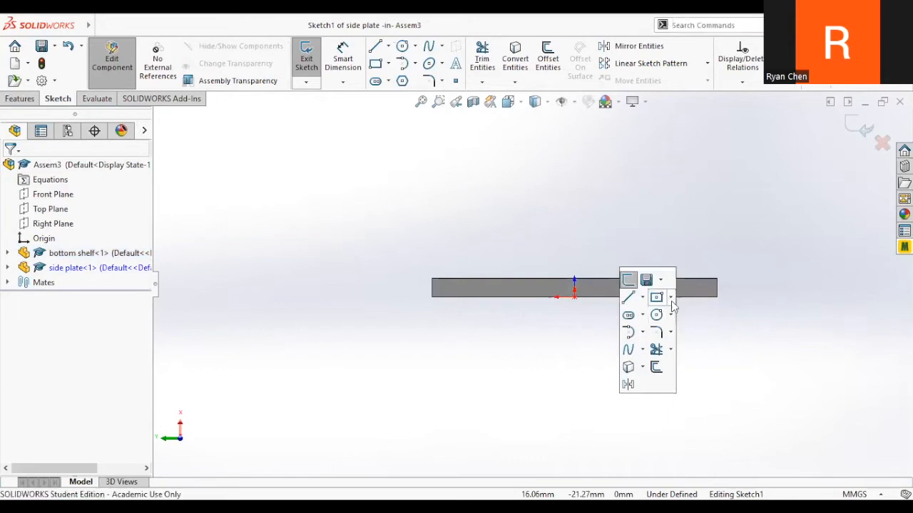
click(657, 297)
key(Escape)
key(s)
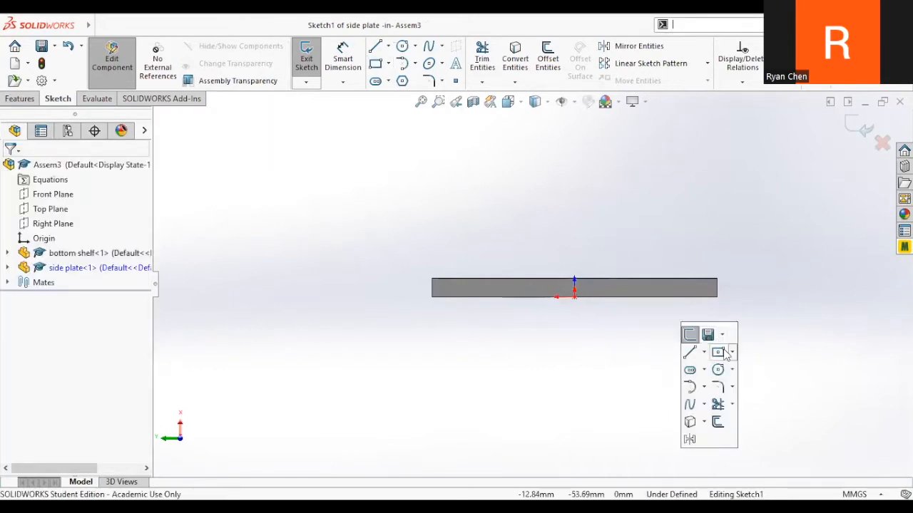
click(718, 352)
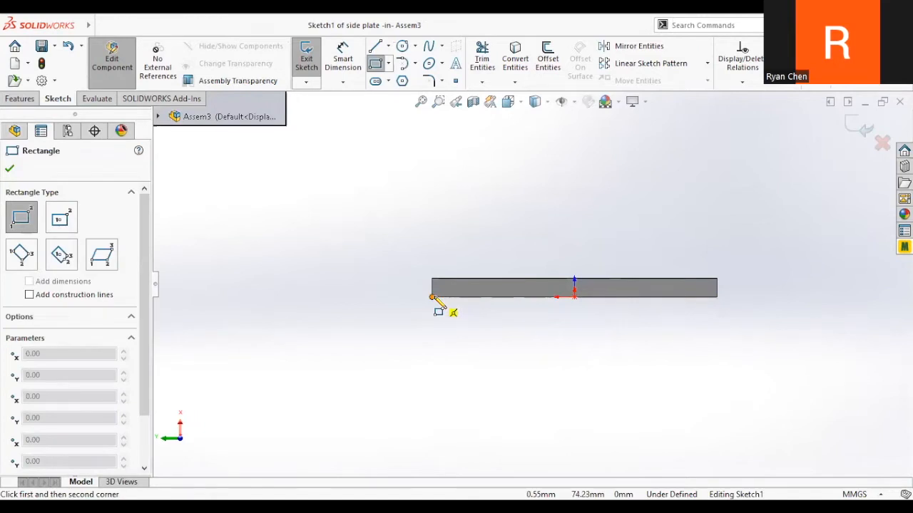
click(434, 298)
key(Escape)
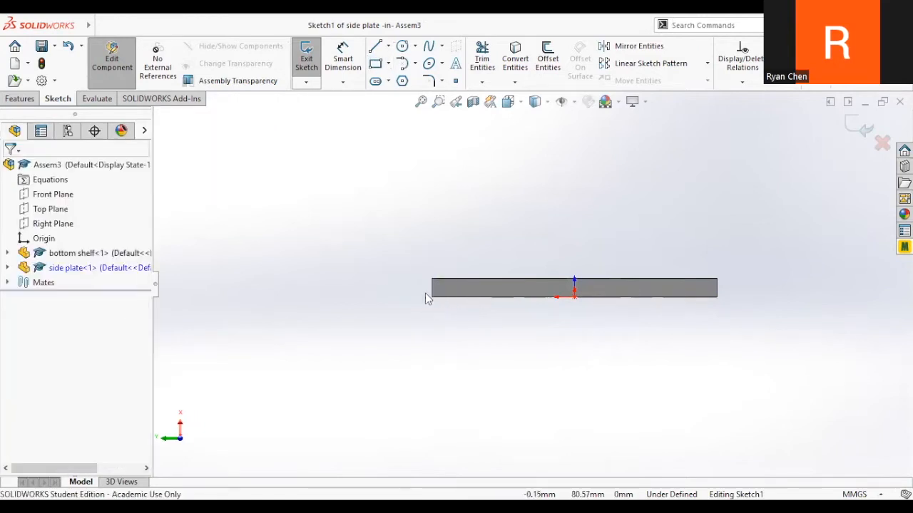
- Sketch a corner rectangle from the lower corner of the shelf's end face, extending up above the shelf
key(s)
click(548, 345)
click(433, 298)
click(674, 119)
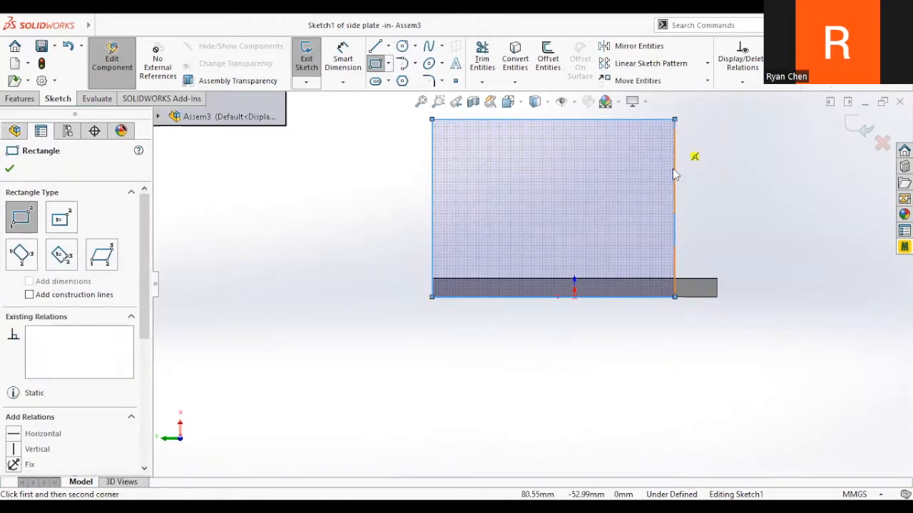
key(Escape)
- Make the rectangle's free vertical side collinear with the bottom shelf's short end edge
click(674, 172)
ctrl+click(718, 285)
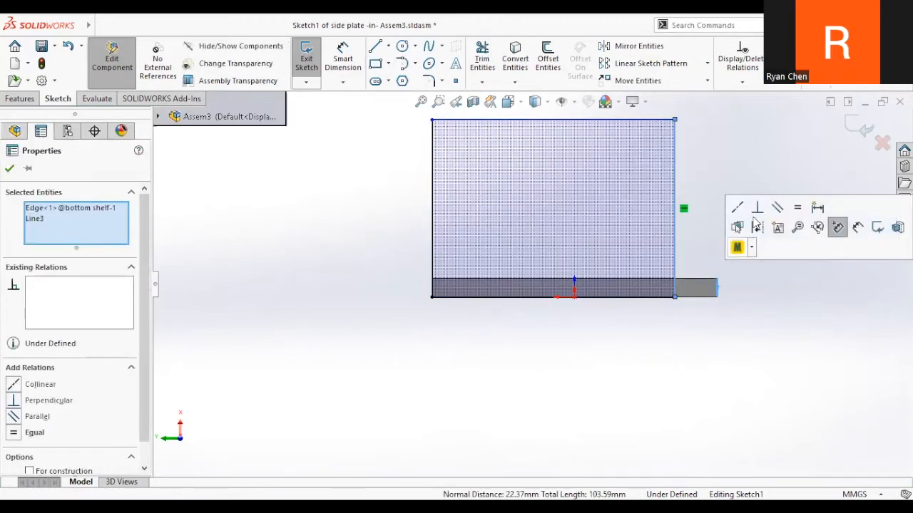
click(739, 207)
- Stretch the rectangle upward and dimension the distance between its upper and lower sides to 0.6 m
scroll(614, 208, up, 4)
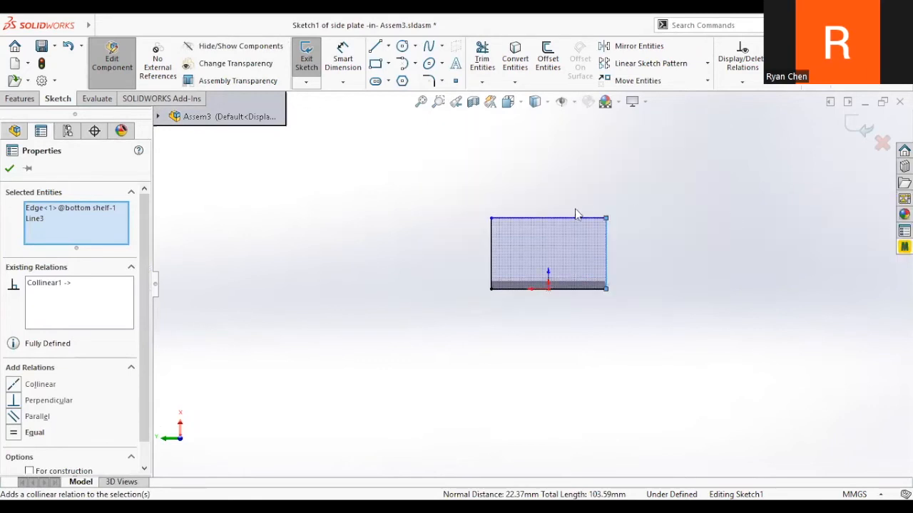
drag(574, 218, 576, 130)
scroll(634, 237, up, 2)
right_drag(635, 237, 632, 196)
click(564, 178)
click(560, 288)
click(637, 246)
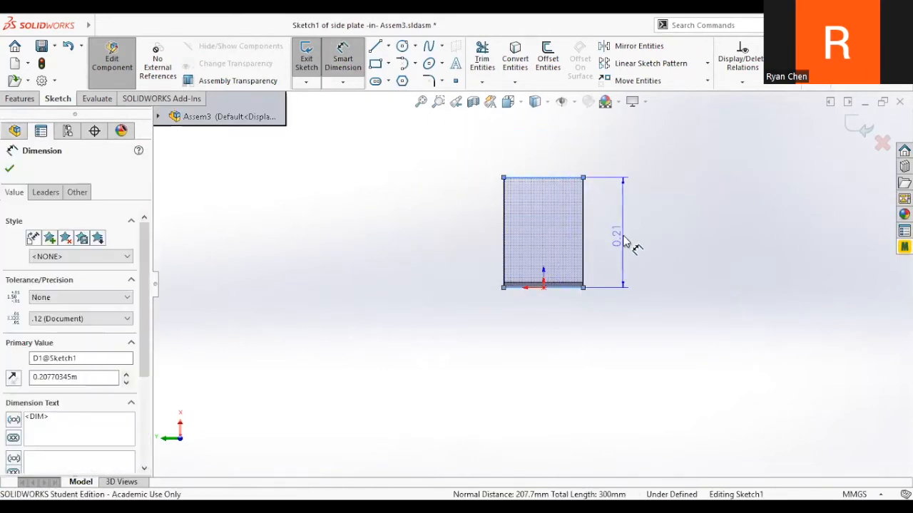
click(623, 235)
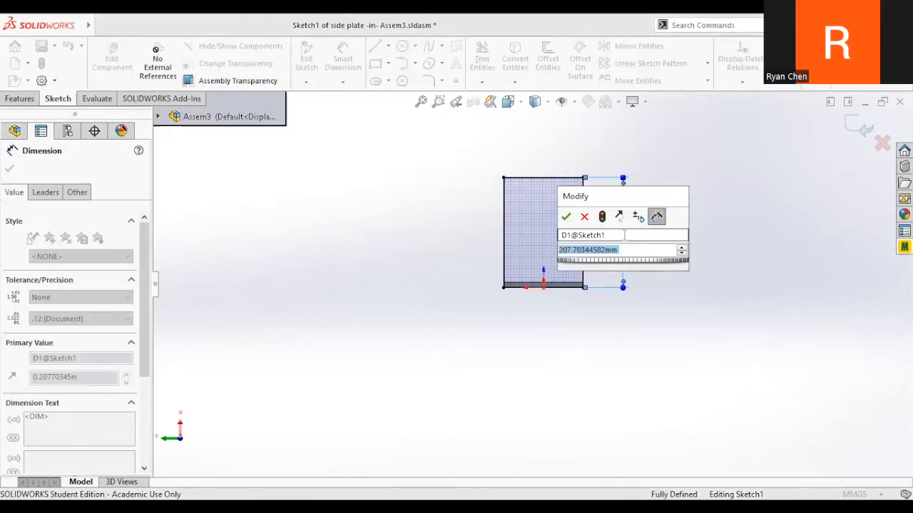
text(0.6)
key(Return)
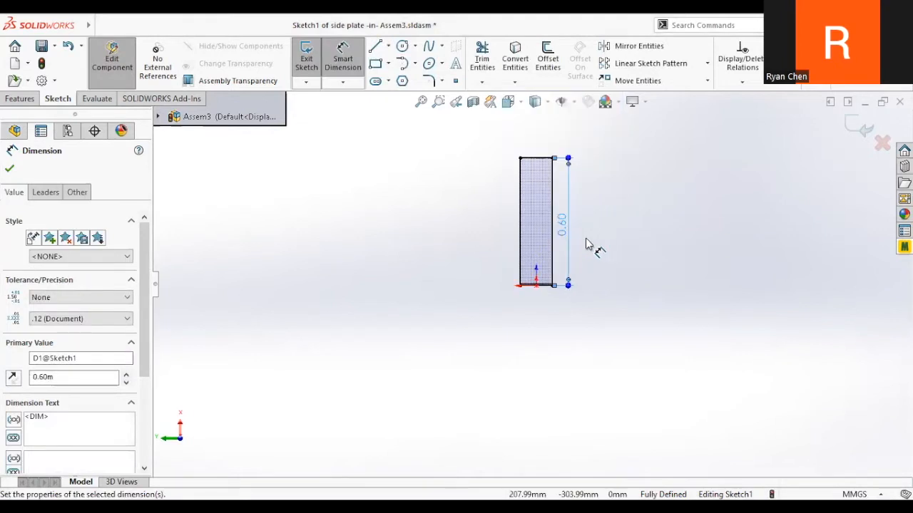
- Extrude the side plate profile as a 10 mm Blind boss, and save the assembly outside part editing
click(20, 98)
click(299, 68)
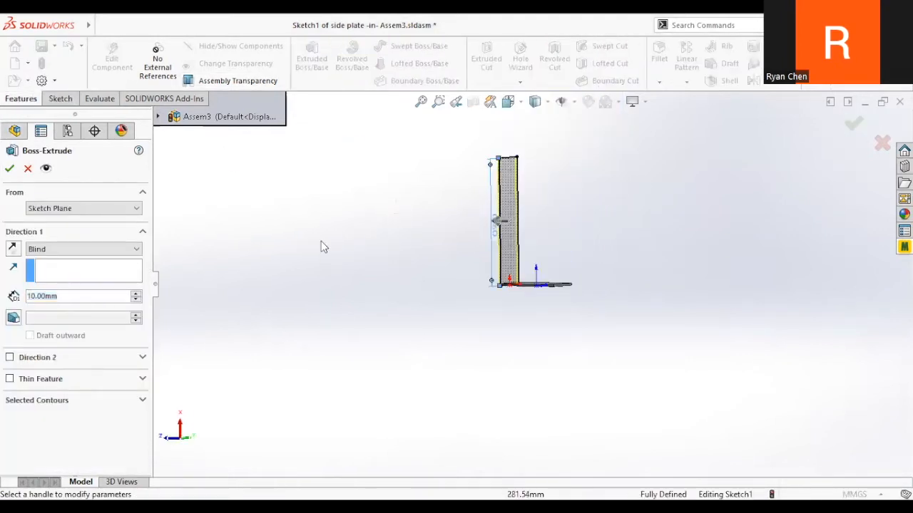
click(10, 168)
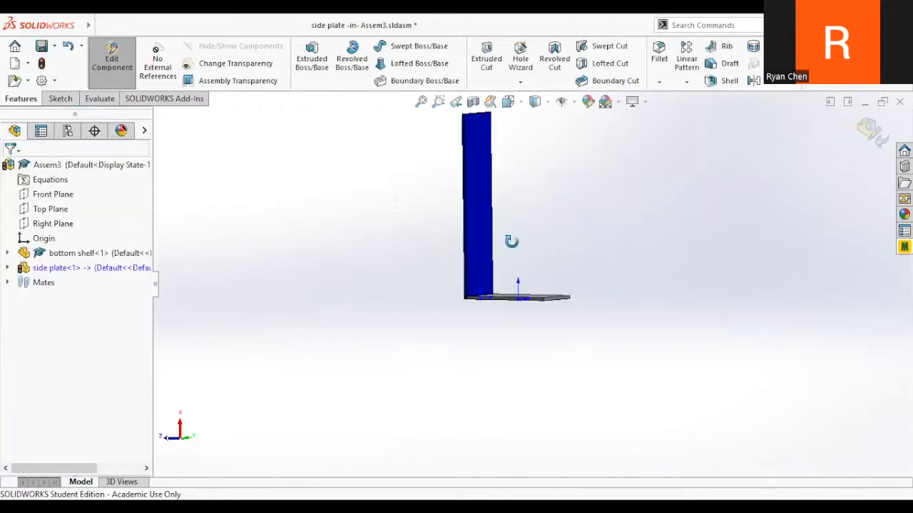
middle_drag(509, 240, 570, 234)
click(41, 46)
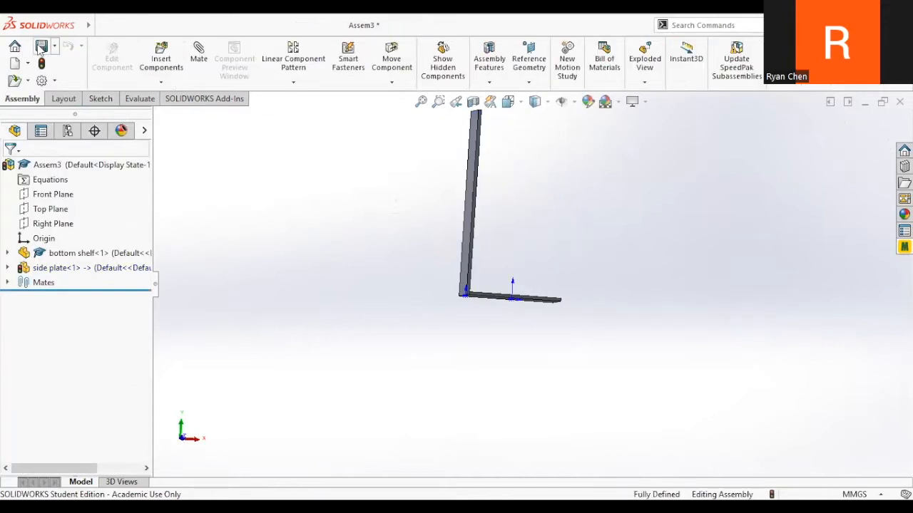
click(268, 221)
- Mirror the side plate component about the Right Plane and save the assembly
scroll(486, 257, down, 3)
scroll(471, 267, up, 3)
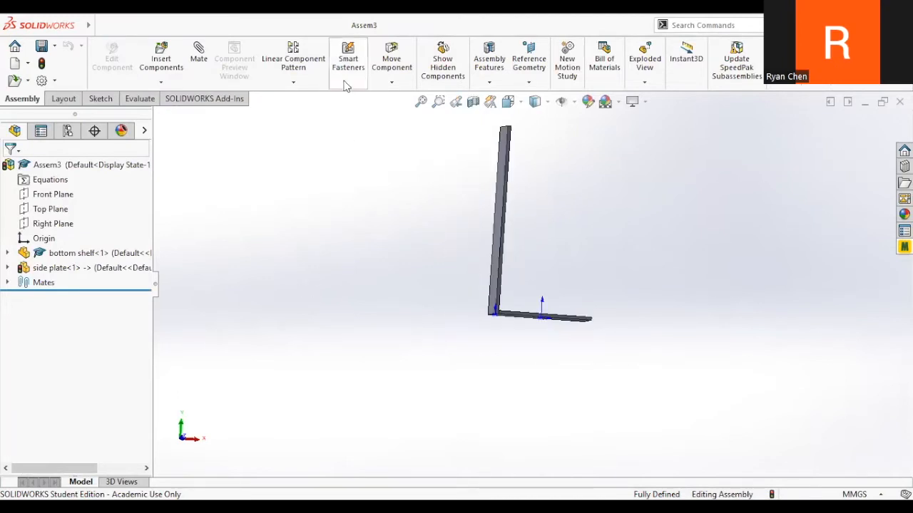
click(293, 82)
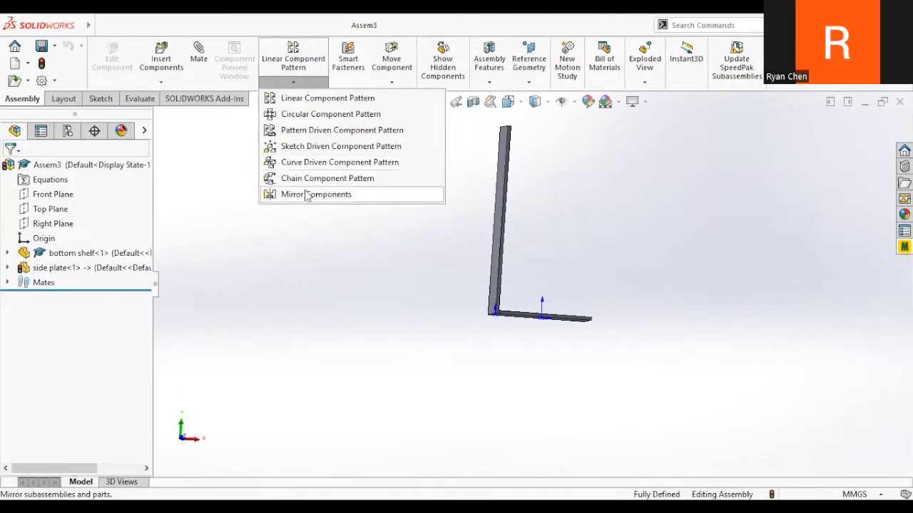
click(306, 194)
click(158, 116)
click(209, 178)
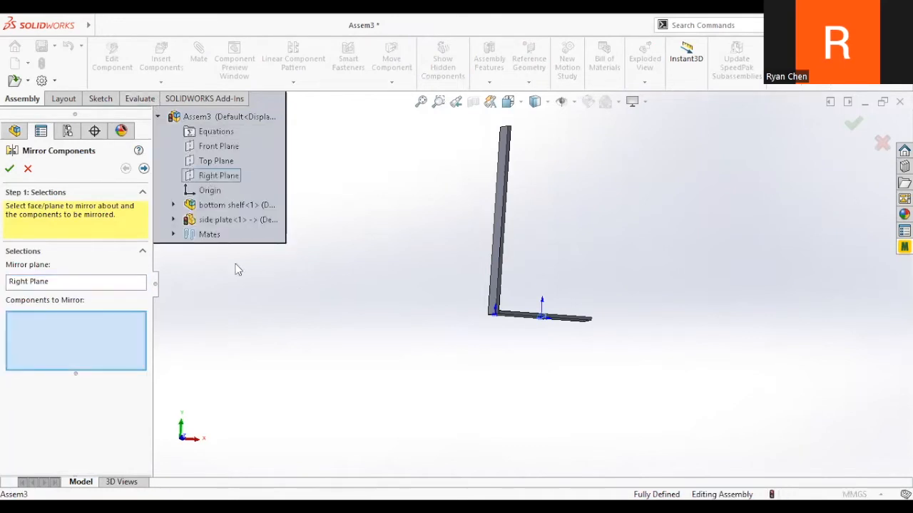
click(502, 266)
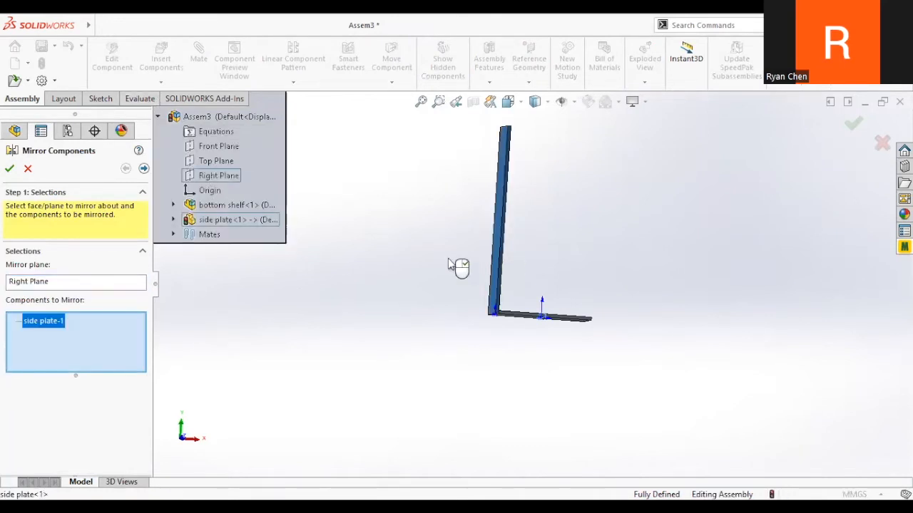
click(9, 168)
click(42, 46)
- Create a linear component pattern of the bottom shelf along the side plate's vertical edge, with 162.40 mm spacing and 4 instances
click(293, 61)
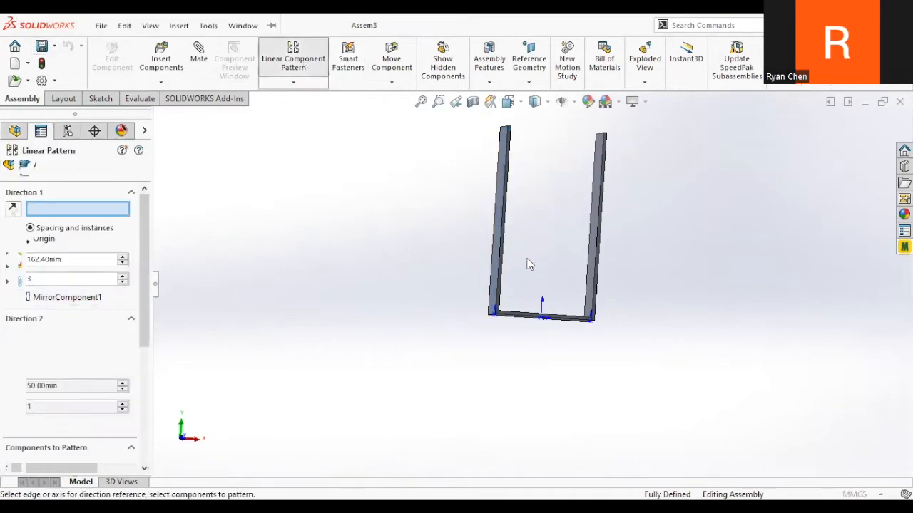
scroll(570, 323, down, 2)
scroll(570, 323, down, 2)
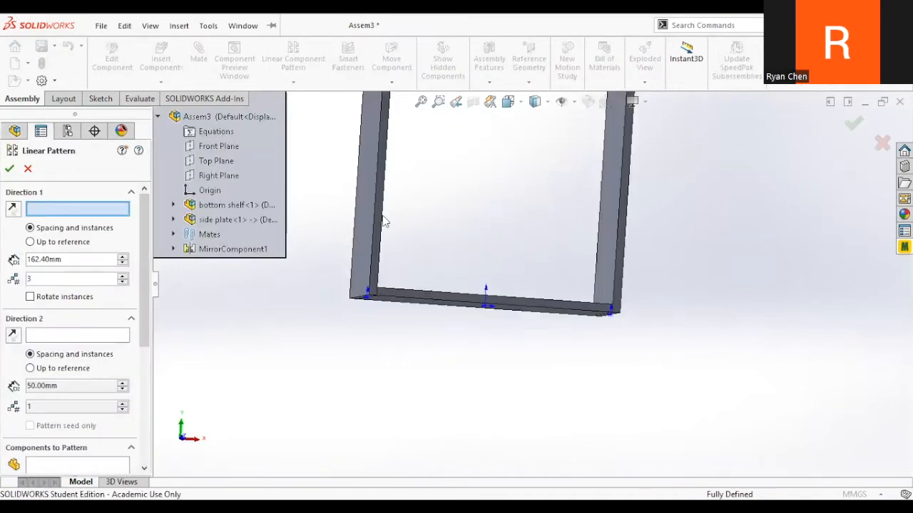
click(383, 221)
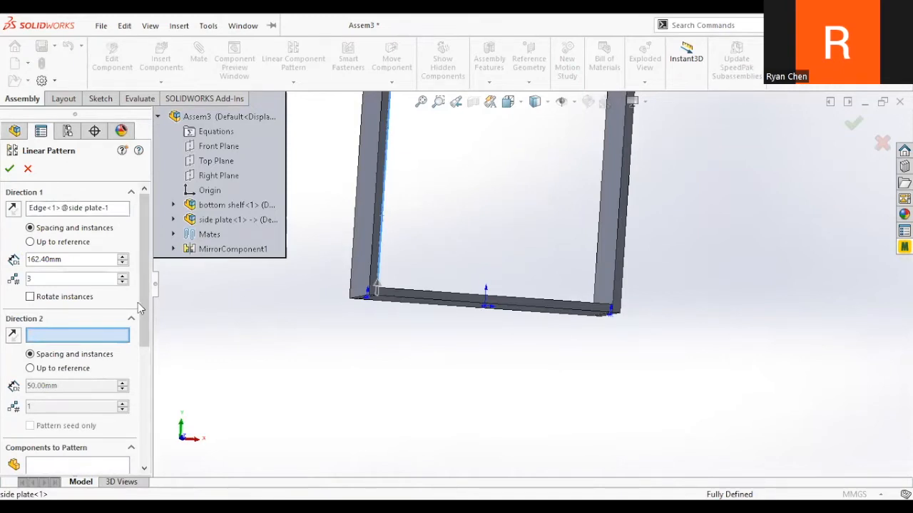
scroll(138, 303, down, 4)
click(80, 371)
click(464, 305)
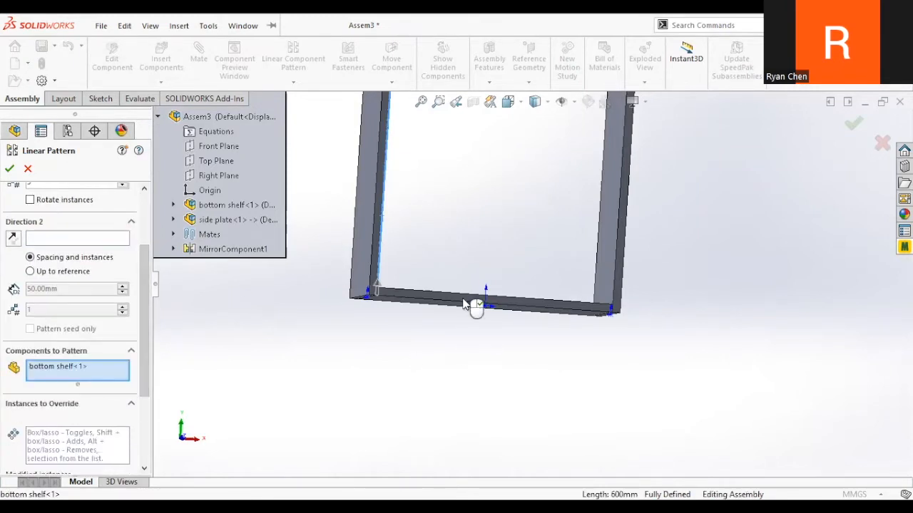
scroll(107, 292, up, 2)
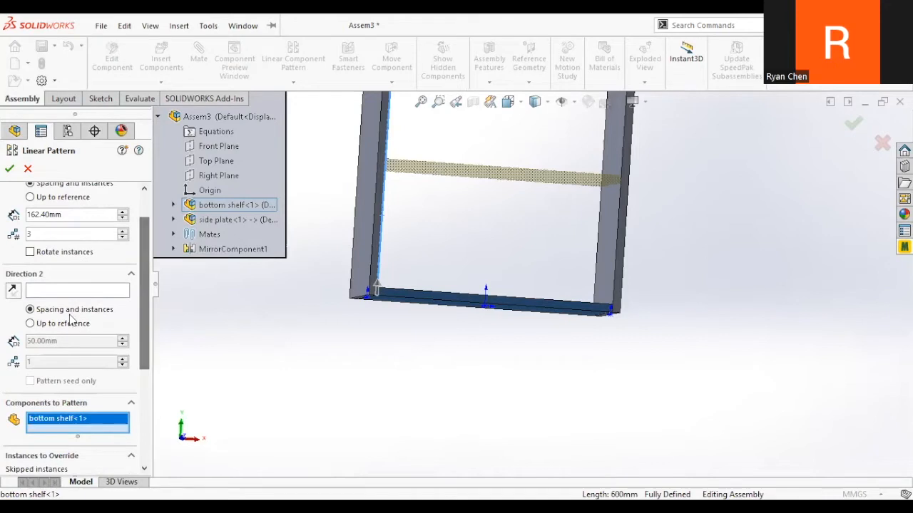
scroll(90, 271, up, 2)
click(123, 276)
scroll(555, 207, up, 3)
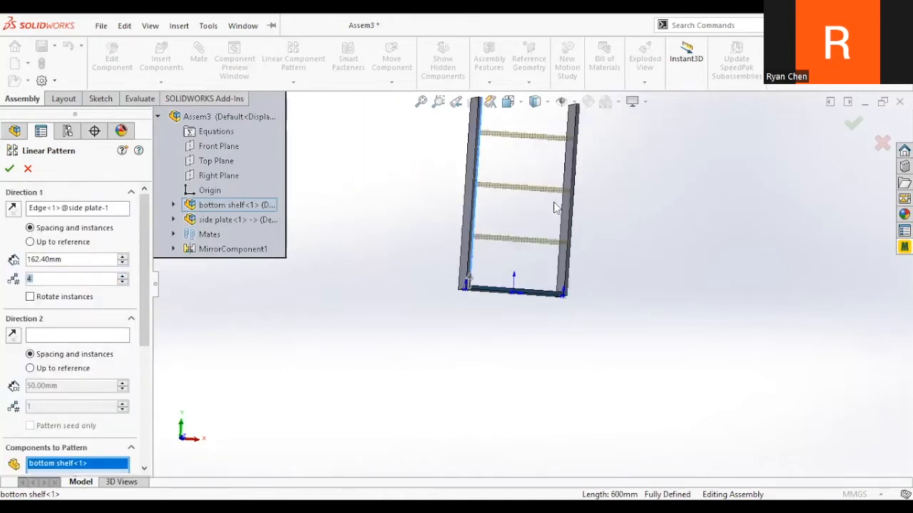
click(10, 168)
- Save the assembly containing the patterned shelves
mouse_move(318, 285)
middle_down()
mouse_move(464, 204)
mouse_move(543, 224)
mouse_move(383, 177)
mouse_move(392, 197)
middle_up()
key(ctrl+s)
key(ctrl+7)
- Insert a new part saved as "back wall" and position it on the rear face of the shelf frame
scroll(519, 260, down, 3)
middle_drag(520, 255, 373, 241)
click(175, 84)
click(182, 114)
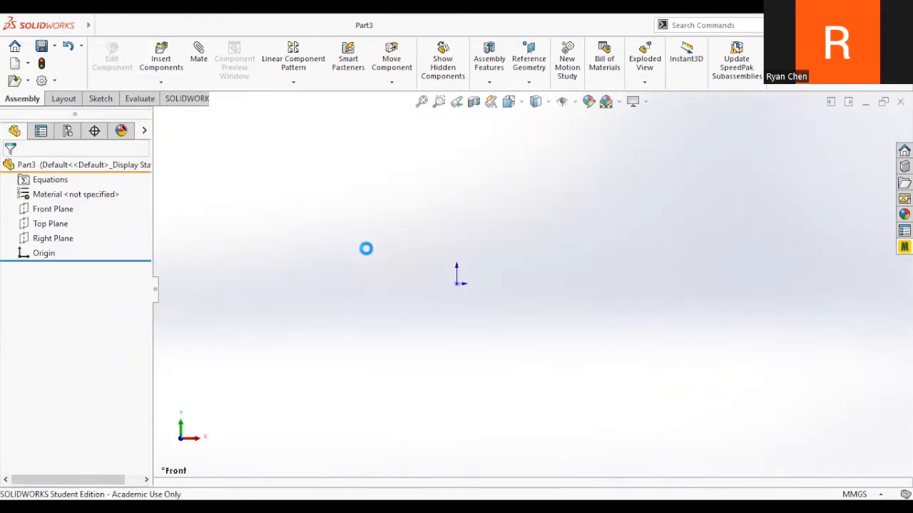
key(ctrl+s)
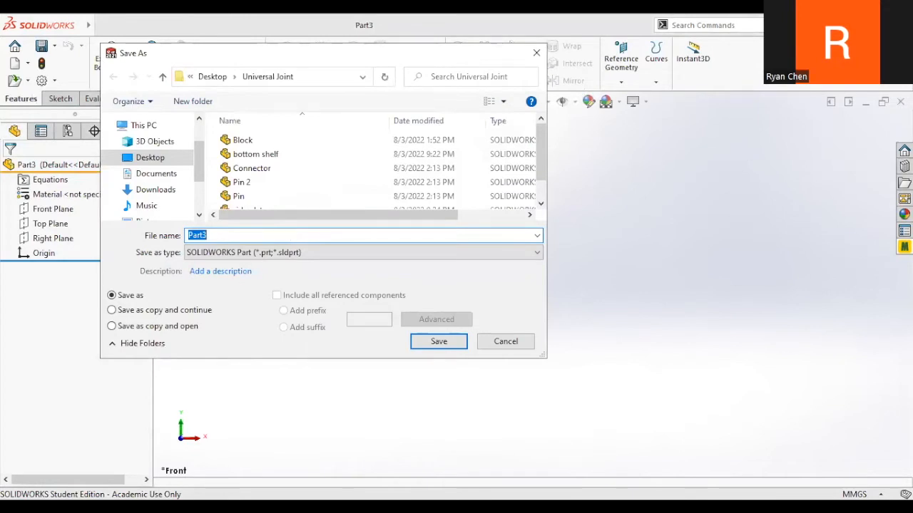
key(Return)
scroll(604, 256, up, 2)
scroll(599, 235, down, 6)
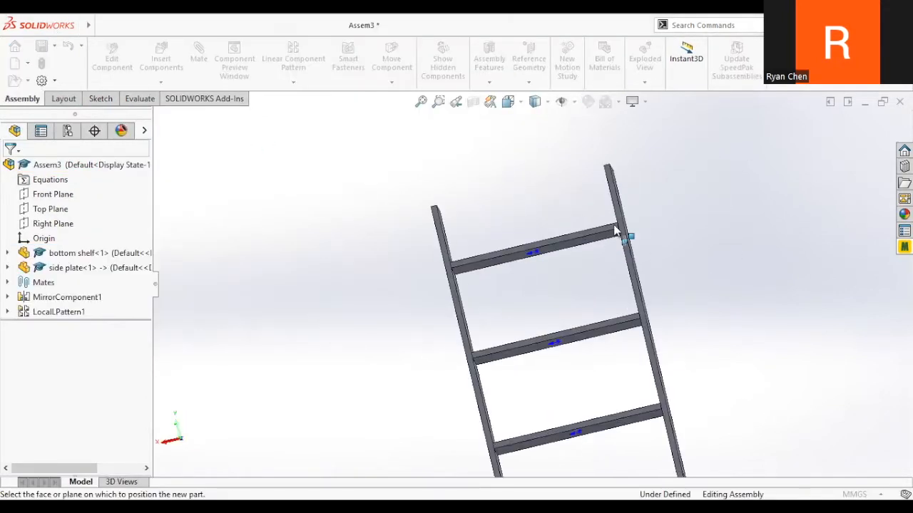
scroll(554, 166, down, 1)
click(552, 166)
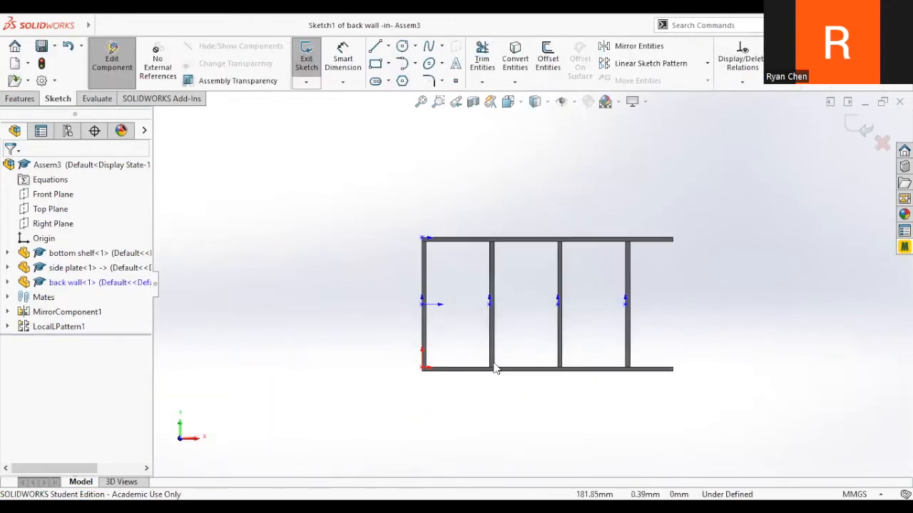
- Sketch a corner rectangle about 600 mm by 320 mm covering the full rear outline of the shelf frame
key(s)
click(538, 396)
scroll(435, 376, down, 4)
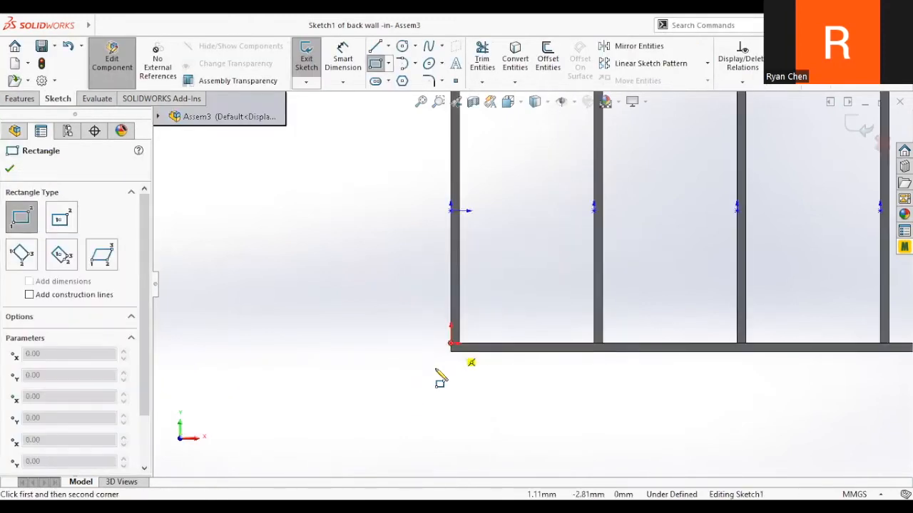
click(463, 343)
scroll(475, 287, up, 4)
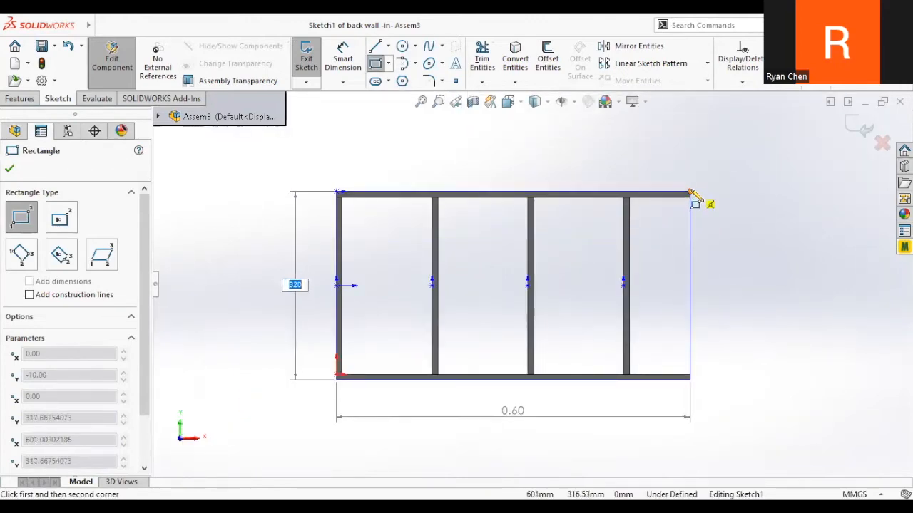
click(690, 193)
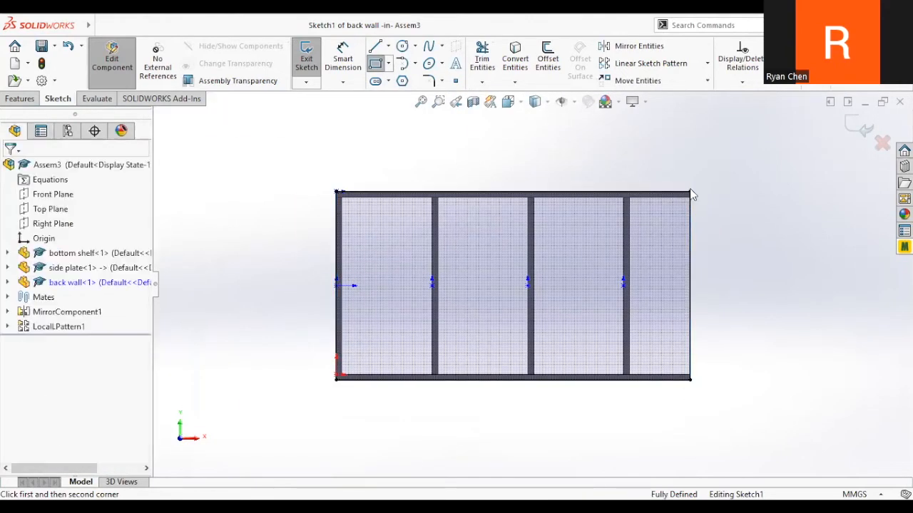
- Extrude the back wall profile outward as a 10 mm Blind boss
click(20, 98)
click(312, 61)
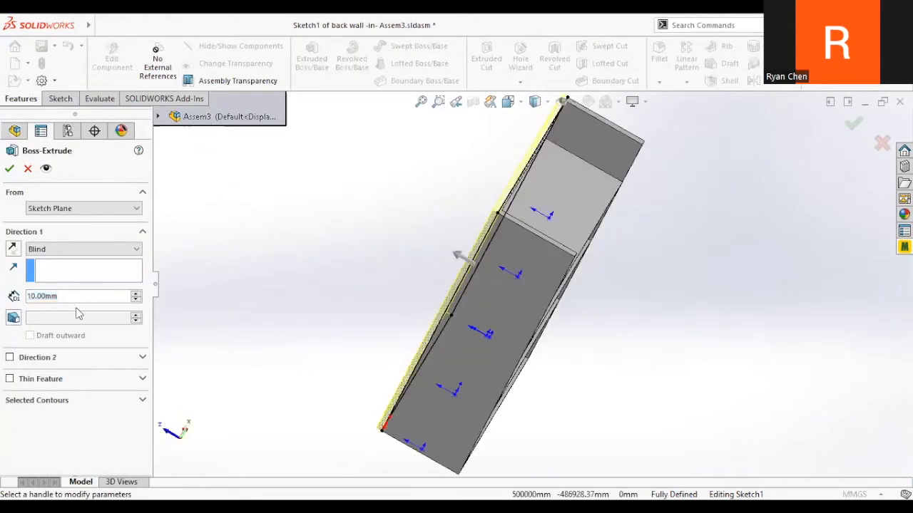
click(86, 298)
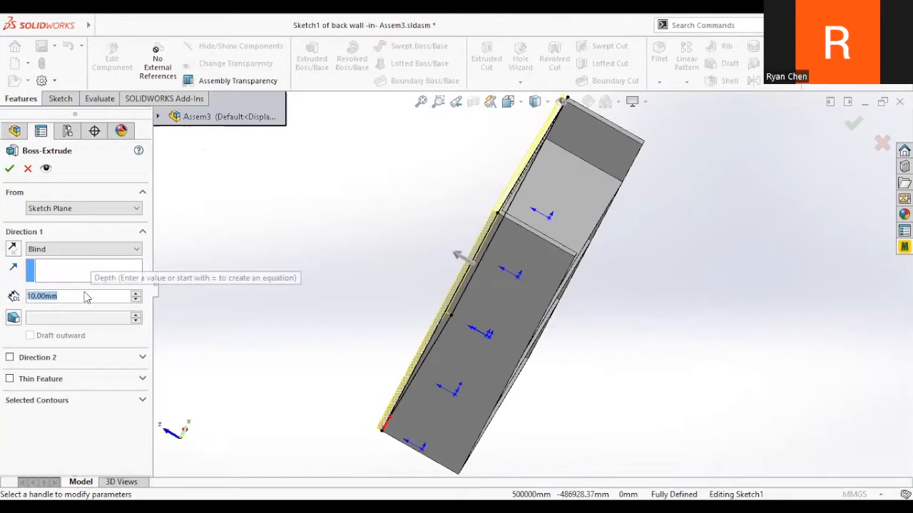
click(11, 169)
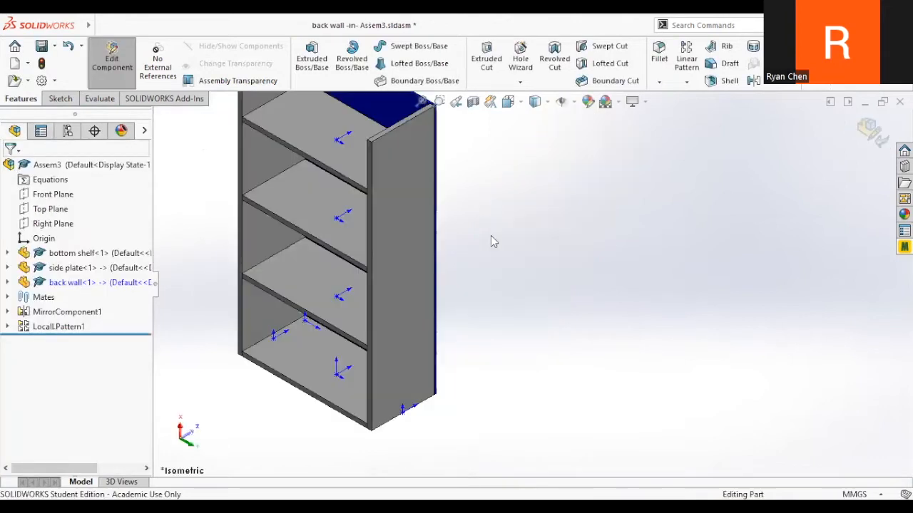
- Finish editing the back wall in context and save the assembly
click(112, 57)
click(42, 46)
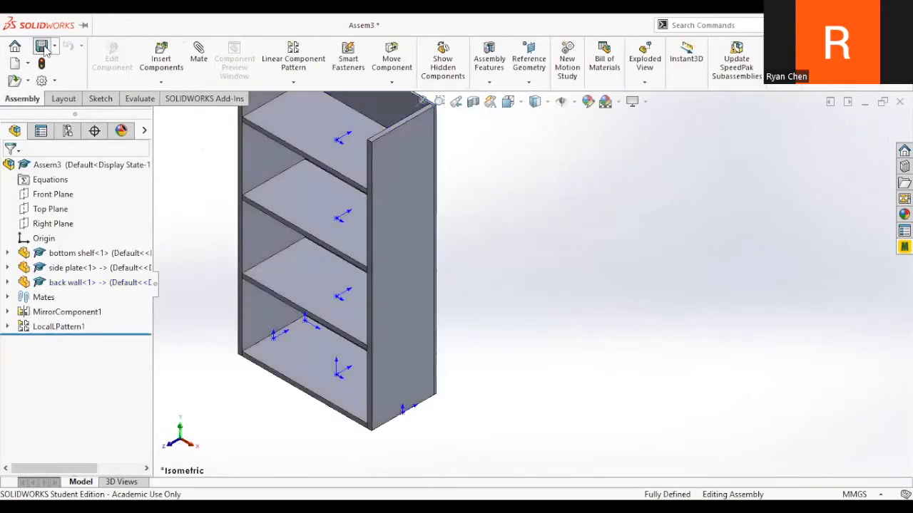
click(269, 221)
- Inspect the shelf assembly from the front and identify the bottom shelf and side plate components in the model
middle_drag(352, 240, 560, 264)
click(82, 255)
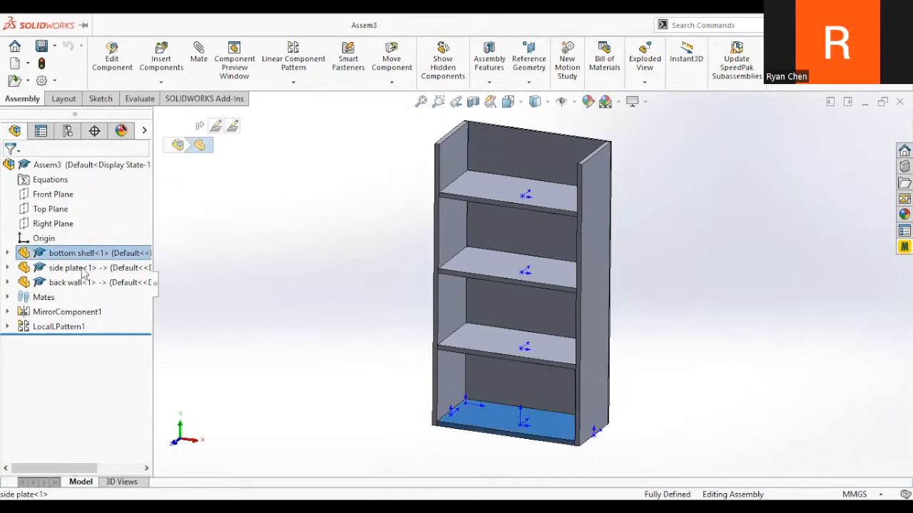
click(82, 273)
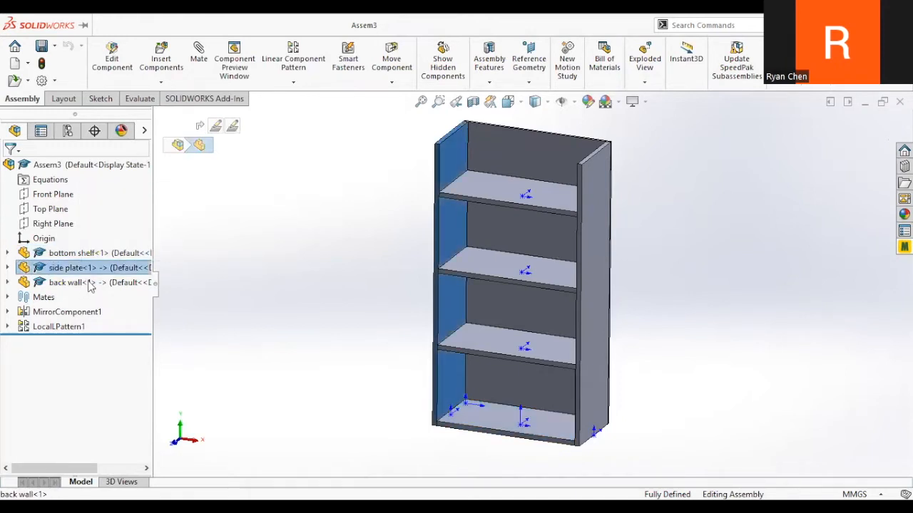
key(Escape)
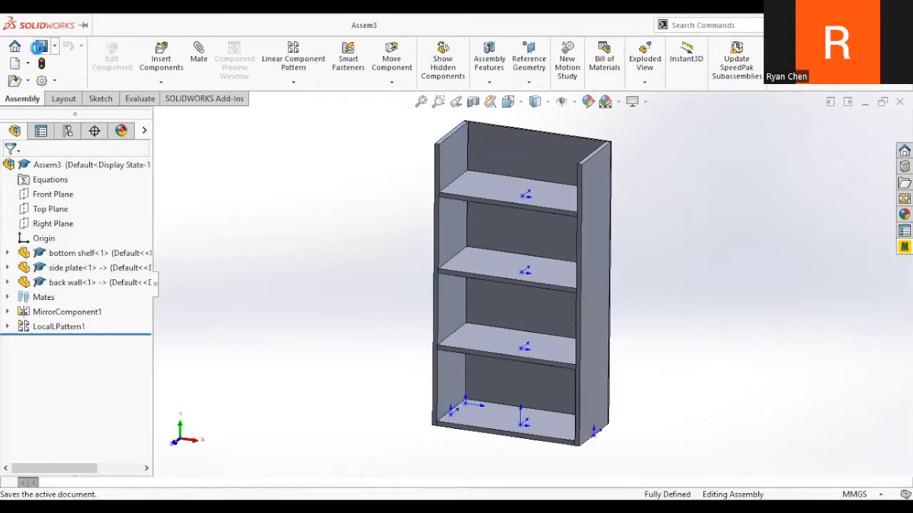
click(132, 261)
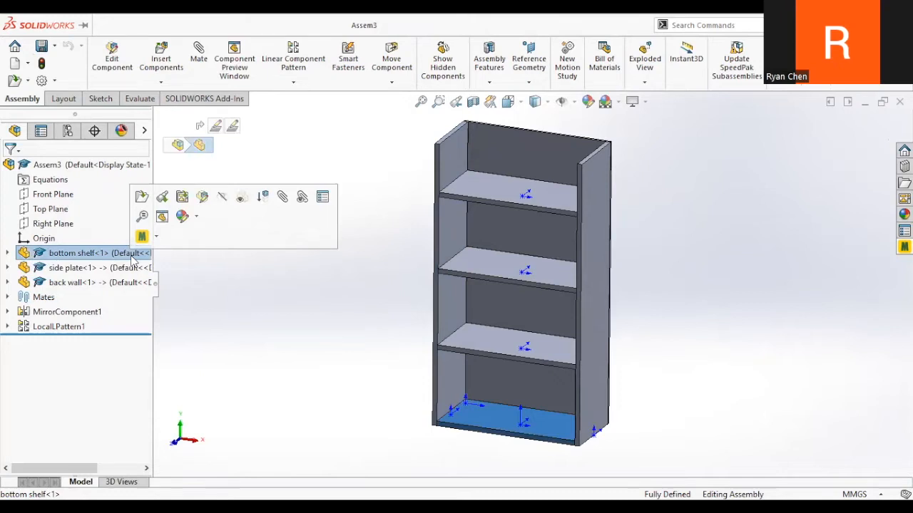
click(265, 257)
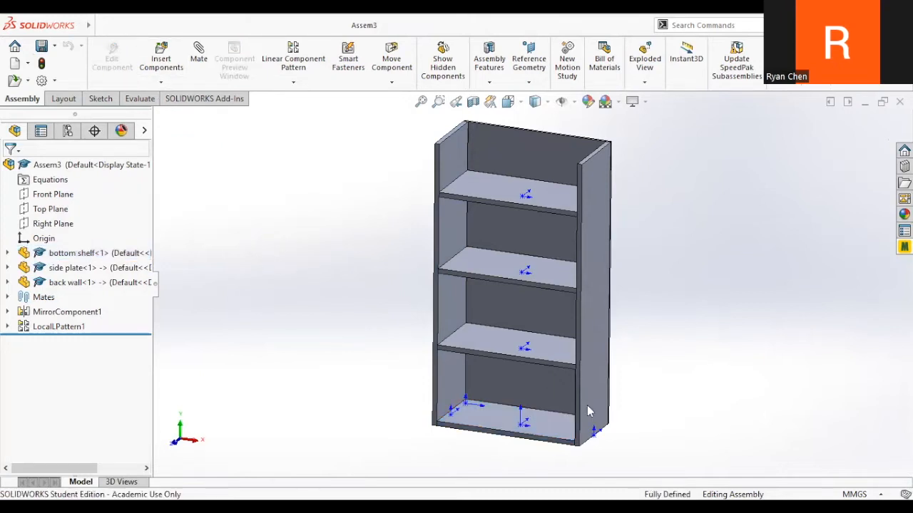
scroll(490, 371, up, 2)
scroll(559, 341, down, 3)
middle_drag(559, 236, 486, 210)
scroll(550, 278, up, 2)
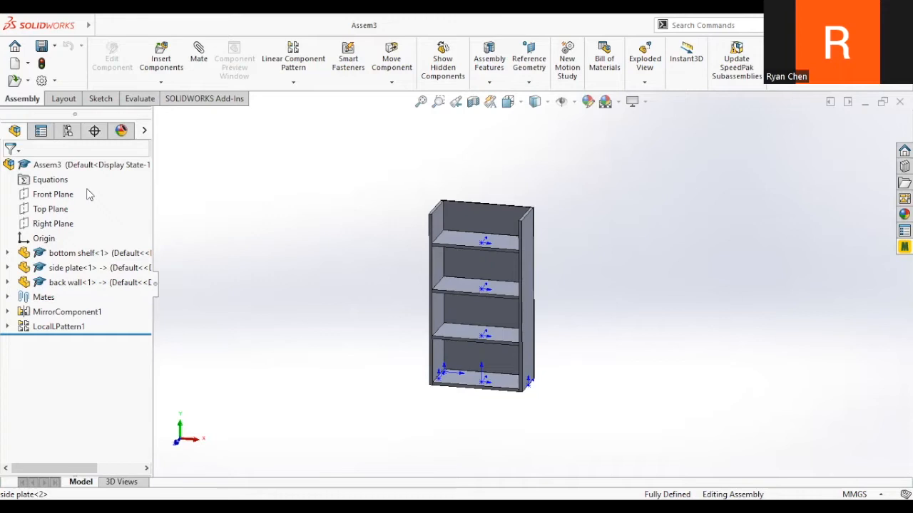
- Rename the assembly's Default configuration as "3 shelves"
click(68, 131)
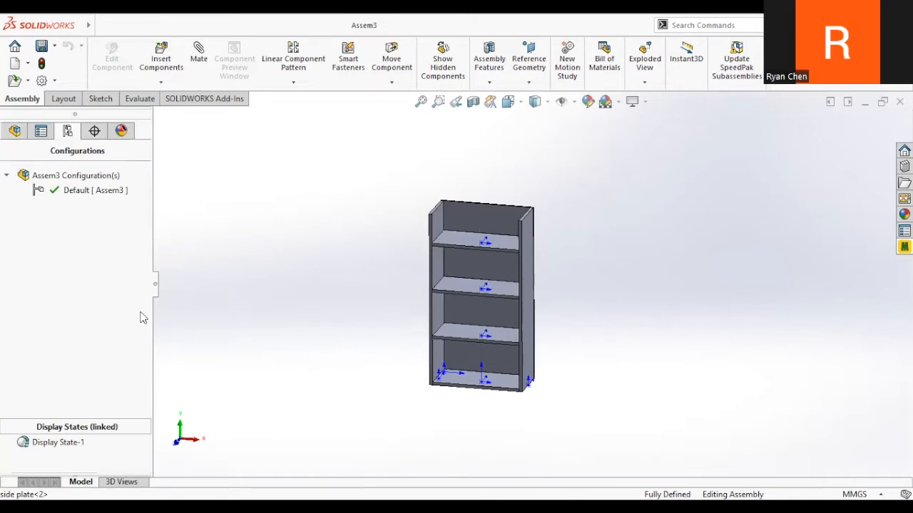
right_click(84, 189)
click(145, 360)
text(3 shel)
key(Return)
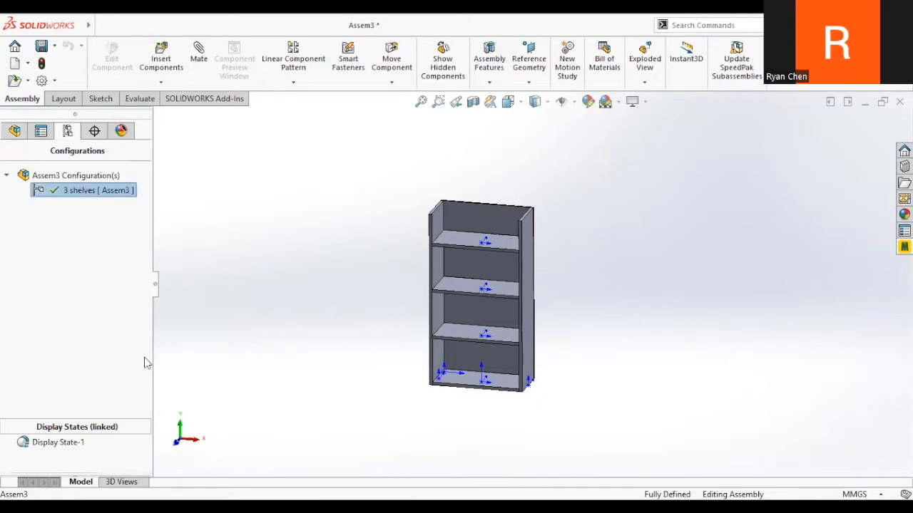
- Add a new configuration named "2 shelves" to the assembly
right_click(92, 194)
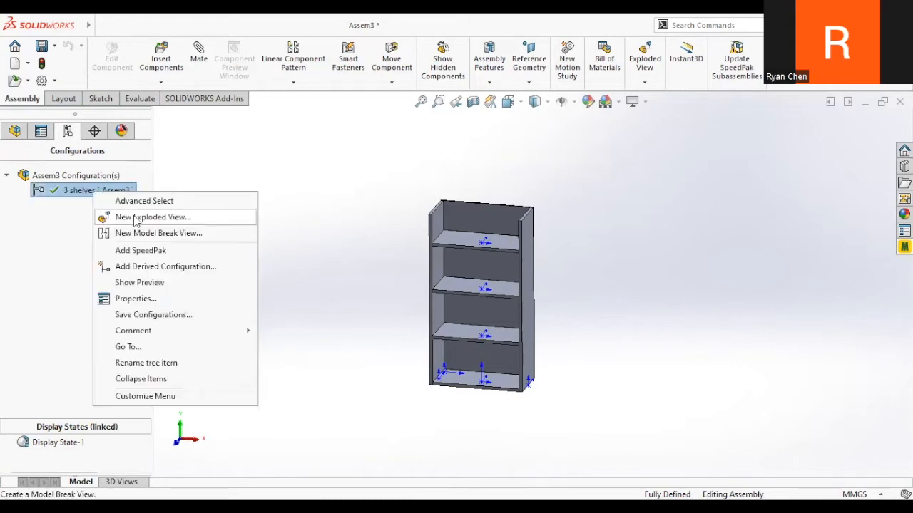
click(82, 181)
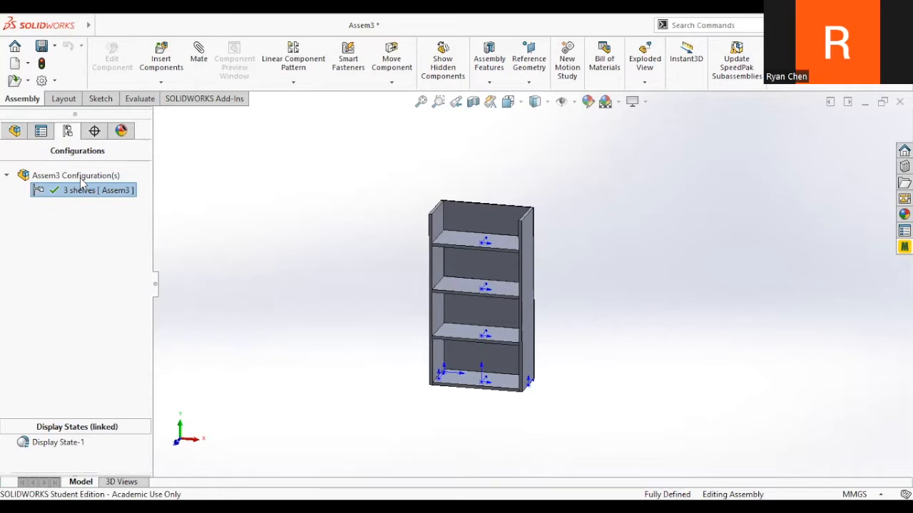
right_click(82, 177)
click(107, 199)
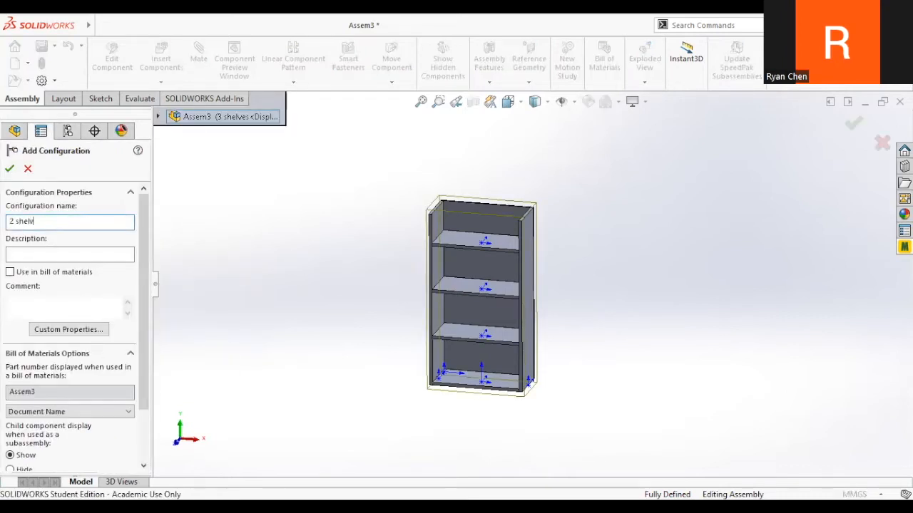
text(2 shelves)
click(9, 169)
- Set the shelf linear pattern to 3 instances for the 2 shelves configuration only
click(15, 130)
click(48, 329)
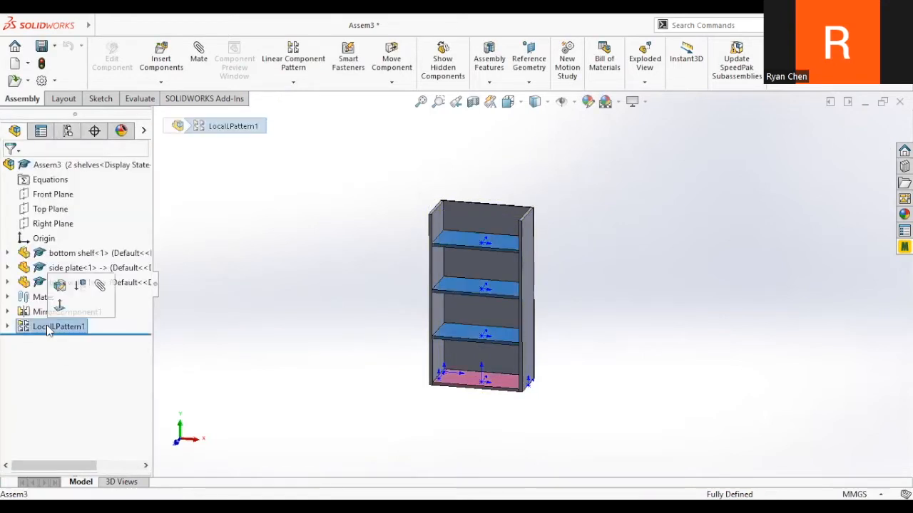
click(61, 288)
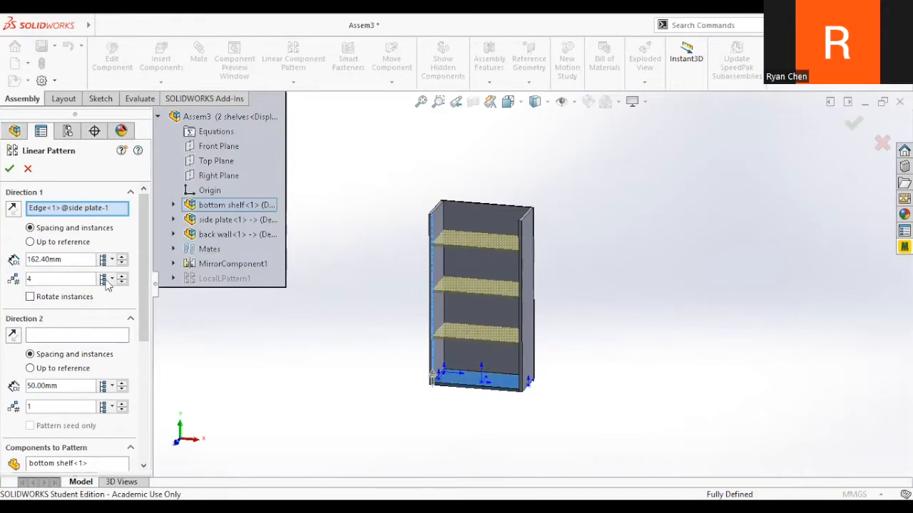
click(106, 282)
click(117, 295)
text(3)
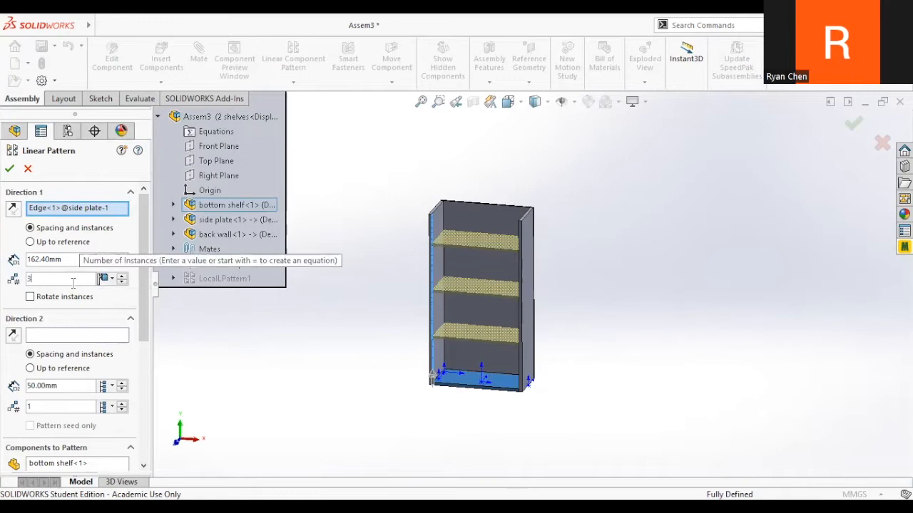
click(10, 170)
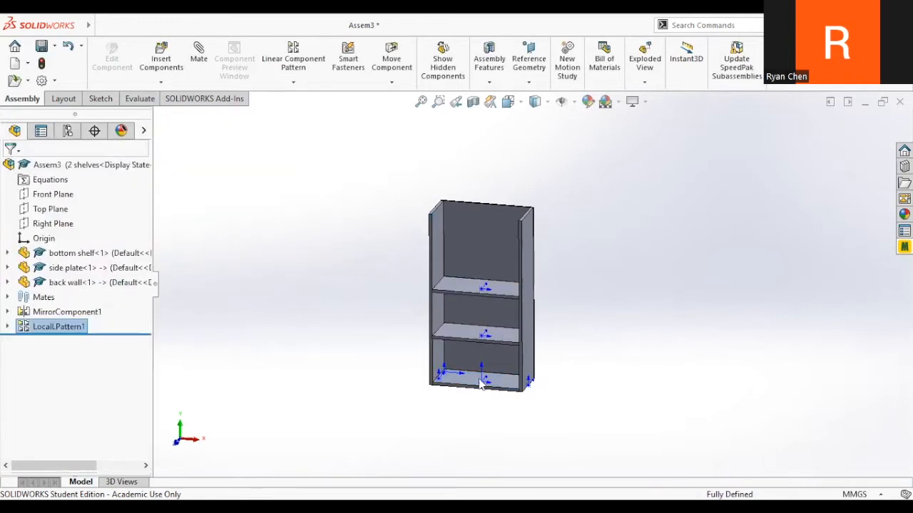
- Switch between the 2 shelves and 3 shelves configurations to compare them, leave 3 shelves active and save the assembly
click(67, 131)
double_click(83, 205)
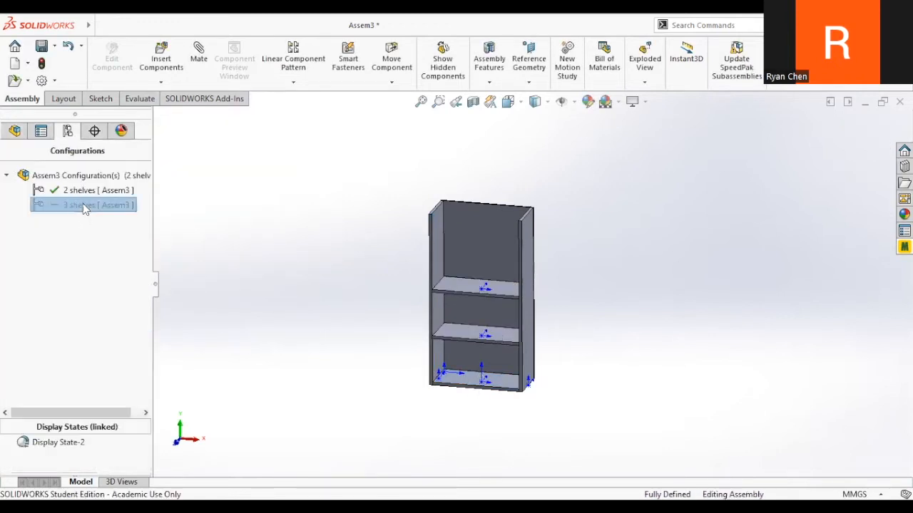
click(83, 191)
double_click(82, 205)
double_click(79, 190)
double_click(84, 205)
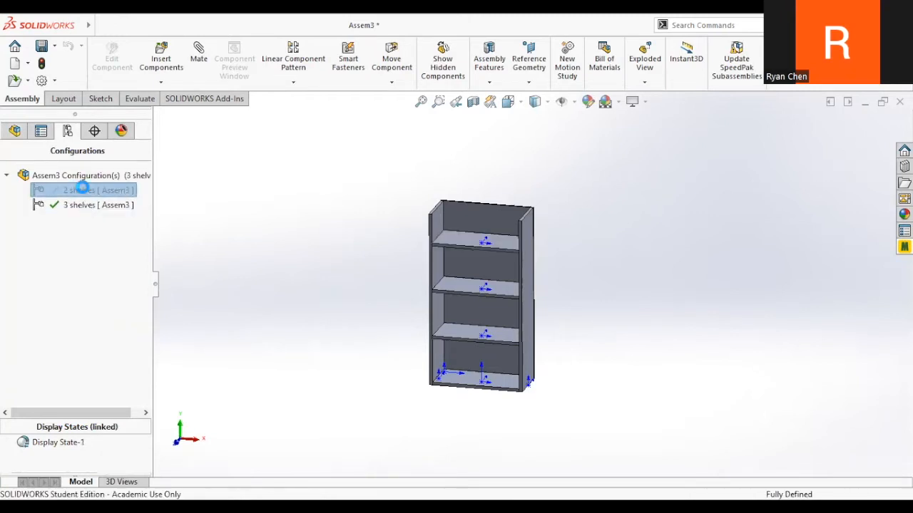
double_click(81, 191)
double_click(82, 206)
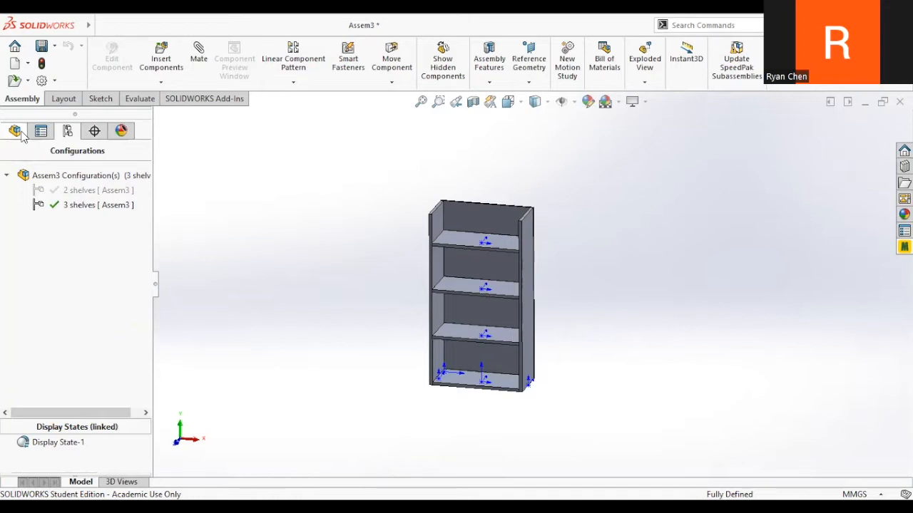
click(15, 132)
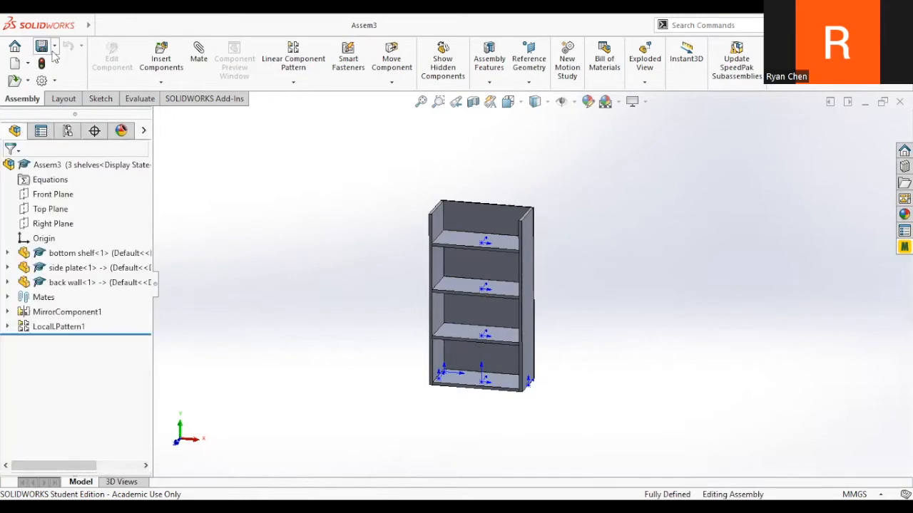
drag(259, 148, 317, 197)
- Browse for a file to open in the Dual turret folder under Documents, GrabCAD, Sentry Robot, RM22 Sentry
key(ctrl+o)
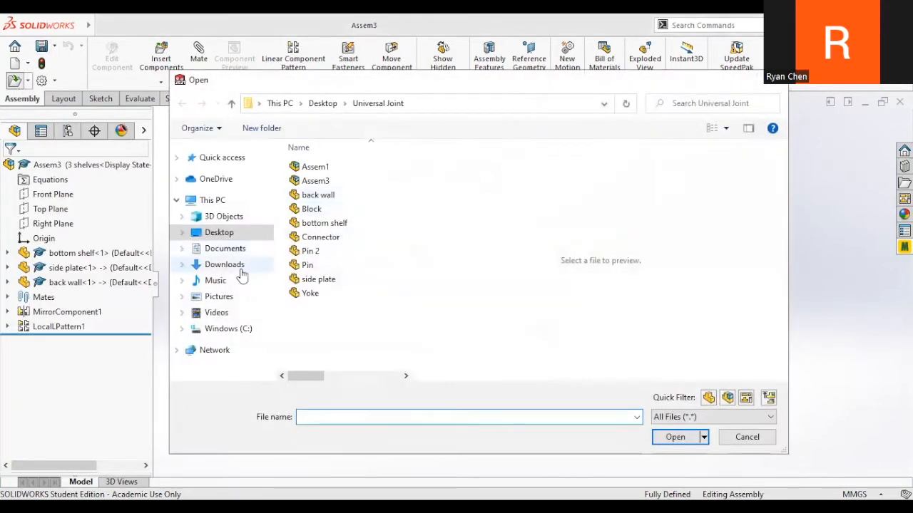
click(225, 248)
double_click(333, 224)
click(335, 227)
double_click(335, 227)
double_click(314, 181)
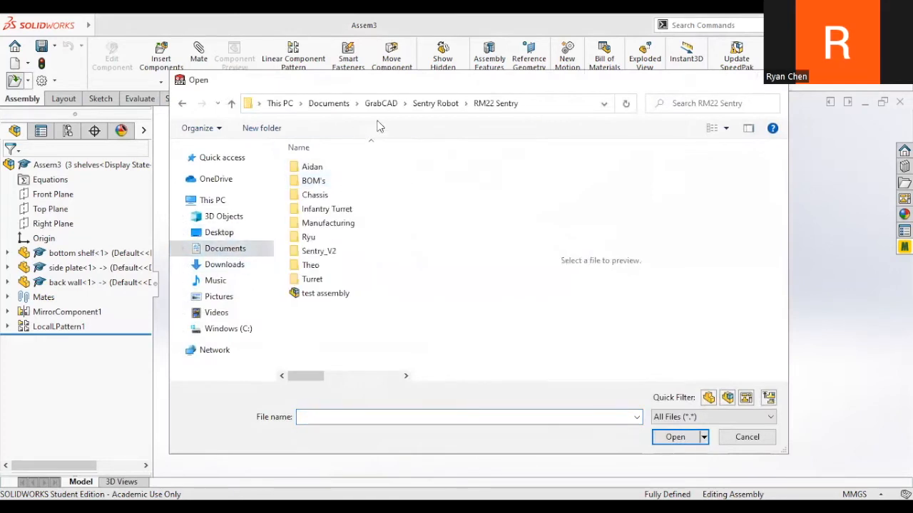
double_click(310, 279)
click(181, 103)
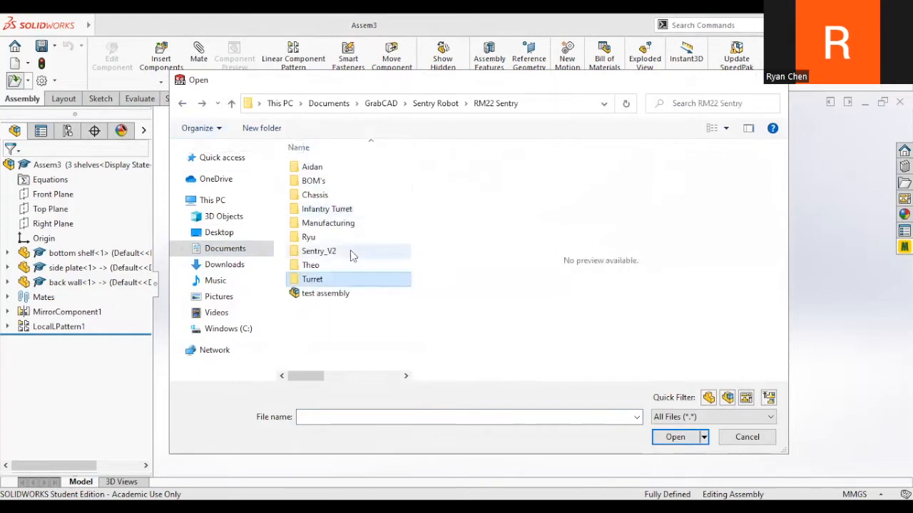
double_click(338, 263)
double_click(333, 172)
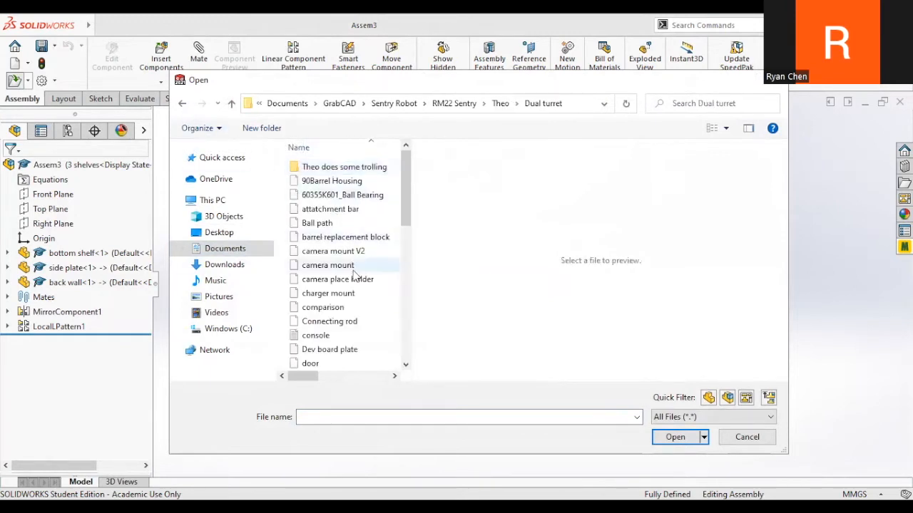
- Try to open the DualTurret assembly from the Dual turret folder
scroll(335, 299, down, 4)
scroll(345, 265, down, 1)
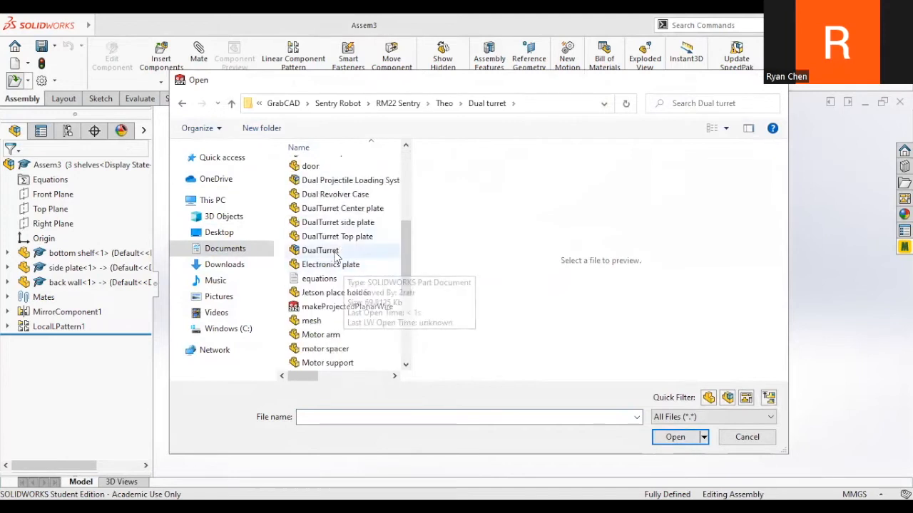
click(324, 250)
click(673, 437)
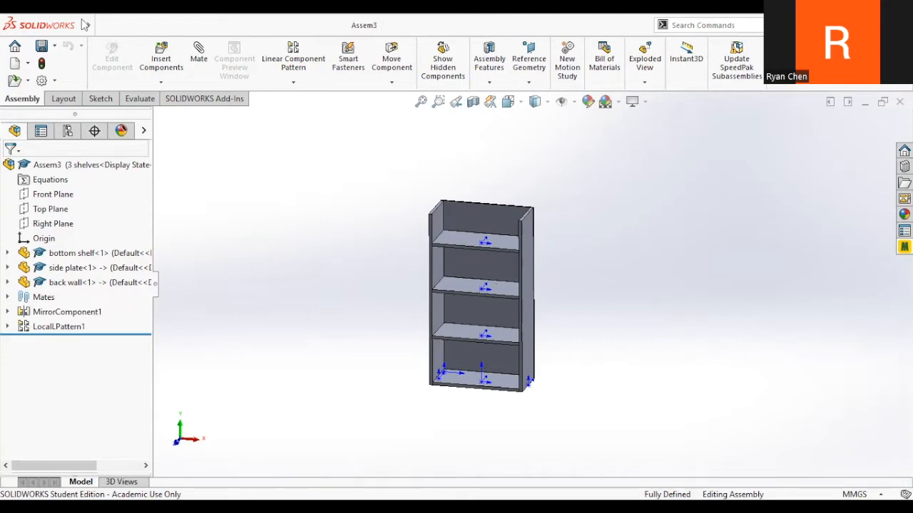
- Open the DualTurret assembly in Lightweight mode with Use Large Assembly Settings enabled
key(ctrl+o)
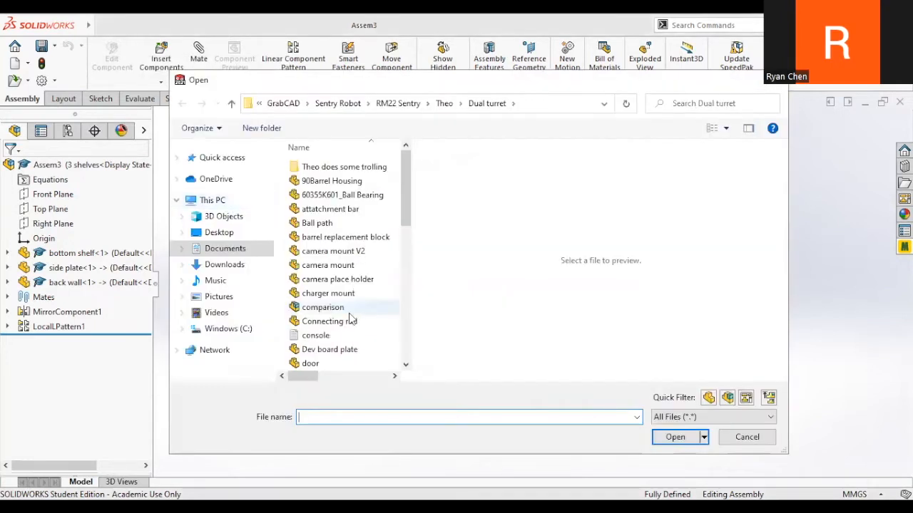
scroll(346, 326, down, 9)
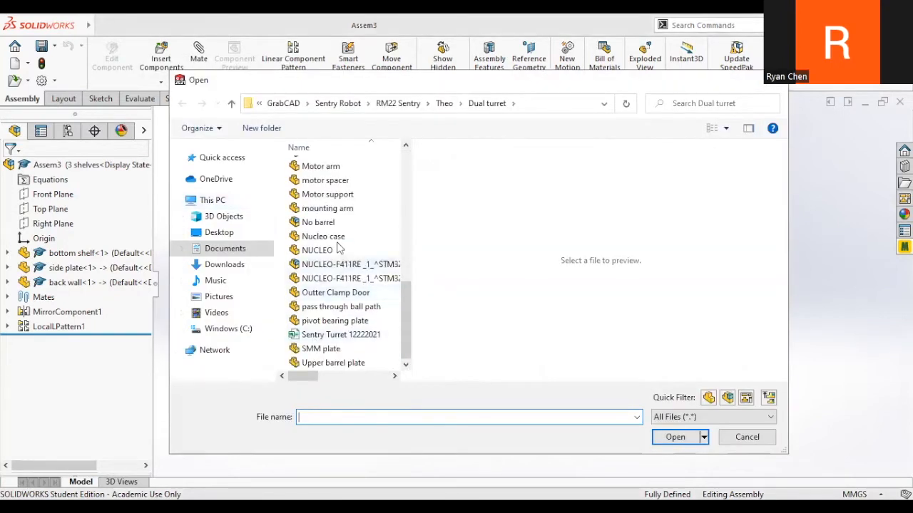
scroll(339, 293, up, 4)
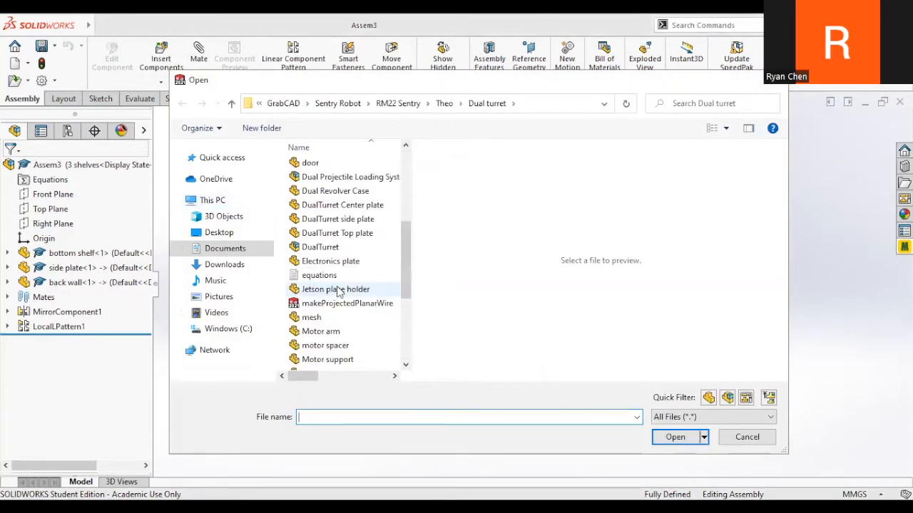
click(355, 249)
drag(313, 373, 313, 342)
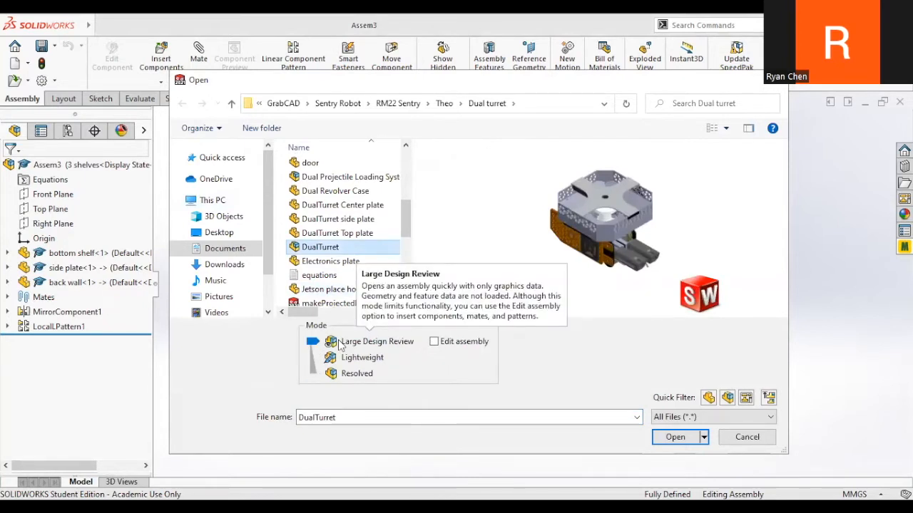
mouse_move(313, 342)
mouse_down()
mouse_move(314, 377)
mouse_move(314, 358)
mouse_up()
click(469, 382)
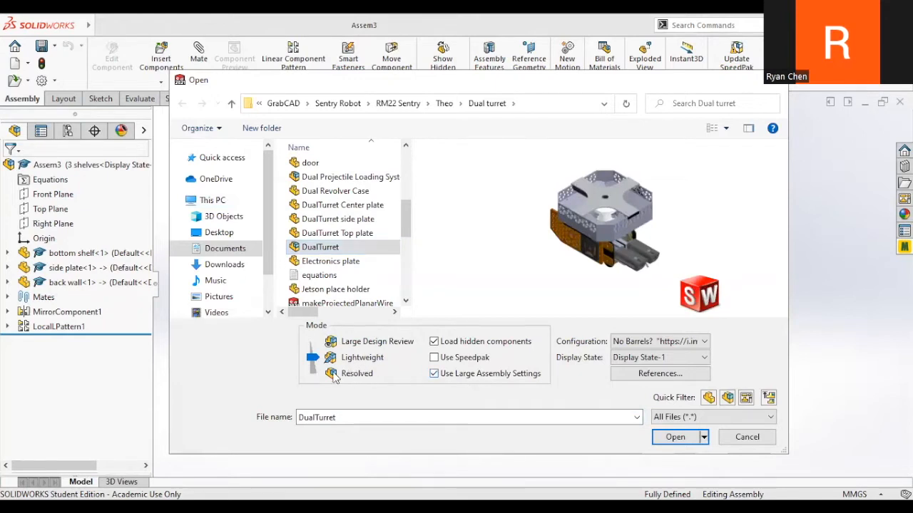
mouse_move(330, 378)
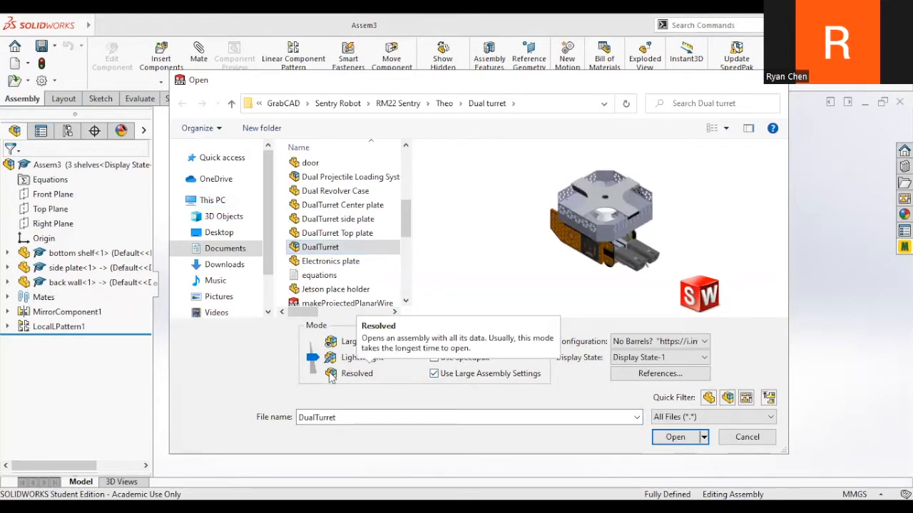
click(675, 437)
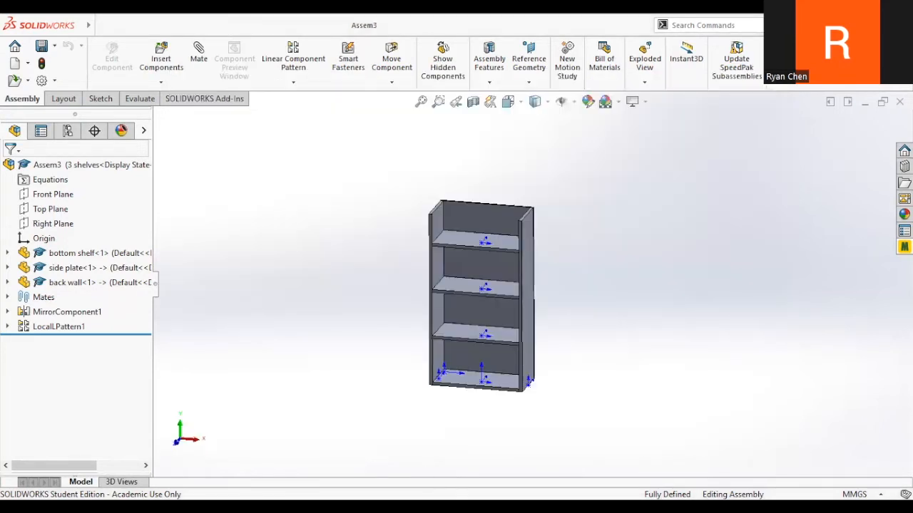
- Close the shelf assembly
middle_drag(432, 233, 670, 127)
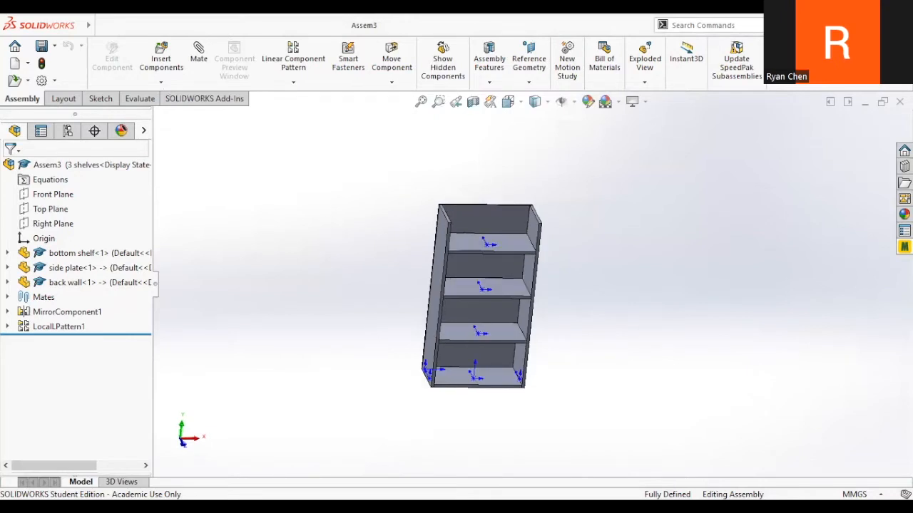
middle_drag(289, 206, 85, 41)
click(101, 26)
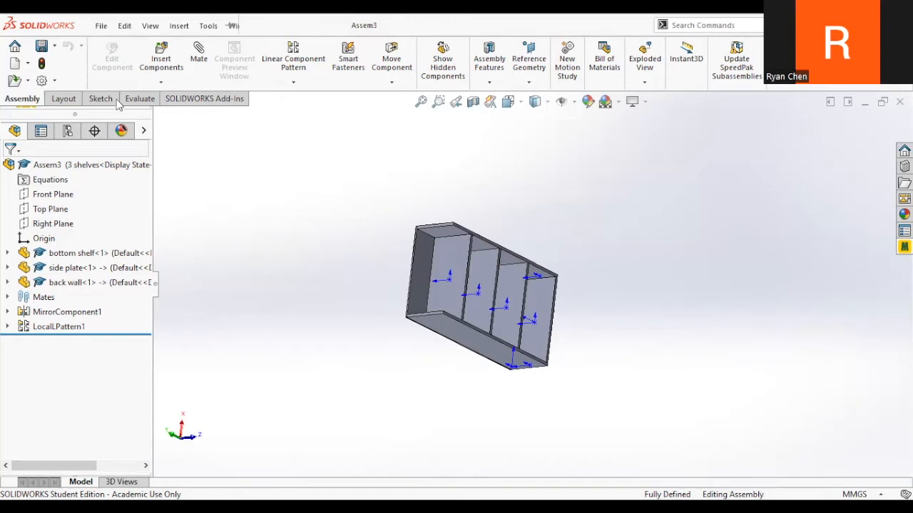
click(122, 113)
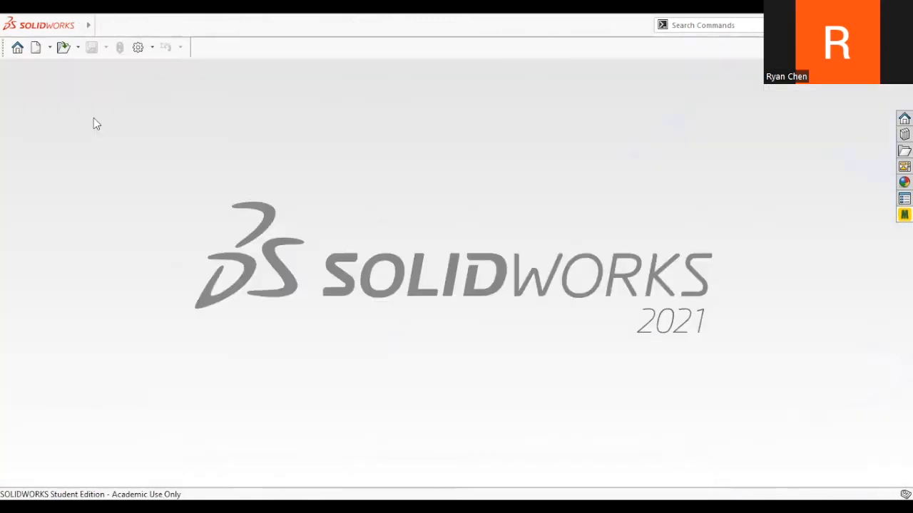
- Open the DualTurret assembly in Large Design Review mode, choosing the "No Barrels?" configuration
click(69, 52)
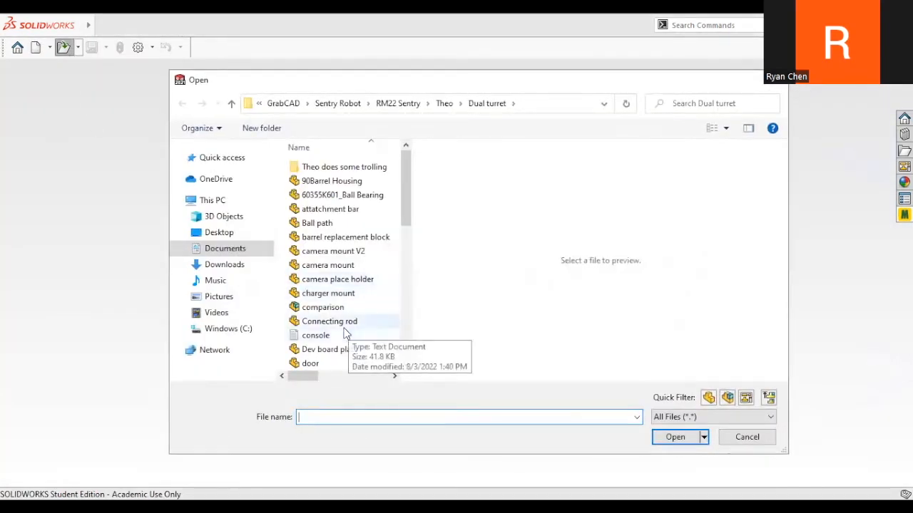
scroll(345, 334, down, 5)
scroll(345, 306, down, 2)
click(328, 167)
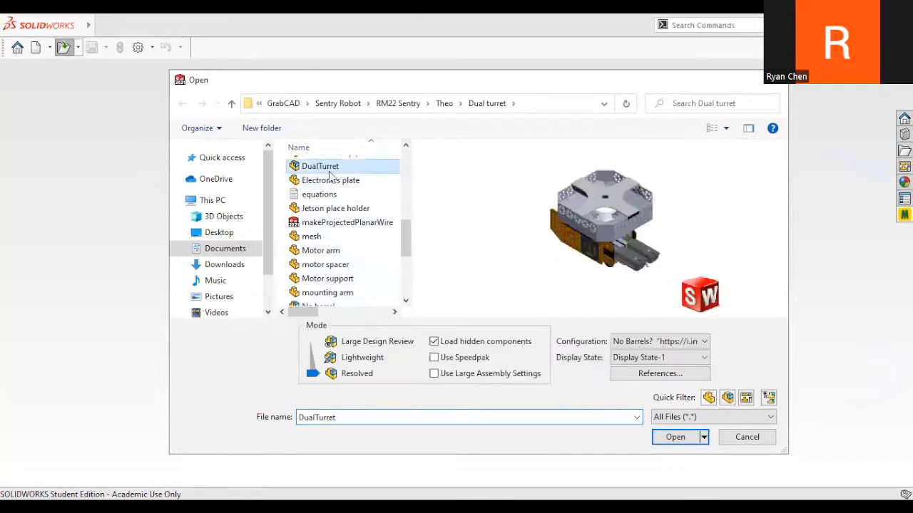
click(637, 345)
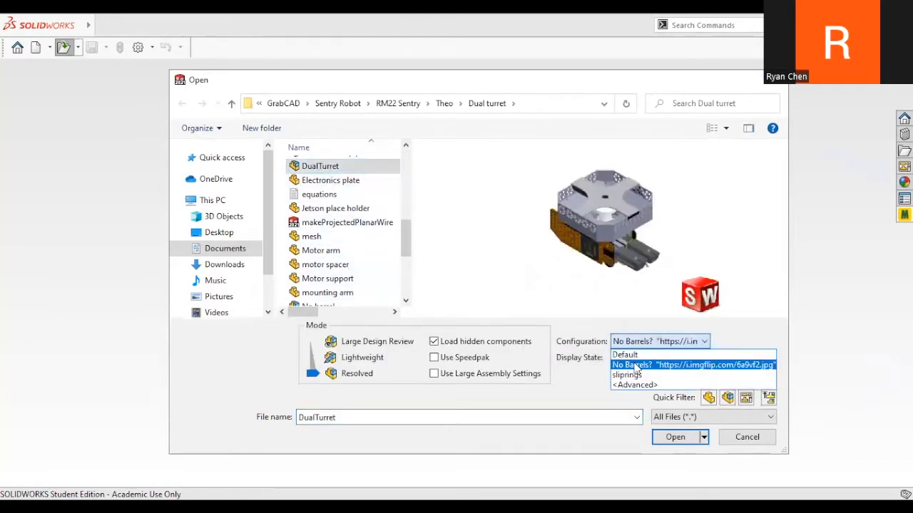
click(637, 365)
drag(314, 371, 314, 347)
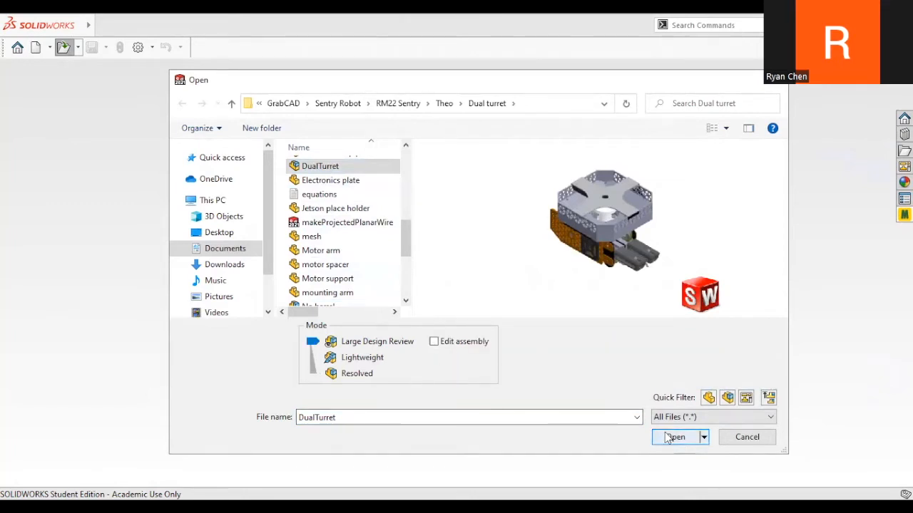
click(673, 436)
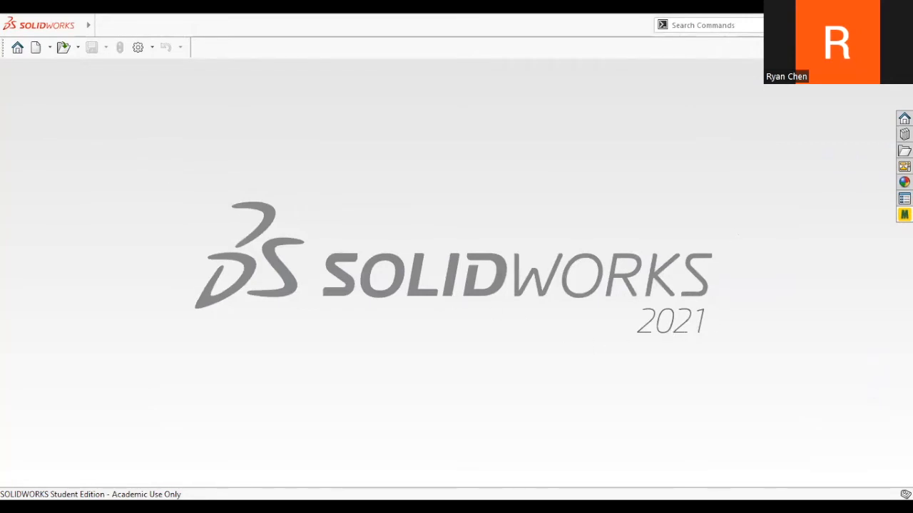
- Open the test assembly file from the RM22 Sentry folder
click(64, 47)
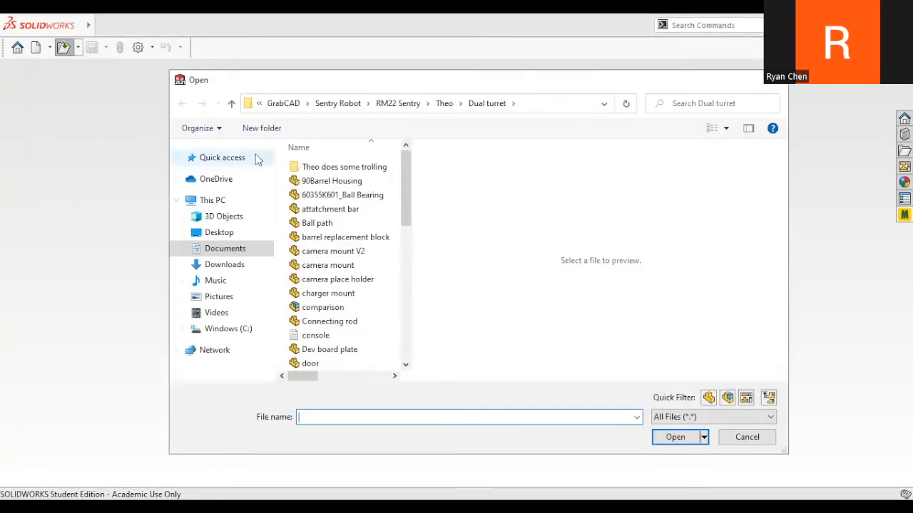
click(397, 103)
click(327, 293)
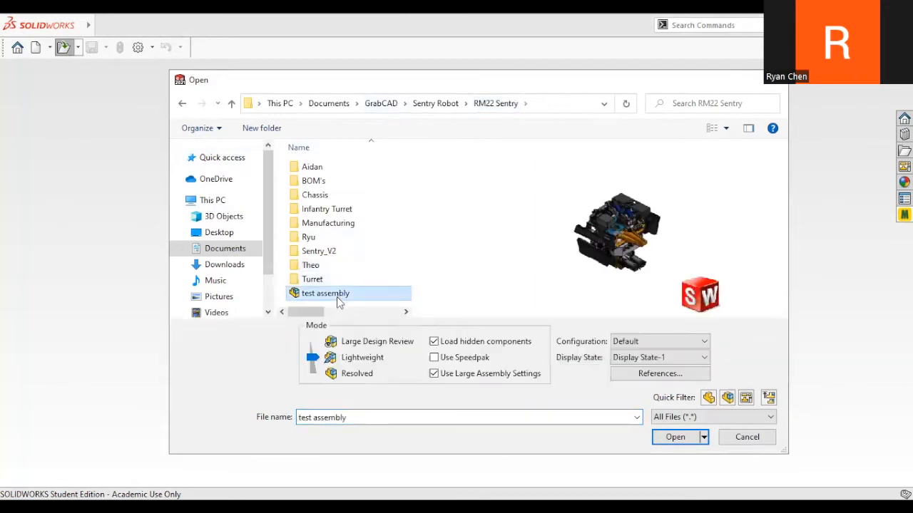
click(691, 441)
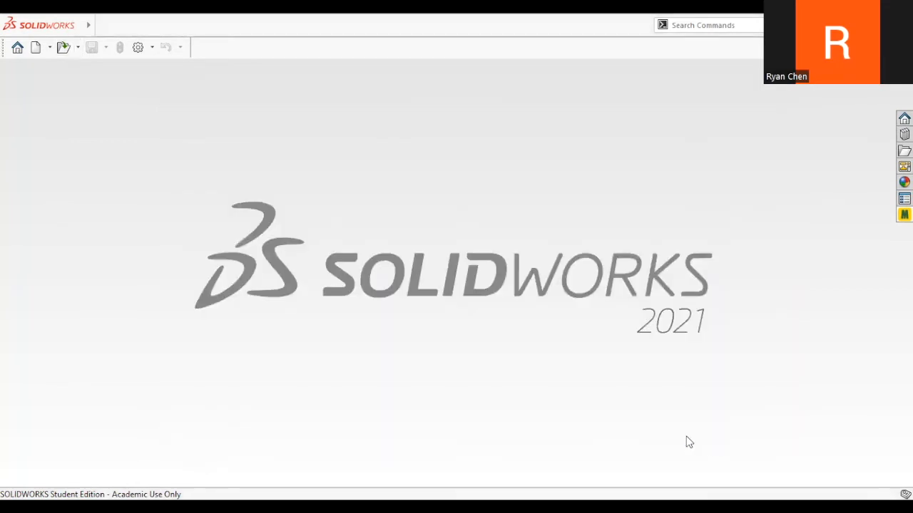
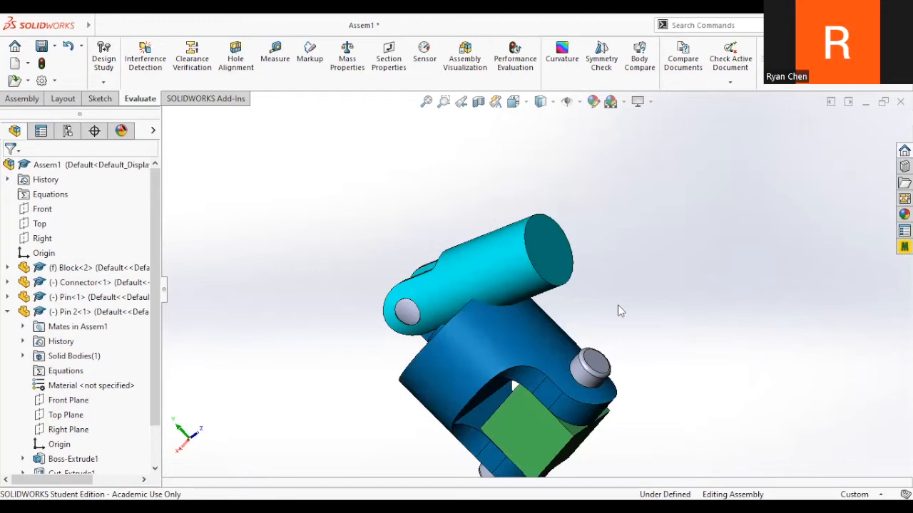
- Run Interference Detection on the whole Assem1 assembly, inspect each of the detected interferences, and exit without applying anything
mouse_move(95, 23)
click(78, 239)
click(101, 317)
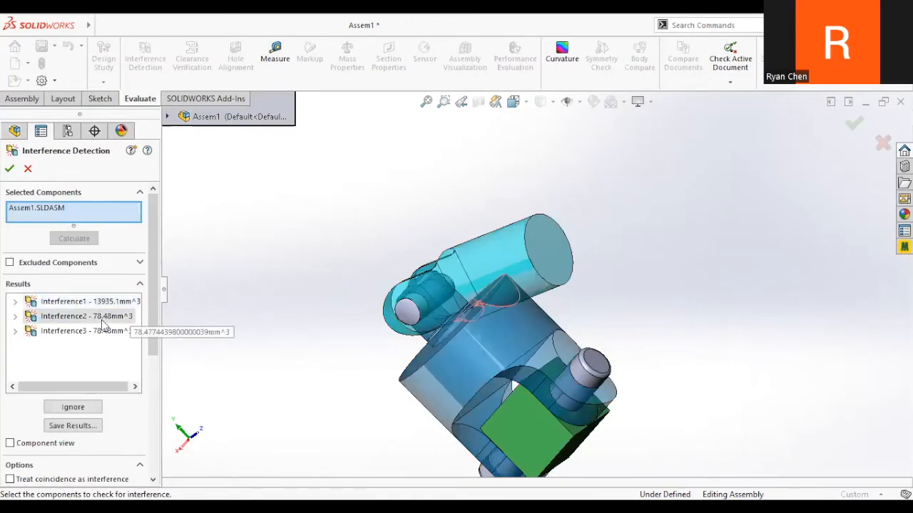
click(101, 330)
click(124, 303)
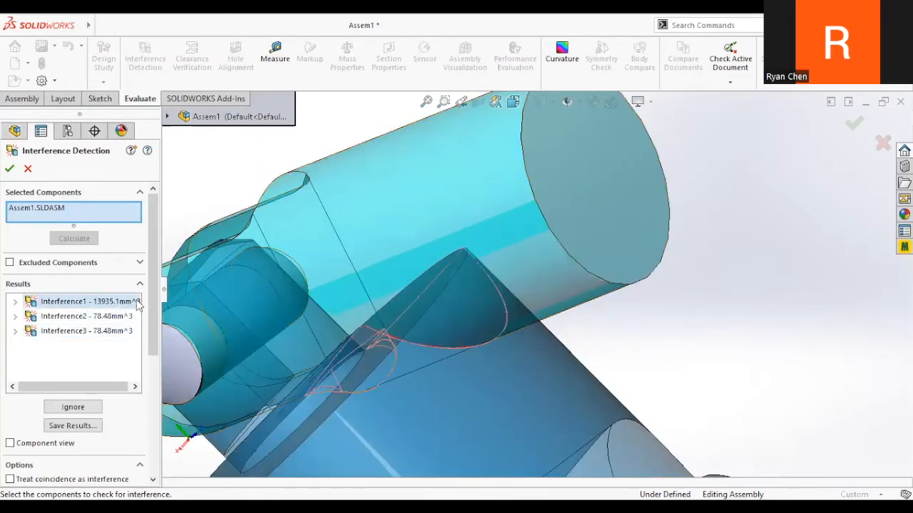
scroll(404, 329, up, 5)
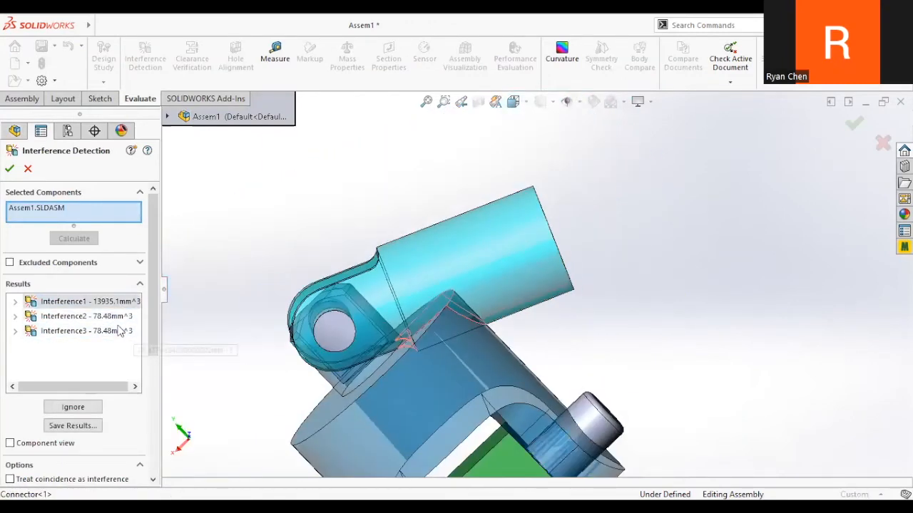
click(107, 316)
click(132, 331)
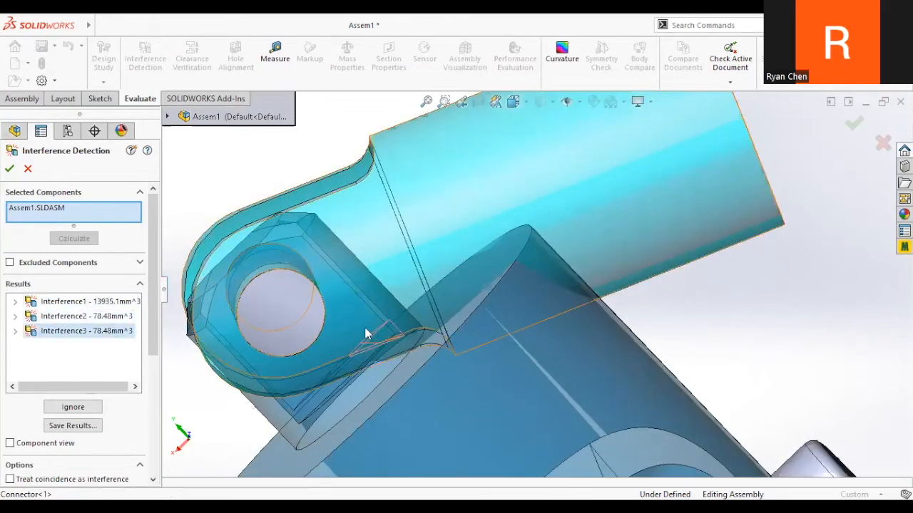
click(29, 169)
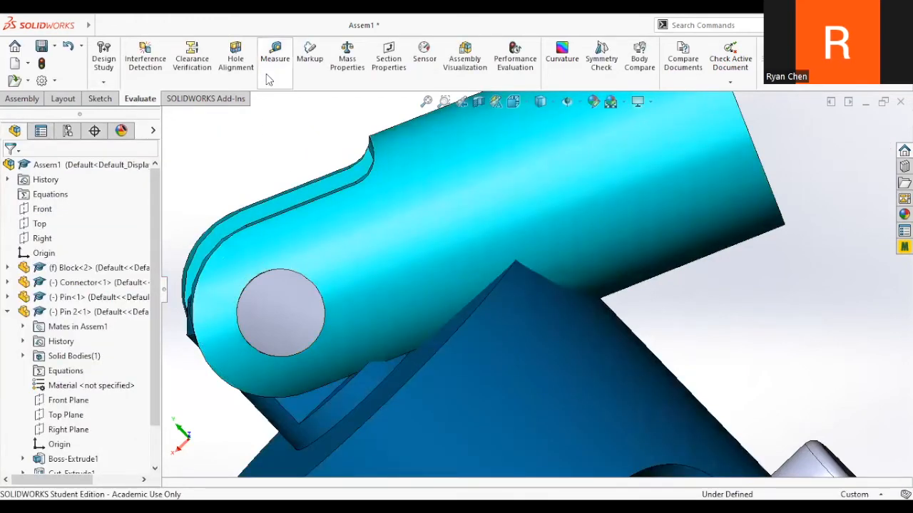
- Rebuild the assembly and review the mass properties of Assem1
click(348, 61)
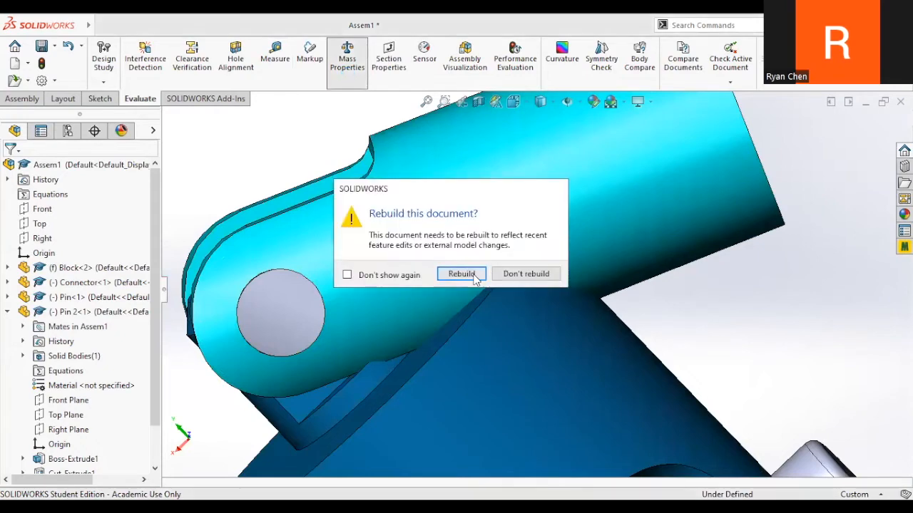
click(460, 275)
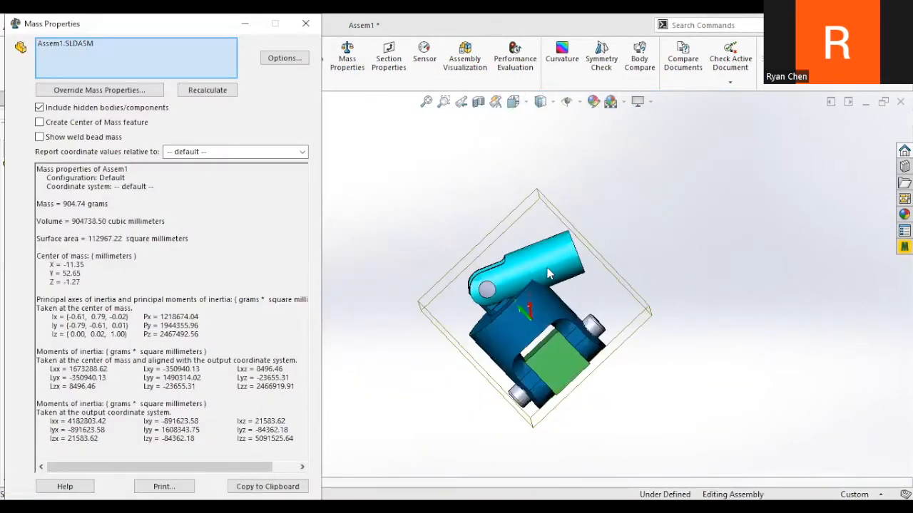
click(305, 24)
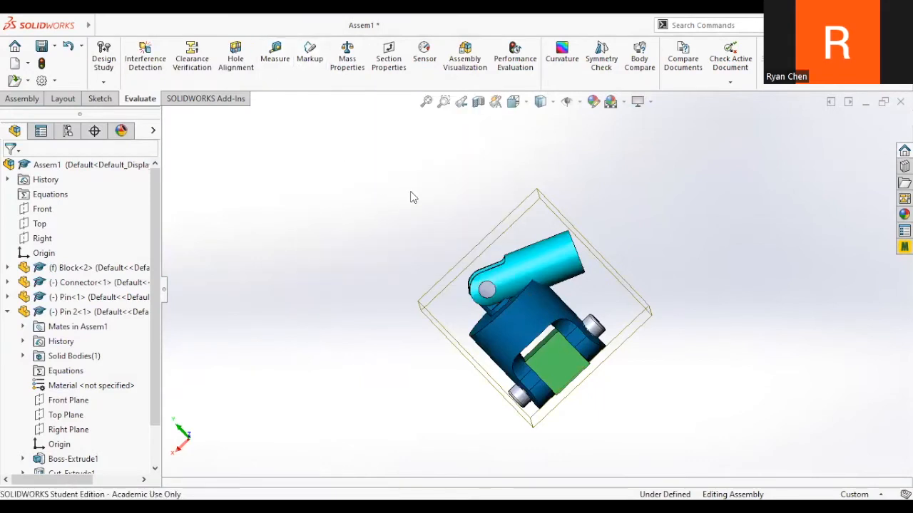
- Close the Assem1 assembly, saving all modified documents
click(100, 26)
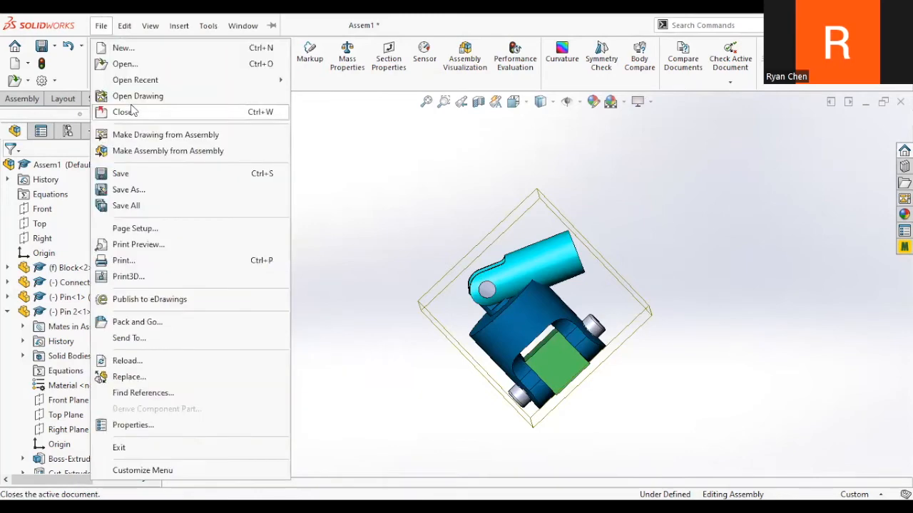
click(132, 112)
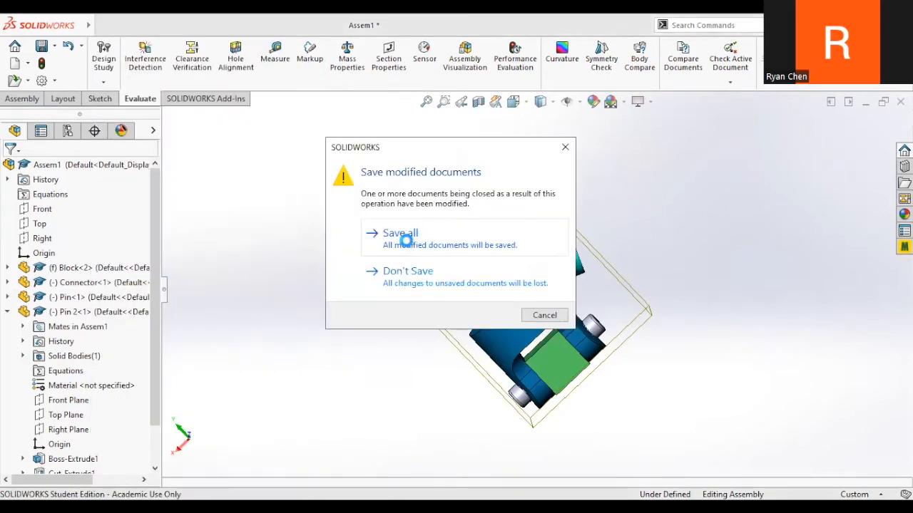
click(403, 238)
- Open the slide_plate assembly from the Errors folder on the Desktop
click(63, 48)
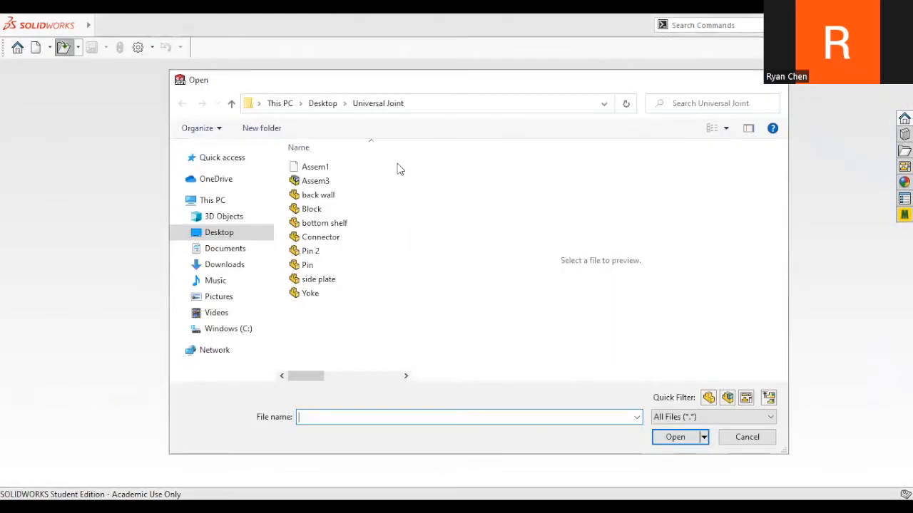
click(318, 105)
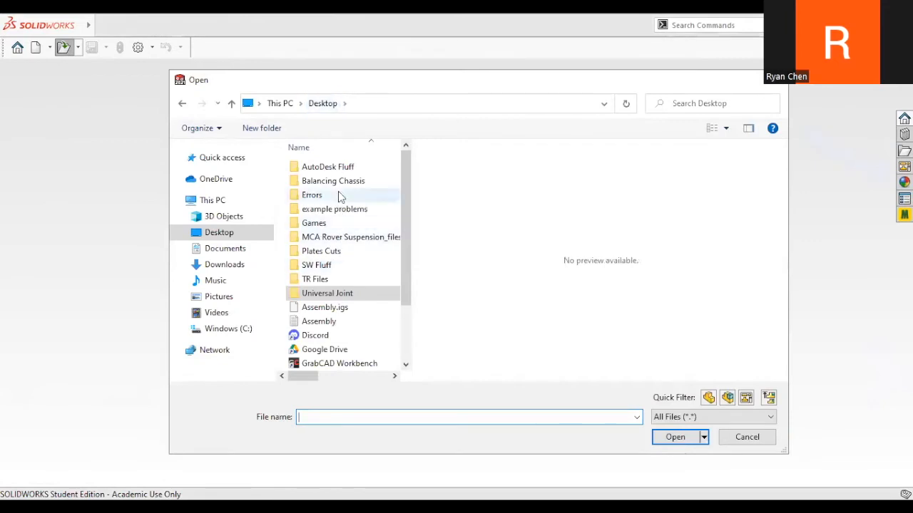
click(338, 191)
double_click(338, 194)
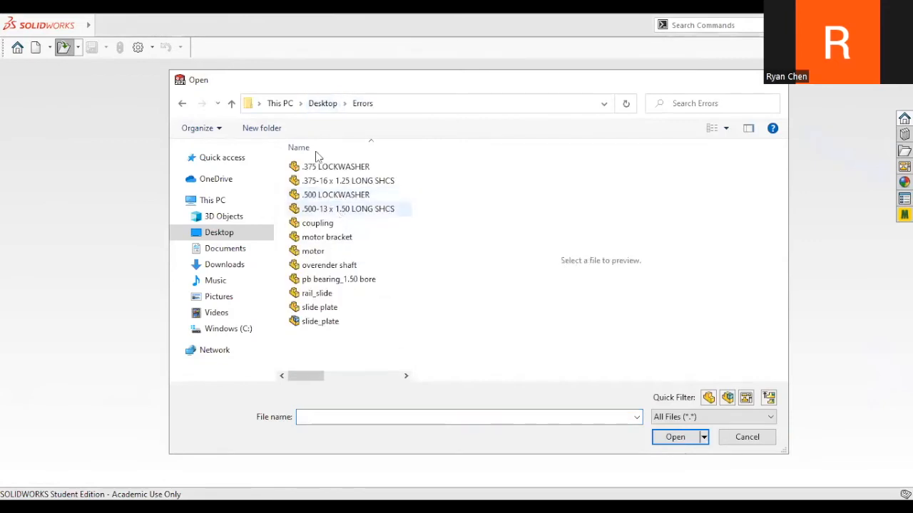
click(338, 322)
click(677, 438)
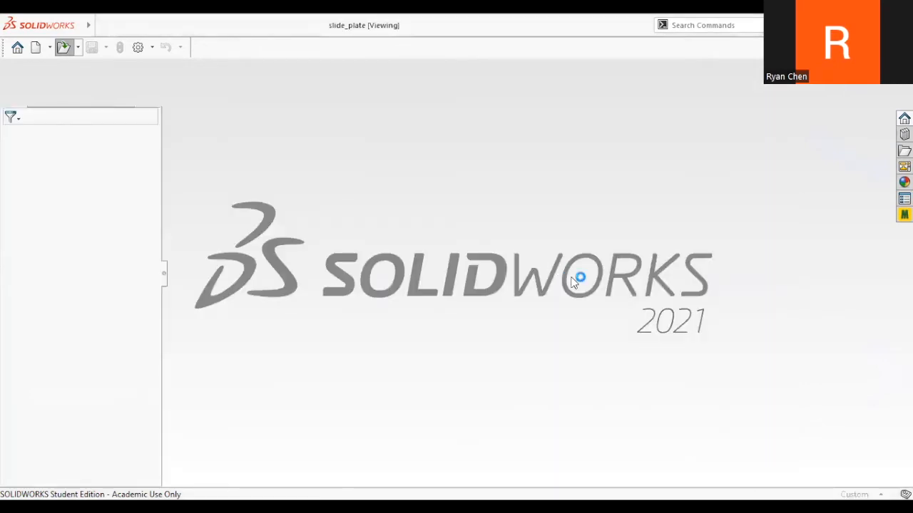
- Look over the assembly tree for errors, expand MateGroup1, and examine the geometry used by the Distance1 mate
scroll(43, 342, down, 2)
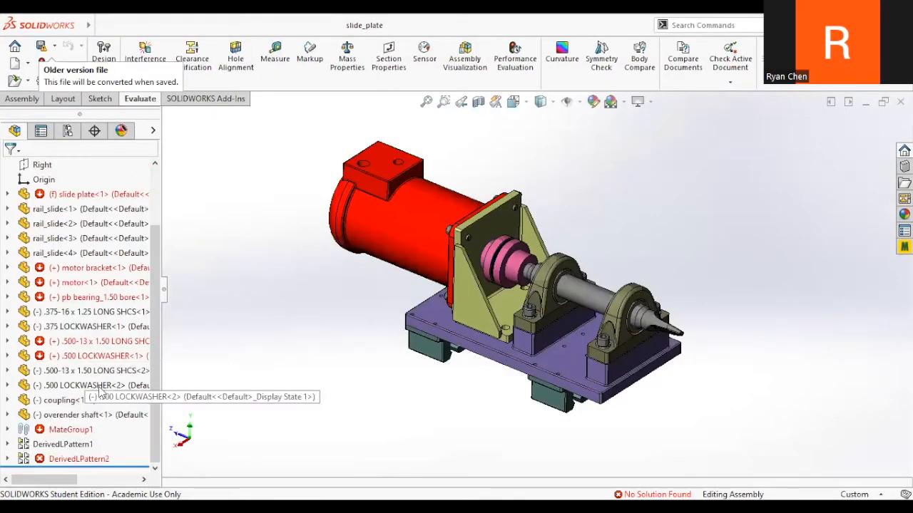
scroll(100, 388, up, 2)
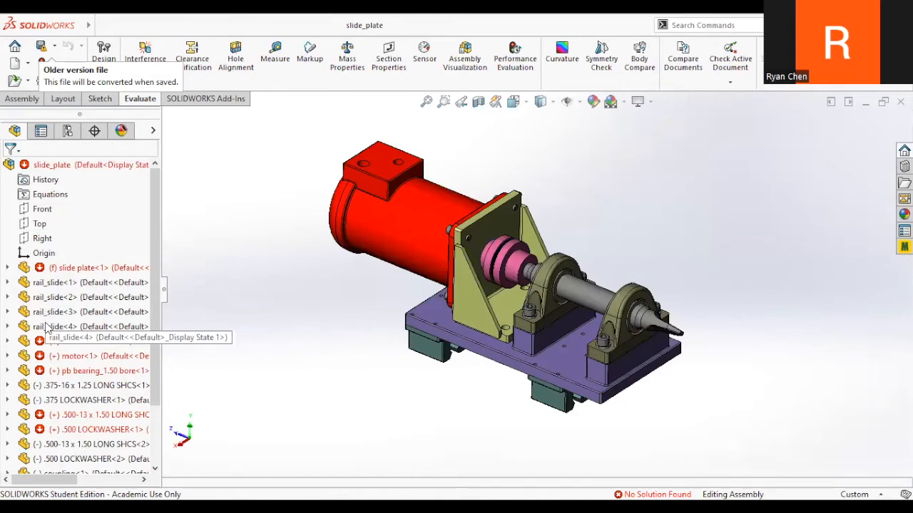
scroll(39, 279, down, 2)
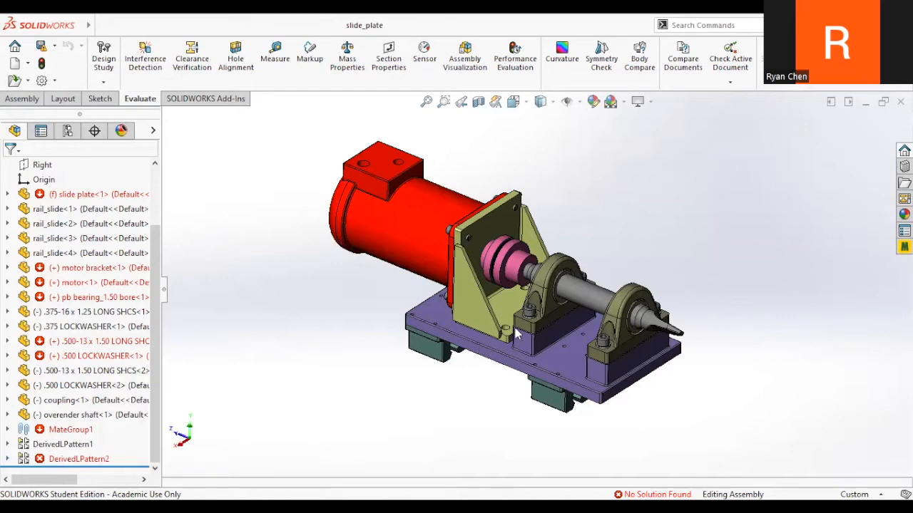
scroll(520, 326, down, 2)
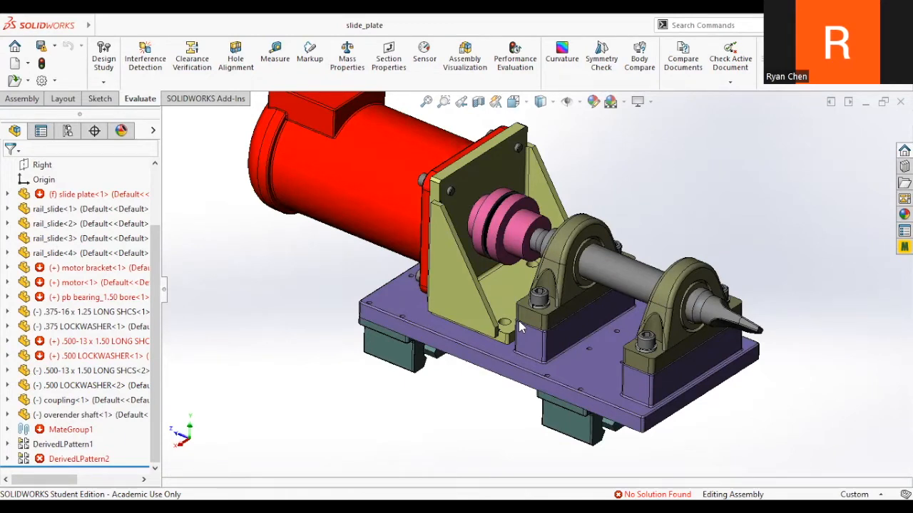
click(8, 429)
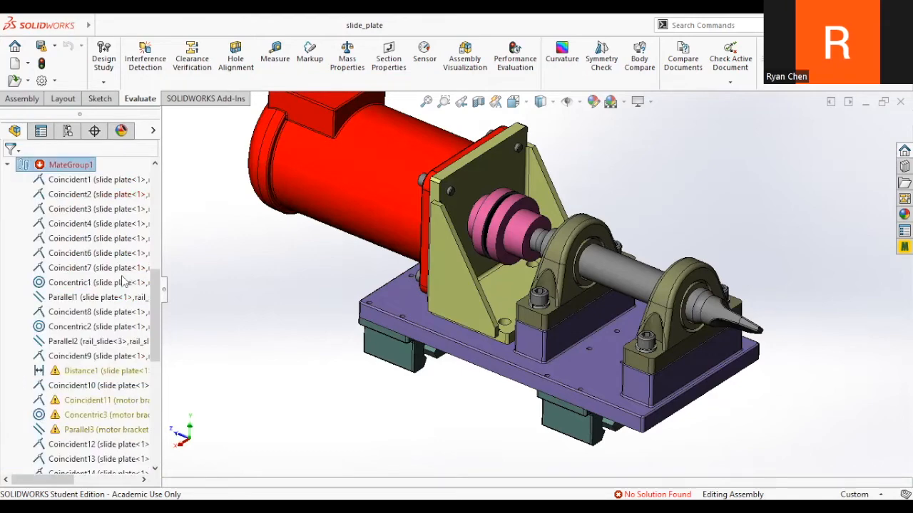
scroll(112, 325, down, 1)
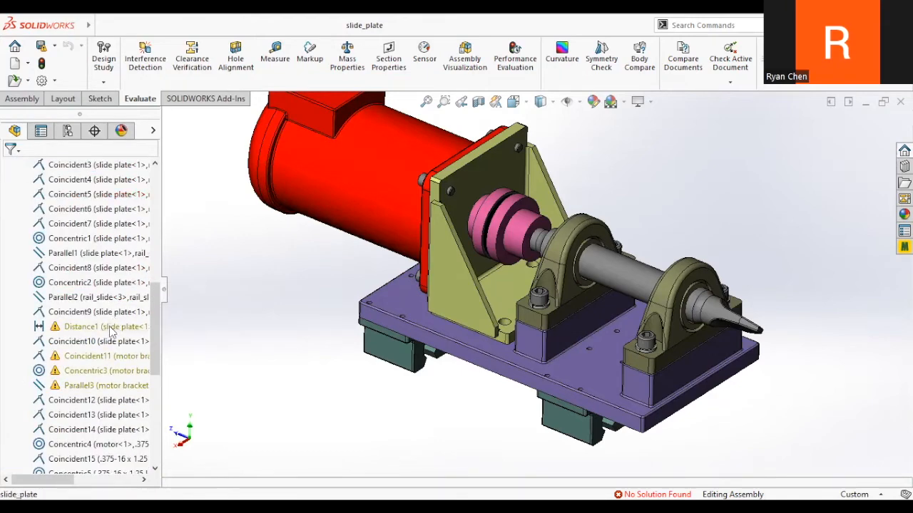
click(111, 331)
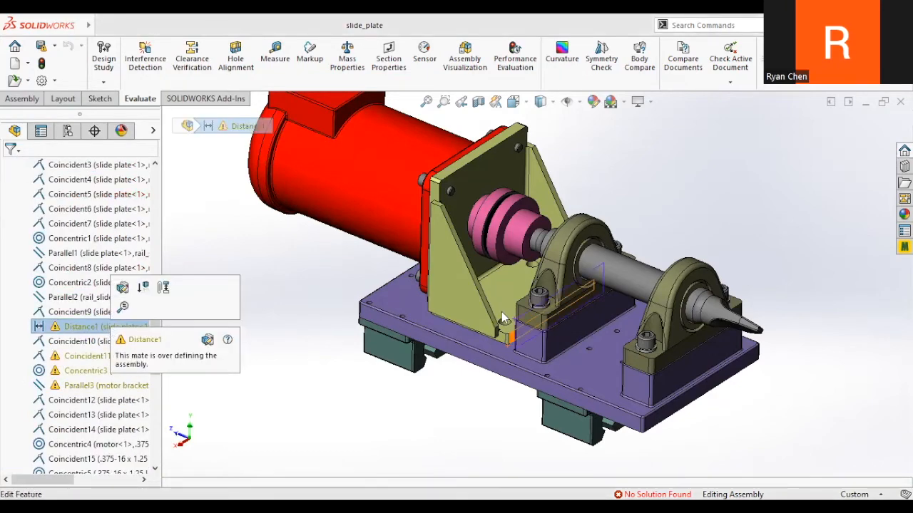
scroll(502, 318, up, 3)
middle_drag(520, 320, 524, 274)
scroll(534, 326, up, 3)
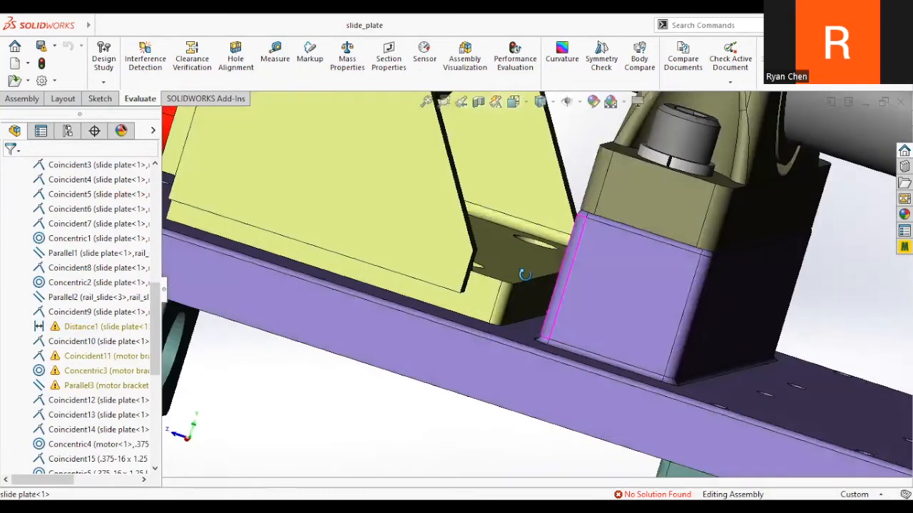
scroll(524, 274, down, 5)
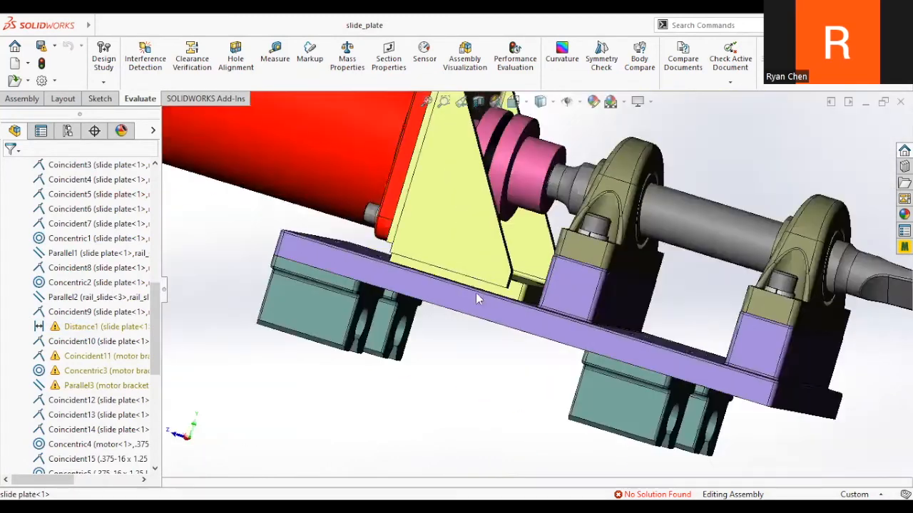
- Select the flagged mates Distance1, Coincident11, Concentric3, Parallel3, Concentric6, Coincident17, Coincident18 and Concentric7 together in MateGroup1
click(91, 327)
ctrl+click(92, 356)
ctrl+click(93, 370)
ctrl+click(92, 385)
scroll(93, 371, down, 3)
scroll(91, 371, down, 3)
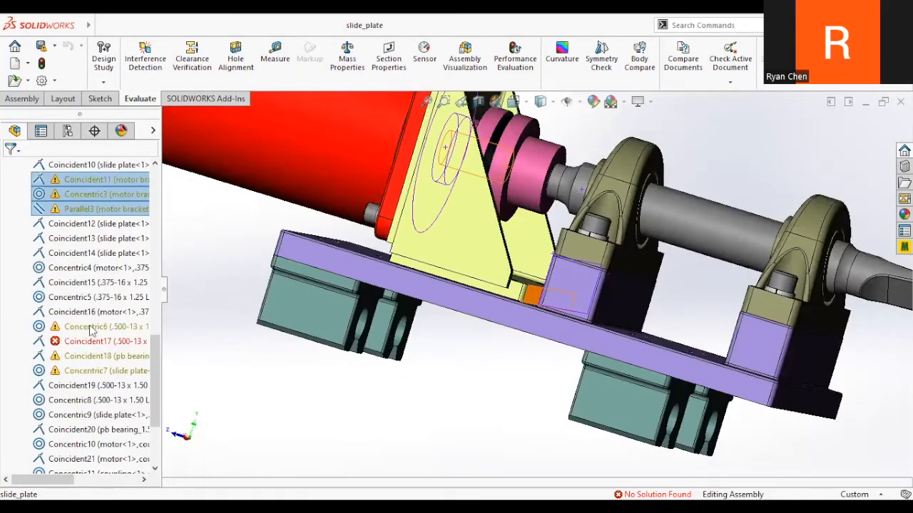
ctrl+click(90, 327)
ctrl+click(89, 341)
ctrl+click(87, 356)
ctrl+click(84, 371)
- Add the Parallel4, Concentric15, Coincident24 and Distance3 mates to the selection and examine their highlighted geometry on the model
scroll(84, 371, down, 8)
ctrl+click(85, 385)
ctrl+click(82, 400)
ctrl+click(80, 414)
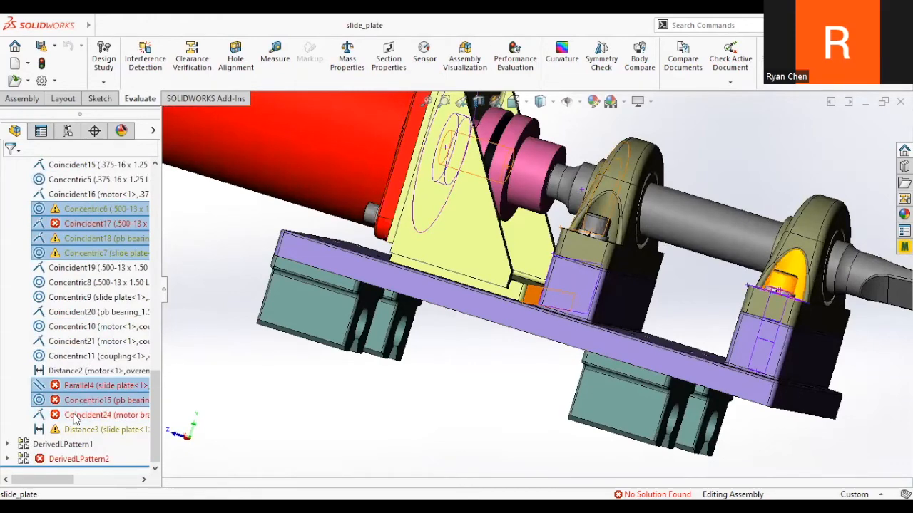
ctrl+click(80, 429)
middle_drag(585, 286, 562, 273)
scroll(562, 273, up, 3)
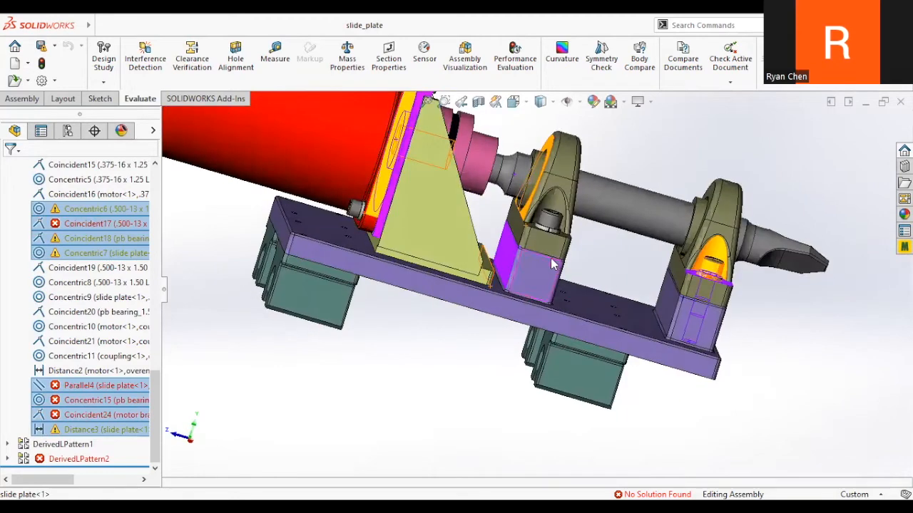
- Delete all of the selected flagged mates from MateGroup1 at once
key(Delete)
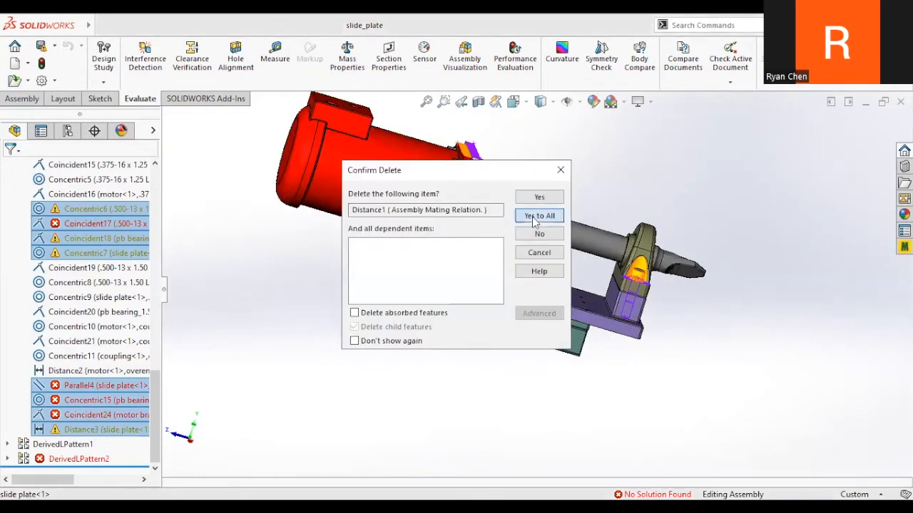
click(538, 216)
scroll(459, 255, up, 4)
middle_drag(501, 181, 527, 223)
scroll(492, 207, down, 5)
- Move the motor, the motor bracket and the two .500-13 bearing screws away from the slide plate and bearings
click(341, 303)
drag(341, 303, 583, 251)
drag(468, 335, 287, 218)
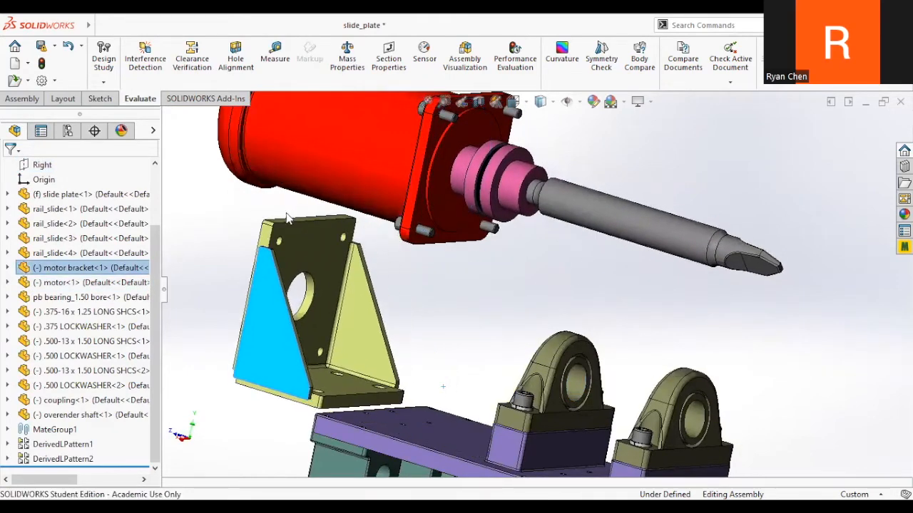
drag(519, 402, 527, 288)
drag(641, 435, 647, 303)
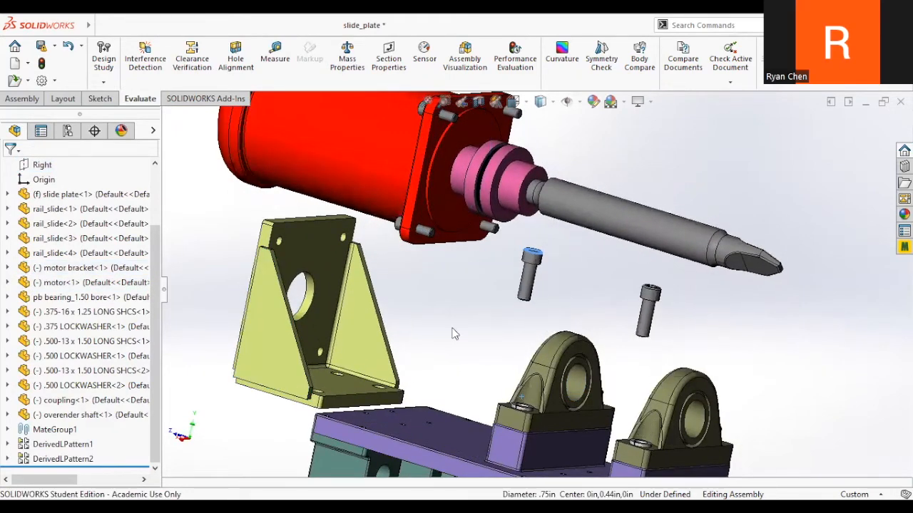
- Add a concentric mate between the shank of screw .500-13 x 1.50 LONG SHCS<3> and the inner edge of .500 LOCKWASHER<4>
scroll(505, 365, up, 3)
scroll(505, 366, down, 3)
click(564, 268)
scroll(590, 253, down, 3)
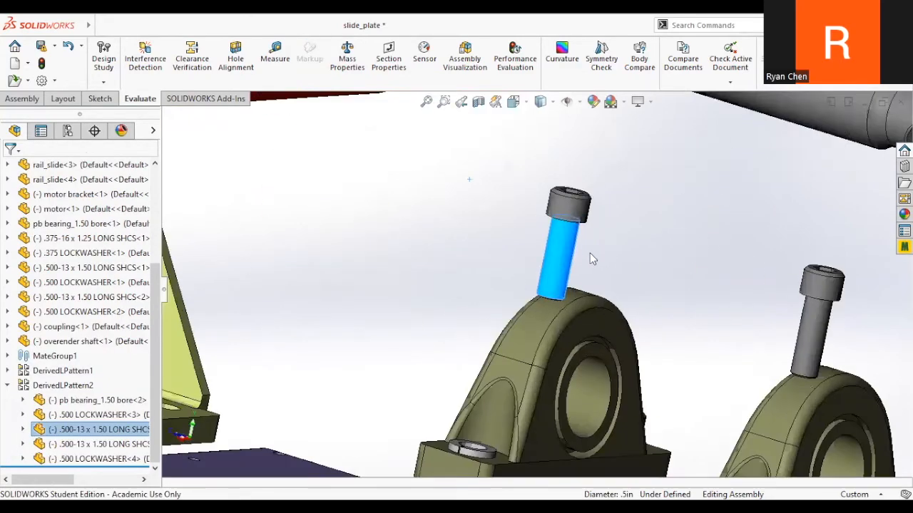
click(616, 287)
scroll(578, 257, up, 3)
scroll(546, 255, down, 6)
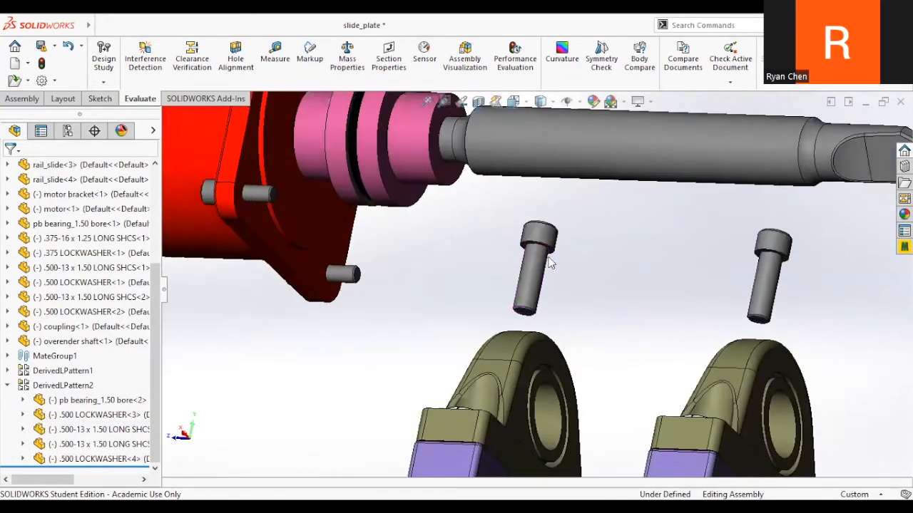
click(546, 256)
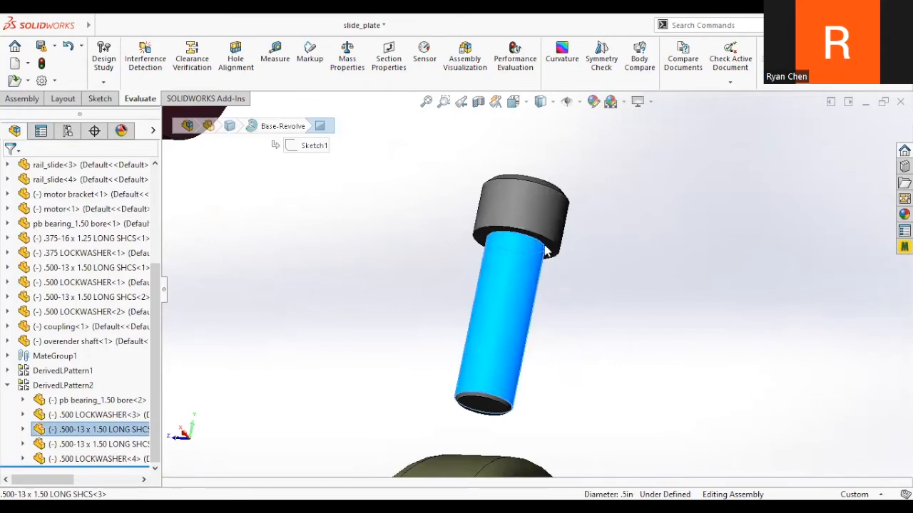
scroll(550, 358, up, 3)
scroll(555, 295, down, 6)
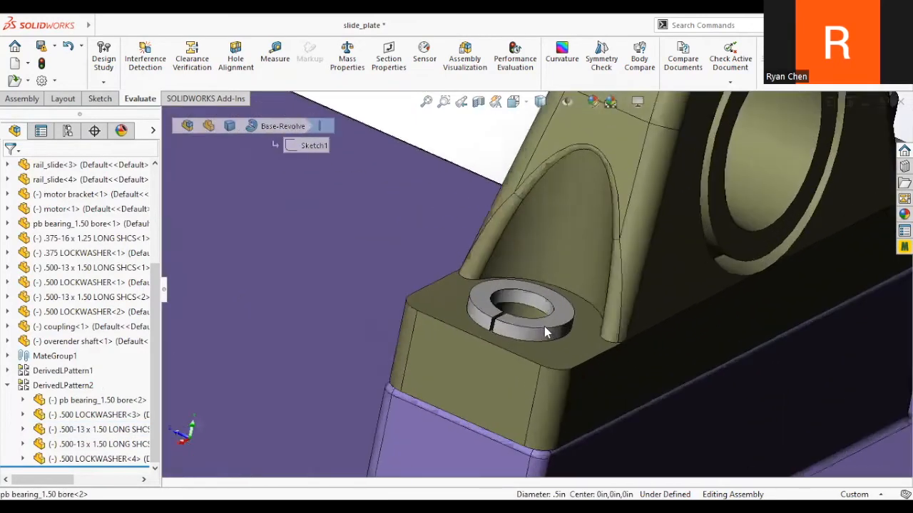
click(555, 295)
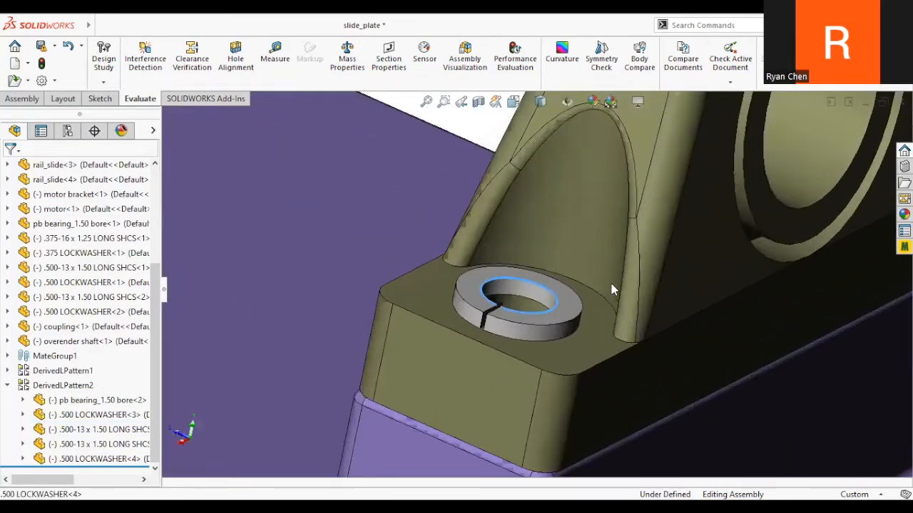
scroll(612, 288, up, 3)
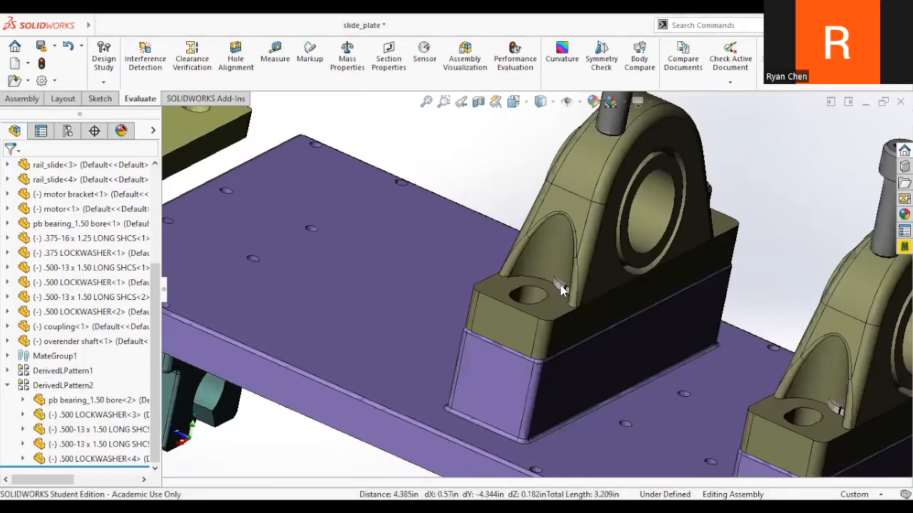
- Move .500 LOCKWASHER<4> up out of the bearing block to just below its screw
scroll(509, 298, down, 1)
drag(526, 294, 462, 124)
scroll(475, 119, up, 2)
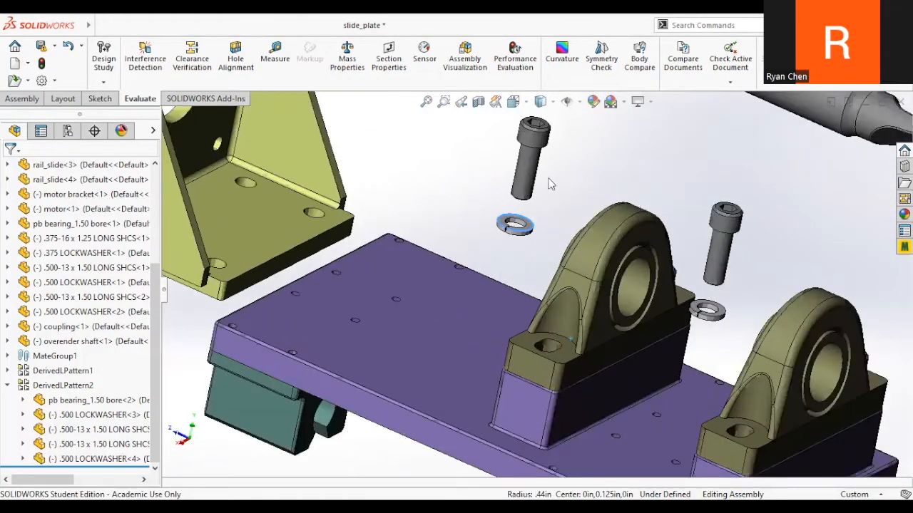
- Try to mate the underside of the screw's head to the top face of .500 LOCKWASHER<4>
click(542, 223)
scroll(542, 224, down, 3)
click(497, 235)
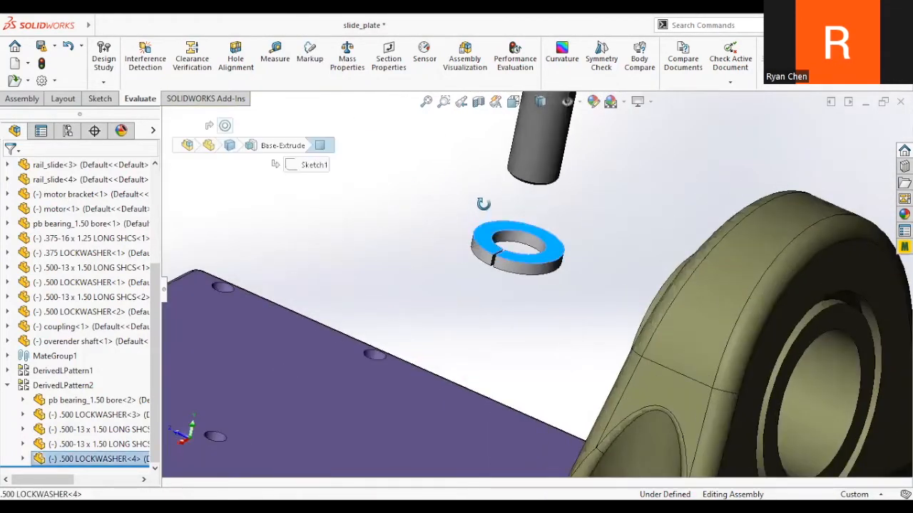
scroll(525, 179, up, 3)
scroll(526, 179, down, 4)
ctrl+click(542, 214)
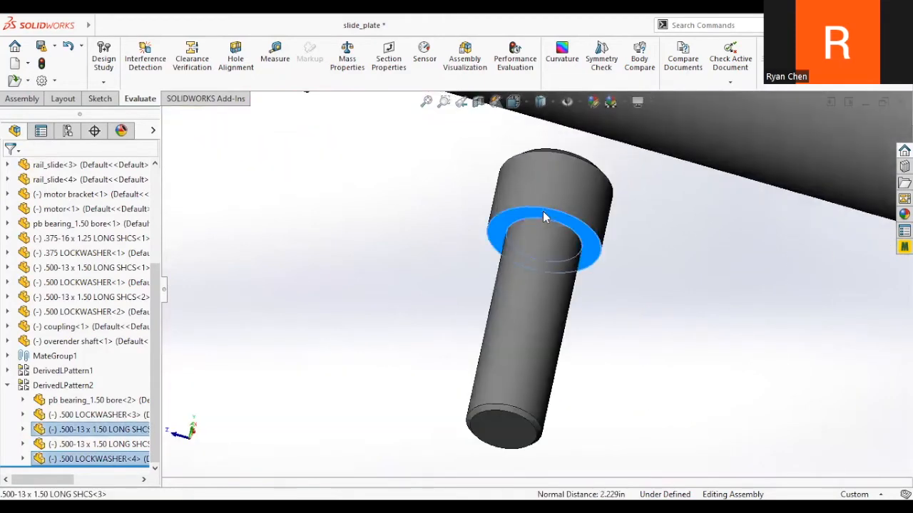
click(602, 253)
click(589, 248)
scroll(556, 301, up, 4)
middle_drag(519, 365, 479, 457)
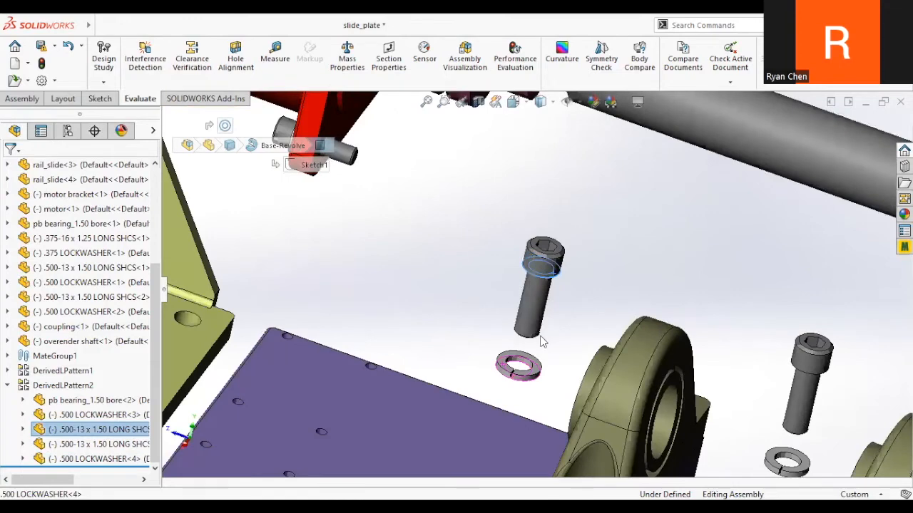
scroll(540, 337, down, 5)
ctrl+click(540, 337)
click(578, 325)
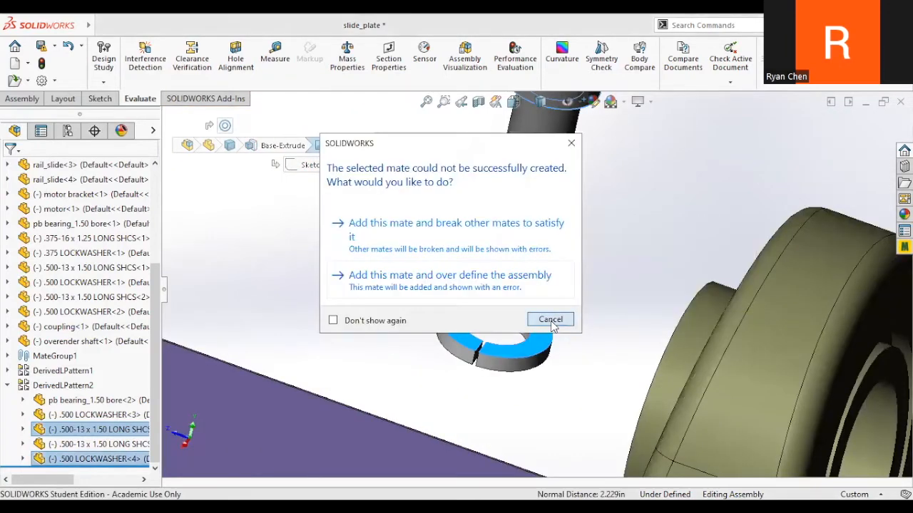
click(538, 320)
- Review the mates of .500 LOCKWASHER<4> and slide the washer up its screw toward the head
scroll(532, 313, up, 4)
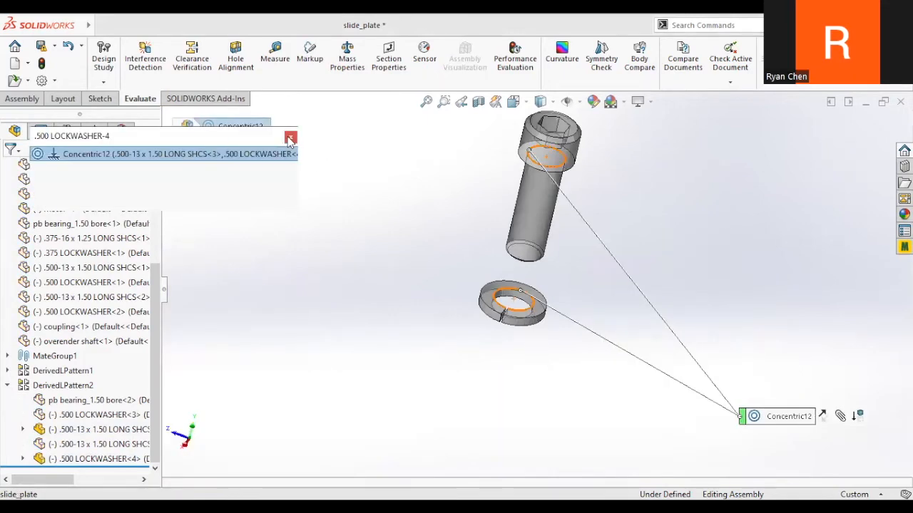
click(290, 137)
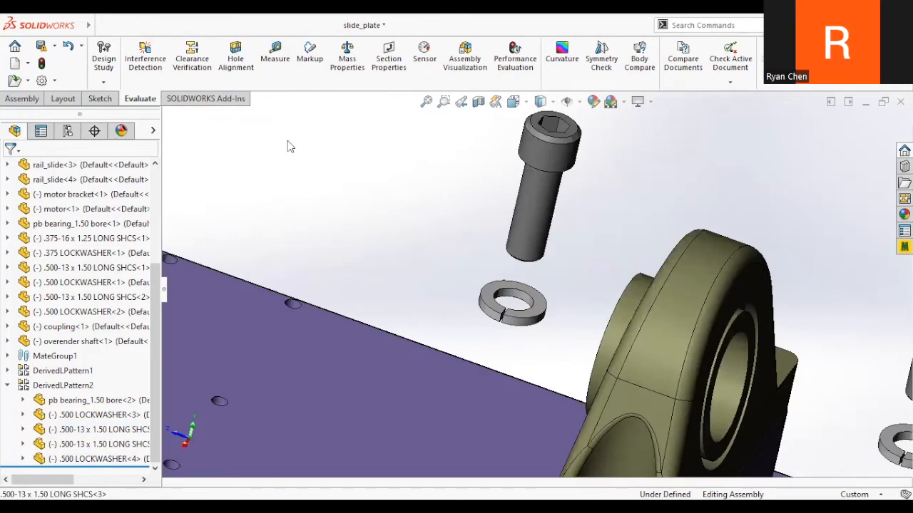
drag(512, 307, 528, 158)
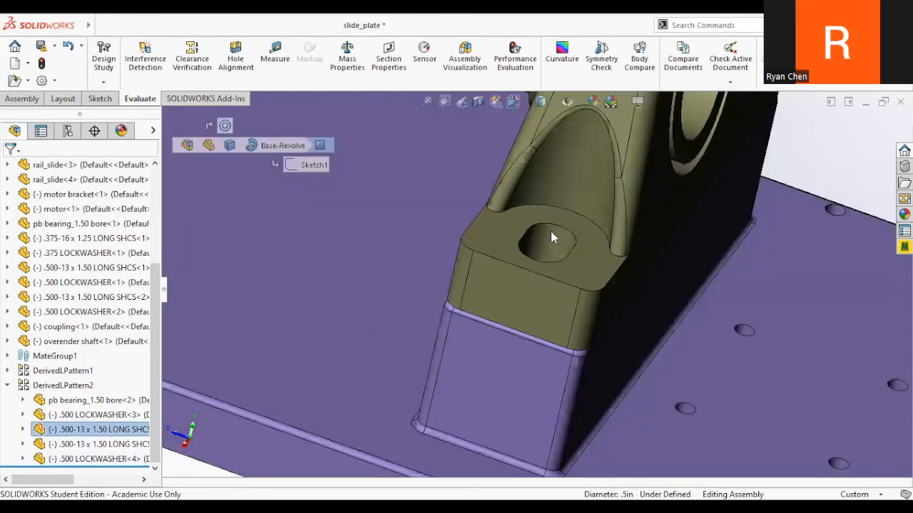
- Try to mate the shank of .500-13 x 1.50 LONG SHCS<3> to the mounting slot of pb bearing_1.50 bore<2>
ctrl+click(551, 234)
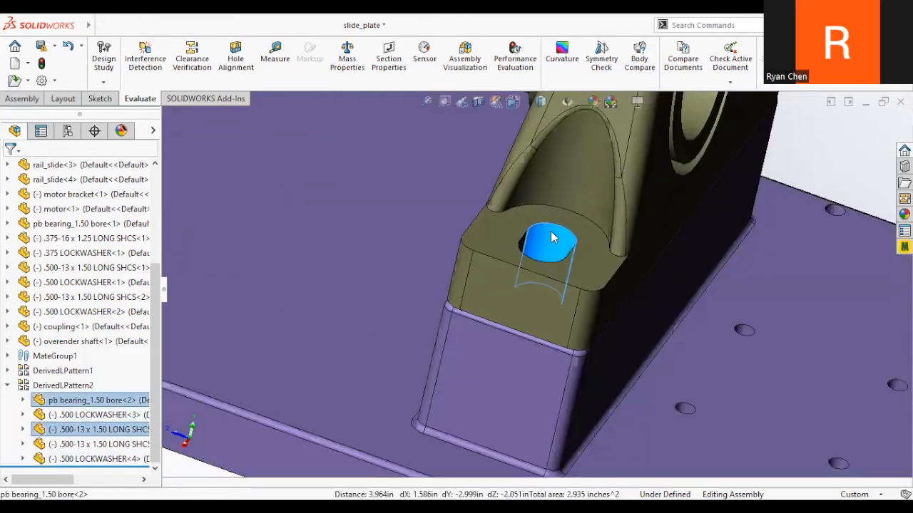
ctrl+click(628, 234)
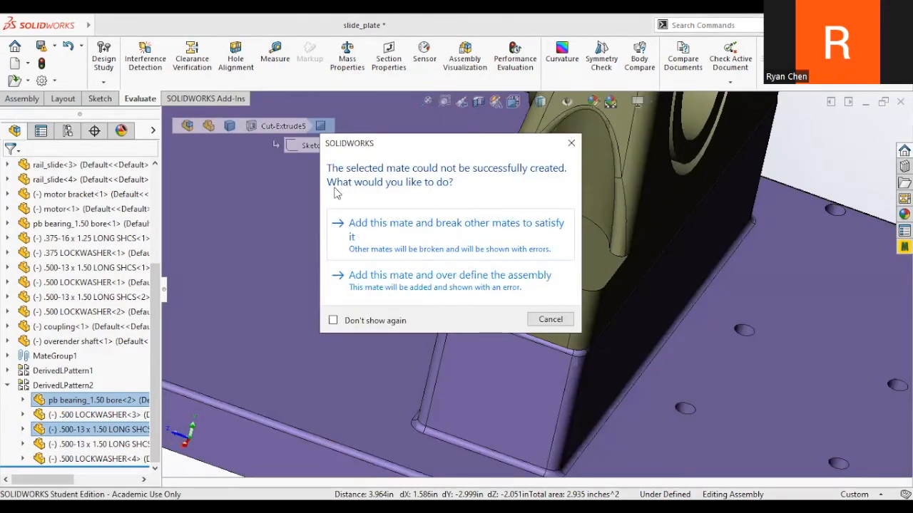
click(550, 319)
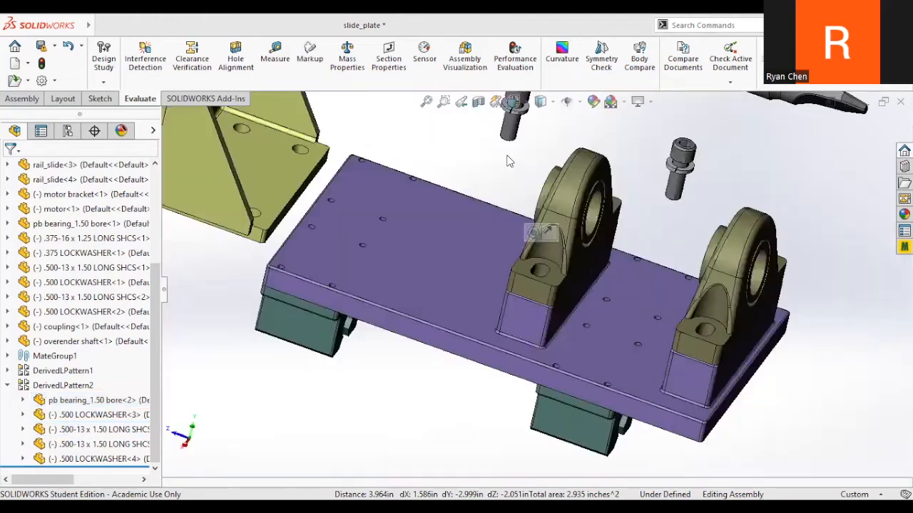
- Examine how the loose screws and lockwashers line up with the bearing mounting slots from above, below and the side
scroll(564, 271, up, 3)
middle_drag(557, 267, 579, 250)
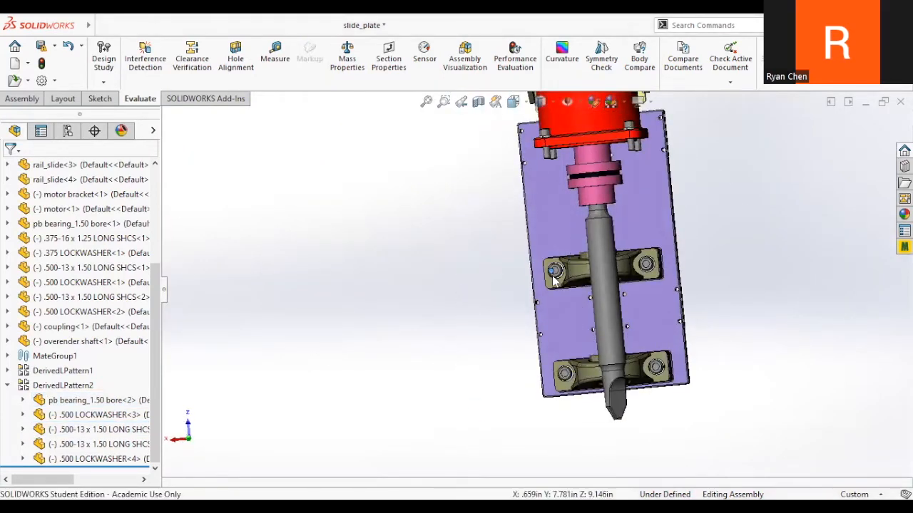
scroll(536, 292, down, 3)
middle_drag(607, 346, 615, 218)
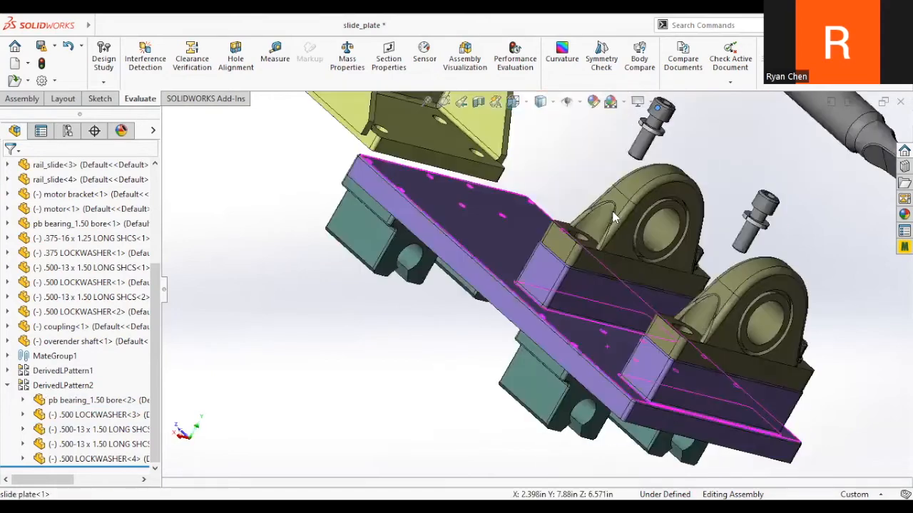
click(578, 232)
scroll(650, 154, down, 4)
middle_drag(651, 154, 631, 176)
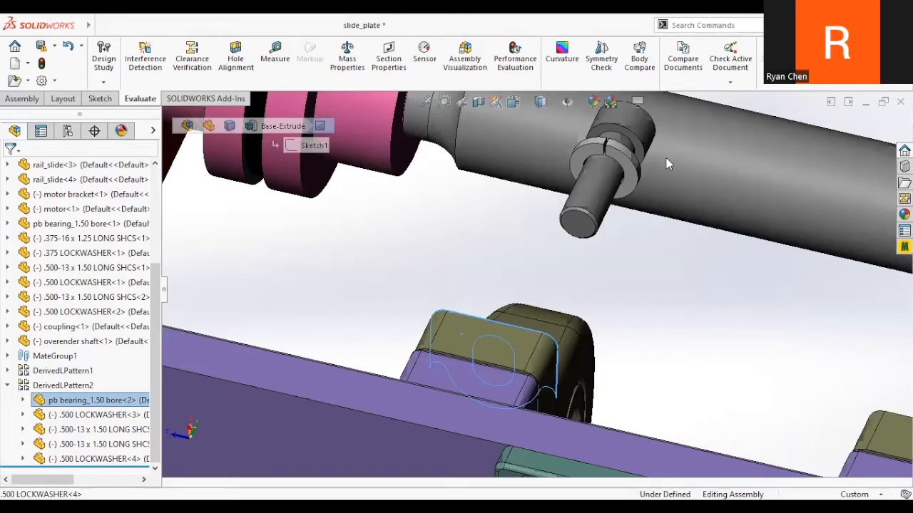
click(492, 281)
scroll(492, 281, up, 4)
middle_drag(492, 281, 429, 318)
scroll(429, 318, up, 4)
scroll(471, 349, down, 3)
scroll(486, 337, up, 3)
scroll(487, 337, down, 5)
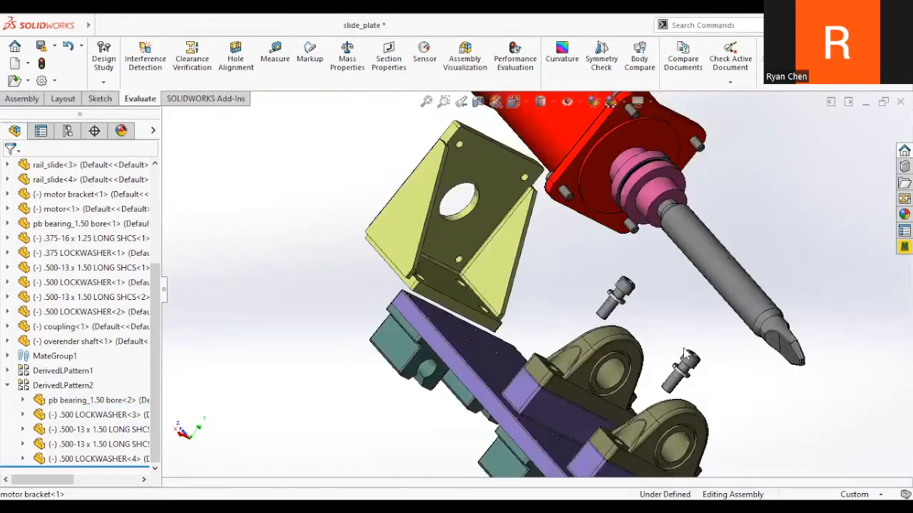
- Undo the added mate, the component moves and the deletion of the flagged mates
middle_drag(684, 348, 670, 326)
scroll(670, 325, down, 6)
scroll(669, 324, up, 3)
scroll(669, 324, down, 4)
scroll(668, 324, up, 6)
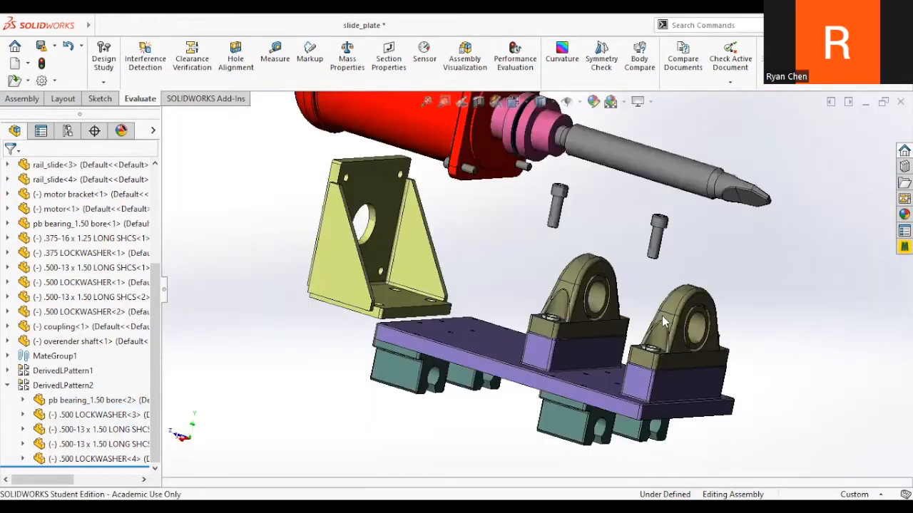
scroll(661, 311, down, 1)
key(ctrl+z)
key(ctrl+z)
key(ctrl+z)
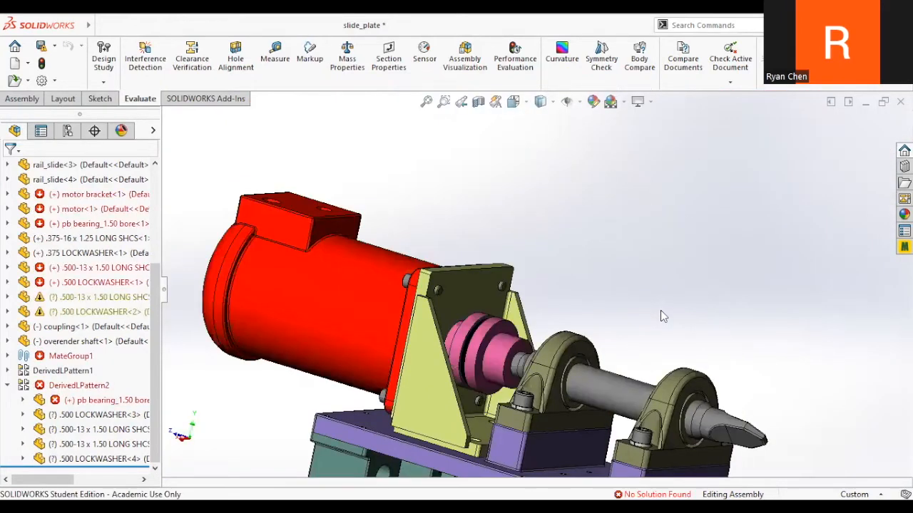
- Open MateXpert for MateGroup1 and diagnose the mate problems
scroll(52, 348, up, 2)
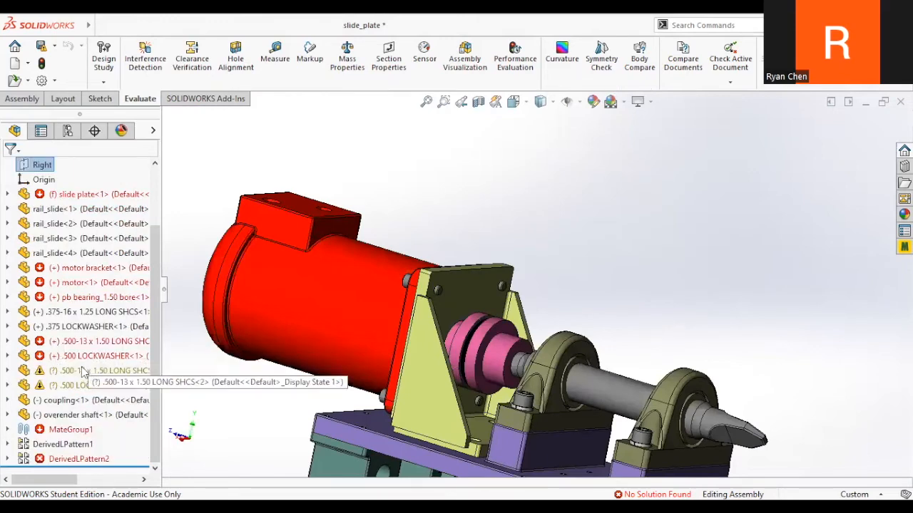
right_click(48, 433)
click(135, 269)
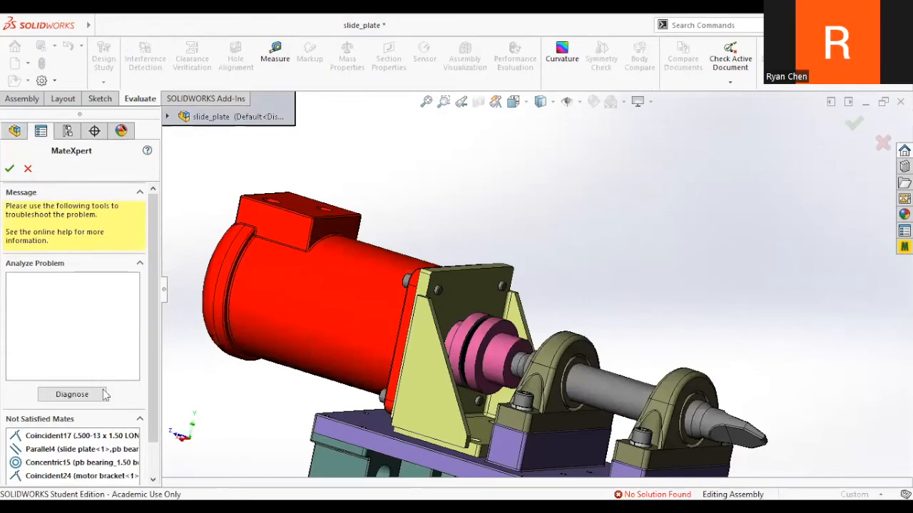
click(94, 394)
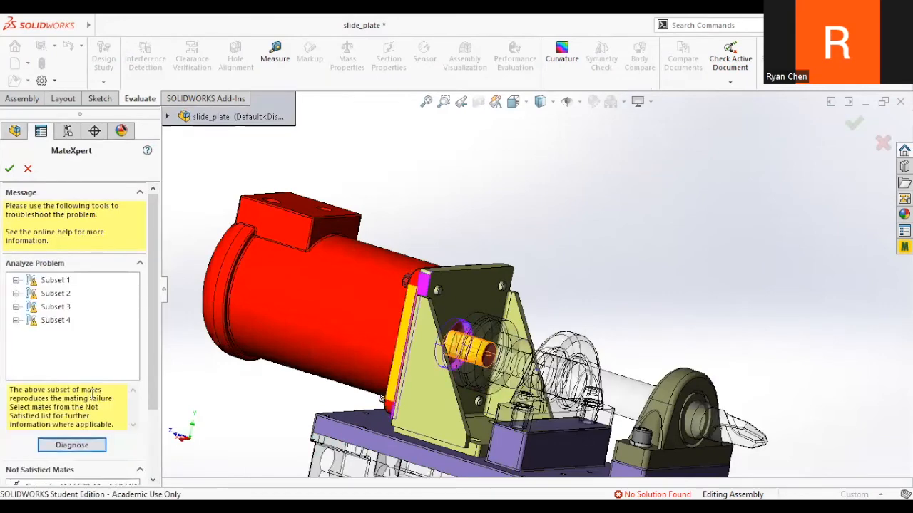
- Flip the alignment of the unsatisfied Coincident17 mate and run the diagnosis again
drag(150, 346, 153, 439)
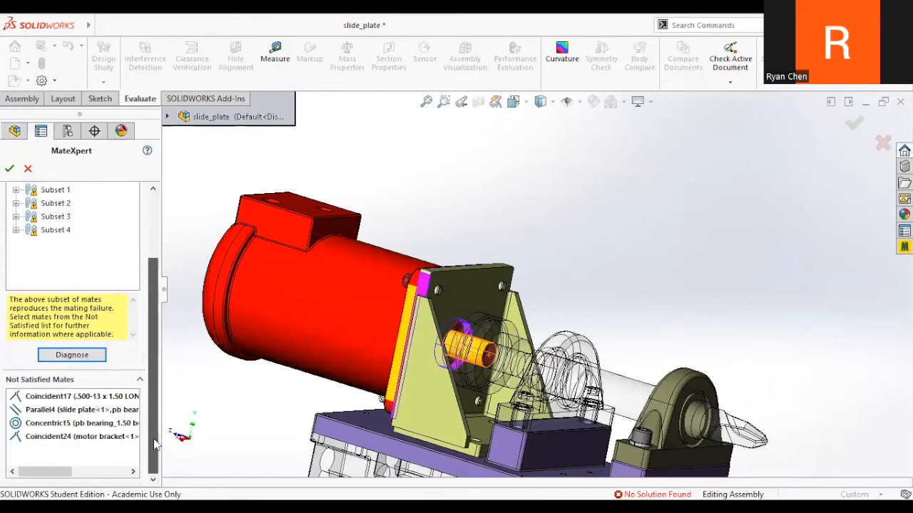
click(95, 396)
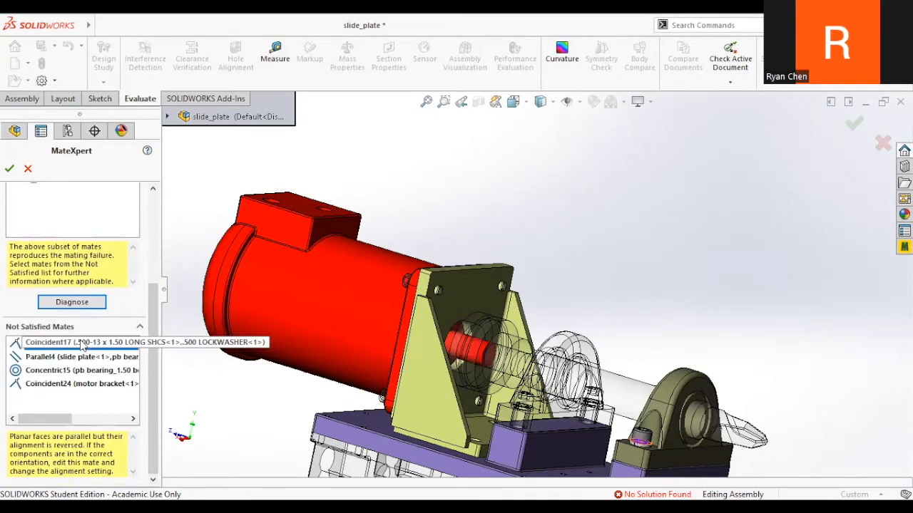
right_click(82, 345)
click(103, 365)
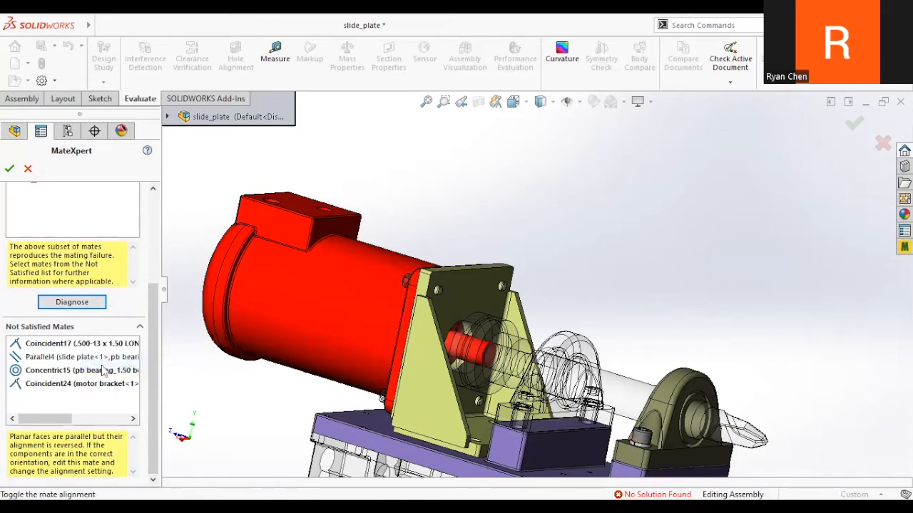
scroll(278, 402, up, 3)
click(78, 301)
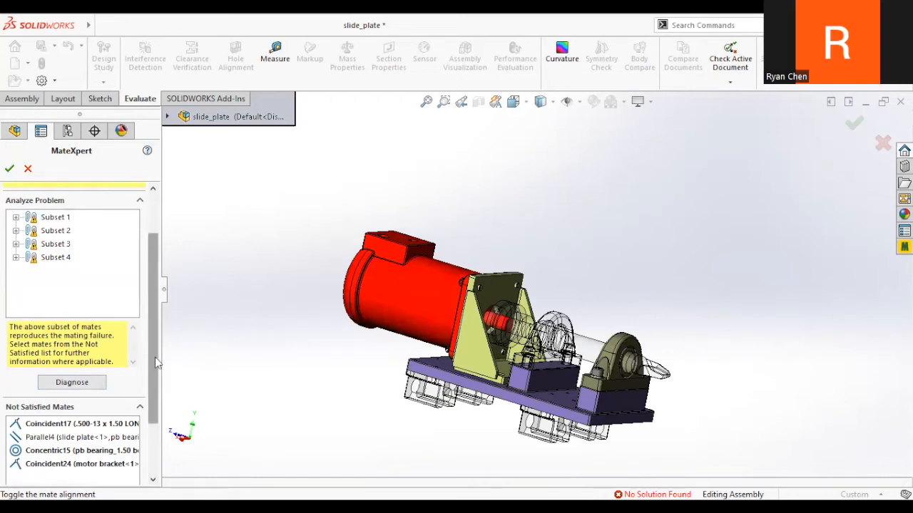
- Check the diagnostic information for the unsatisfied Coincident24 mate and suppress that mate
scroll(138, 346, down, 3)
click(80, 383)
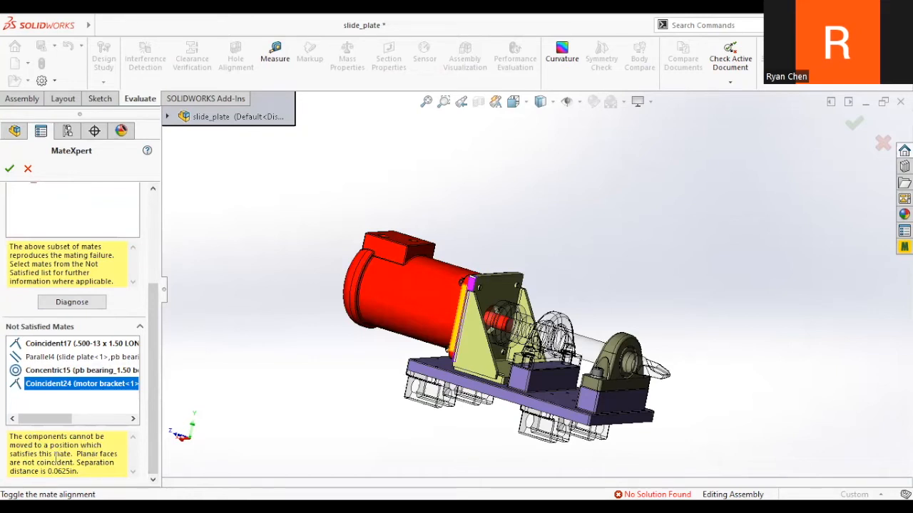
right_click(90, 386)
click(124, 393)
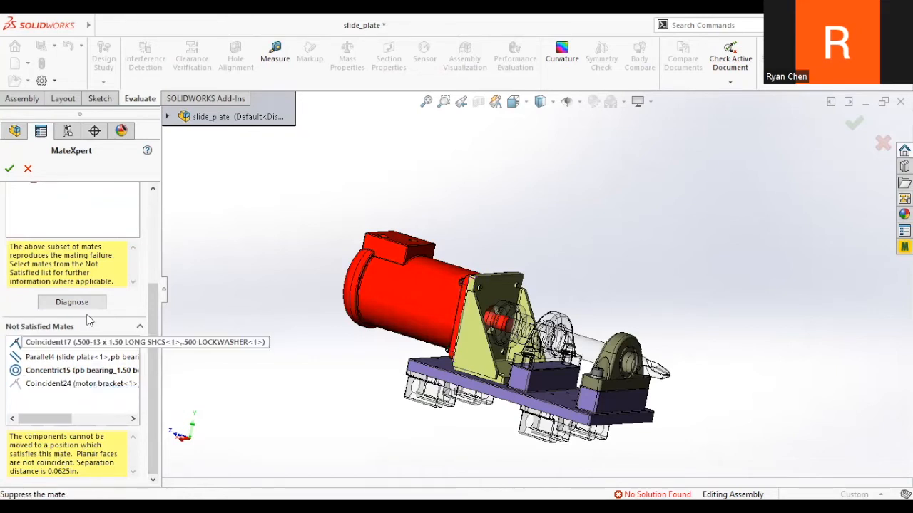
- Run the MateXpert diagnosis again and inspect the diagnostic information for the unsatisfied Concentric15 mate
click(87, 302)
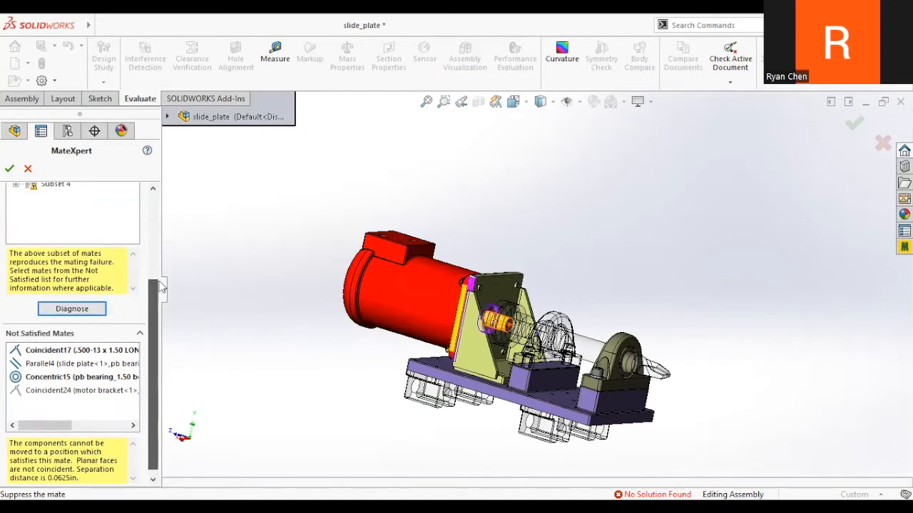
scroll(105, 431, down, 3)
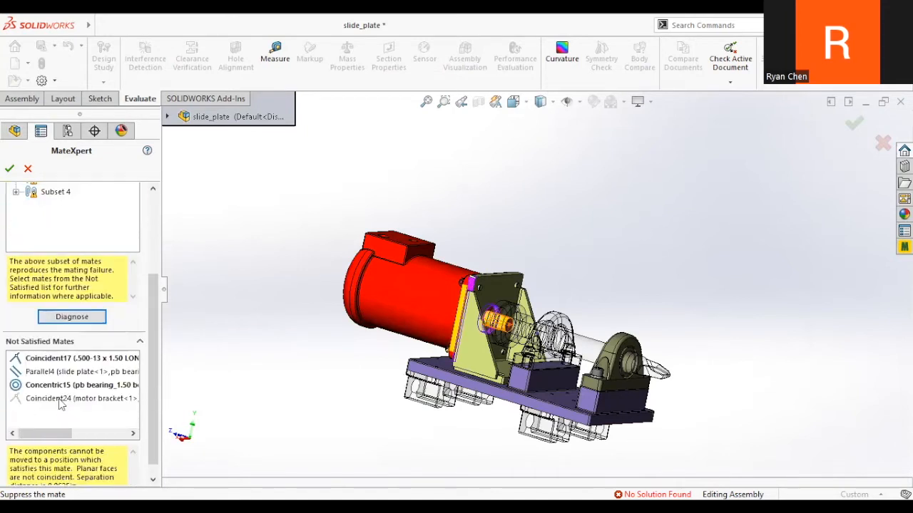
click(78, 385)
drag(153, 397, 153, 409)
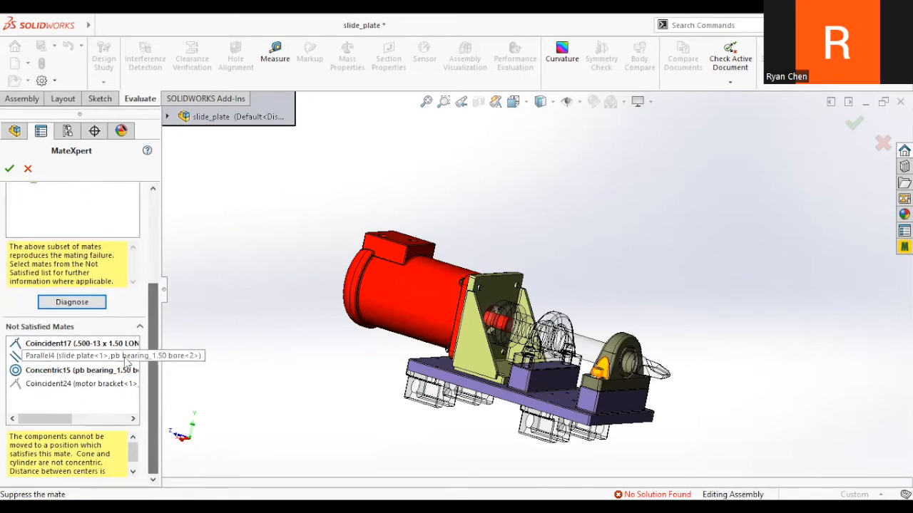
scroll(529, 304, down, 3)
scroll(529, 305, down, 5)
scroll(457, 269, up, 3)
drag(153, 366, 147, 258)
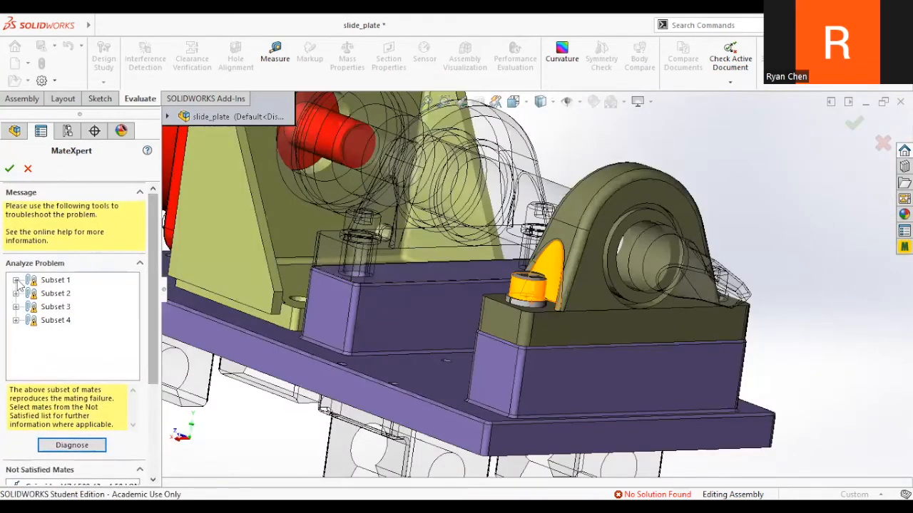
- Examine the Concentric3 and Coincident24 mates in Subset 1 where the motor meets the motor bracket
click(17, 280)
click(57, 279)
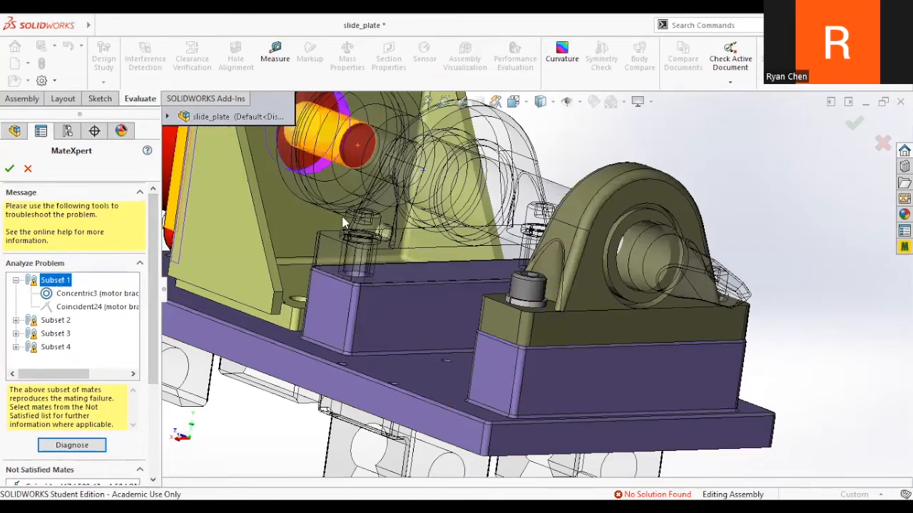
scroll(342, 216, up, 3)
middle_drag(459, 202, 525, 170)
middle_drag(530, 203, 431, 235)
scroll(522, 188, down, 5)
click(100, 294)
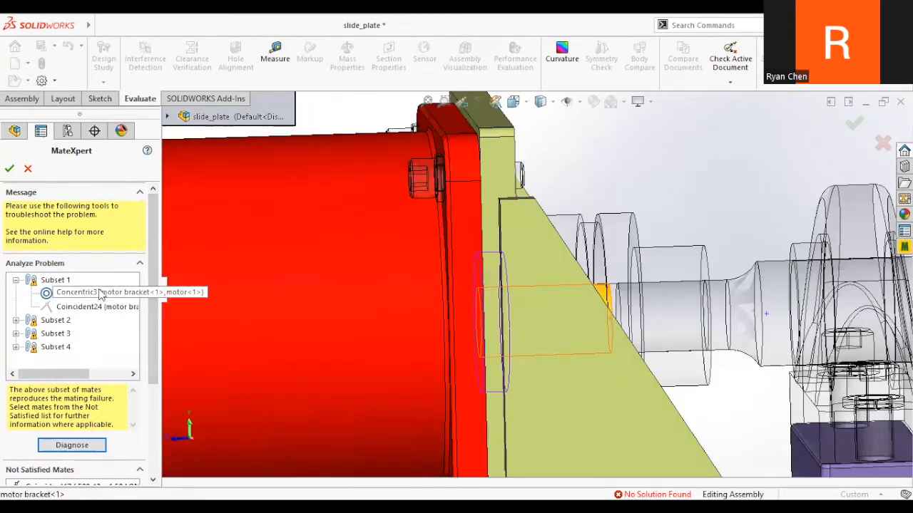
middle_drag(458, 328, 425, 367)
scroll(704, 291, down, 4)
click(100, 307)
scroll(457, 306, up, 5)
middle_drag(457, 305, 428, 285)
scroll(421, 283, down, 3)
scroll(421, 283, down, 2)
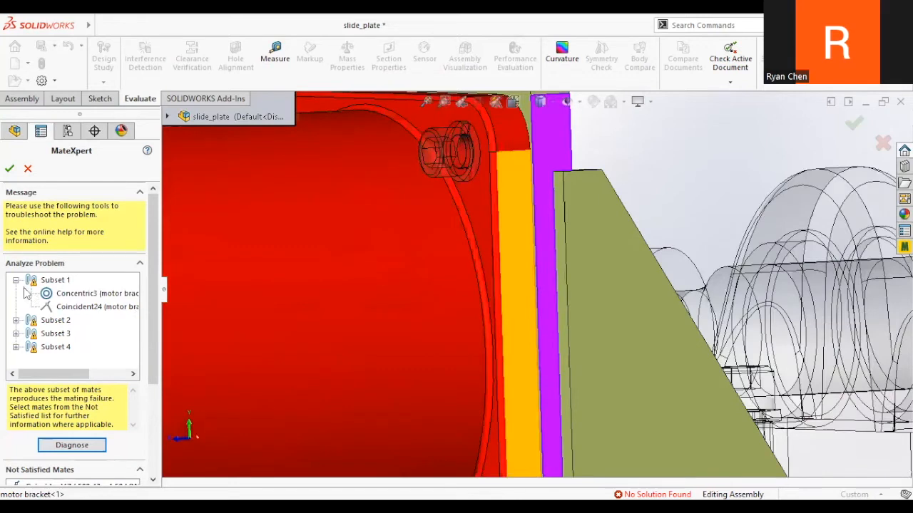
- Expand the other mate subsets, flip the alignment of Subset 2's Coincident17 mate and rerun the diagnosis
click(15, 280)
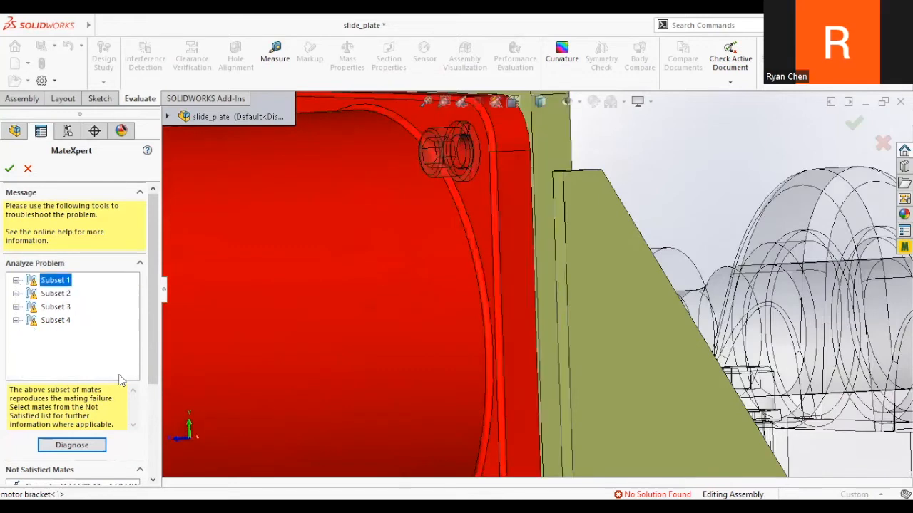
click(16, 320)
click(16, 307)
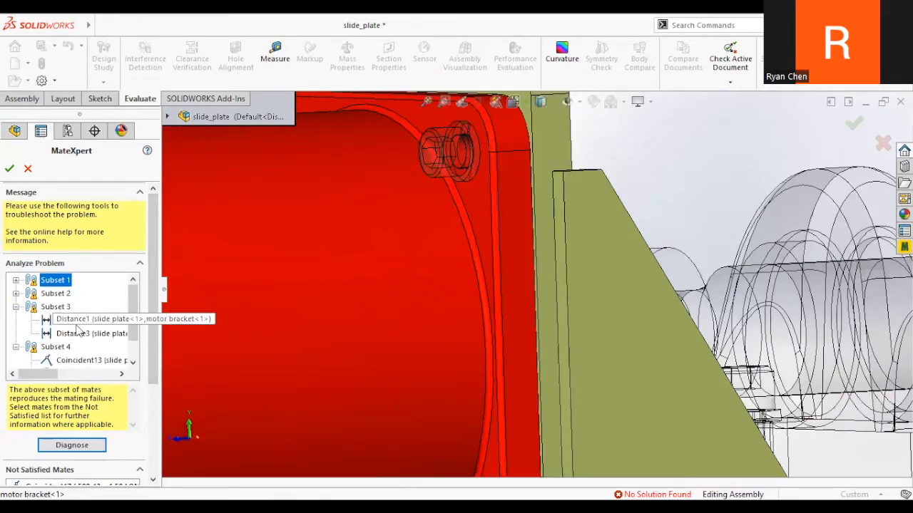
click(15, 293)
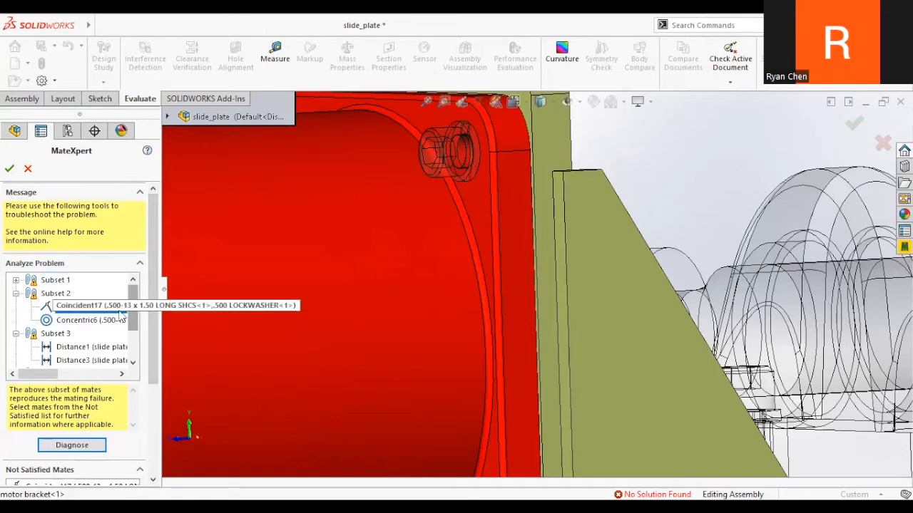
click(78, 305)
scroll(728, 317, down, 10)
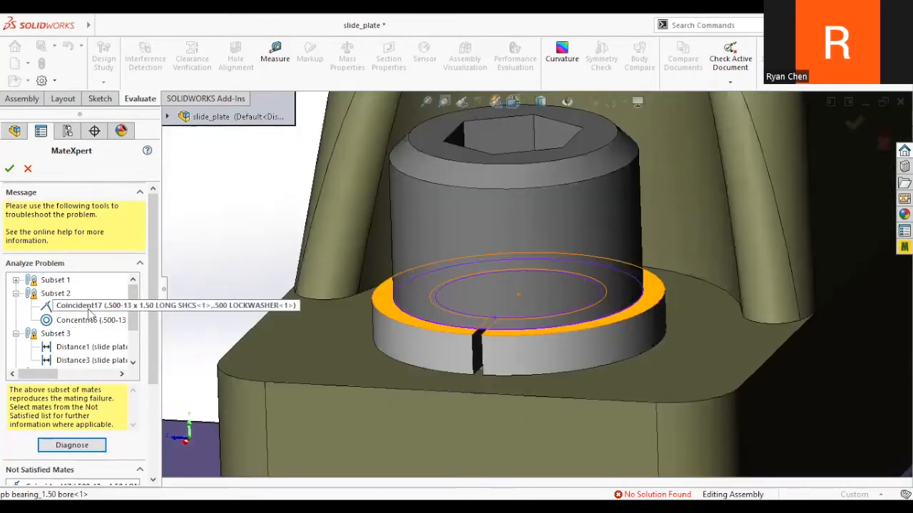
right_click(91, 311)
click(114, 334)
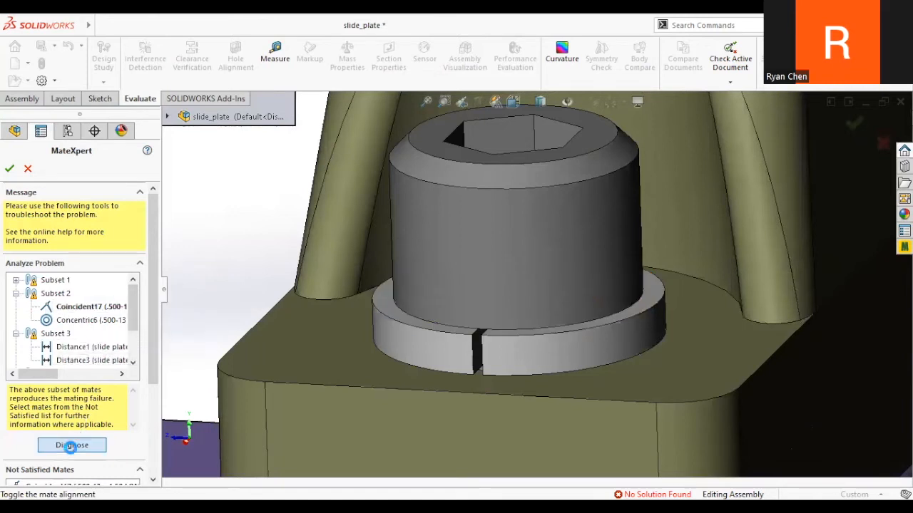
- Collapse the analyzed mate subsets and accept MateXpert to return to the assembly
click(16, 293)
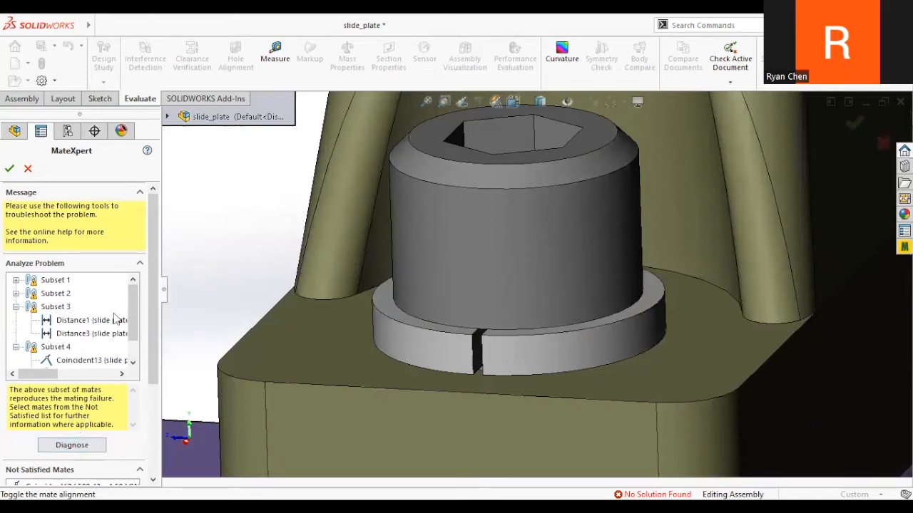
click(15, 307)
click(15, 321)
scroll(43, 249, down, 4)
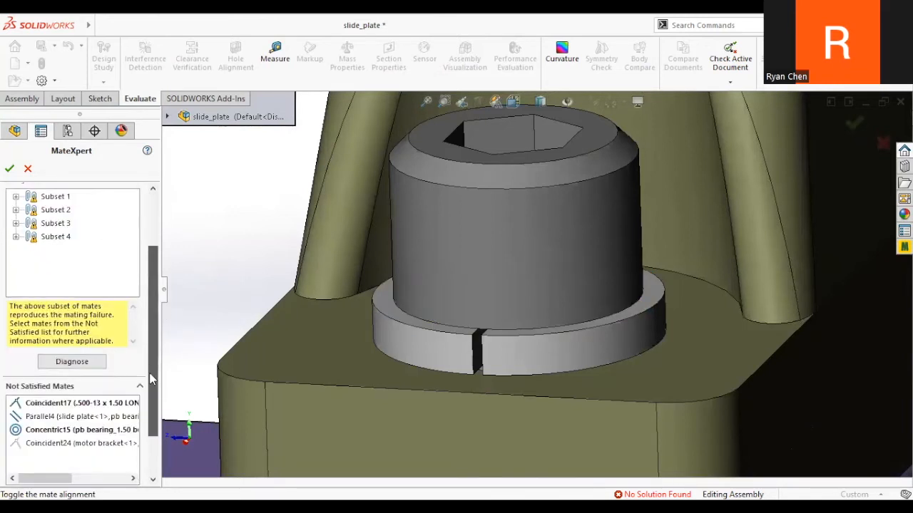
click(10, 169)
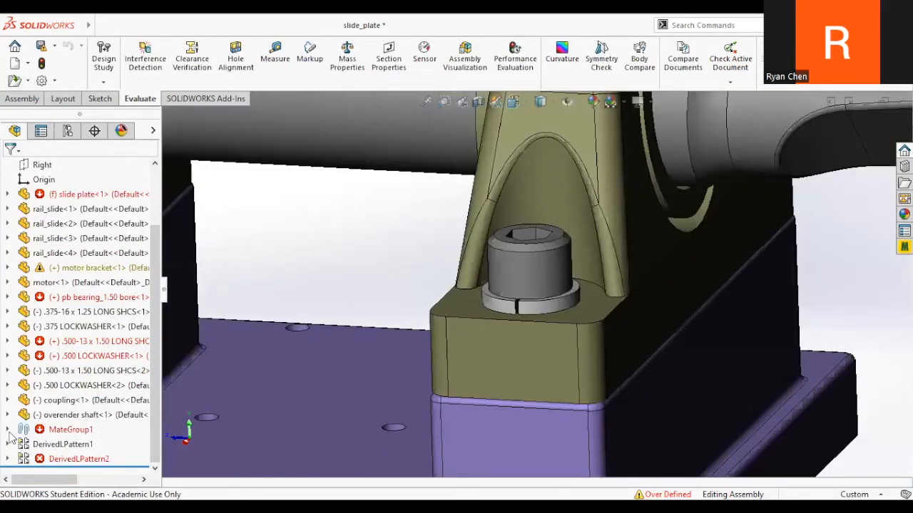
- Delete the over-defining Distance1 mate from MateGroup1 and try to move the motor bracket
click(8, 431)
scroll(86, 289, down, 10)
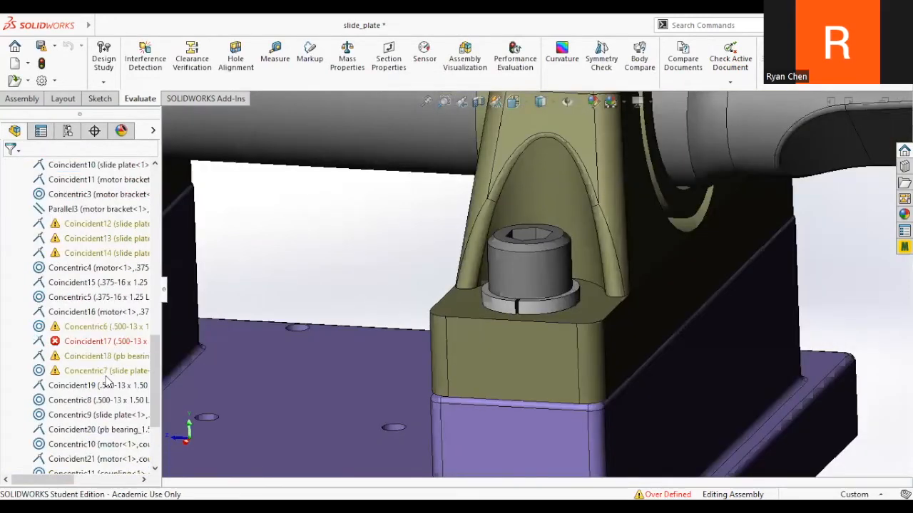
scroll(85, 289, up, 5)
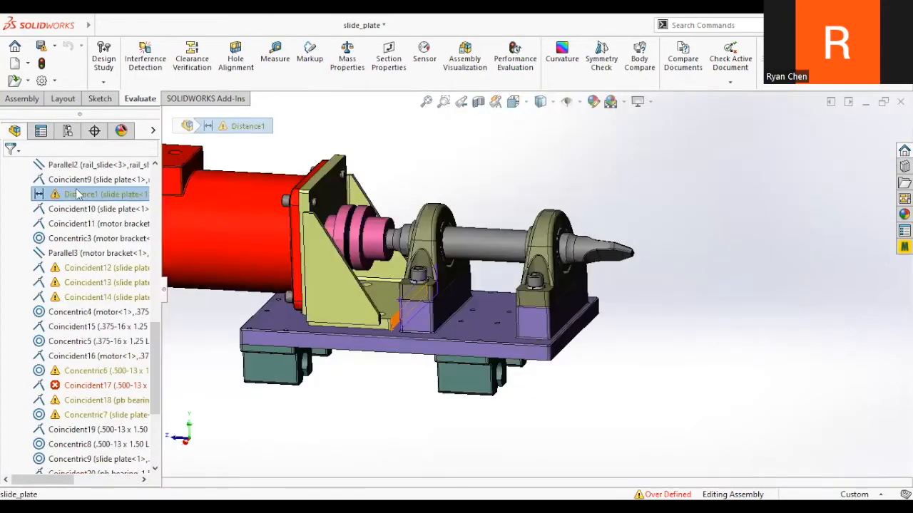
right_click(78, 195)
click(310, 136)
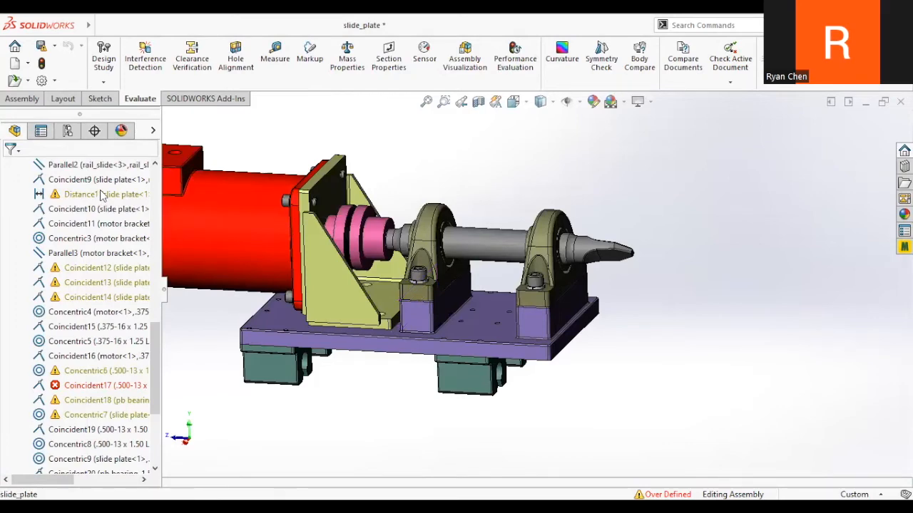
right_click(102, 195)
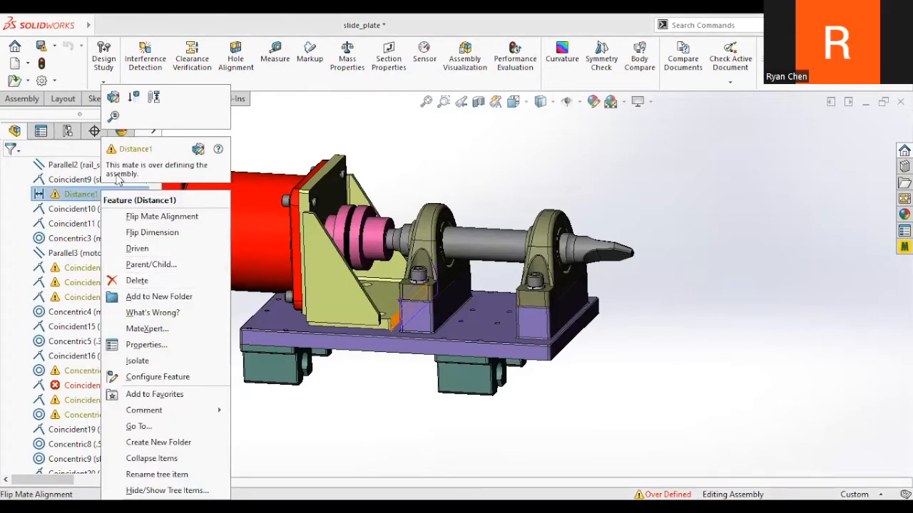
key(Delete)
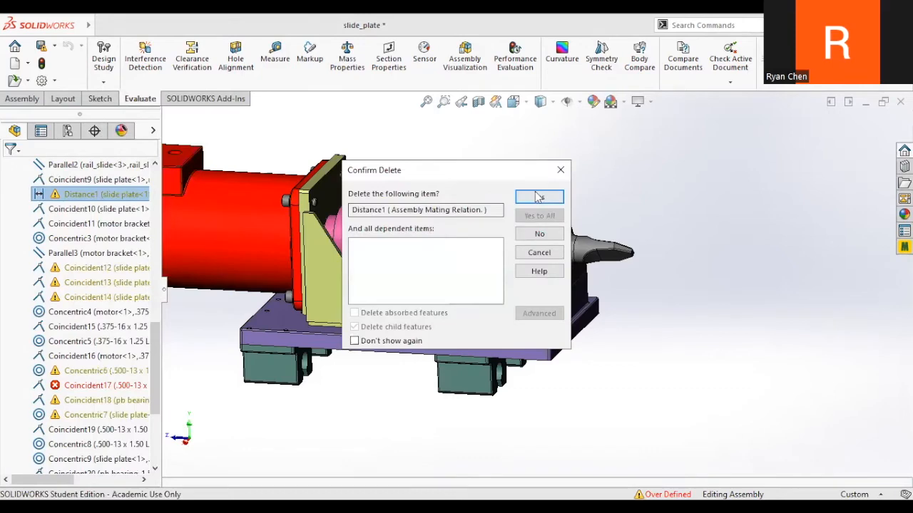
click(537, 198)
drag(366, 298, 428, 300)
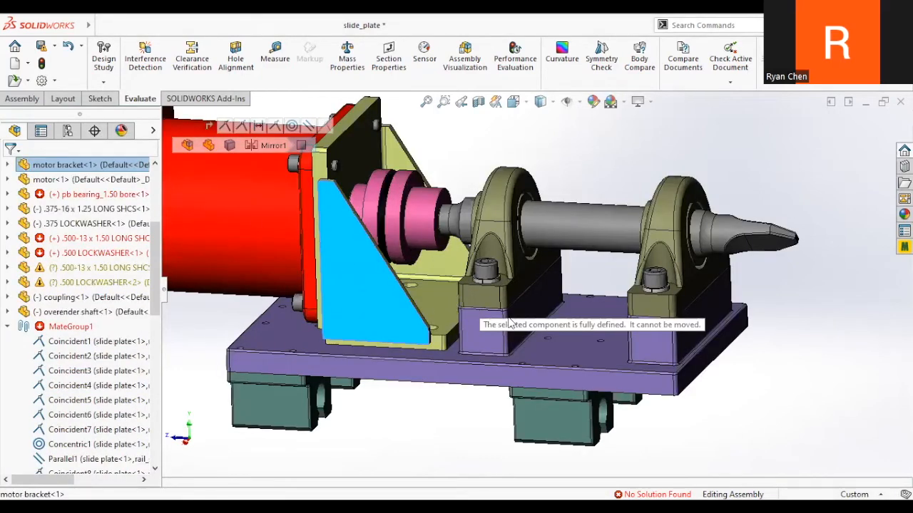
- Delete the over-defining Coincident12 mate and test the movement of the overender shaft
scroll(100, 321, down, 6)
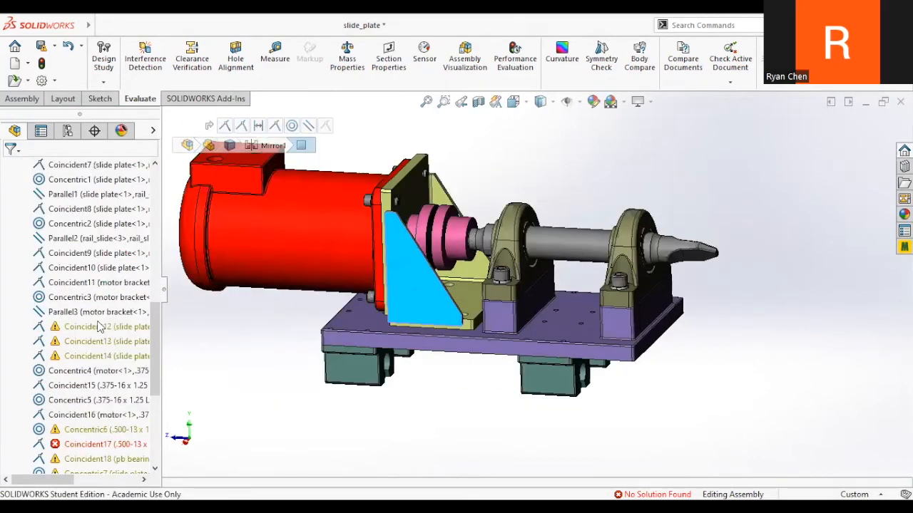
click(83, 329)
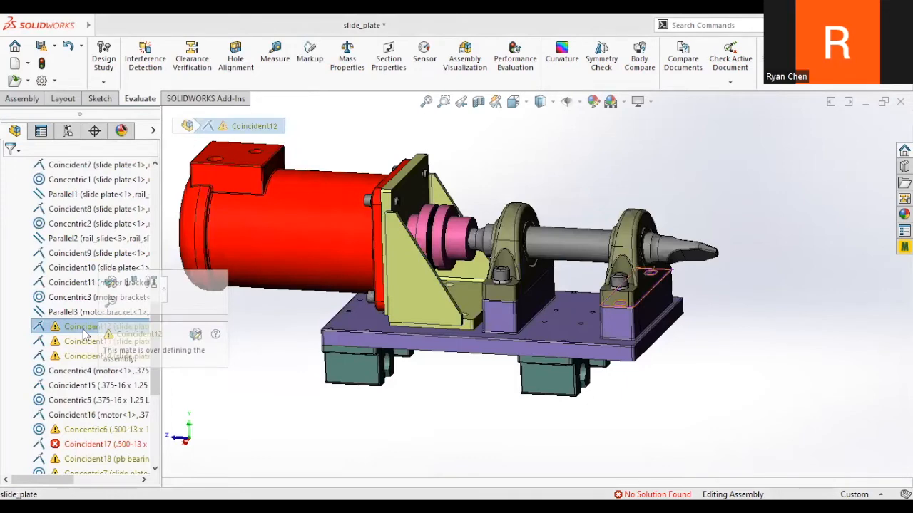
right_click(138, 327)
key(Delete)
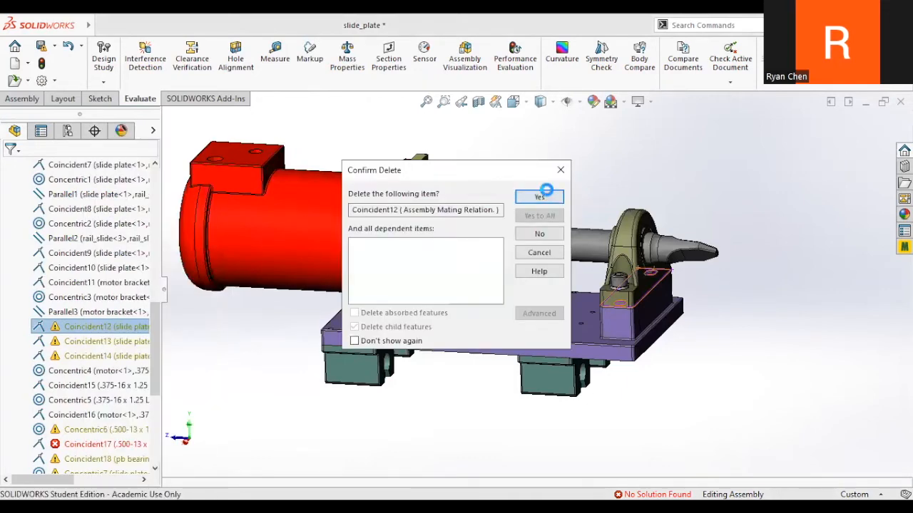
click(538, 194)
scroll(542, 196, down, 3)
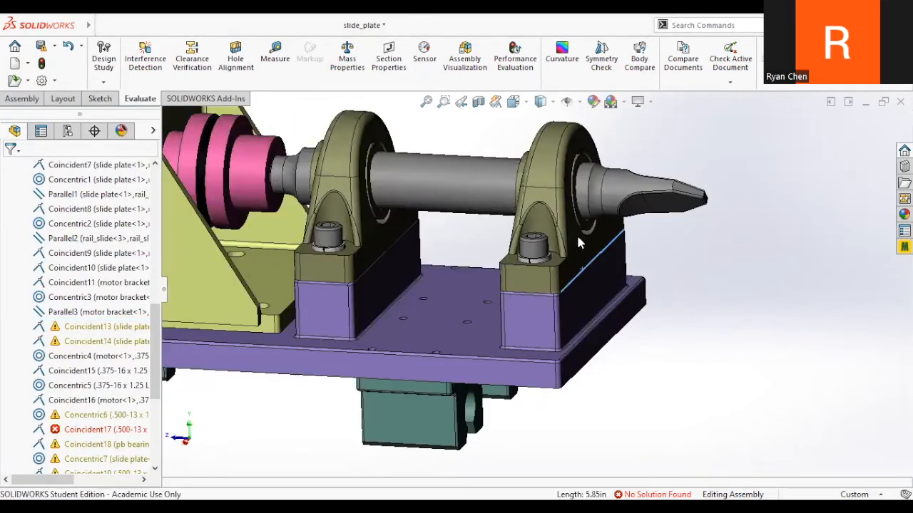
click(460, 204)
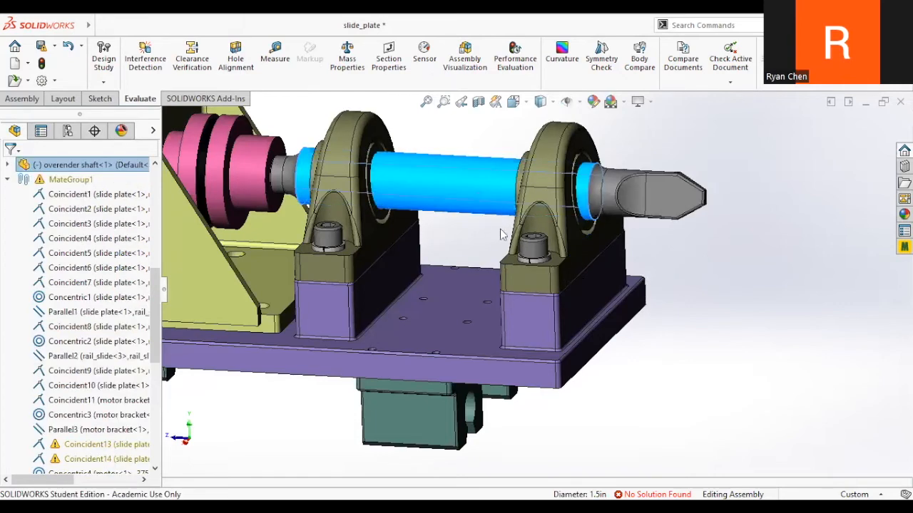
- Try to delete the over-defining Coincident13 mate
scroll(93, 378, down, 2)
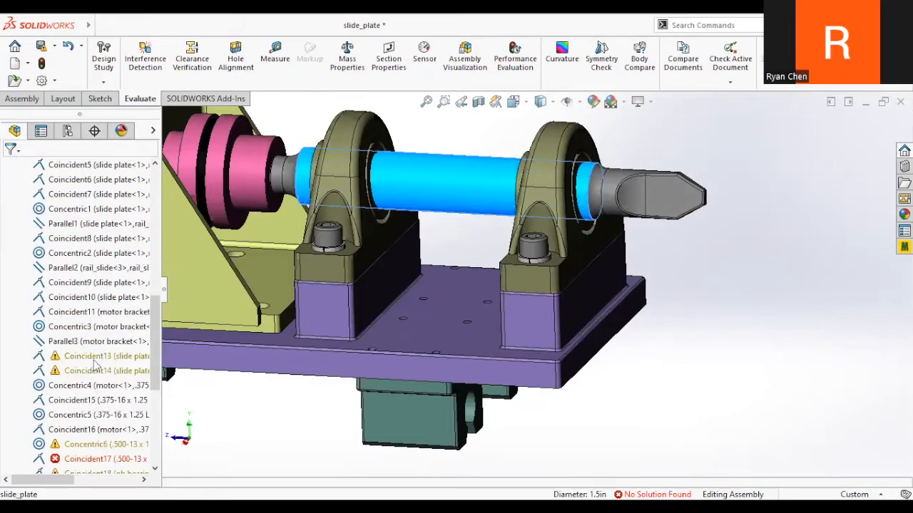
click(99, 356)
key(Delete)
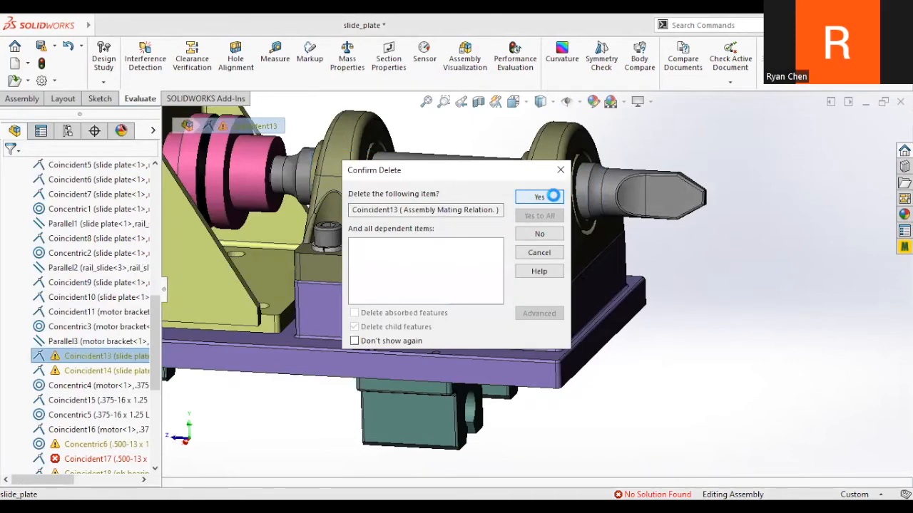
click(553, 196)
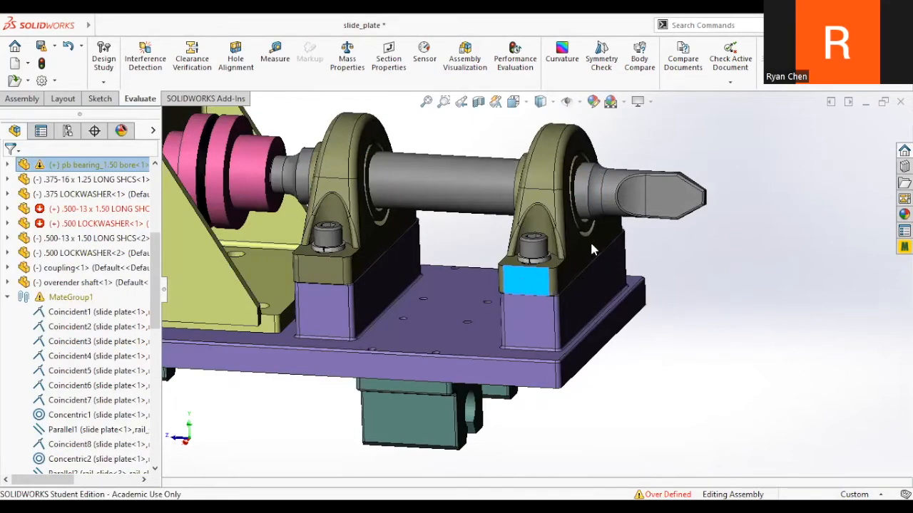
- Examine how the end pillow block bearing sits on the slide plate's raised block
scroll(664, 322, down, 5)
middle_drag(663, 323, 515, 185)
click(514, 185)
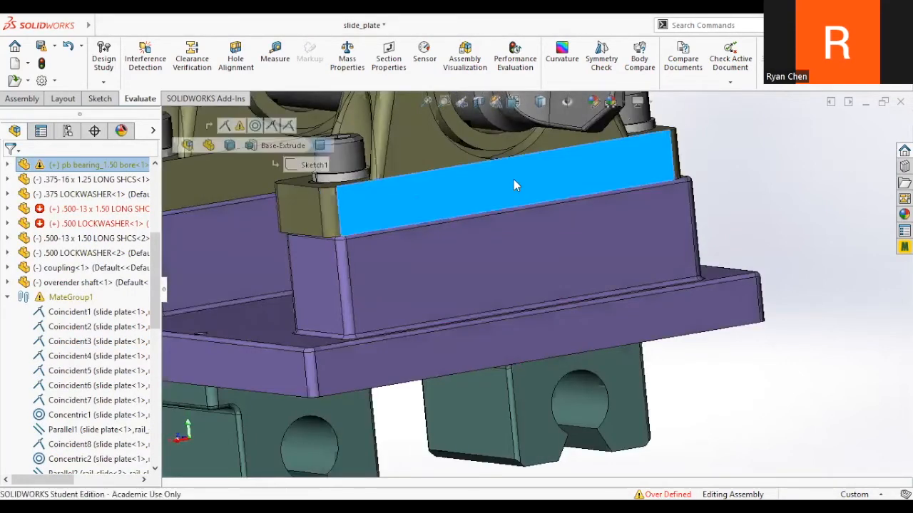
scroll(564, 356, up, 4)
click(632, 364)
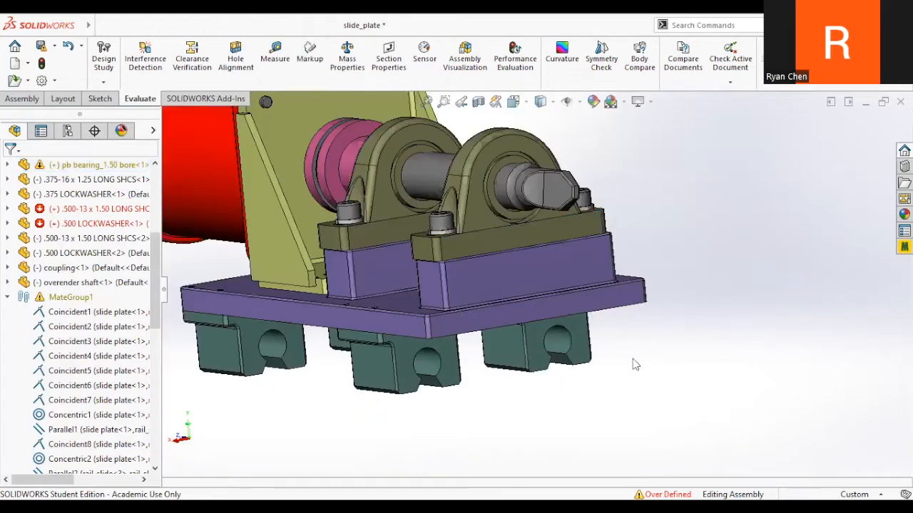
scroll(508, 279, down, 2)
middle_drag(507, 279, 534, 303)
scroll(535, 293, down, 3)
- Delete the Coincident13 mate and compare the adjoining end faces of the pillow block bearing and slide plate block
scroll(109, 355, down, 5)
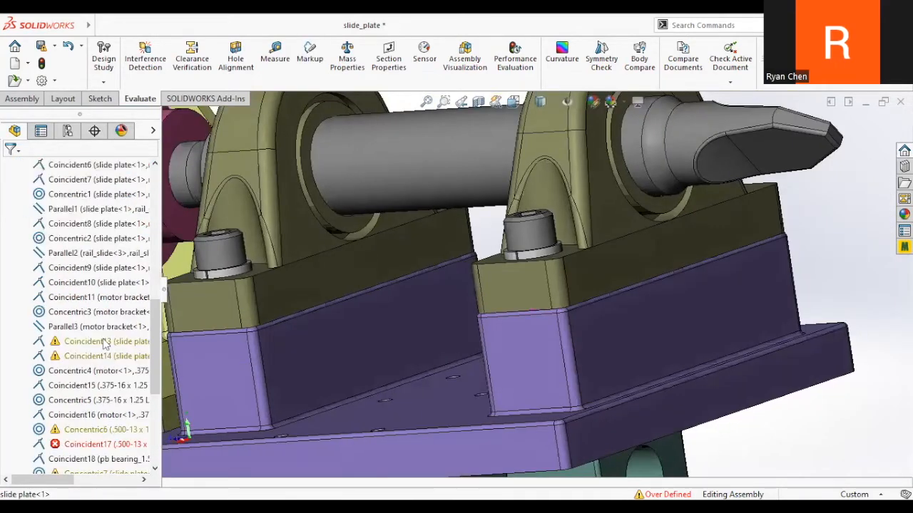
click(105, 344)
key(Delete)
key(Return)
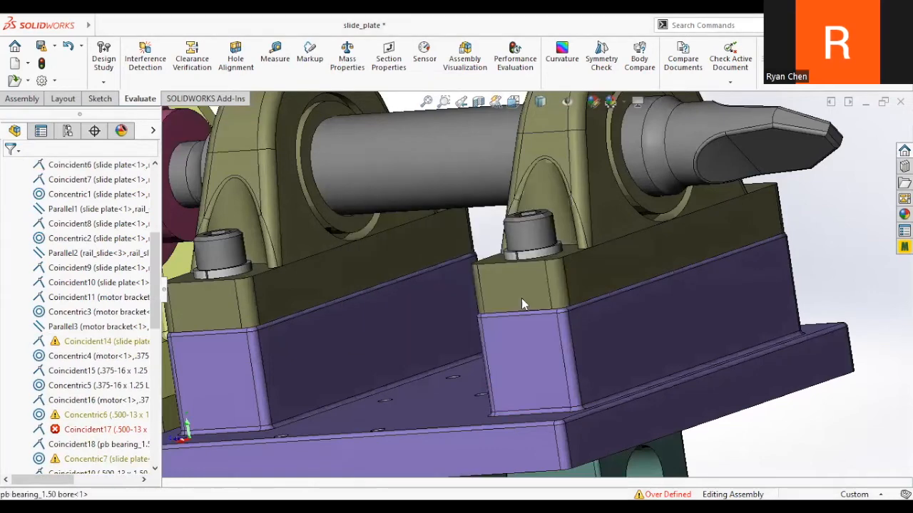
click(522, 356)
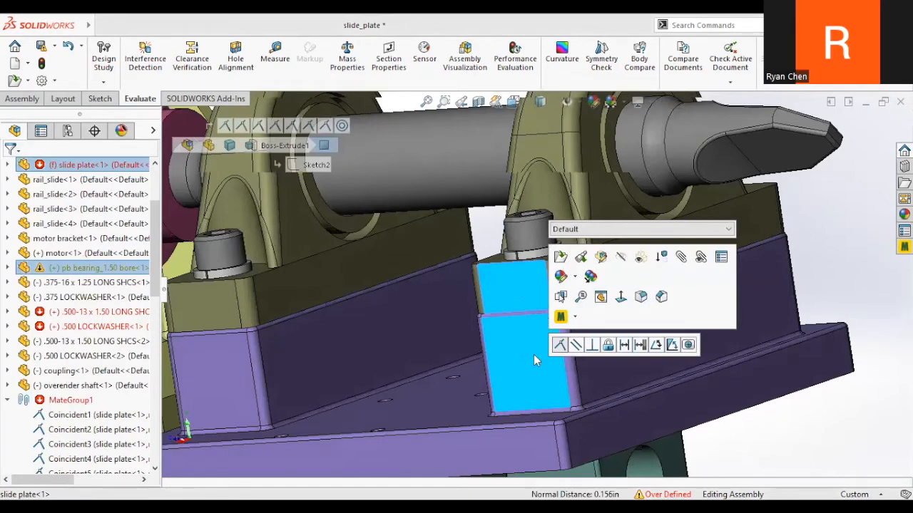
key(Escape)
scroll(409, 310, up, 5)
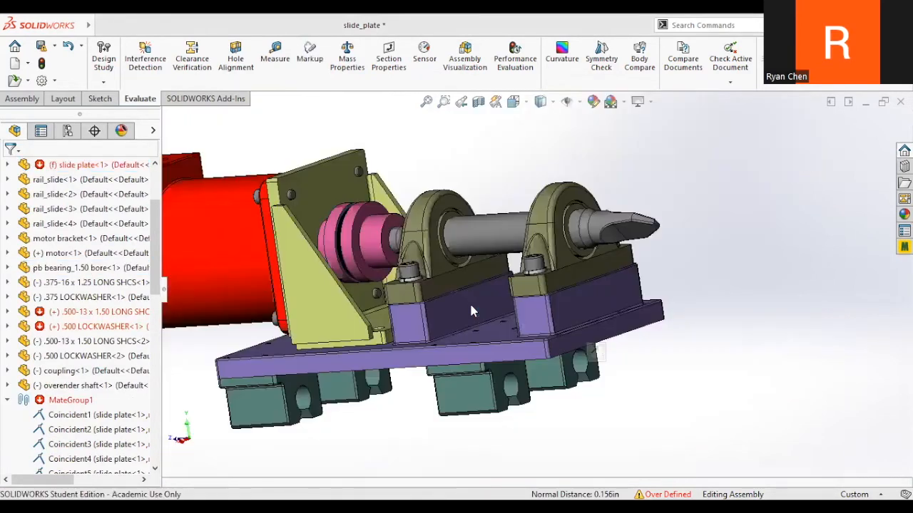
- Examine both pillow block bearings on the slide plate from several sides and test the overender shaft's rotation
middle_drag(410, 310, 539, 286)
scroll(547, 173, down, 3)
scroll(509, 246, up, 3)
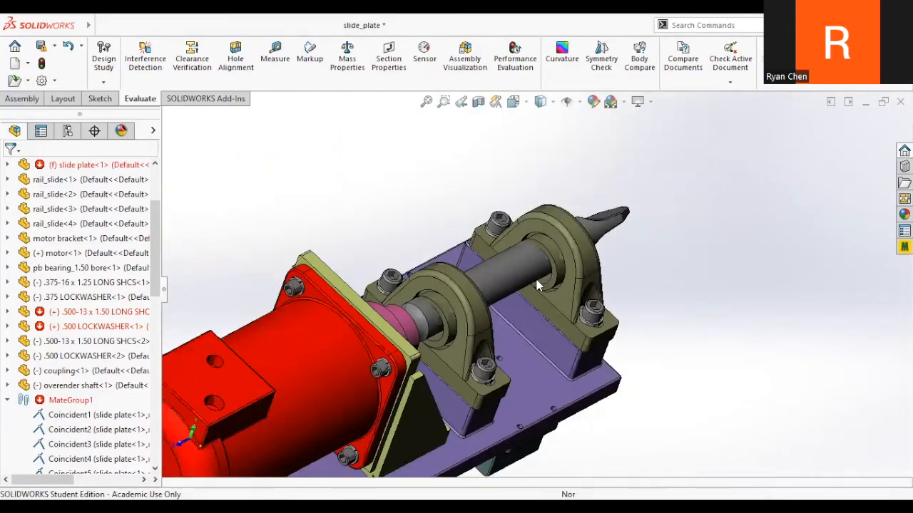
scroll(561, 326, down, 3)
scroll(561, 325, up, 3)
middle_drag(561, 326, 382, 255)
click(393, 270)
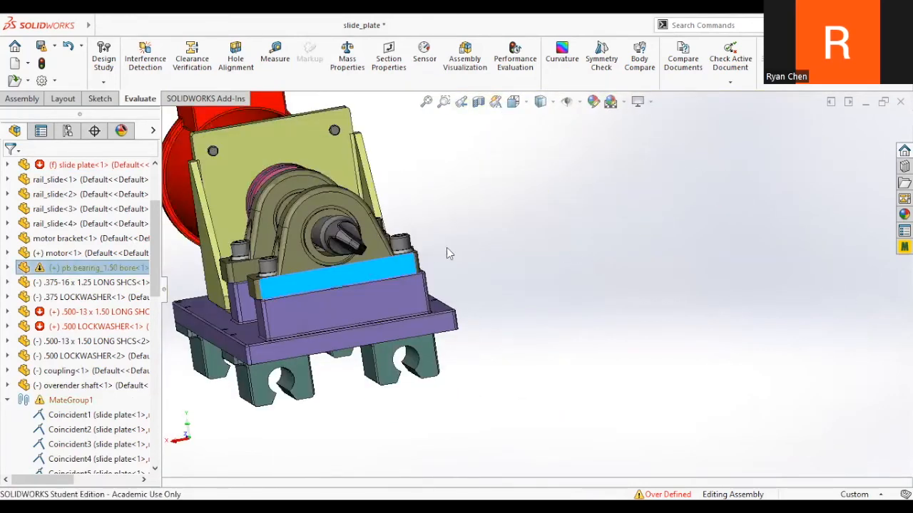
scroll(316, 204, down, 3)
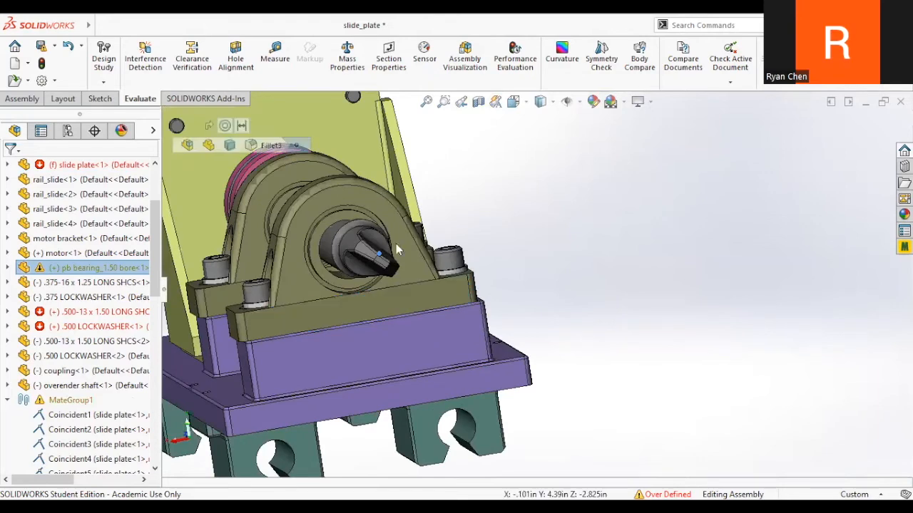
click(324, 239)
click(297, 246)
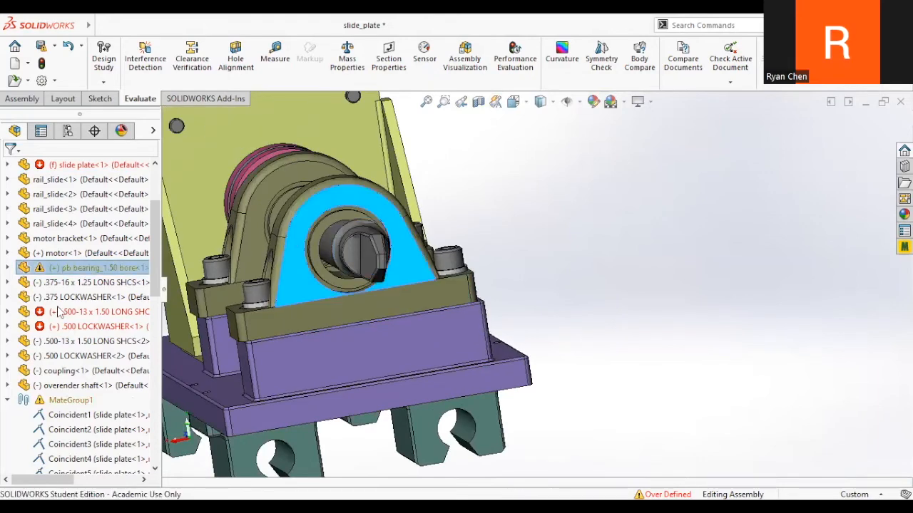
- Try to delete the over-defining Coincident14 mate through the end pillow block bearing's list of mates, and undo the deletion
scroll(85, 269, down, 8)
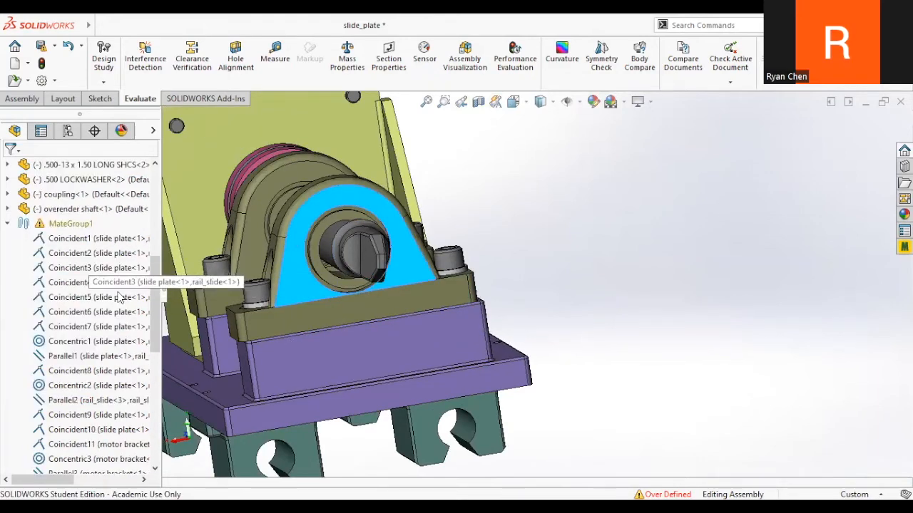
mouse_move(130, 271)
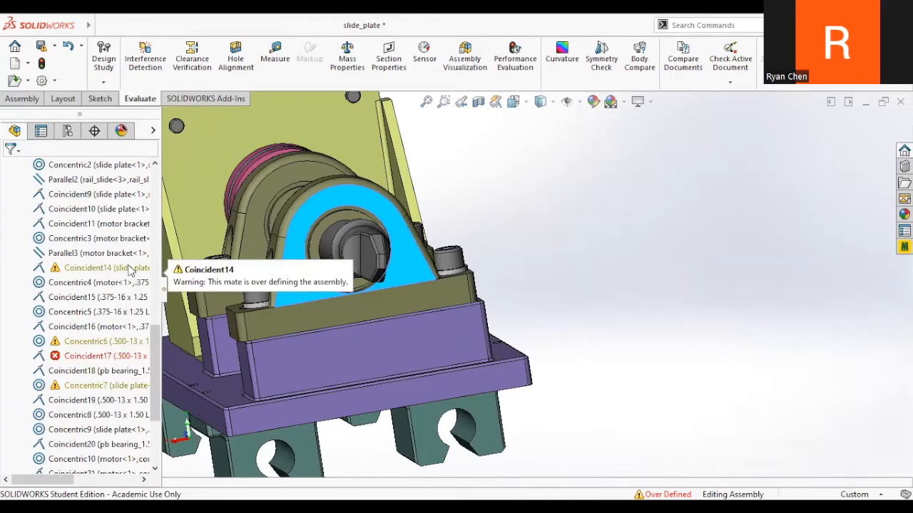
click(275, 318)
right_click(476, 222)
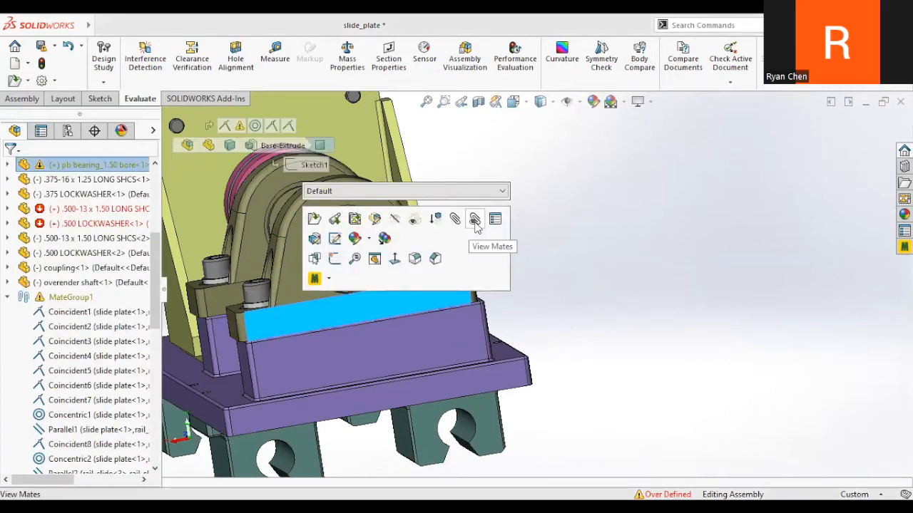
click(475, 222)
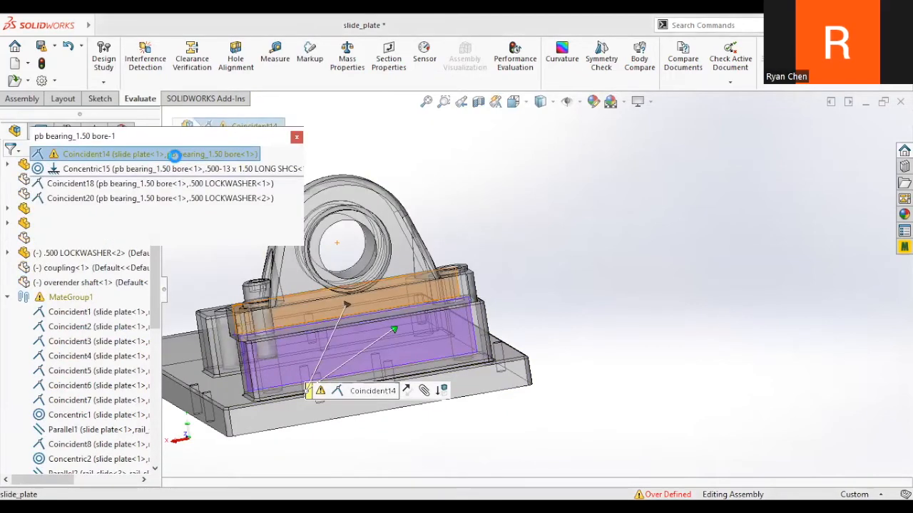
key(Delete)
click(538, 198)
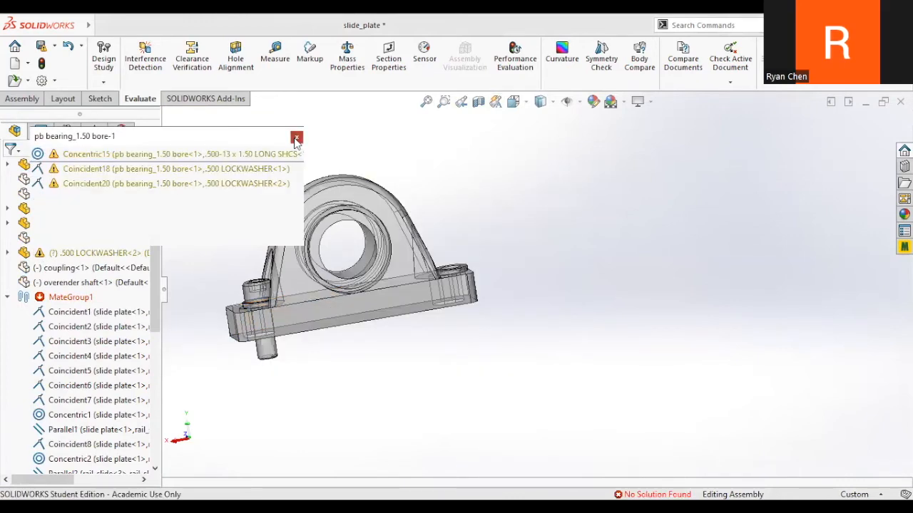
click(216, 339)
scroll(59, 386, down, 10)
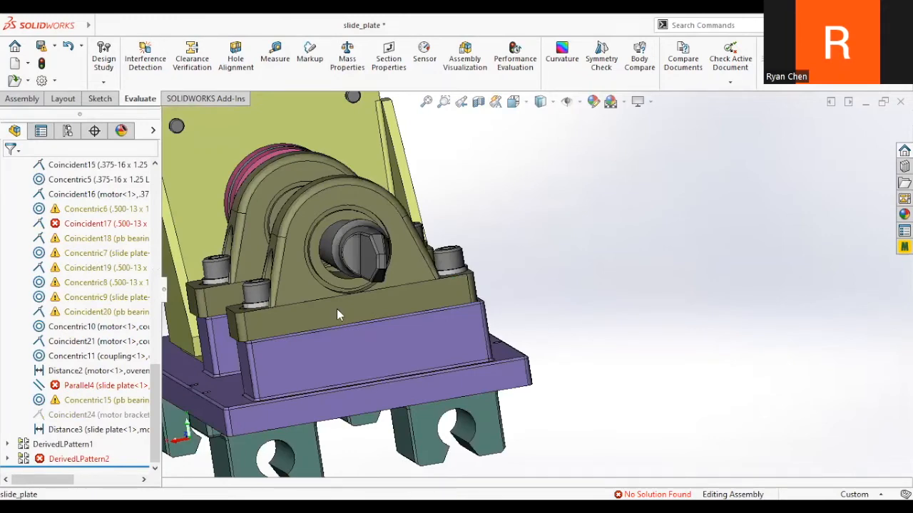
scroll(95, 289, up, 10)
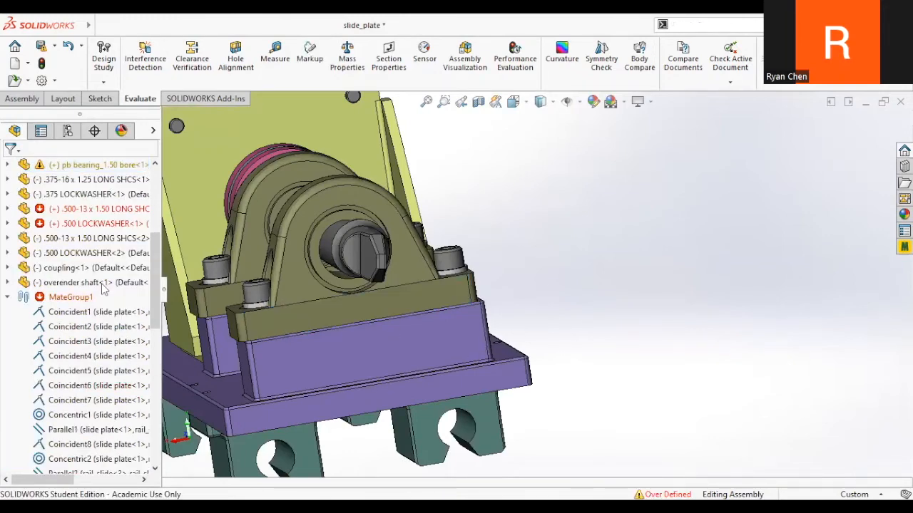
- Review the flagged mates in MateGroup1 and examine how the pillow block bearings line up with the slide plate's raised blocks
scroll(107, 335, down, 10)
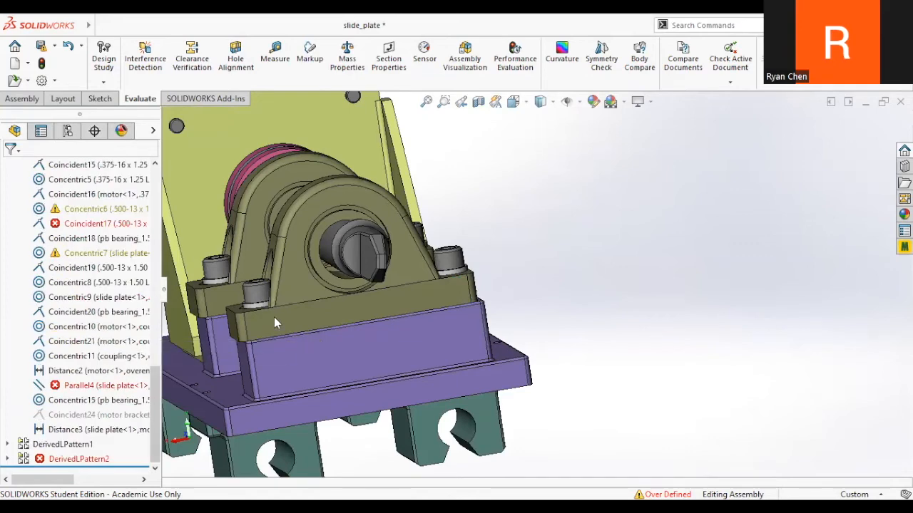
click(300, 307)
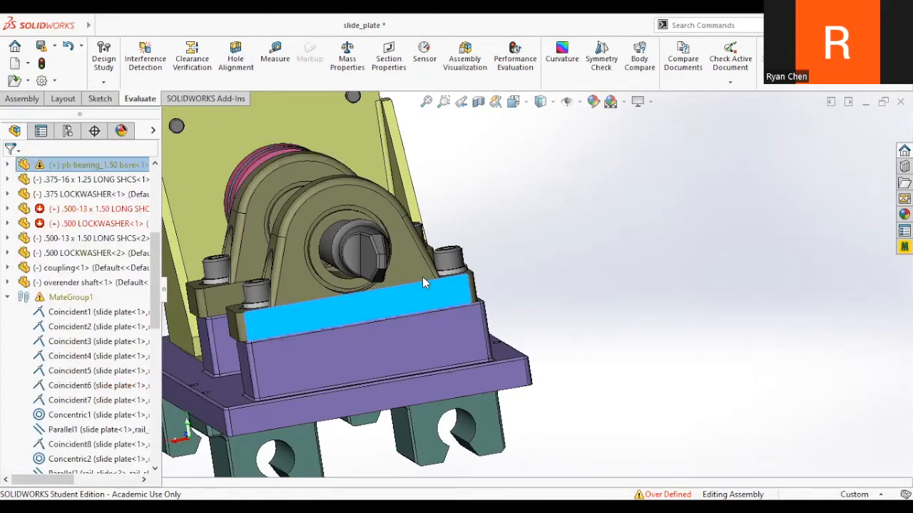
click(8, 298)
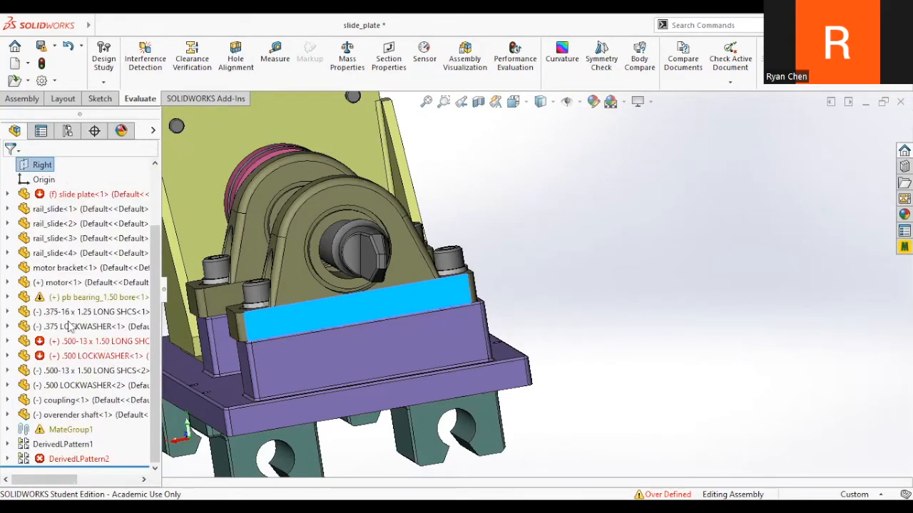
click(588, 321)
scroll(387, 317, up, 3)
middle_drag(387, 316, 456, 285)
scroll(475, 275, down, 2)
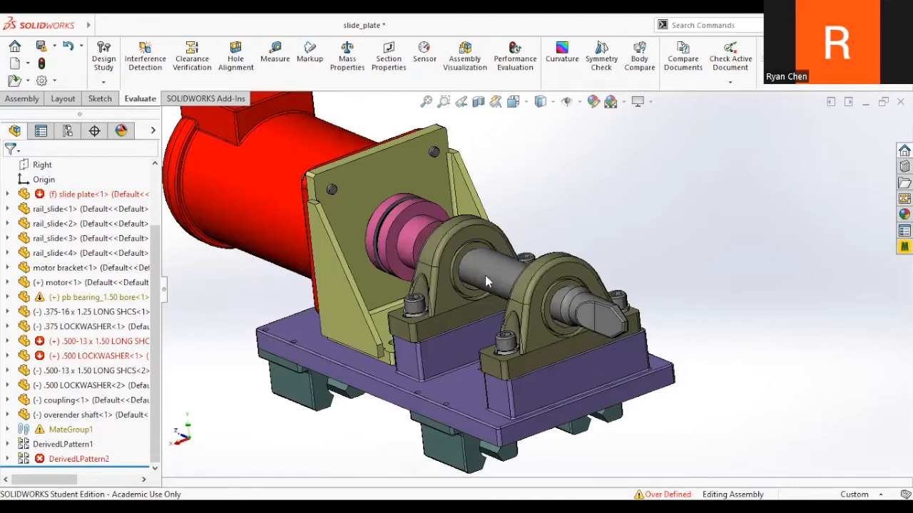
click(8, 430)
scroll(92, 353, down, 2)
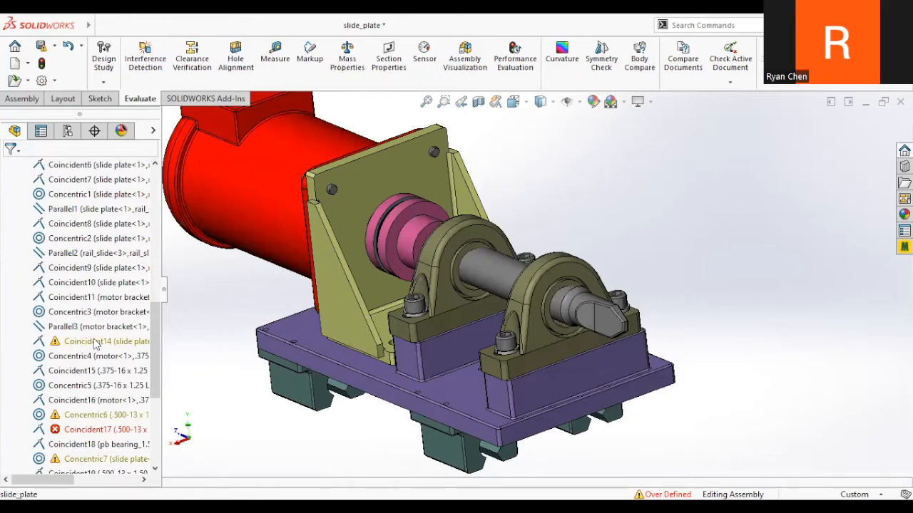
scroll(478, 353, down, 4)
scroll(501, 228, up, 2)
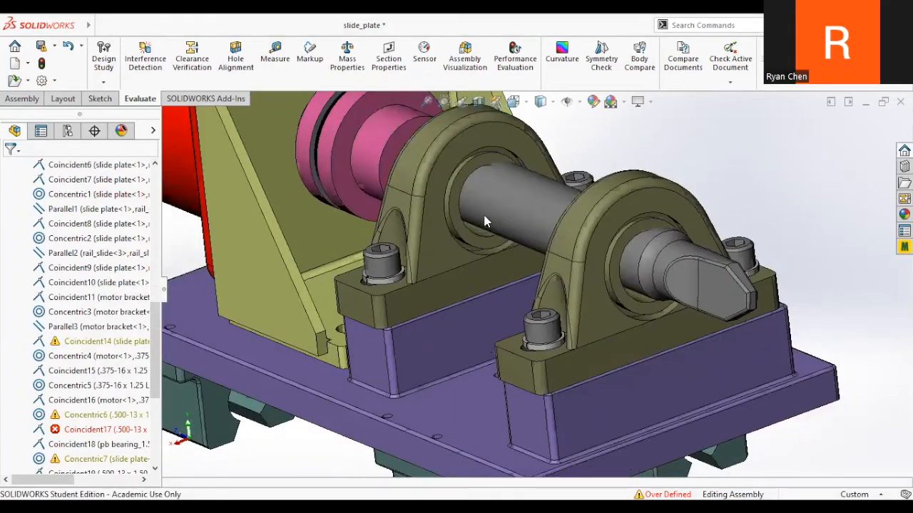
- Inspect the shaft's fit in the bearings and check the mates available between the bore edges of both pillow blocks
scroll(470, 210, down, 3)
click(454, 202)
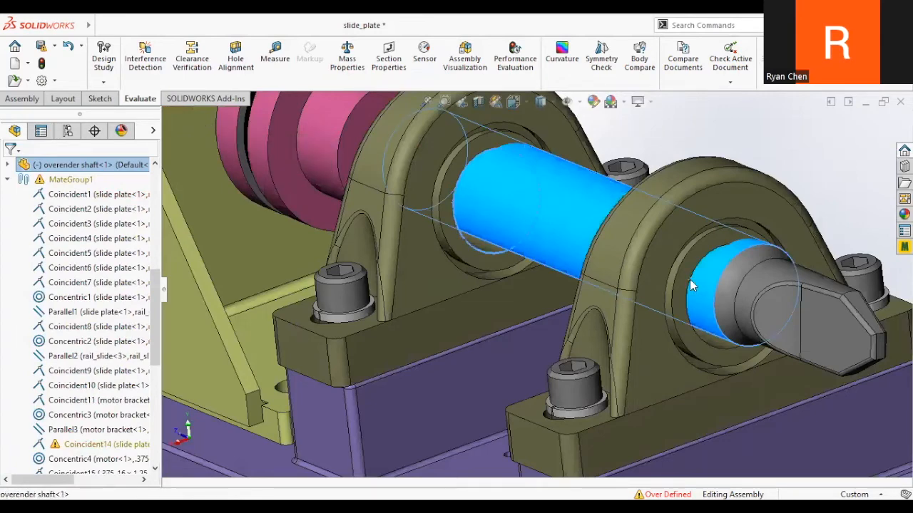
key(Escape)
scroll(530, 238, up, 5)
scroll(481, 268, down, 10)
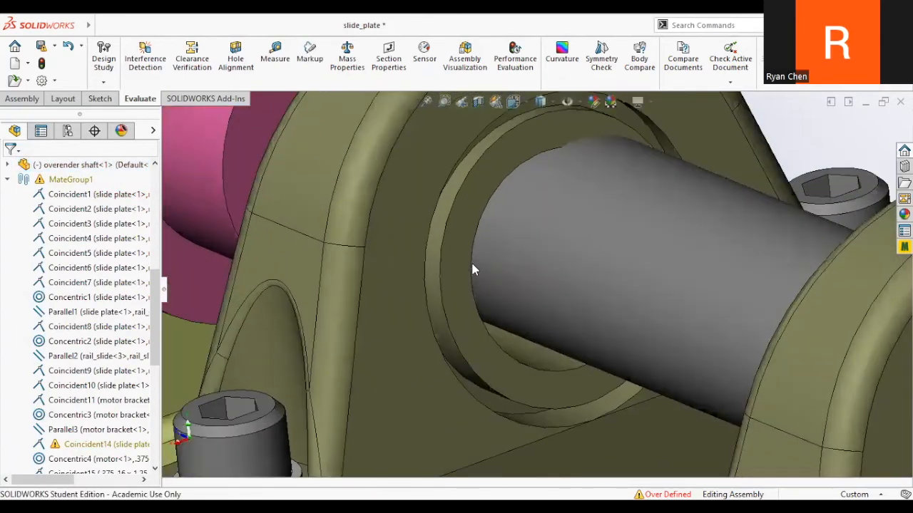
click(470, 263)
scroll(656, 357, up, 4)
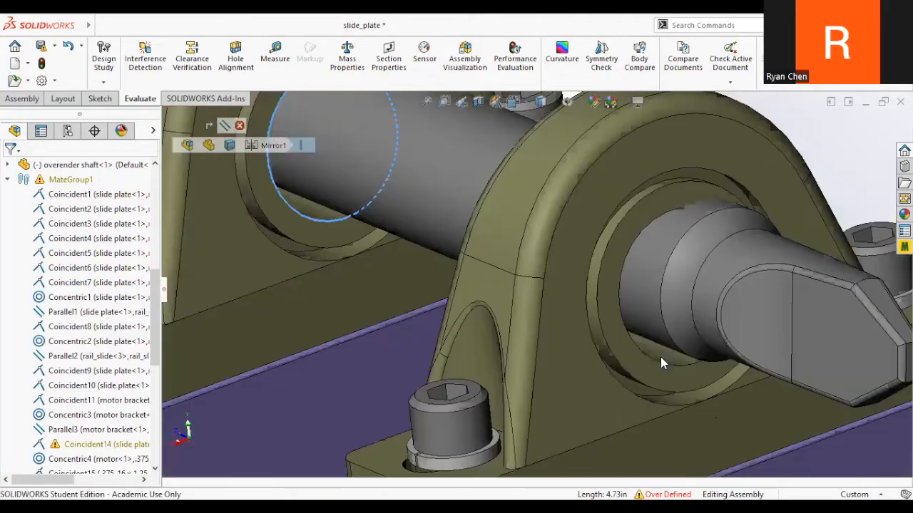
ctrl+click(651, 360)
key(s)
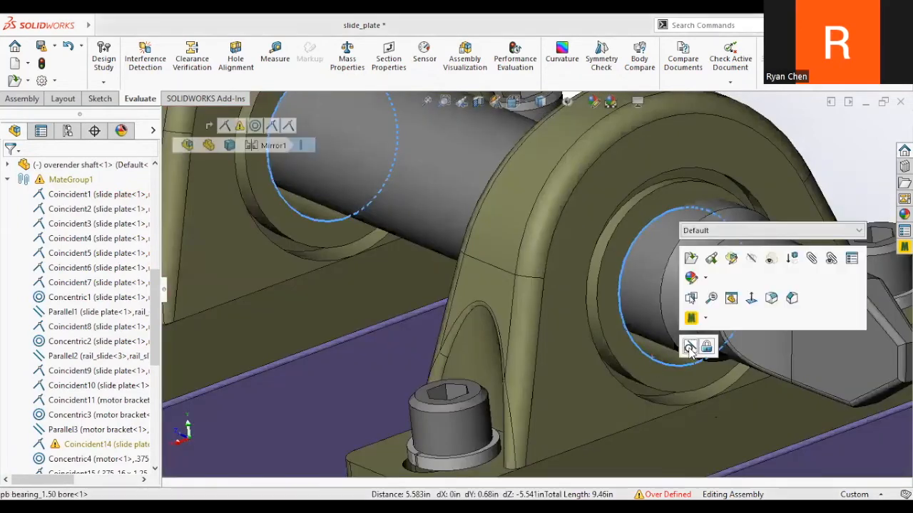
- Expand DerivedLPattern2 and inspect its flagged pb bearing_1.50 bore<2> instance
scroll(158, 327, down, 7)
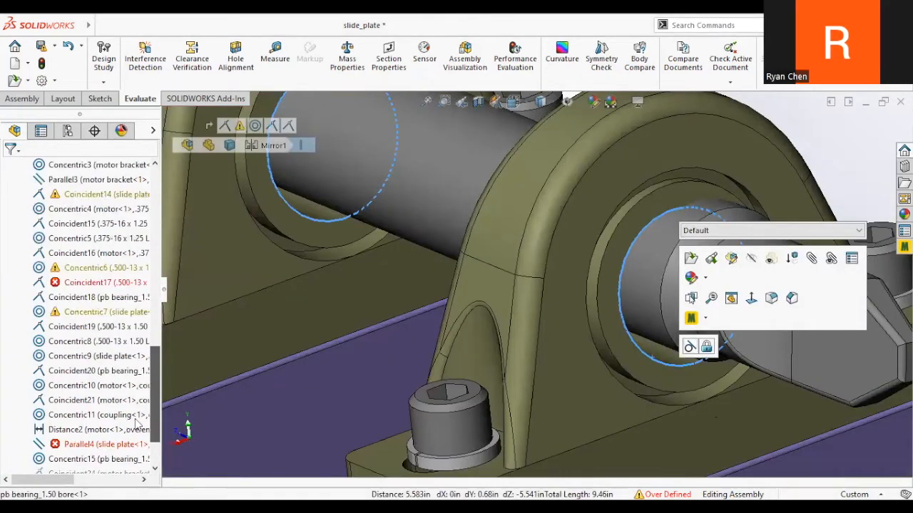
click(74, 459)
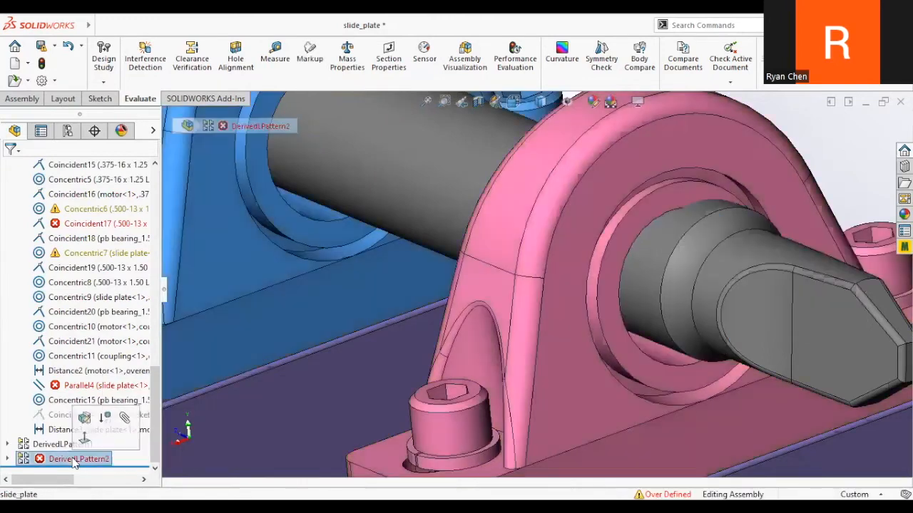
click(8, 459)
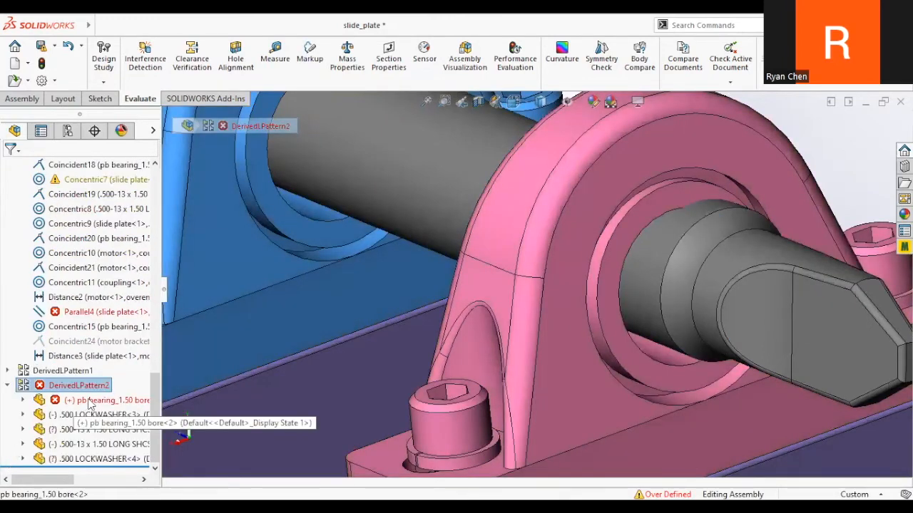
click(91, 400)
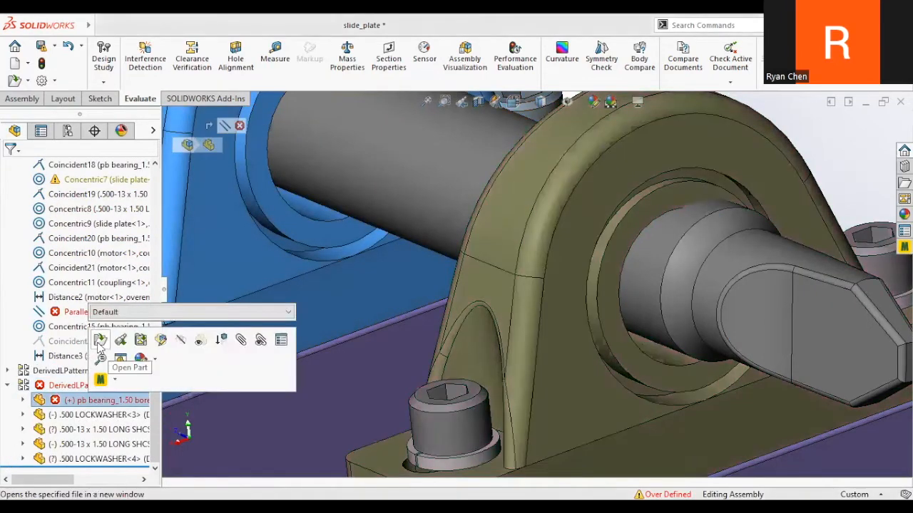
- Check the faces referenced by the failing Parallel4 mate and delete that mate from the assembly
click(57, 317)
scroll(56, 321, up, 2)
scroll(599, 235, up, 7)
middle_drag(567, 218, 498, 246)
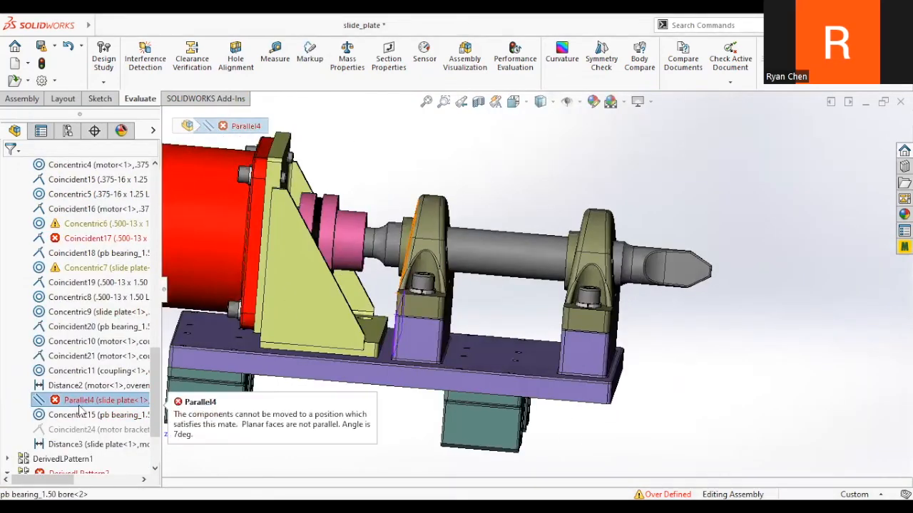
key(Delete)
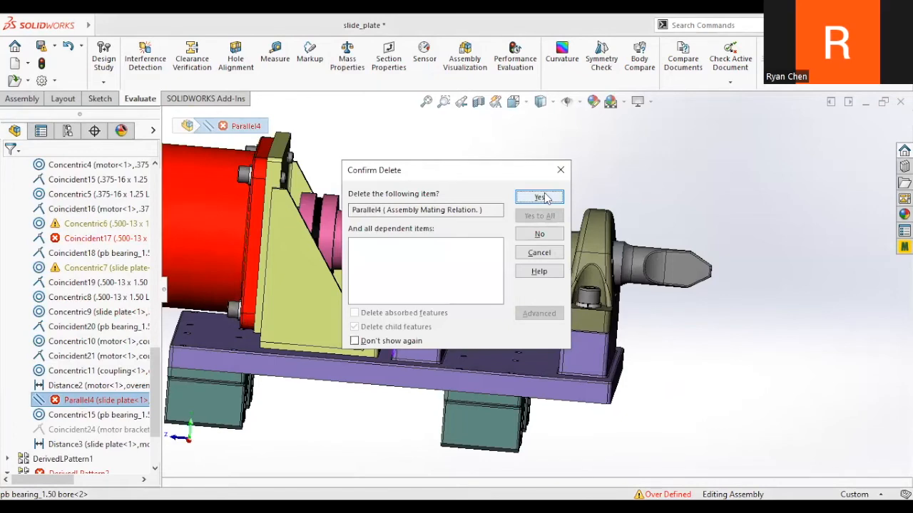
click(540, 198)
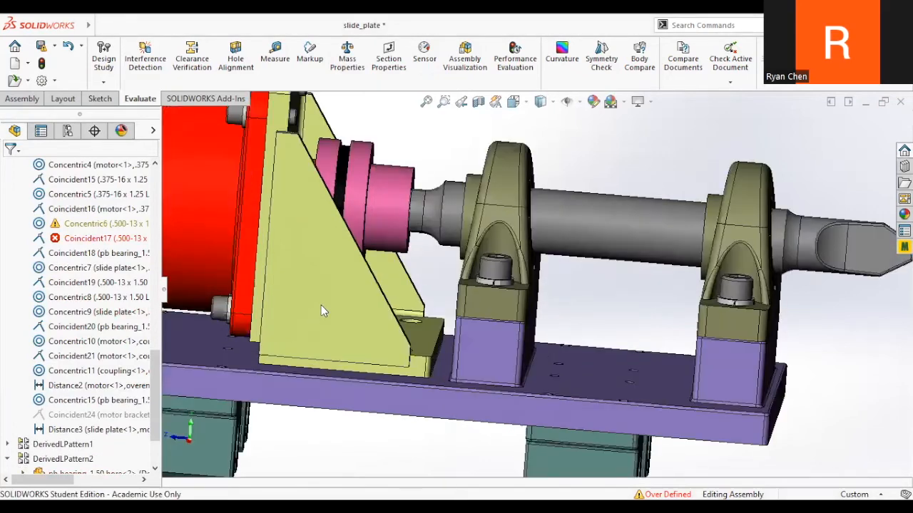
- Edit the Coincident17 mate between the .500-13 x 1.50 screw and the .500 lockwasher and flip its mate alignment
click(94, 242)
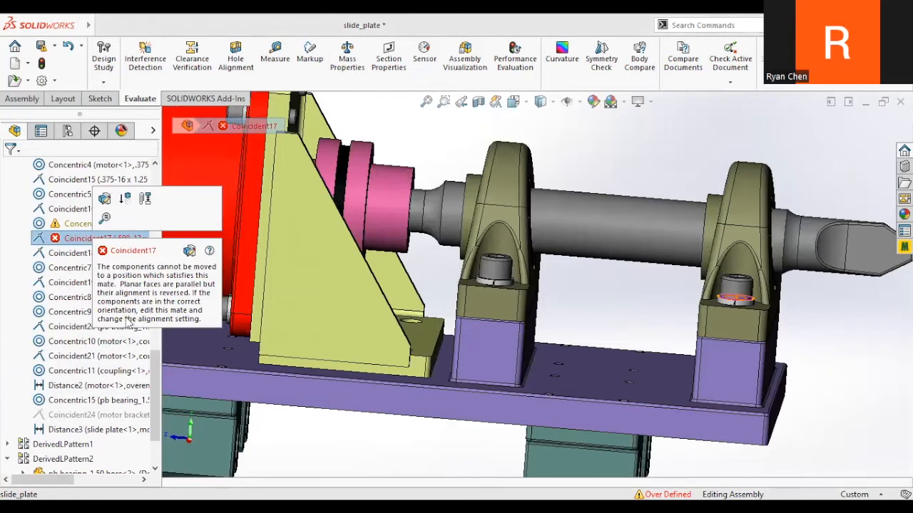
click(189, 251)
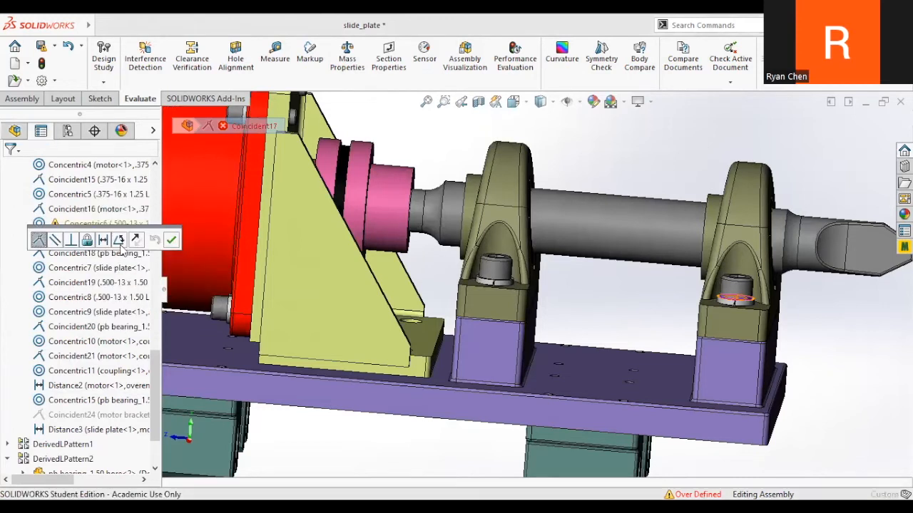
click(137, 239)
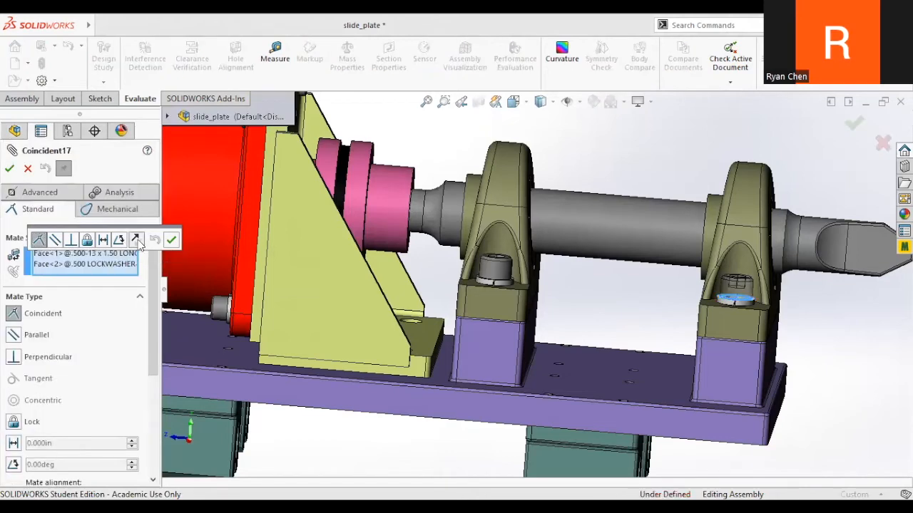
click(9, 168)
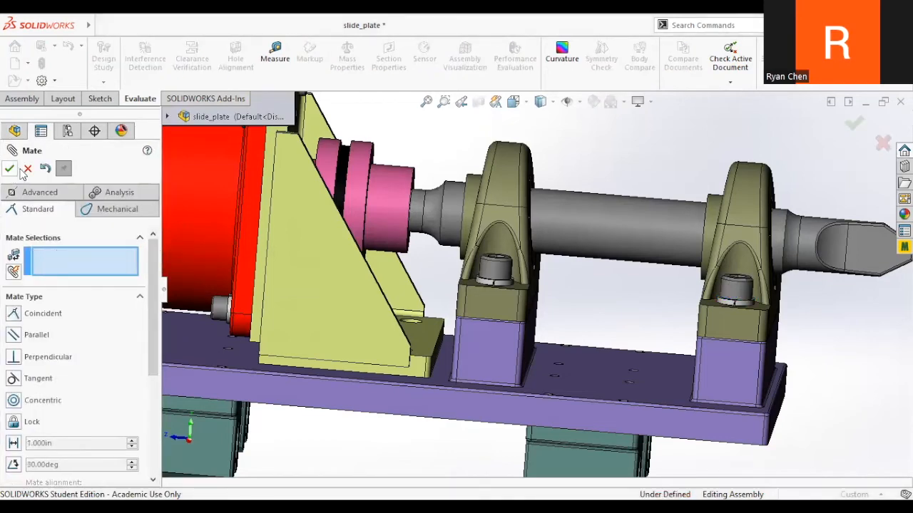
click(26, 169)
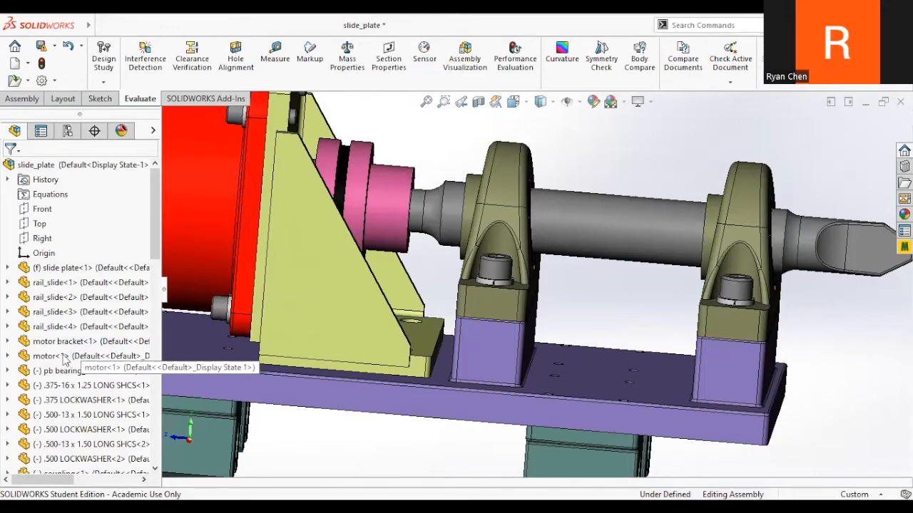
- Move the end pillow block bearing up off the slide plate's raised block to test its remaining freedom
middle_drag(479, 342, 589, 285)
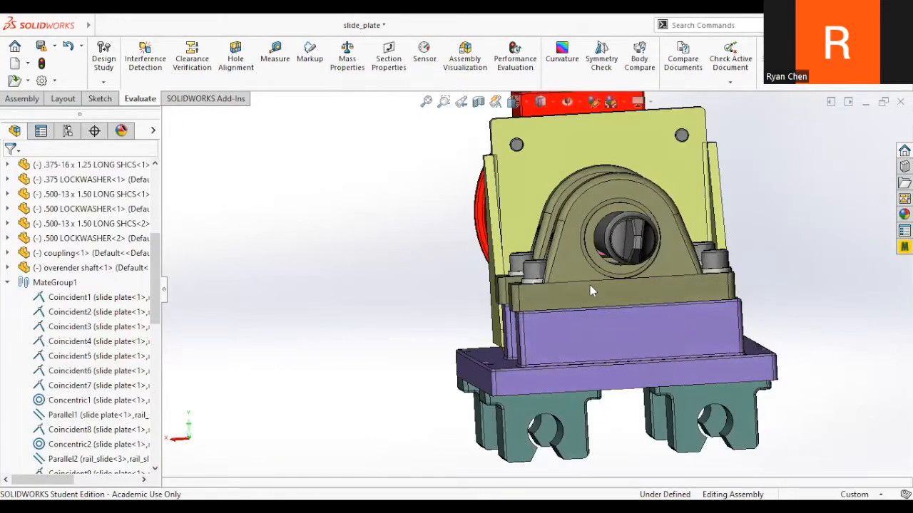
click(641, 244)
middle_drag(642, 236, 674, 241)
scroll(570, 235, down, 5)
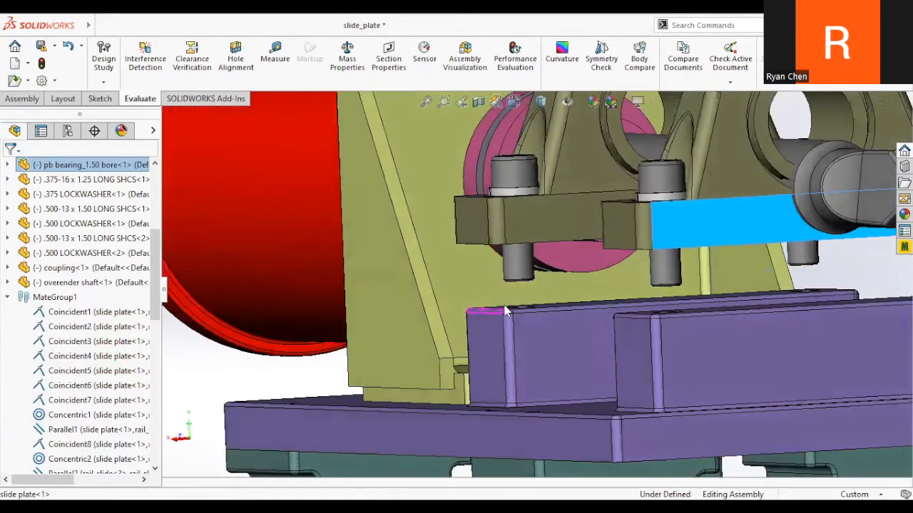
- Collapse MateGroup1 and review the pb bearing, screw and lockwasher instances in DerivedLPattern2
click(7, 297)
scroll(24, 362, up, 3)
scroll(24, 362, down, 3)
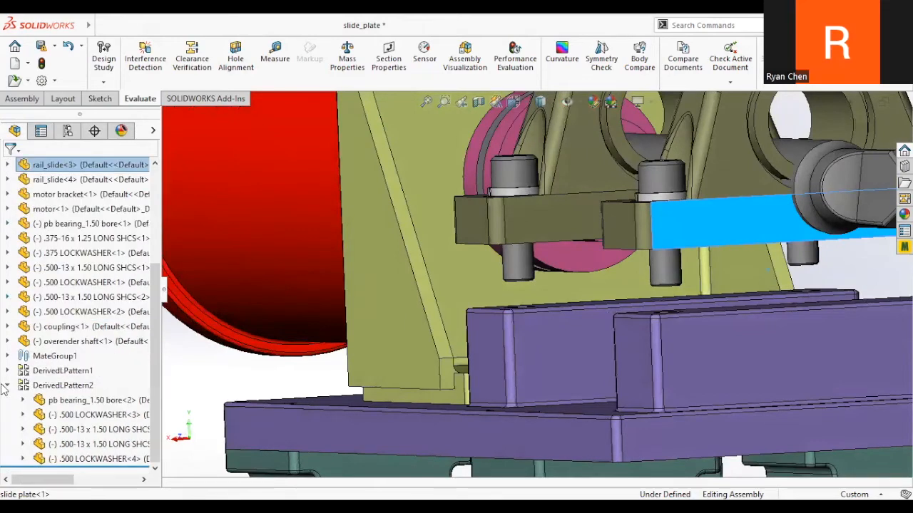
scroll(670, 262, up, 5)
scroll(634, 218, down, 5)
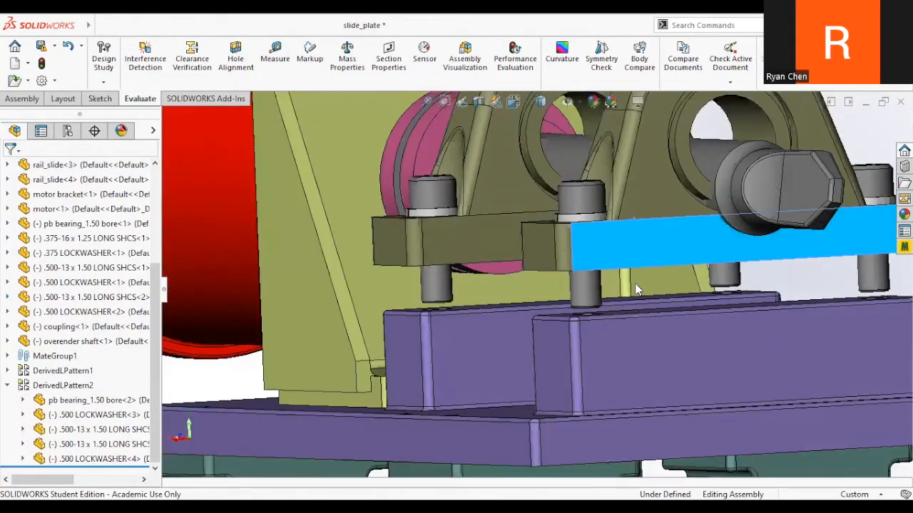
- Mate the bottom face of the end pillow block bearing coincident with the top face of the slide plate's raised block
click(599, 216)
middle_drag(599, 217, 628, 280)
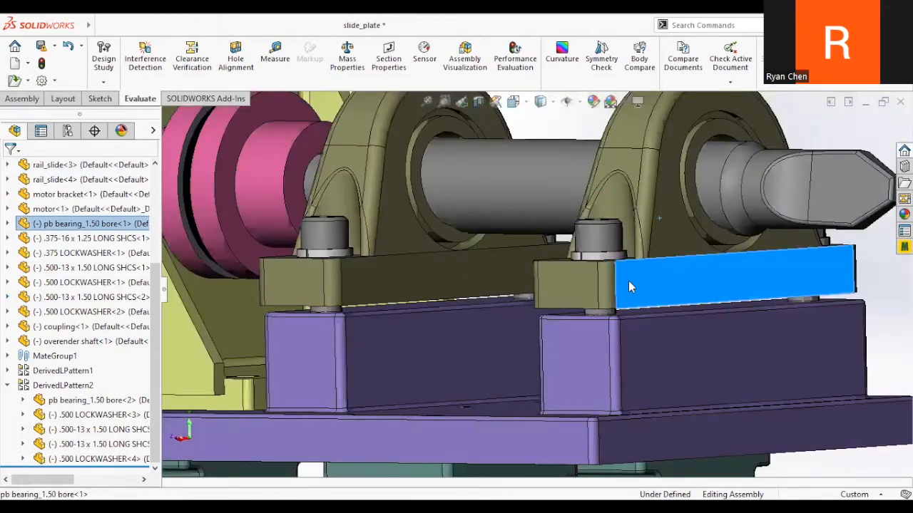
middle_drag(606, 333, 593, 316)
scroll(605, 276, down, 3)
click(596, 283)
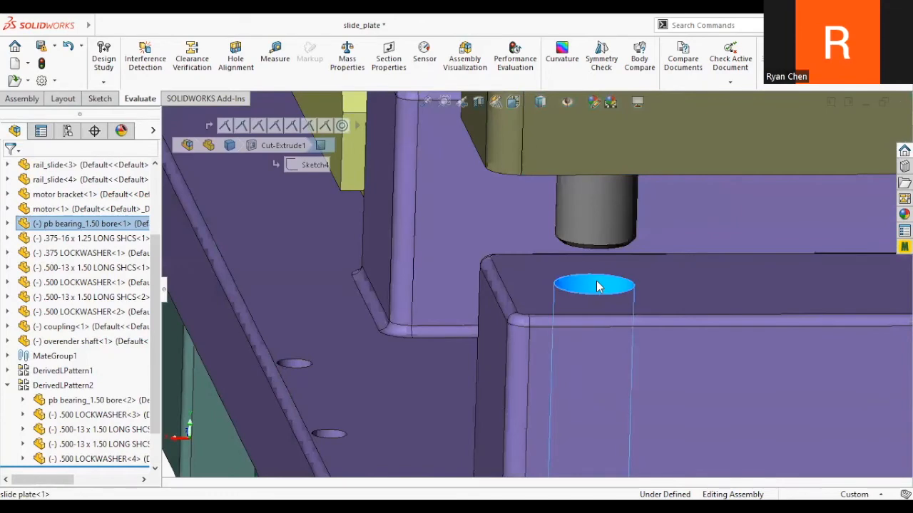
key(s)
middle_drag(501, 259, 543, 167)
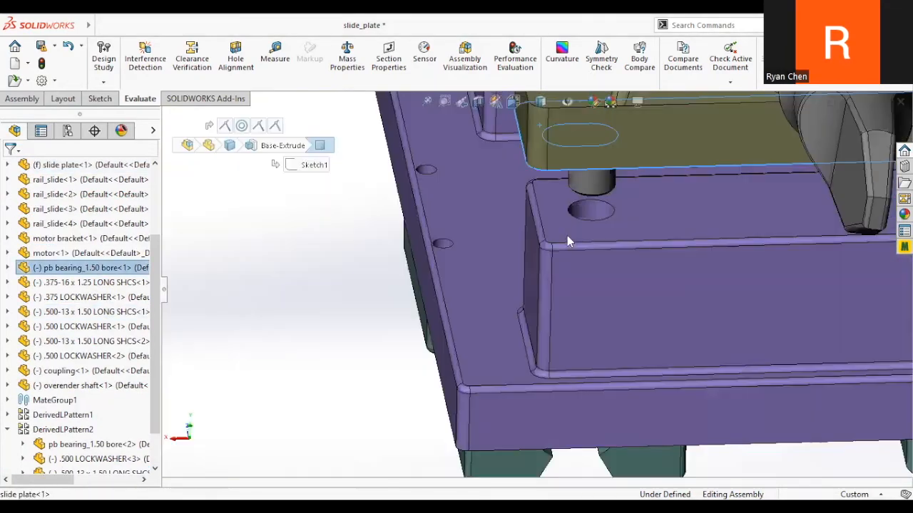
ctrl+click(567, 236)
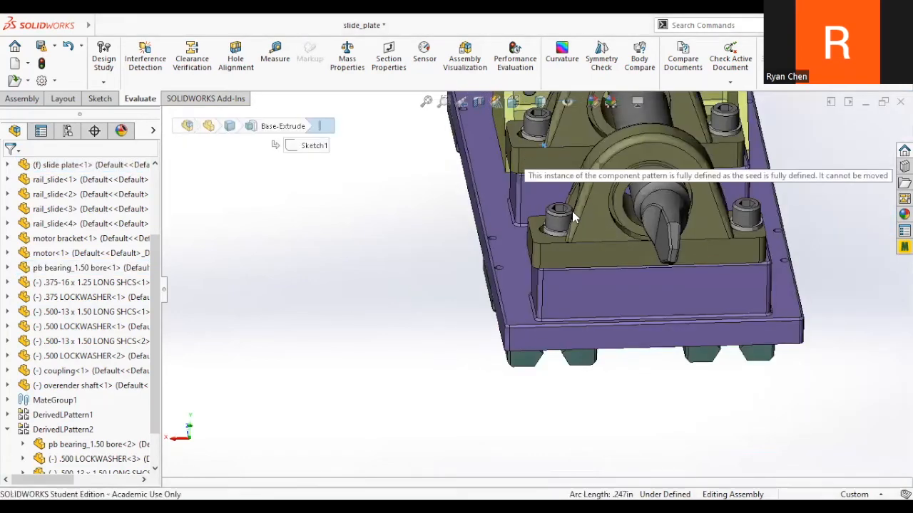
- Review the mates of pb bearing_1.50 bore<1>, checking the faces referenced by Coincident14, Concentric15, Coincident20 and Coincident25
click(670, 247)
key(ctrl+8)
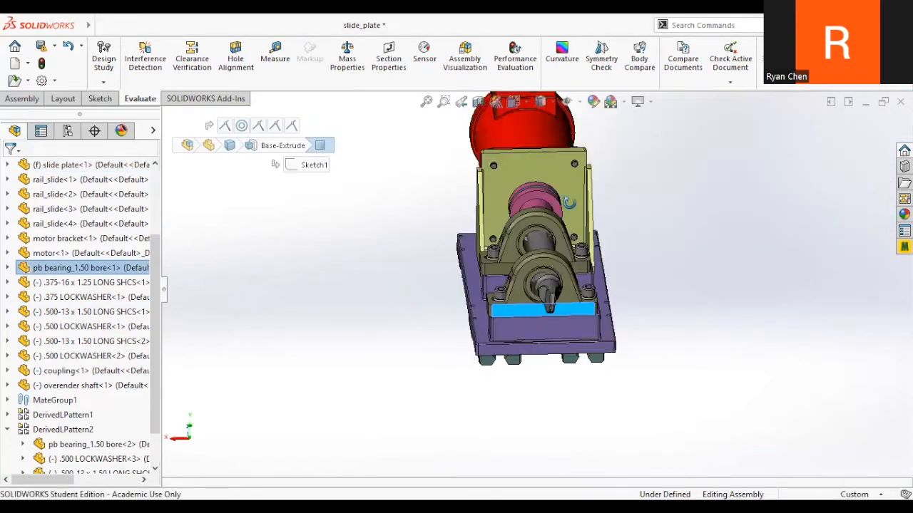
scroll(542, 239, down, 5)
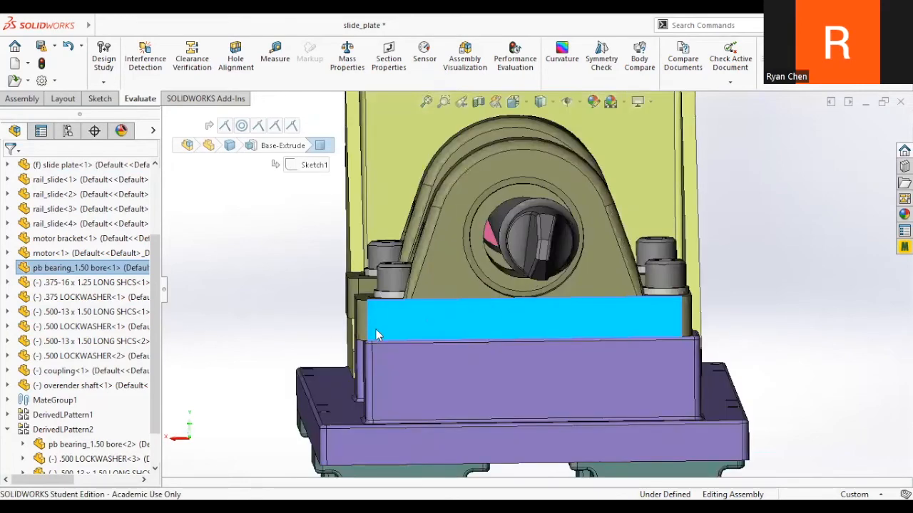
middle_drag(400, 329, 397, 325)
right_click(344, 326)
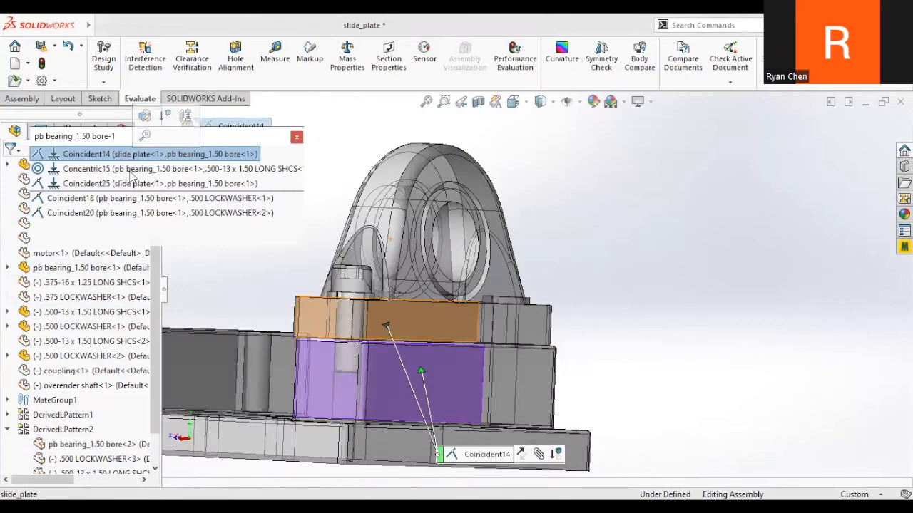
click(166, 184)
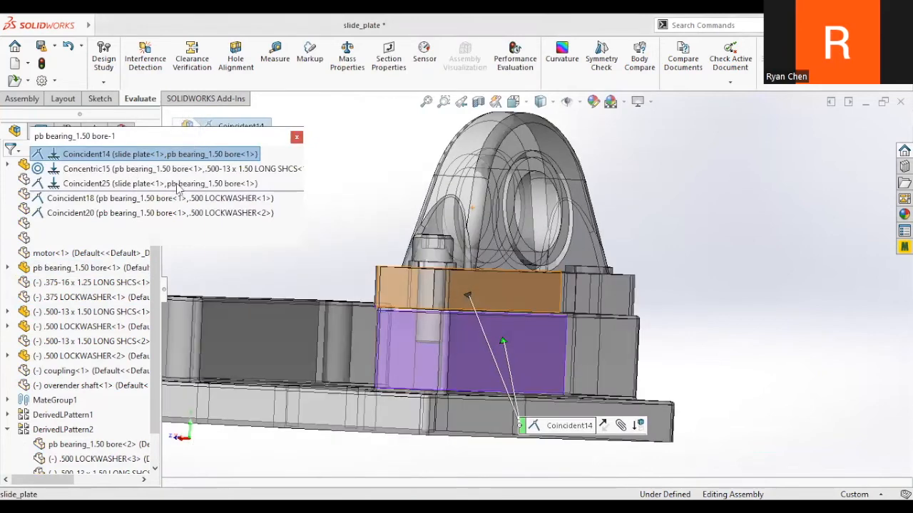
click(107, 169)
click(78, 155)
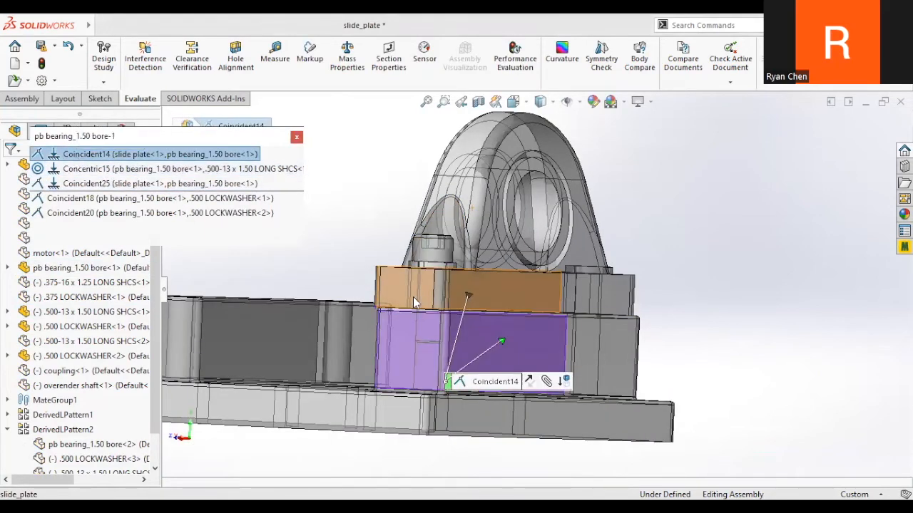
middle_drag(410, 352, 167, 244)
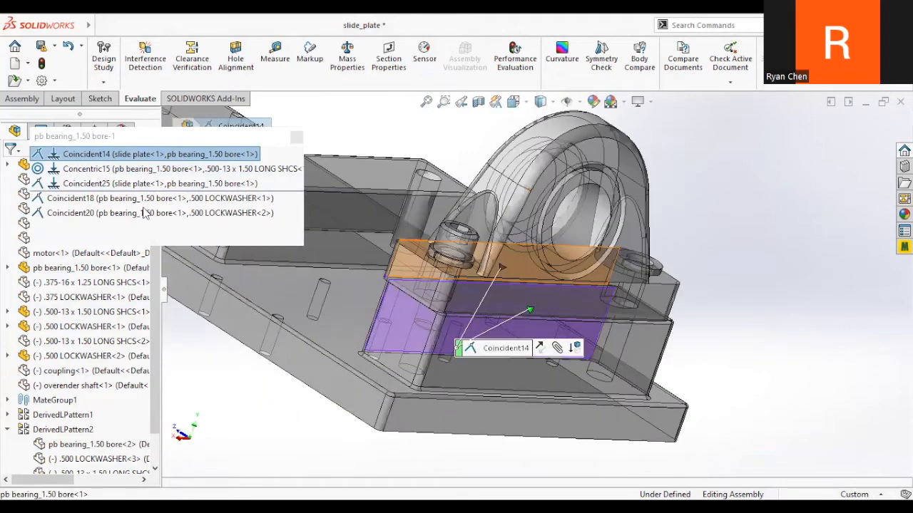
click(145, 213)
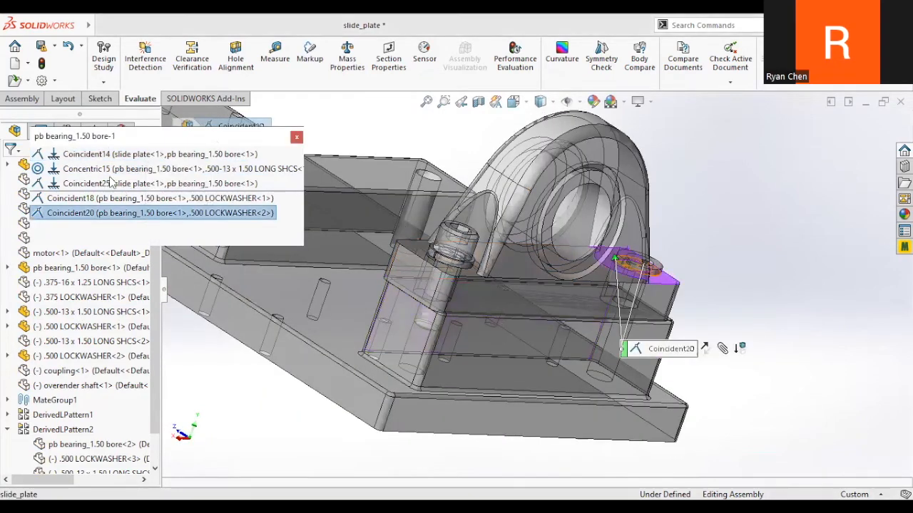
click(105, 183)
key(Escape)
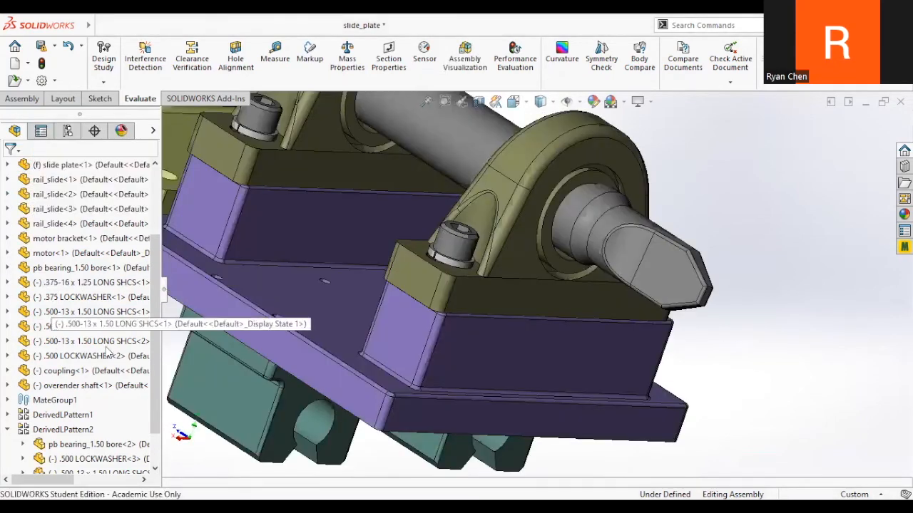
- Save the slide_plate assembly and close it
middle_drag(751, 230, 589, 279)
scroll(513, 273, up, 4)
middle_drag(457, 268, 532, 268)
scroll(7, 389, down, 1)
scroll(6, 389, up, 5)
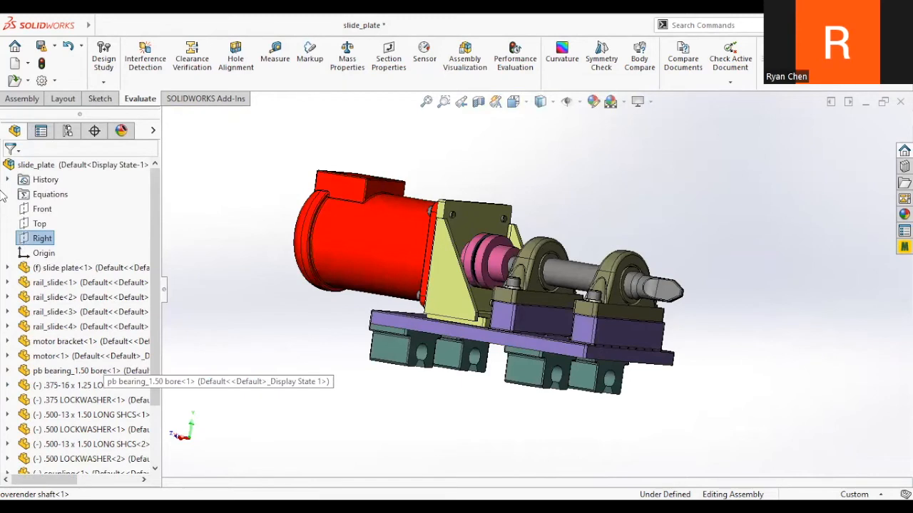
click(11, 166)
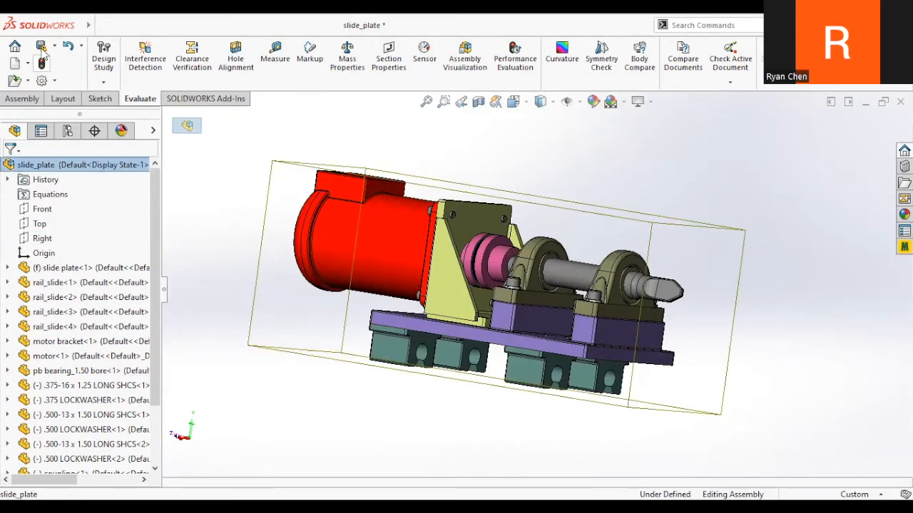
key(ctrl+s)
key(Return)
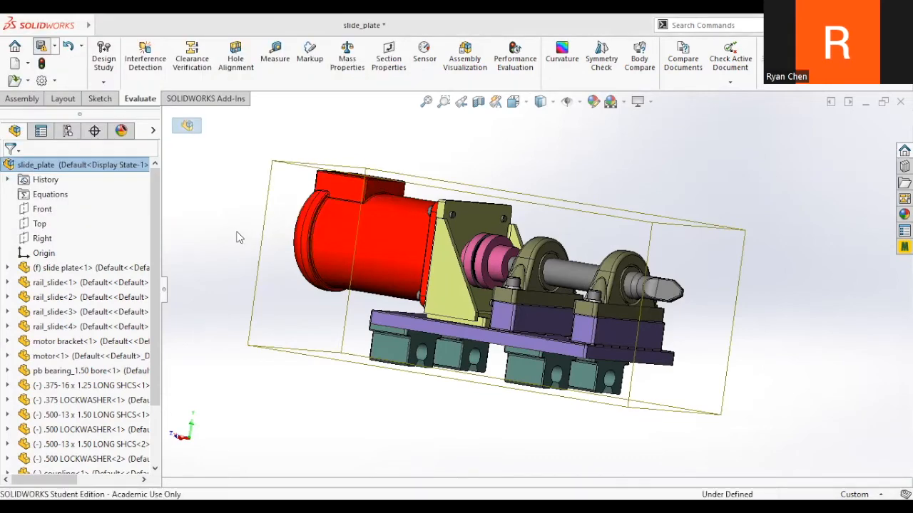
mouse_move(98, 27)
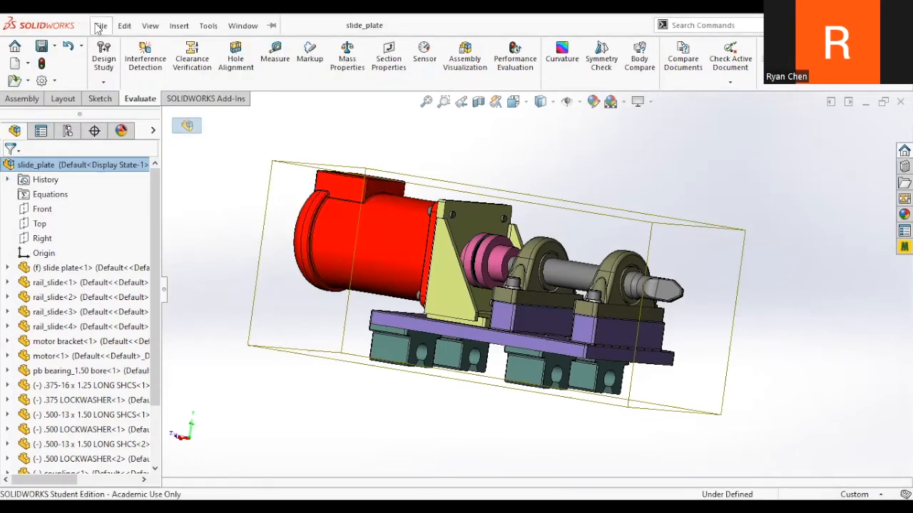
key(ctrl+w)
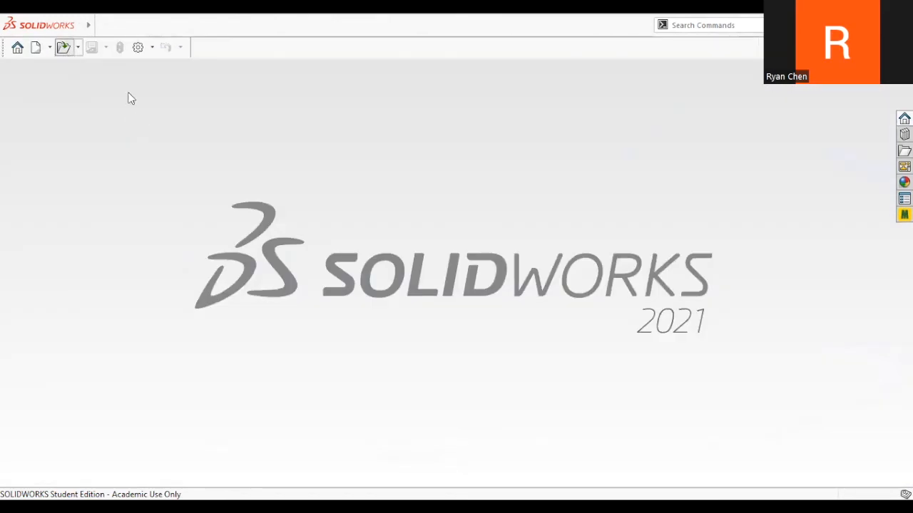
- Open the Assem1 assembly from the Universal Joint folder on the Desktop
key(ctrl+o)
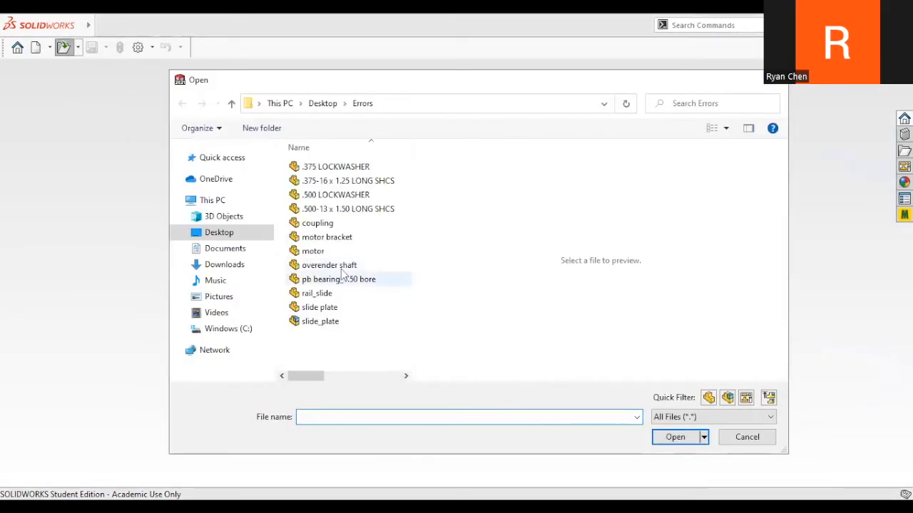
click(321, 103)
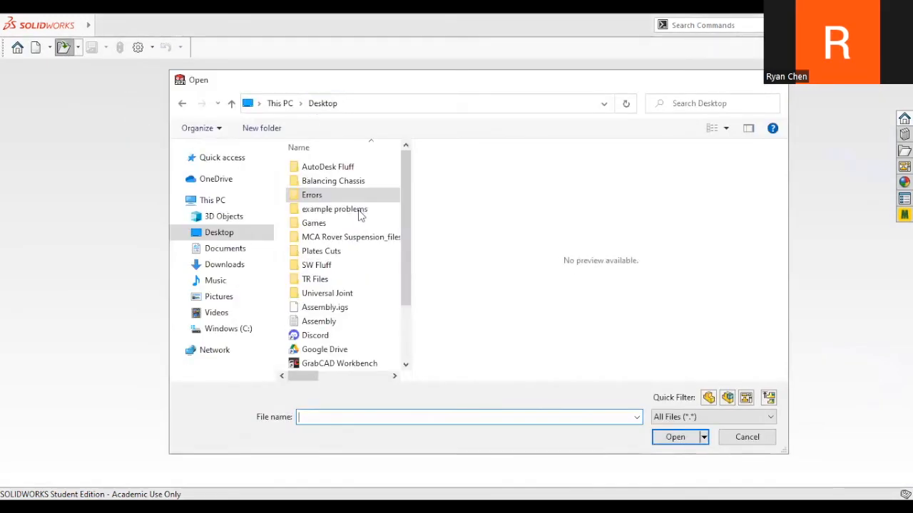
double_click(346, 295)
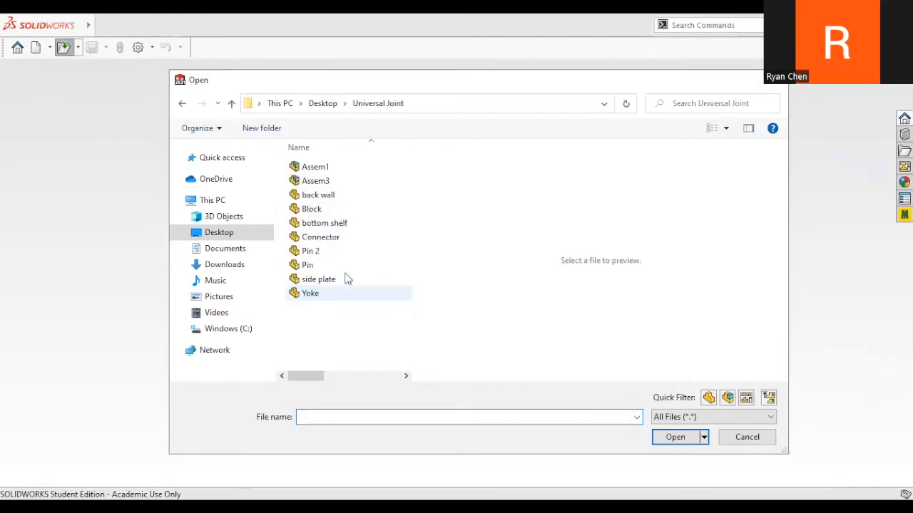
click(342, 166)
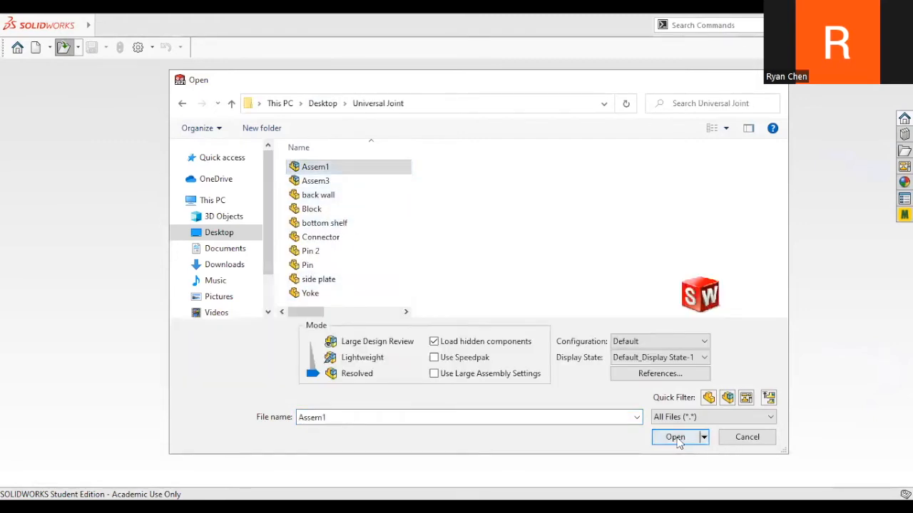
click(676, 437)
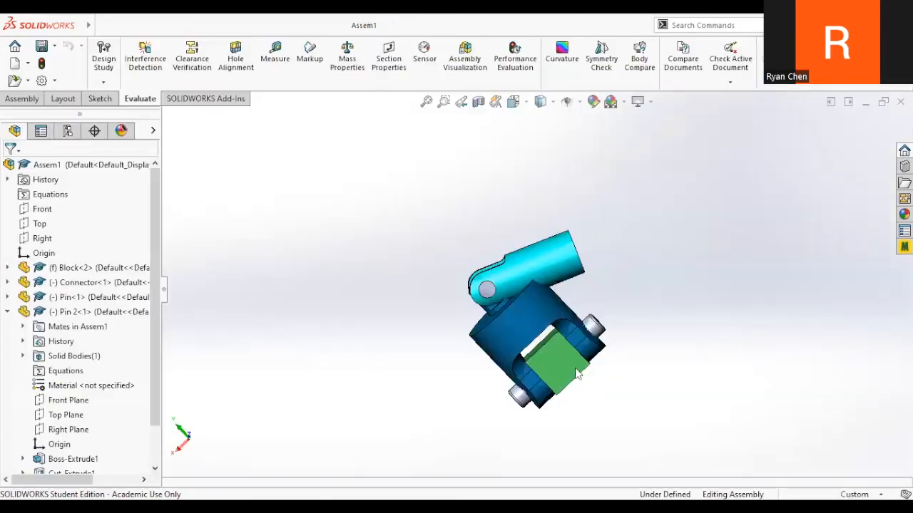
- Delete all mates in Assem1, from Coincident1 through Symmetric2
mouse_move(576, 374)
middle_down()
mouse_move(621, 300)
mouse_move(570, 362)
middle_up()
scroll(569, 364, down, 5)
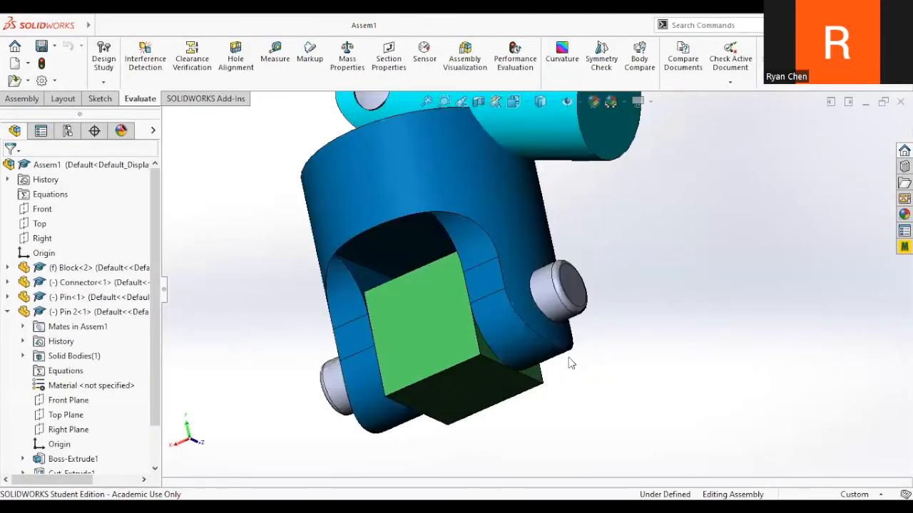
scroll(114, 391, down, 1)
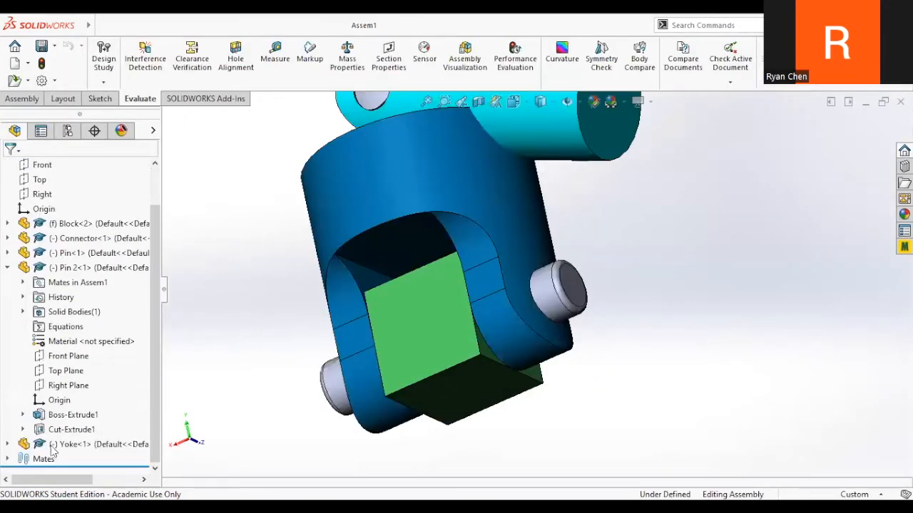
click(7, 459)
click(82, 371)
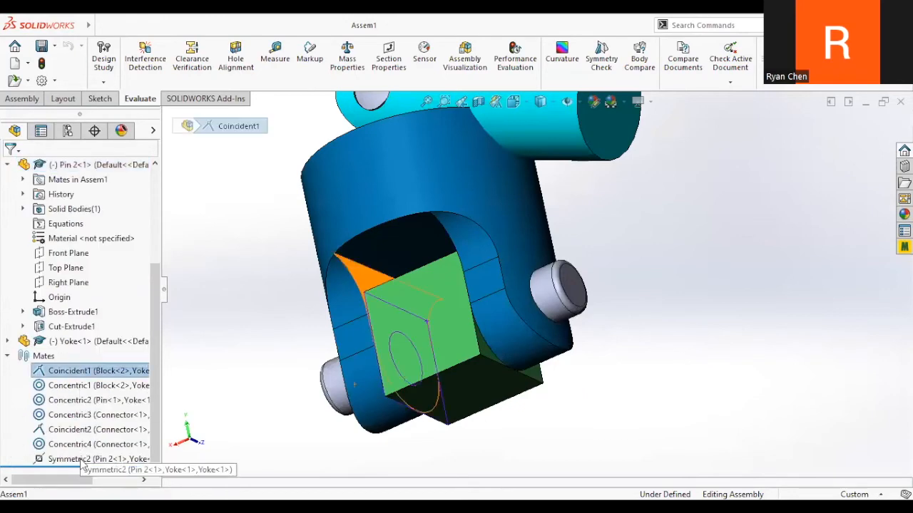
shift+click(83, 460)
key(Delete)
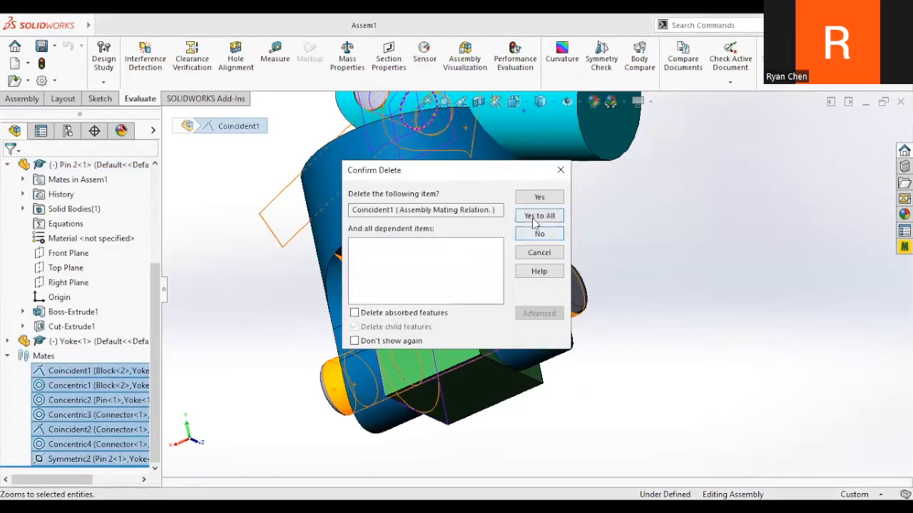
click(533, 219)
- Move the connector, Pin 2, the yoke and the long pin away from the block so the parts are separated
scroll(533, 214, up, 5)
drag(532, 201, 403, 127)
drag(468, 204, 529, 148)
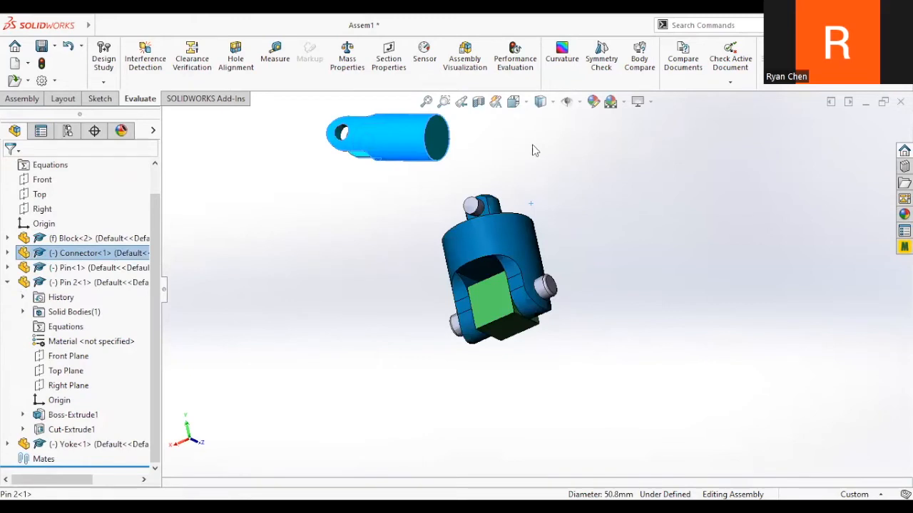
drag(511, 243, 342, 196)
drag(513, 288, 565, 207)
scroll(527, 305, down, 2)
ctrl+click(526, 300)
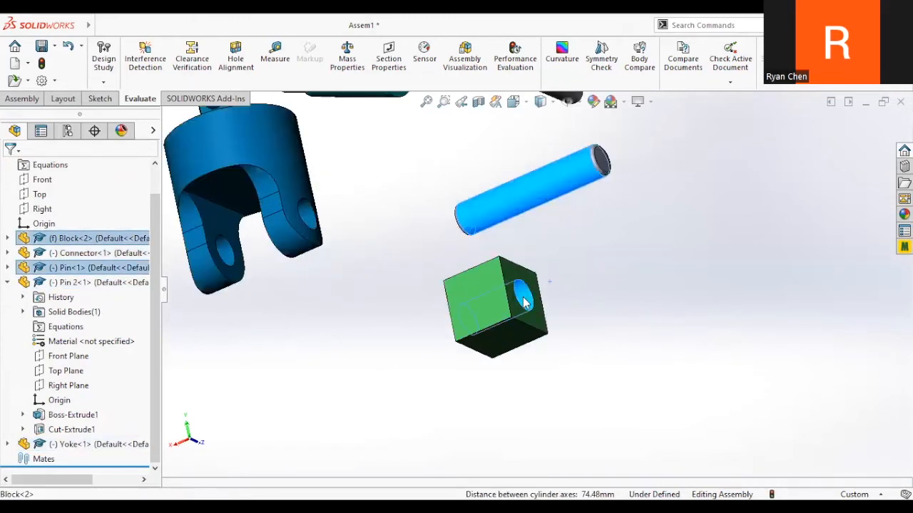
scroll(575, 294, down, 1)
click(577, 263)
click(533, 173)
ctrl+click(510, 305)
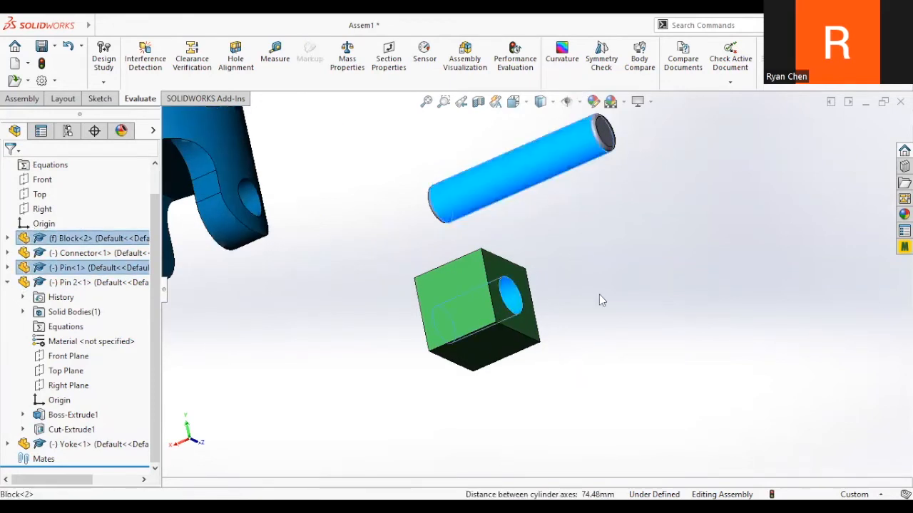
key(ctrl+z)
key(ctrl+y)
scroll(590, 234, up, 2)
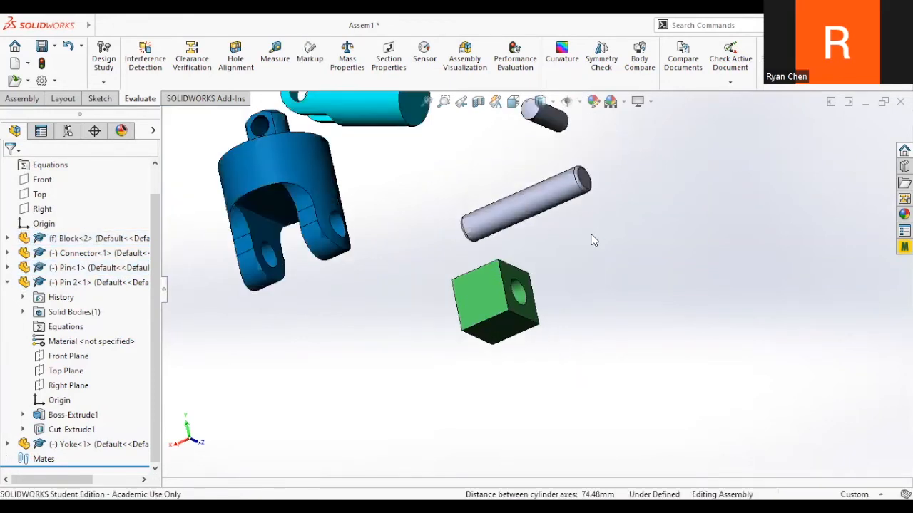
- Mate the long pin's cylindrical face concentric with the block's through hole, leaving rotation unlocked
click(542, 197)
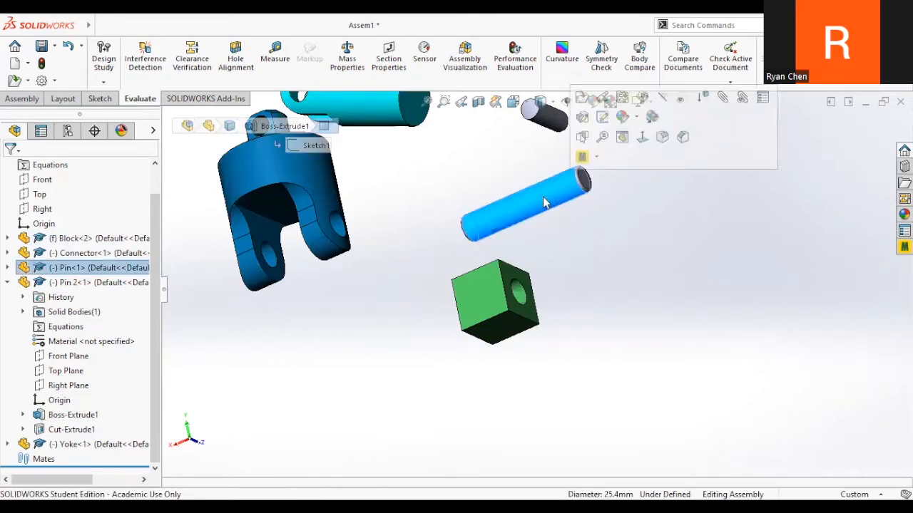
alt+drag(551, 193, 526, 308)
click(691, 323)
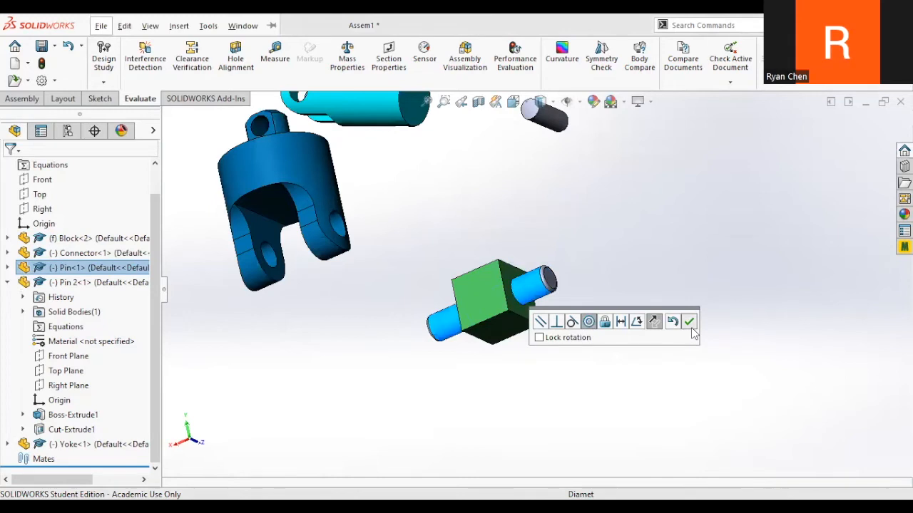
- Mate the yoke's lower lug hole concentric with the pin in the block and test the yoke's remaining motion
alt+drag(341, 229, 539, 280)
click(705, 249)
drag(491, 249, 472, 255)
click(456, 385)
key(ctrl+z)
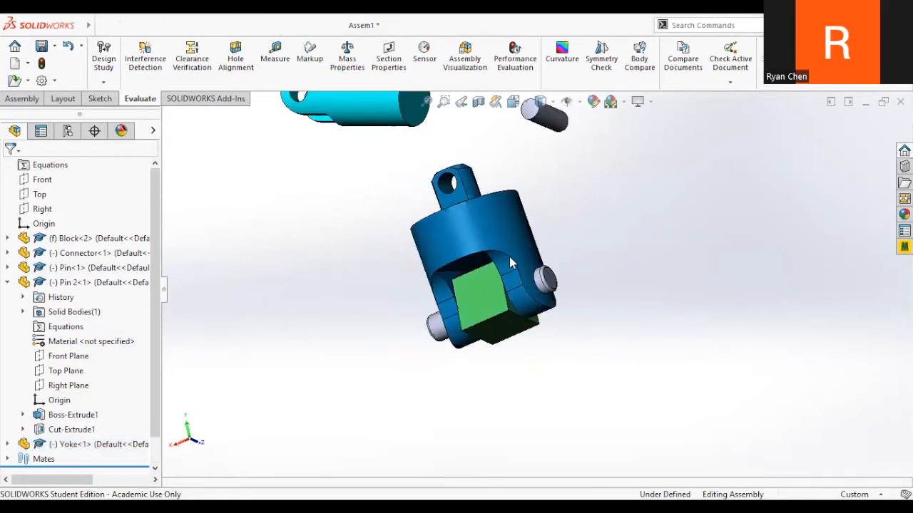
- Undo the yoke's concentric mate and separate the yoke from the pin in the block
key(ctrl+z)
drag(260, 278, 405, 357)
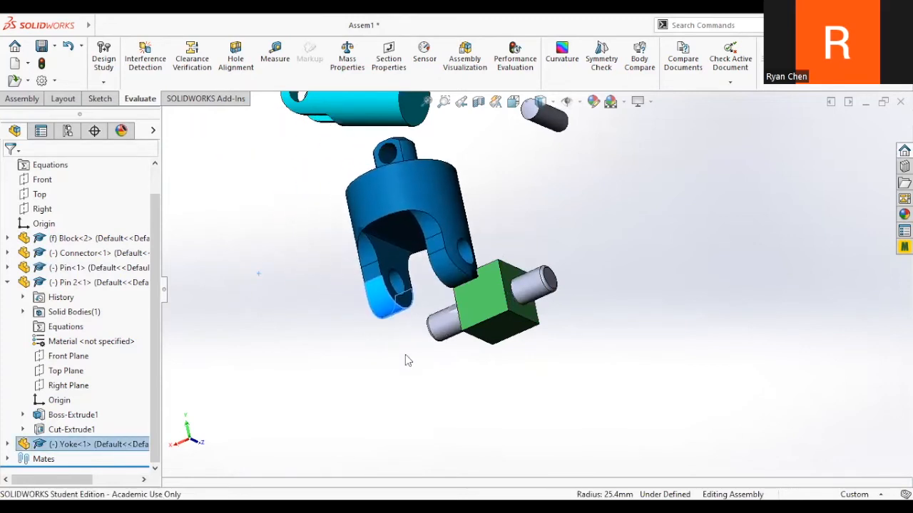
- SmartMate the yoke's lug hole edge to the block's hole edge, adding concentric and coincident mates between yoke and block
click(405, 284)
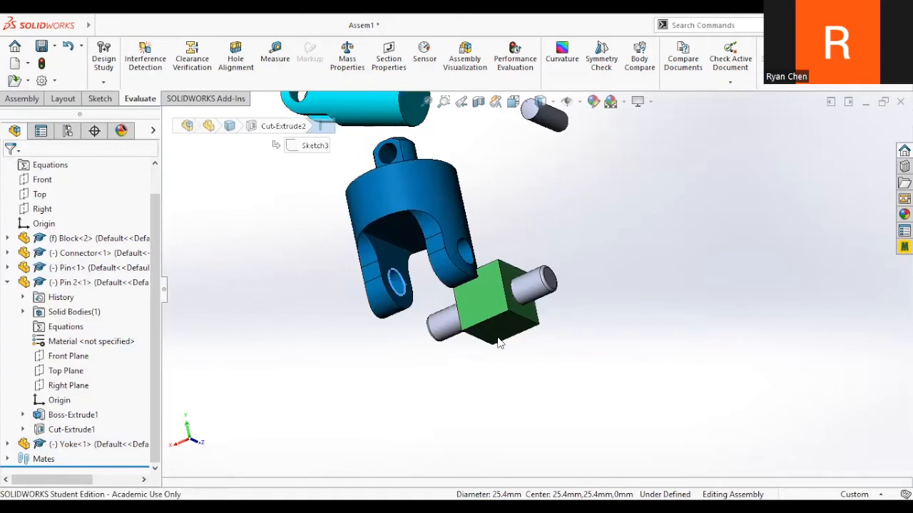
middle_drag(498, 339, 556, 323)
middle_drag(459, 311, 457, 280)
mouse_move(502, 305)
middle_down()
mouse_move(511, 307)
mouse_move(499, 288)
mouse_move(474, 289)
mouse_move(504, 298)
middle_up()
scroll(503, 304, up, 5)
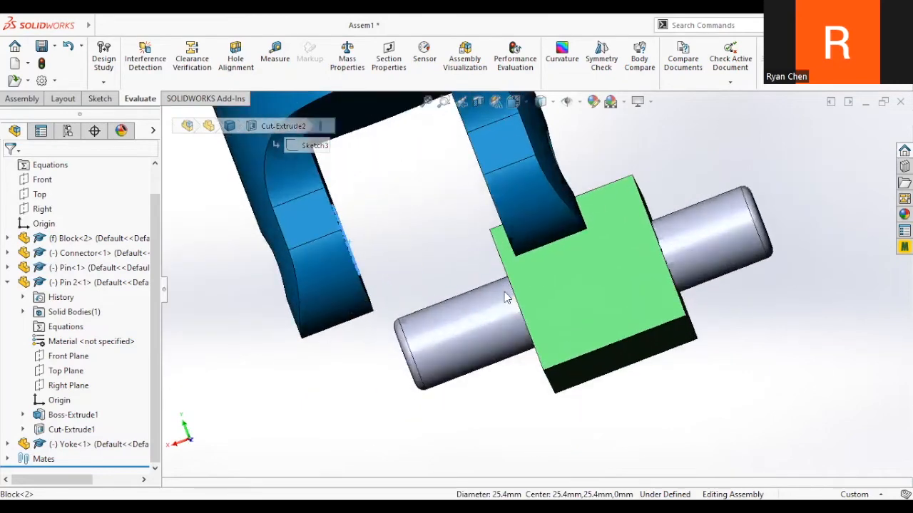
scroll(504, 298, down, 2)
middle_drag(390, 247, 395, 263)
scroll(401, 266, up, 2)
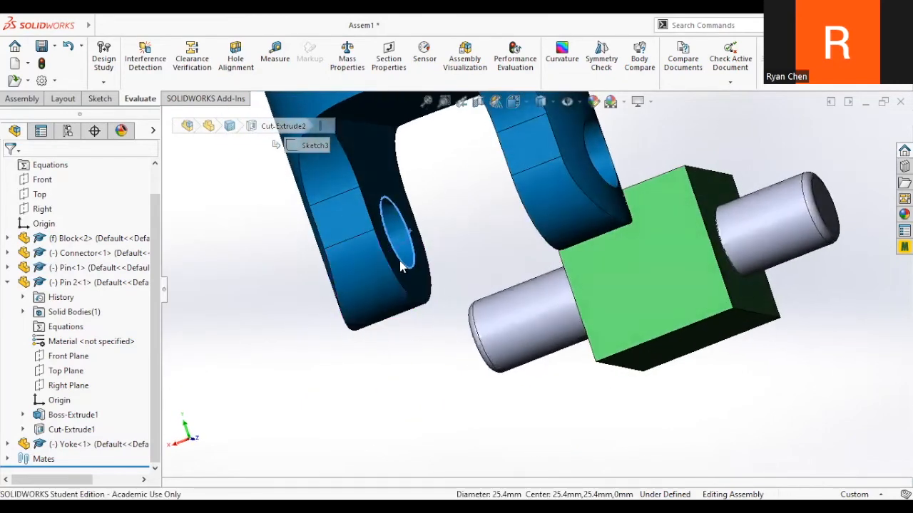
alt+drag(412, 264, 457, 308)
middle_drag(457, 308, 555, 238)
alt+drag(556, 237, 404, 230)
scroll(495, 271, up, 7)
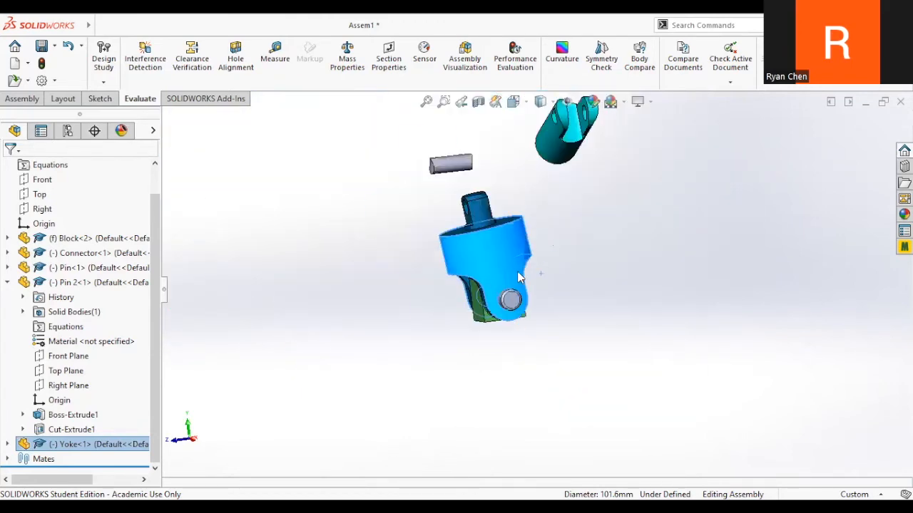
click(536, 192)
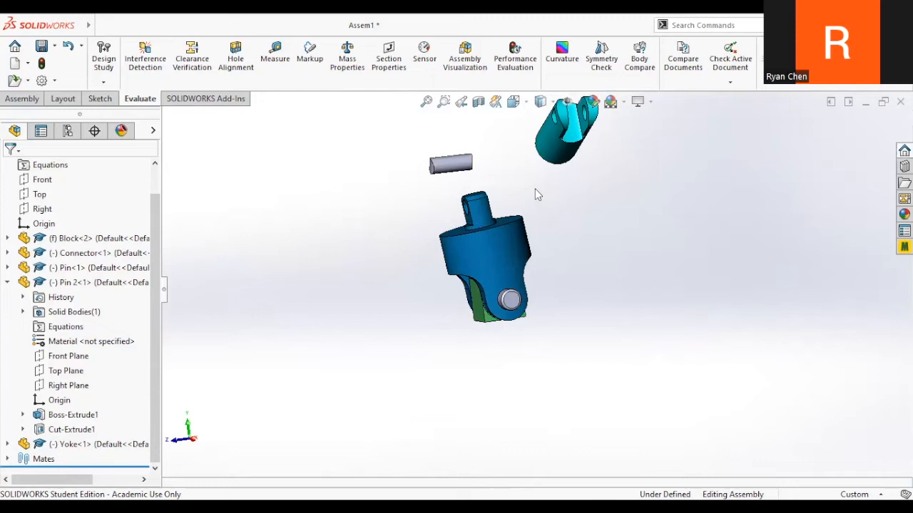
- Review the standard mate types offered by the Mate command and the mates listed in Assem1's feature tree
scroll(527, 212, down, 3)
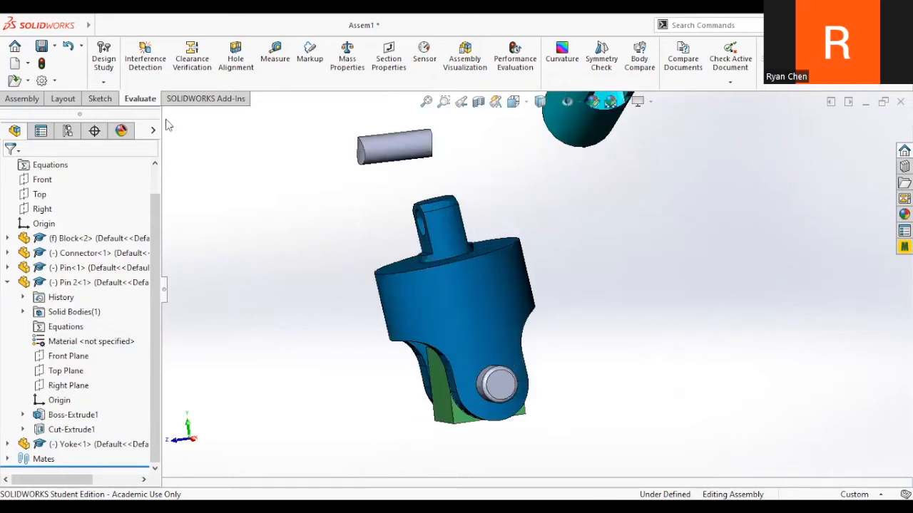
click(23, 98)
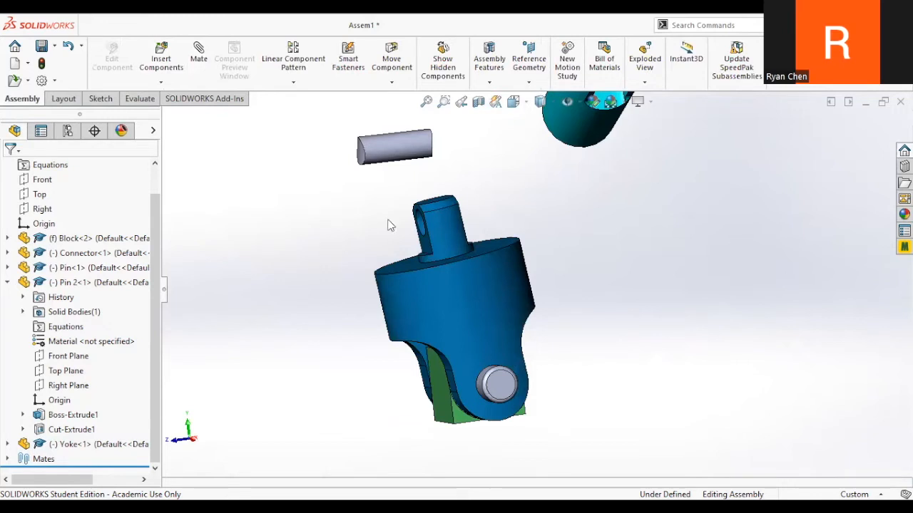
key(ctrl+s)
click(204, 62)
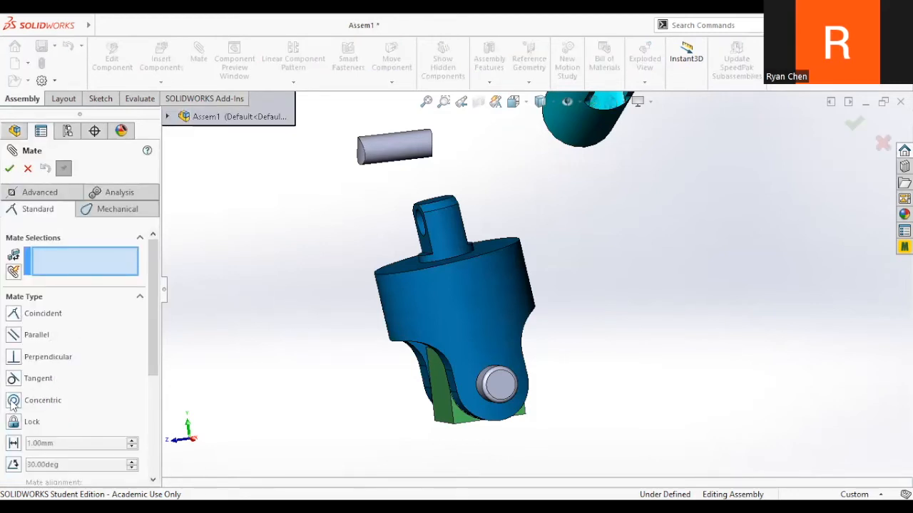
drag(156, 301, 160, 332)
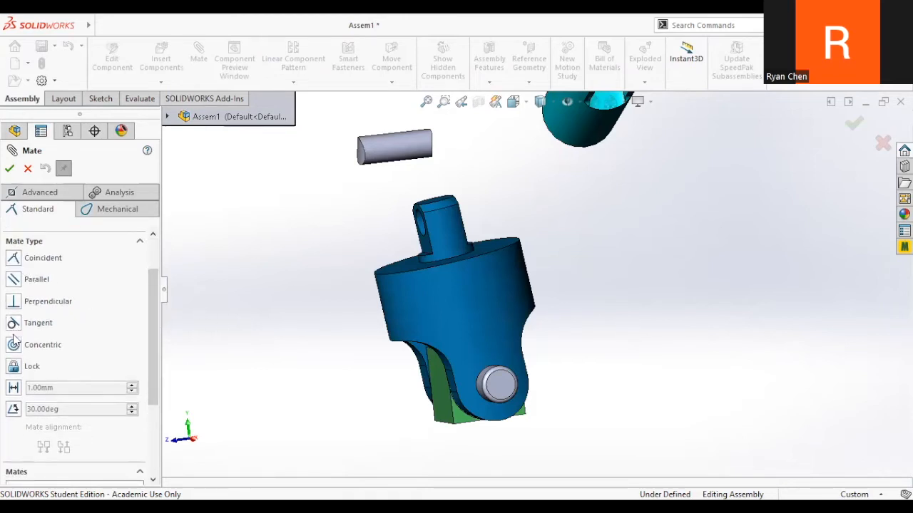
click(28, 168)
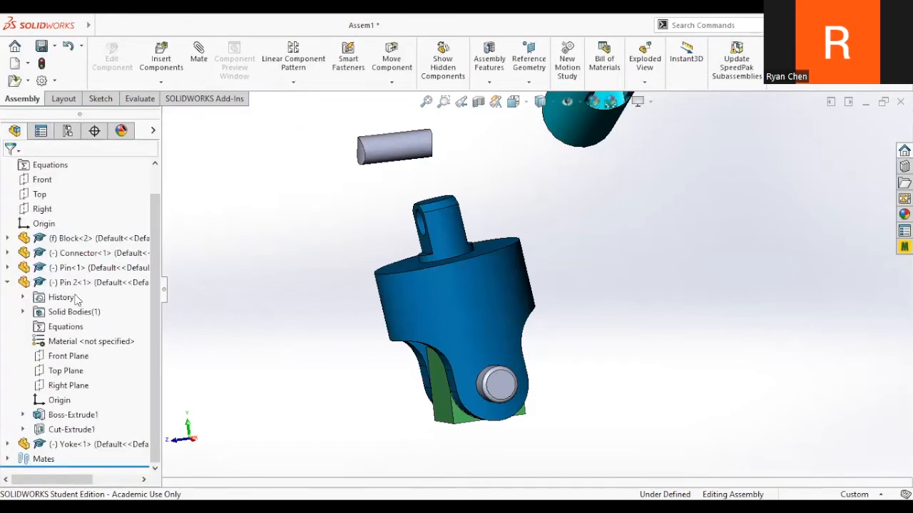
click(7, 283)
click(7, 341)
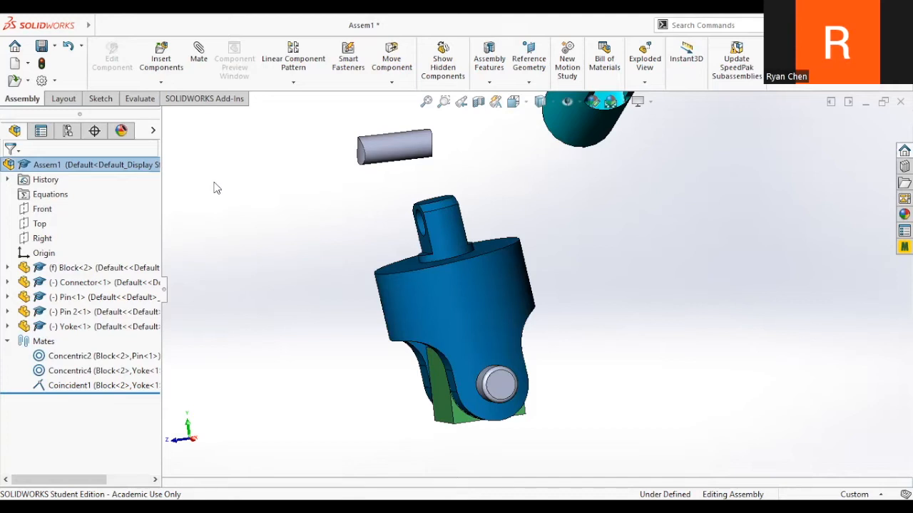
- Save the Assem1 assembly and close it
click(41, 45)
mouse_move(97, 25)
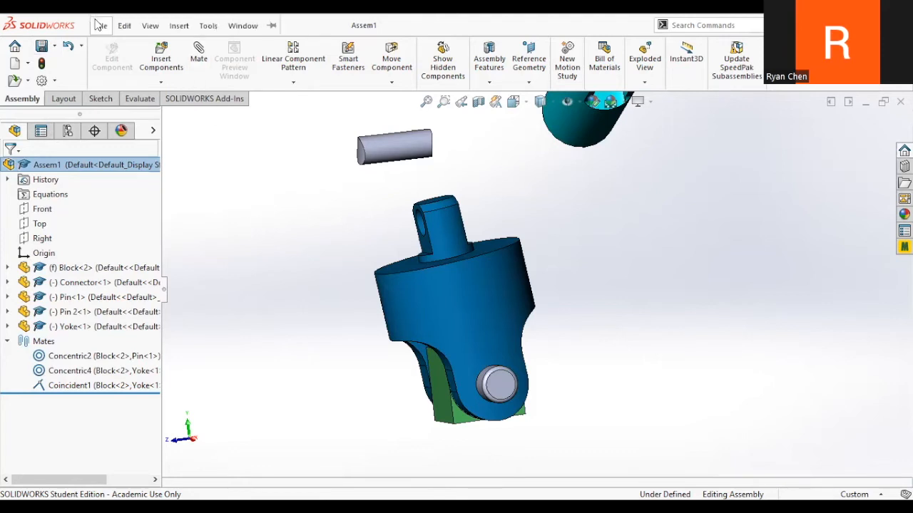
click(100, 25)
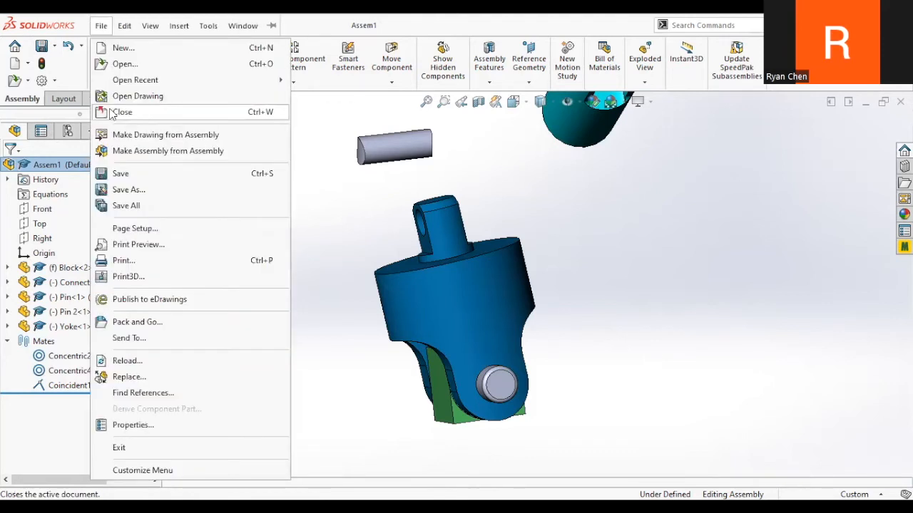
click(618, 267)
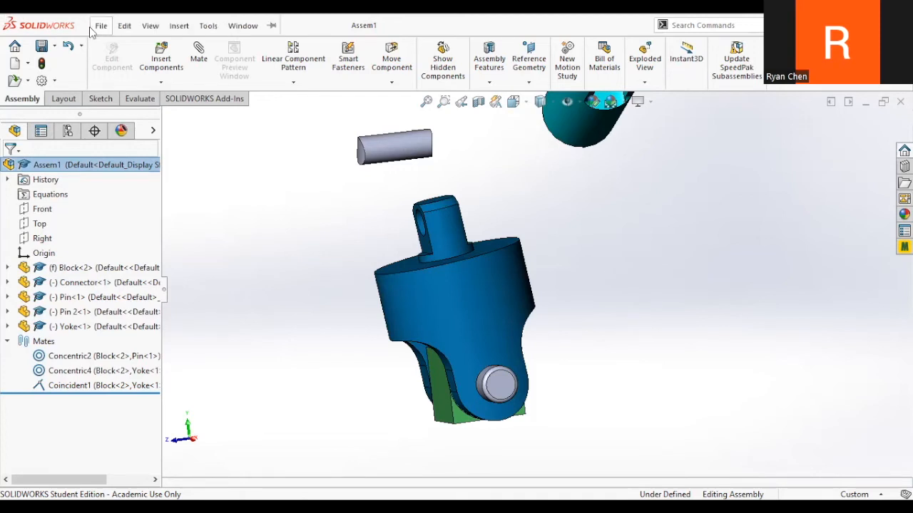
click(100, 25)
click(122, 112)
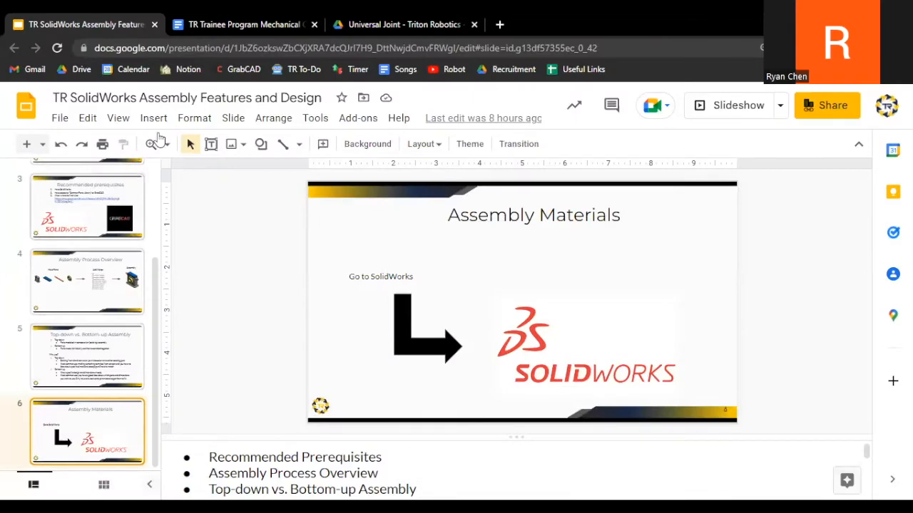
- Switch to the browser, load GrabCAD Workbench in a new tab and open the 2022 - 2023 Infantry project
click(500, 25)
click(240, 69)
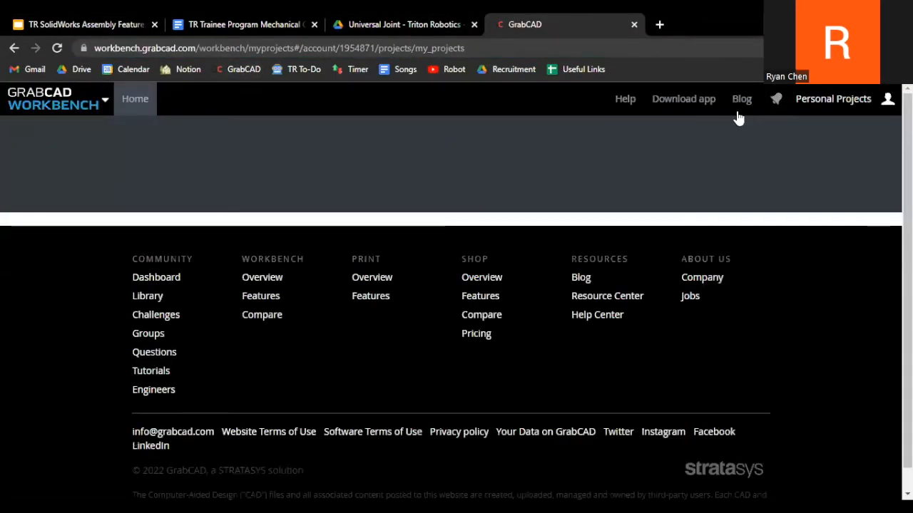
scroll(67, 279, down, 2)
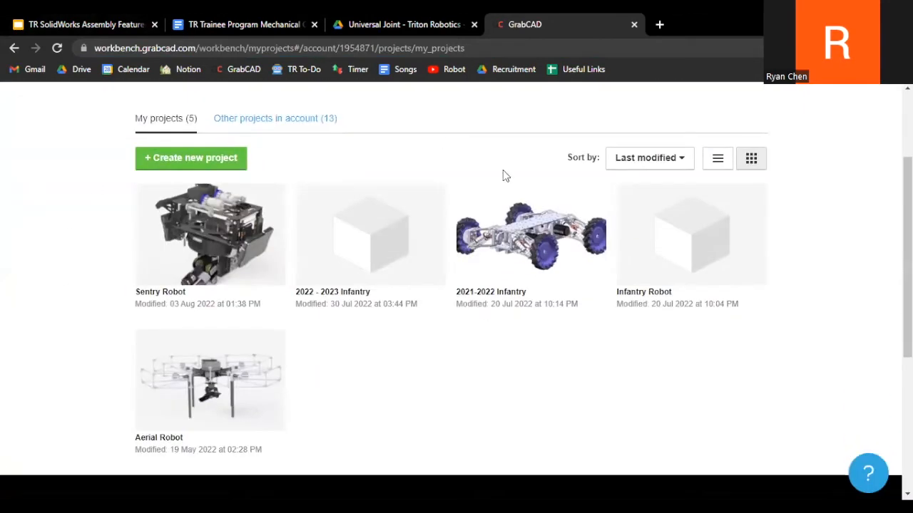
click(335, 263)
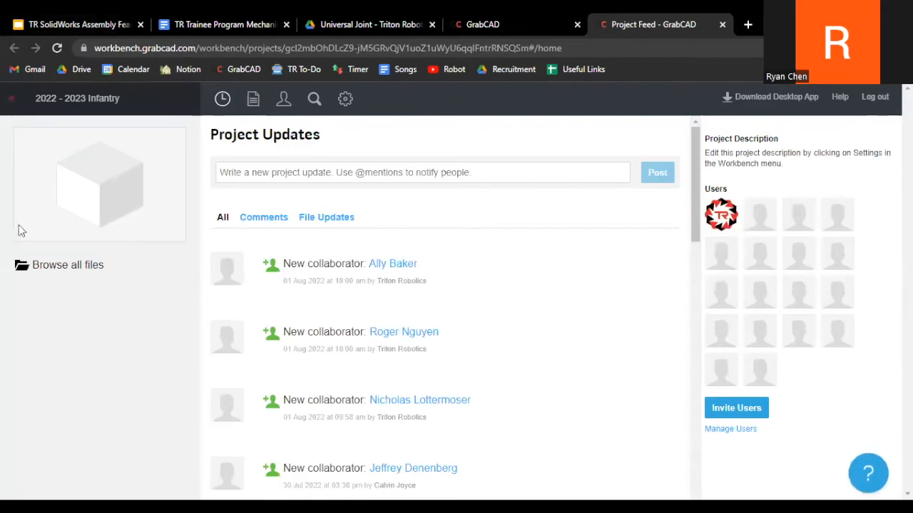
- Browse the project's files through the Chassis folder to Wheel Box, and close the project's tab
click(253, 99)
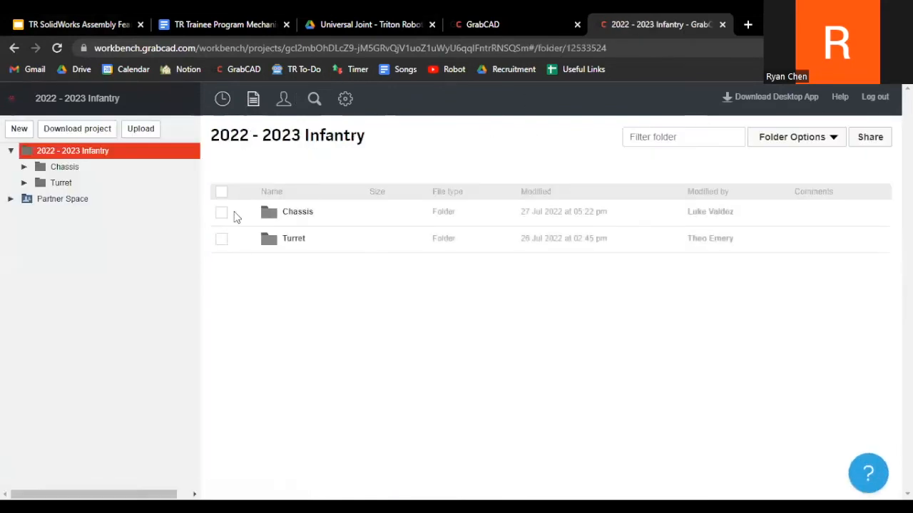
click(298, 213)
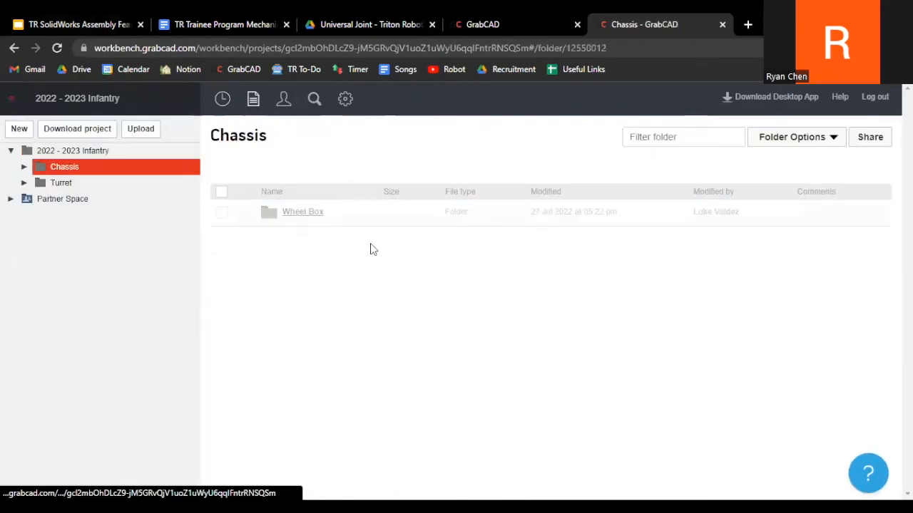
click(319, 213)
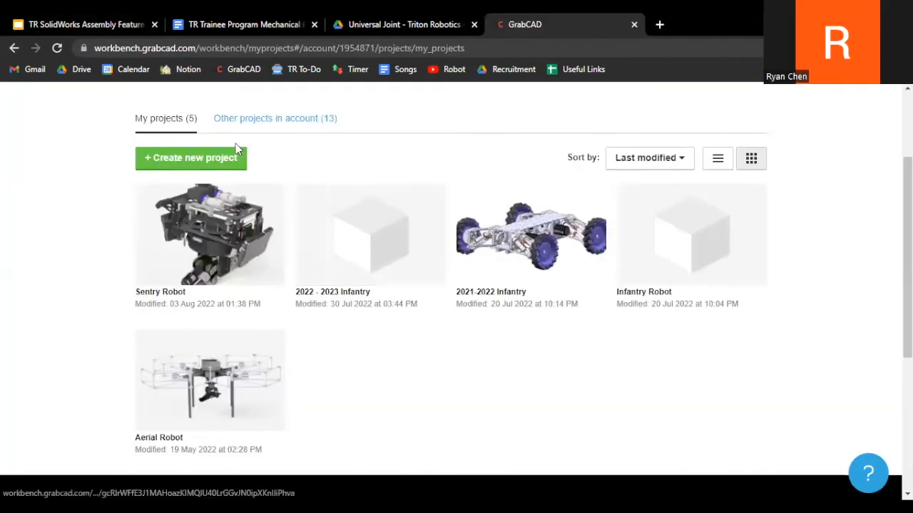
click(722, 25)
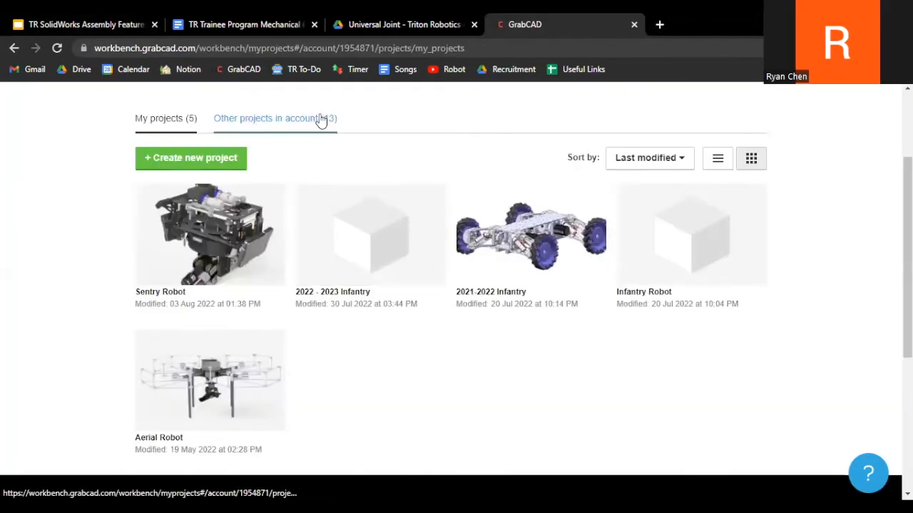
- Open the 2021-2022 Infantry project and read the change comment on Project Update 69
click(497, 224)
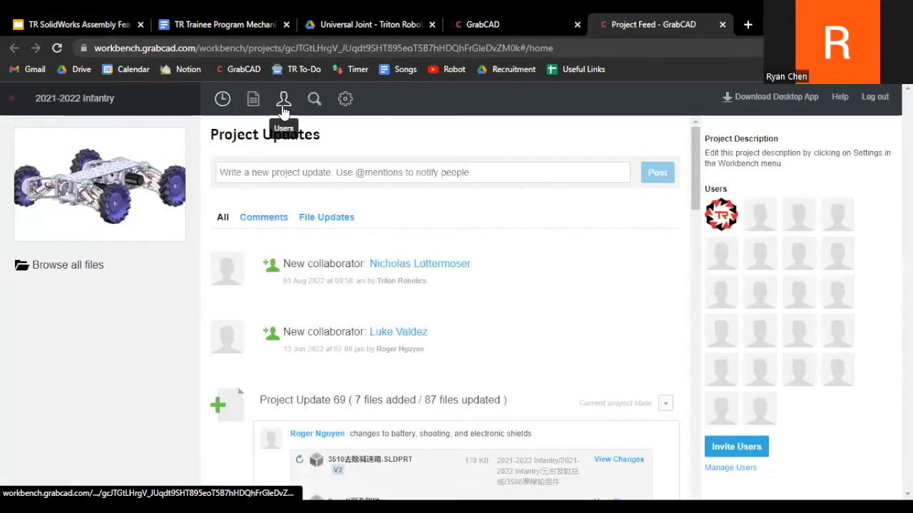
scroll(616, 299, down, 3)
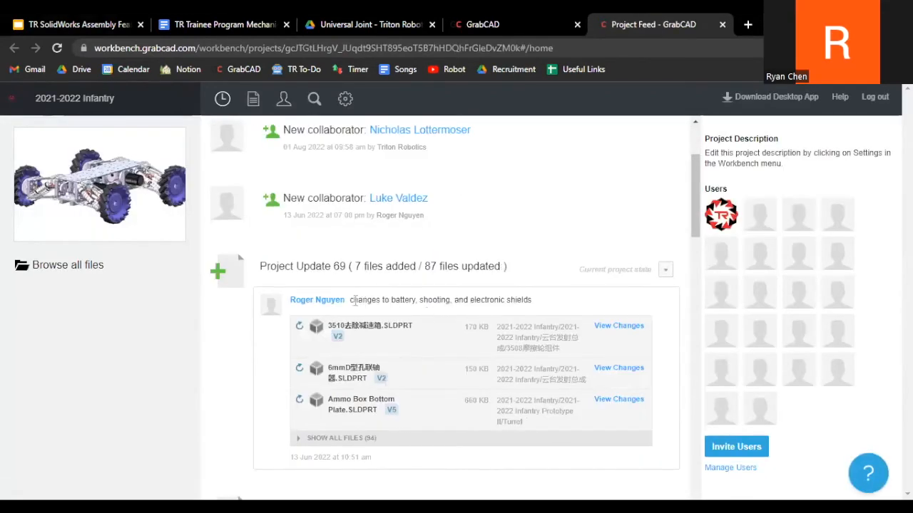
drag(351, 300, 525, 300)
drag(362, 300, 525, 302)
click(392, 305)
scroll(392, 306, up, 2)
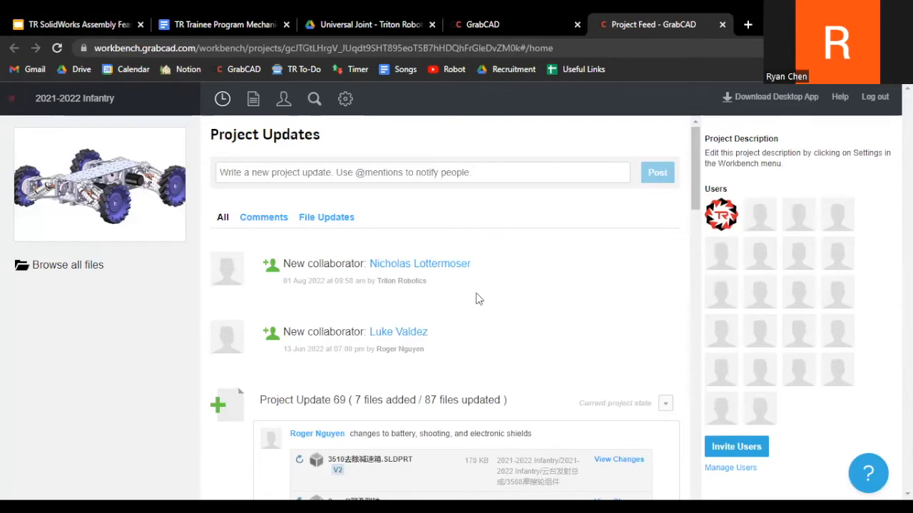
scroll(479, 305, down, 2)
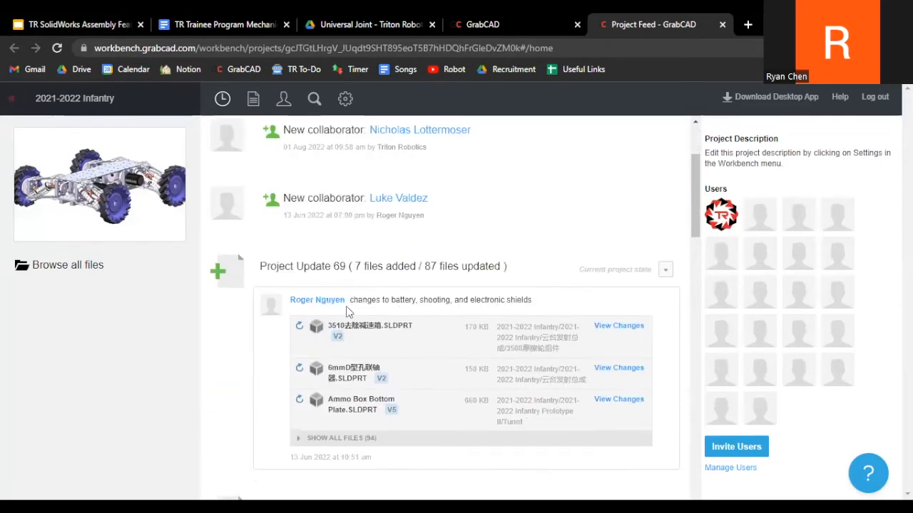
drag(357, 302, 539, 305)
click(540, 305)
scroll(294, 159, up, 2)
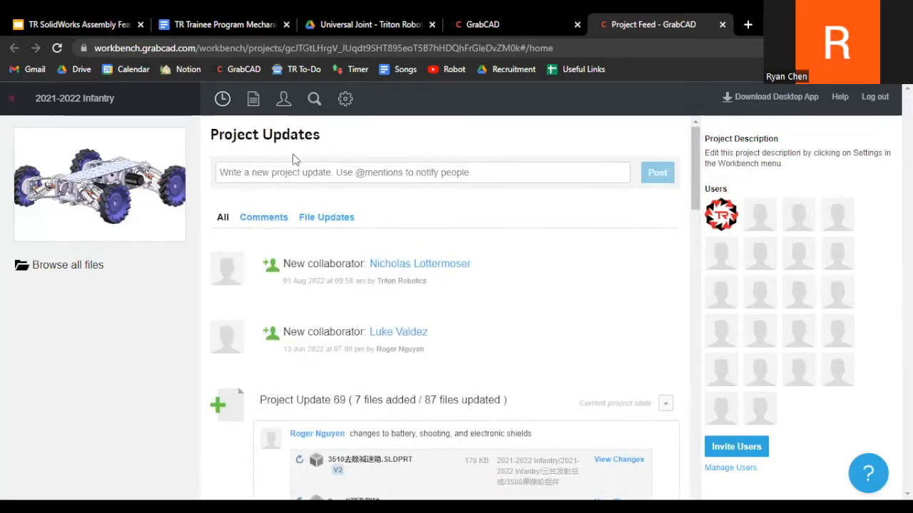
- Browse the project's 2021-2022 Infantry folder, opening Chassis Protector and expanding the Referee System subfolder
click(255, 101)
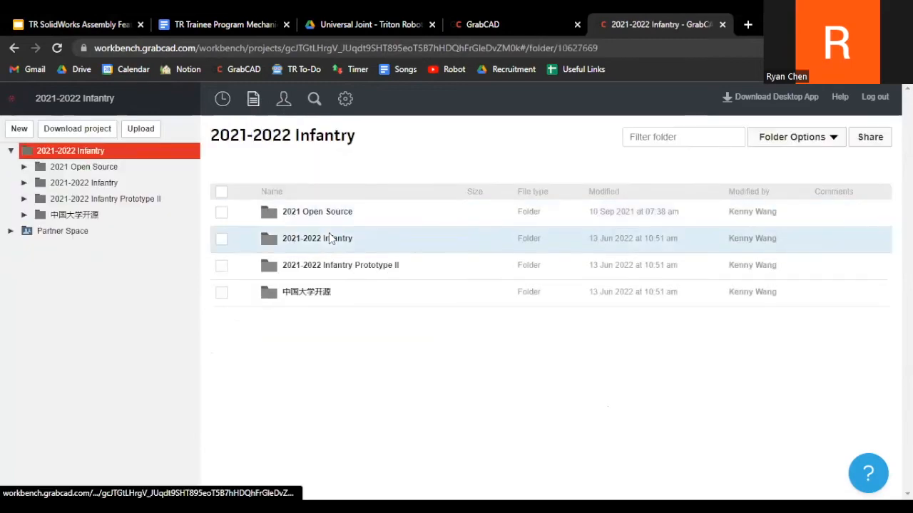
click(324, 243)
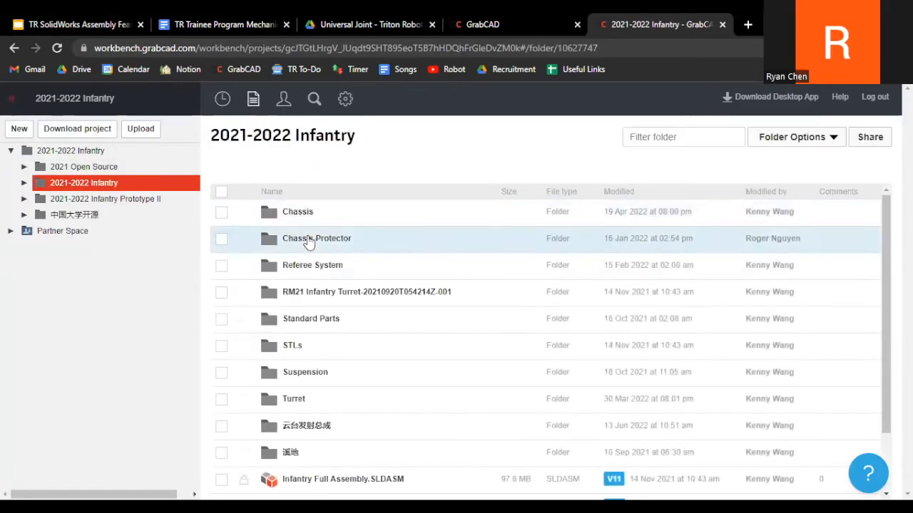
click(309, 241)
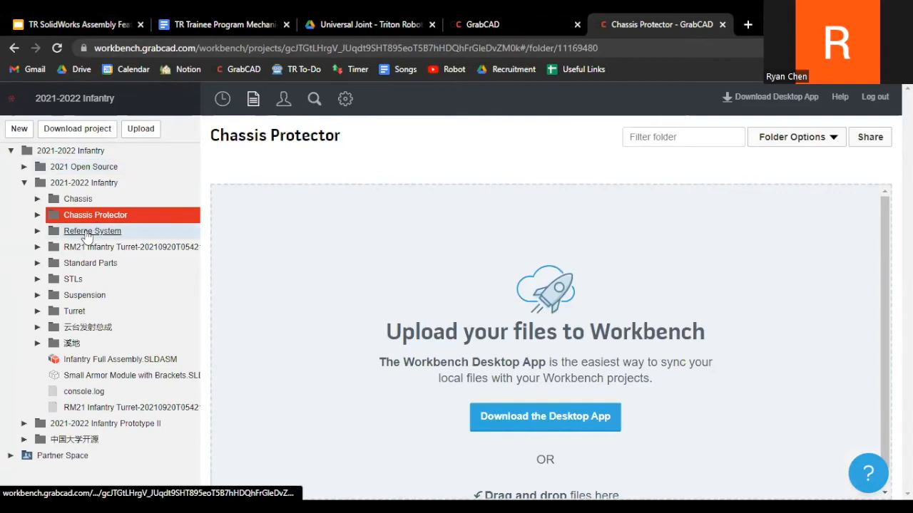
click(39, 215)
click(37, 231)
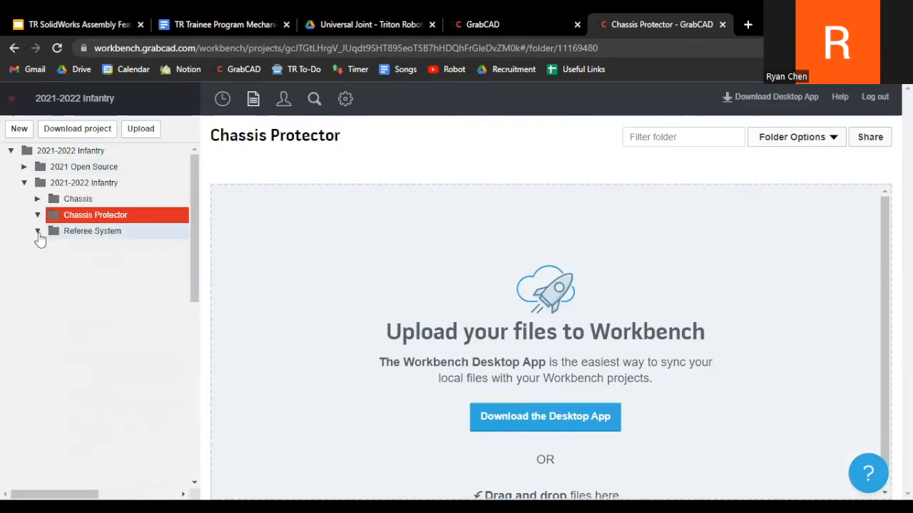
- Open the Chassis folder of 2021-2022 Infantry Prototype II and look through its assembly and part files
click(24, 182)
click(24, 199)
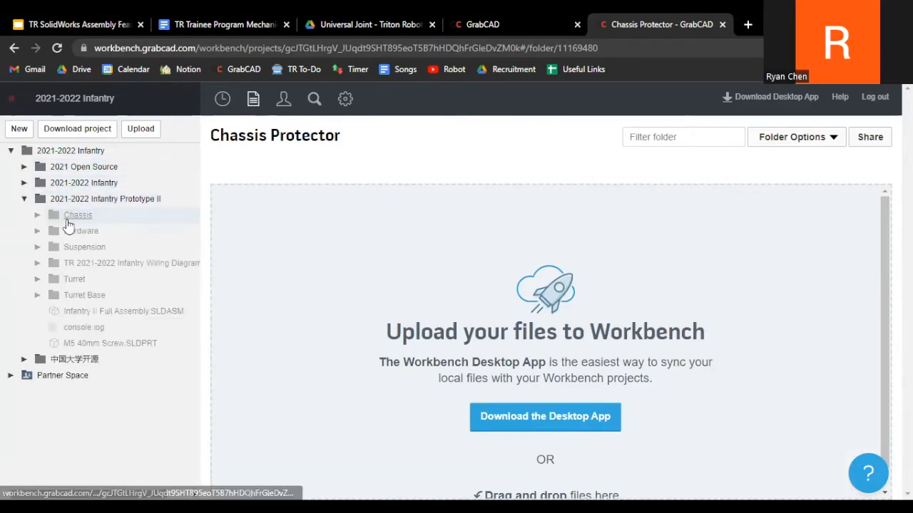
click(73, 219)
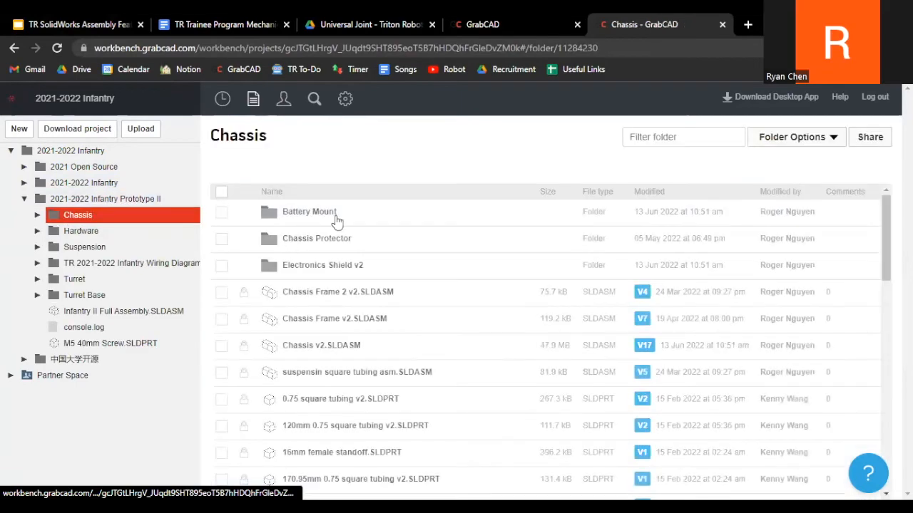
scroll(332, 364, down, 10)
scroll(328, 365, down, 3)
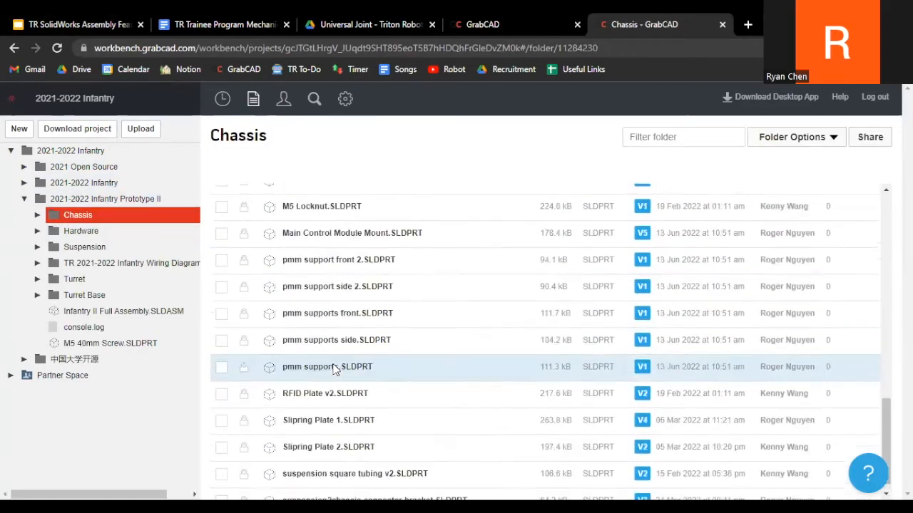
- Open Front, Back Mounting Bracket.SLDPRT from the Chassis Protector folder and read the Version 5 comment in its version history
scroll(332, 365, up, 15)
click(311, 239)
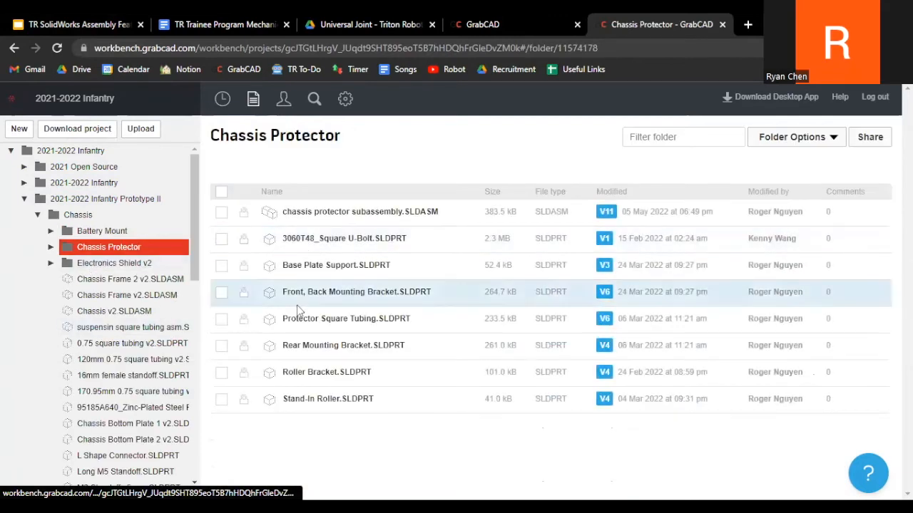
click(348, 292)
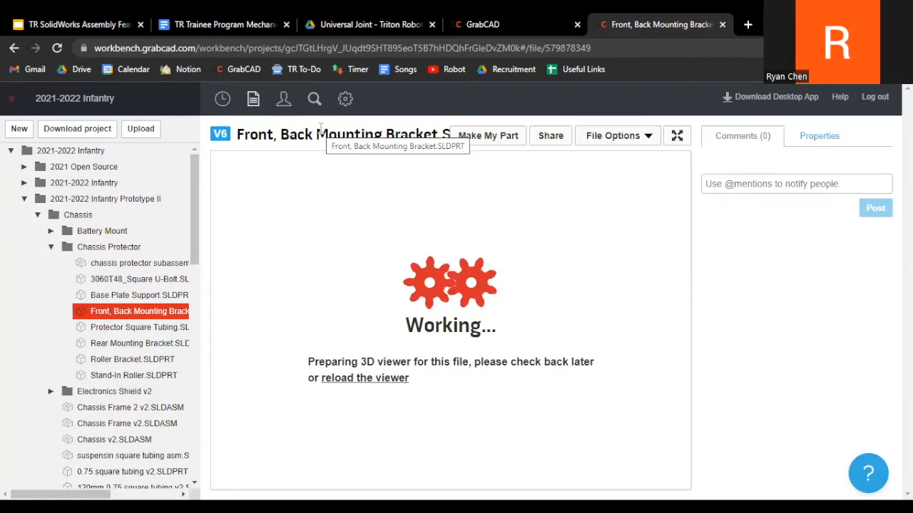
click(220, 137)
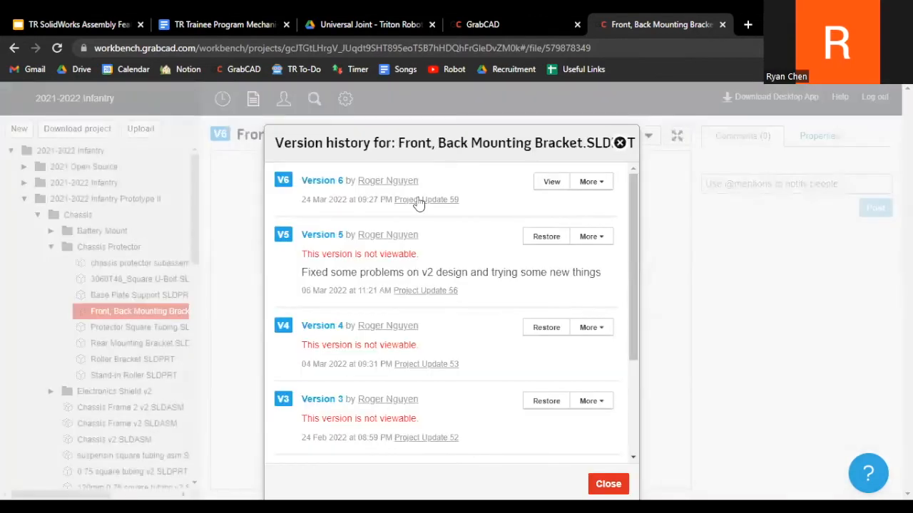
scroll(288, 178, down, 2)
scroll(288, 182, up, 2)
drag(319, 273, 569, 274)
click(360, 255)
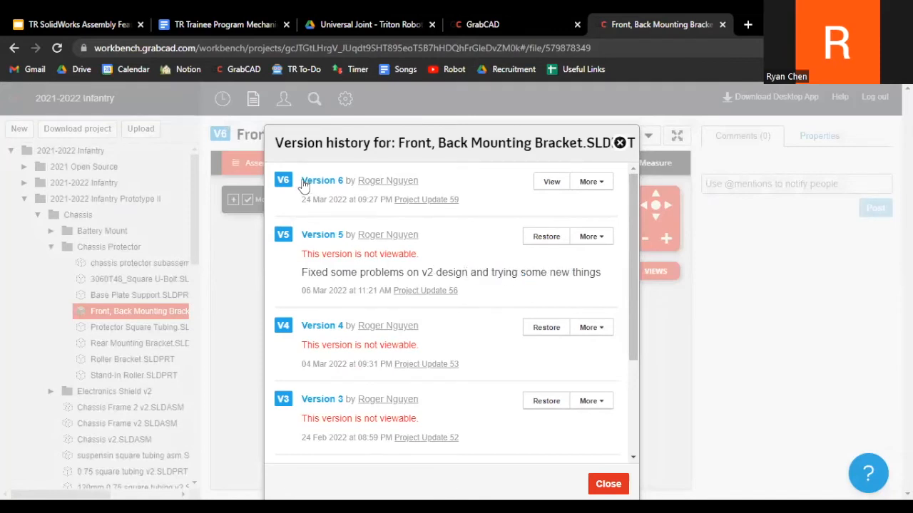
- Look through the bracket's earlier versions, show the additional options for Version 5, and close the version history
scroll(308, 313, down, 2)
scroll(308, 314, up, 2)
scroll(292, 278, down, 3)
scroll(342, 318, up, 3)
click(587, 238)
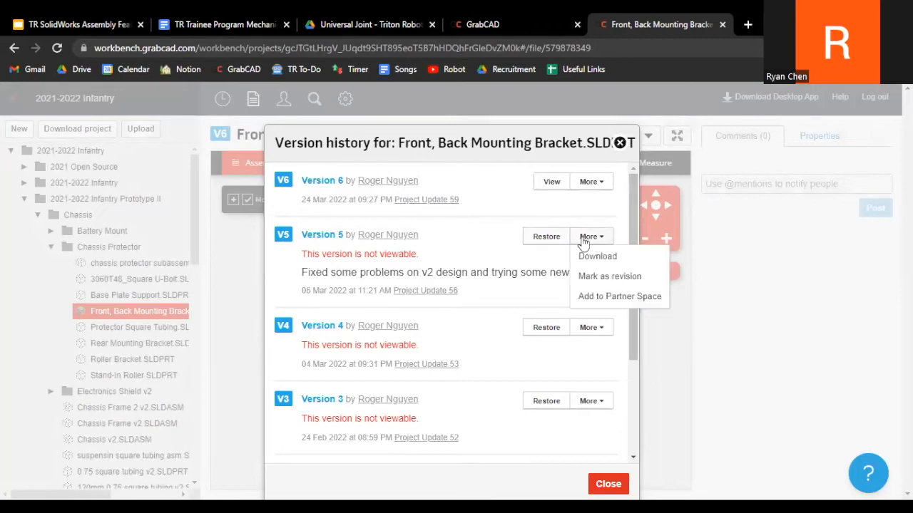
double_click(594, 238)
click(598, 240)
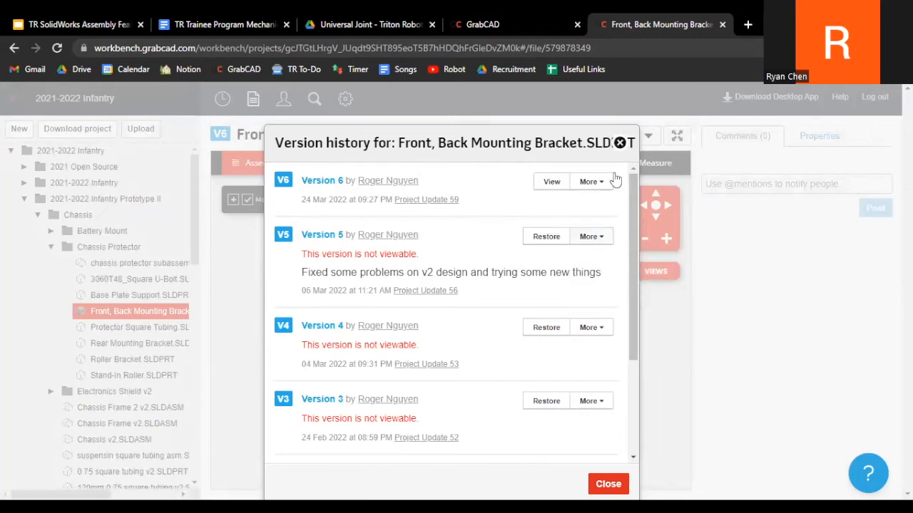
click(620, 144)
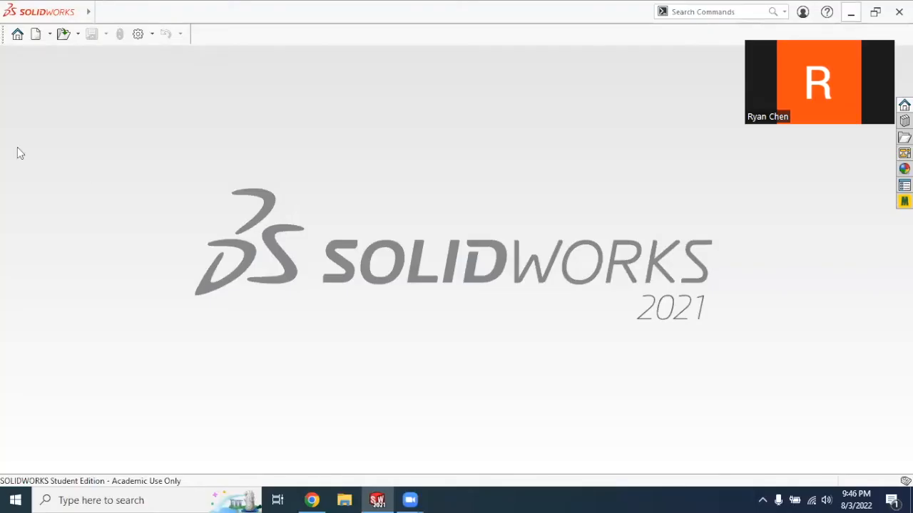
- Launch the GrabCAD Workbench desktop app, review the 2021-2022 Infantry upload form without uploading, and minimize the app
double_click(17, 148)
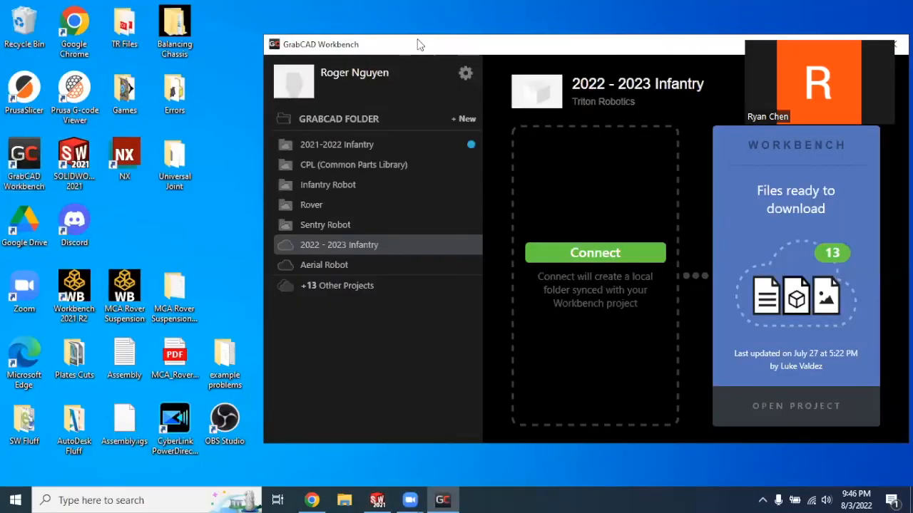
click(164, 135)
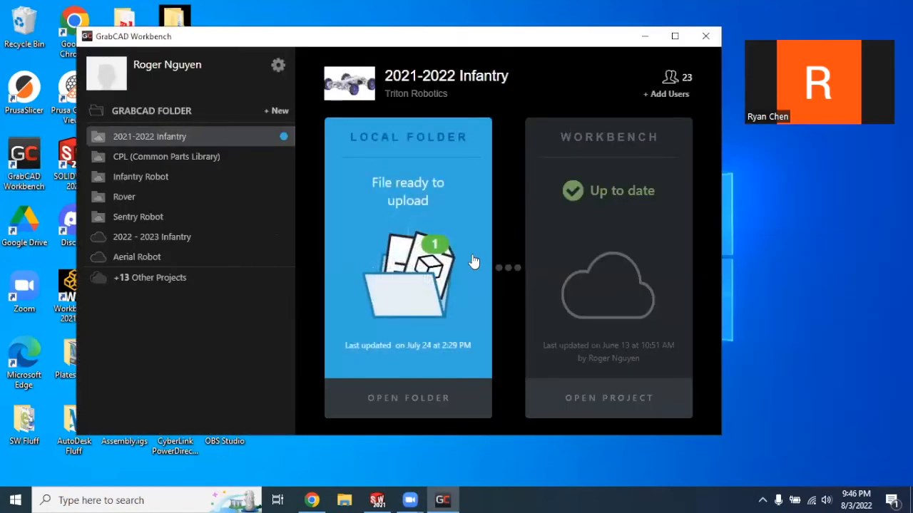
click(439, 258)
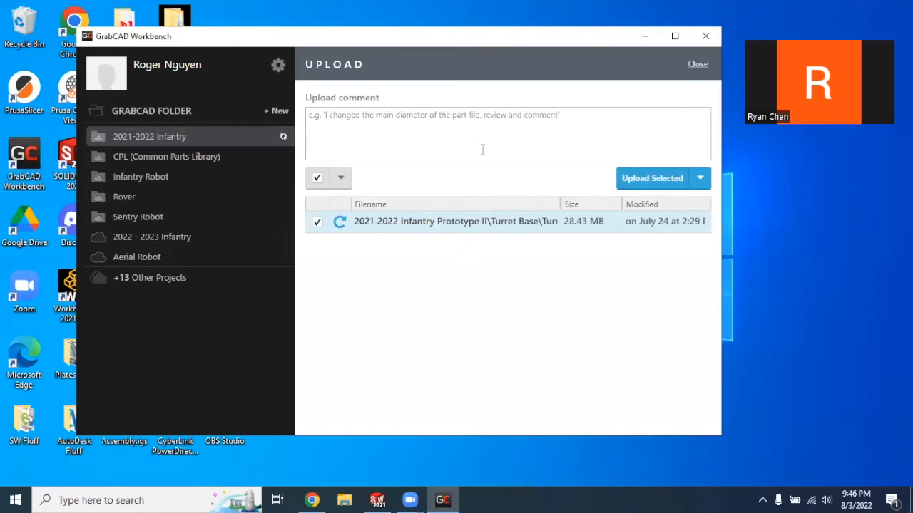
click(689, 67)
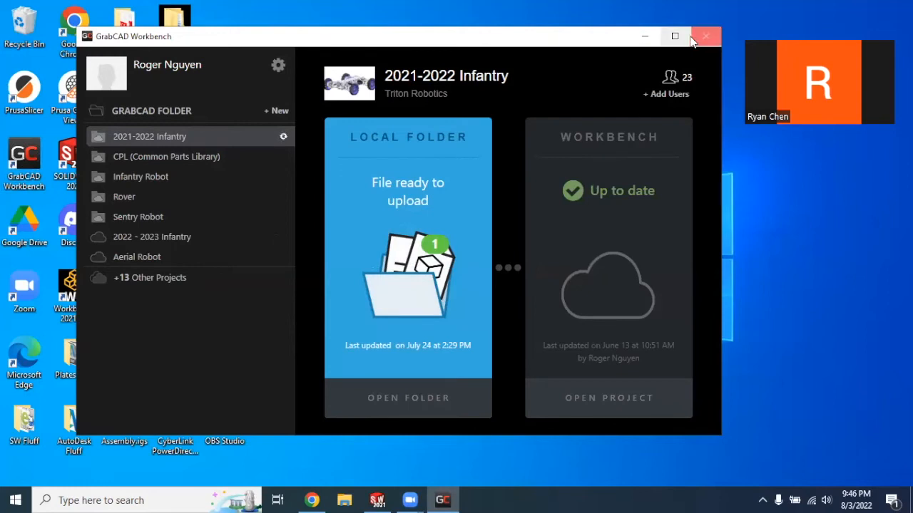
click(643, 37)
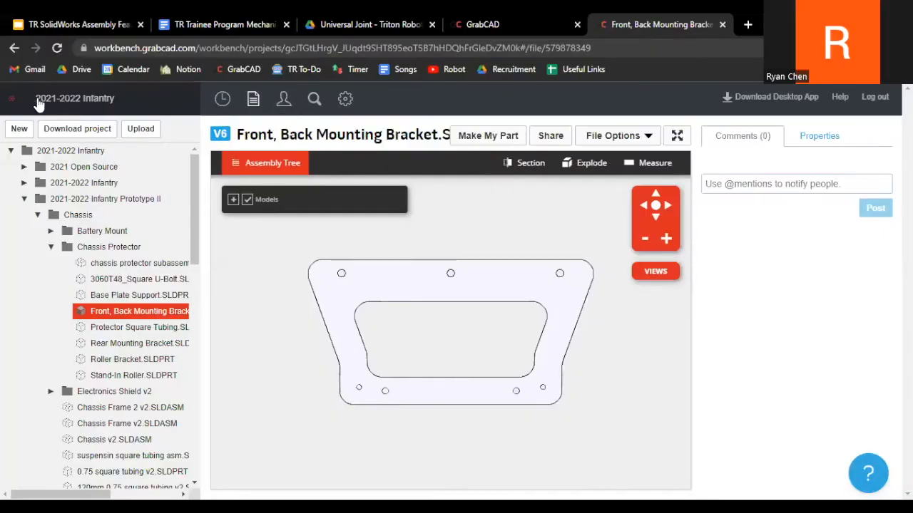
- Return to the 2021-2022 Infantry project feed, close its tab, and list the other projects in the account
click(37, 100)
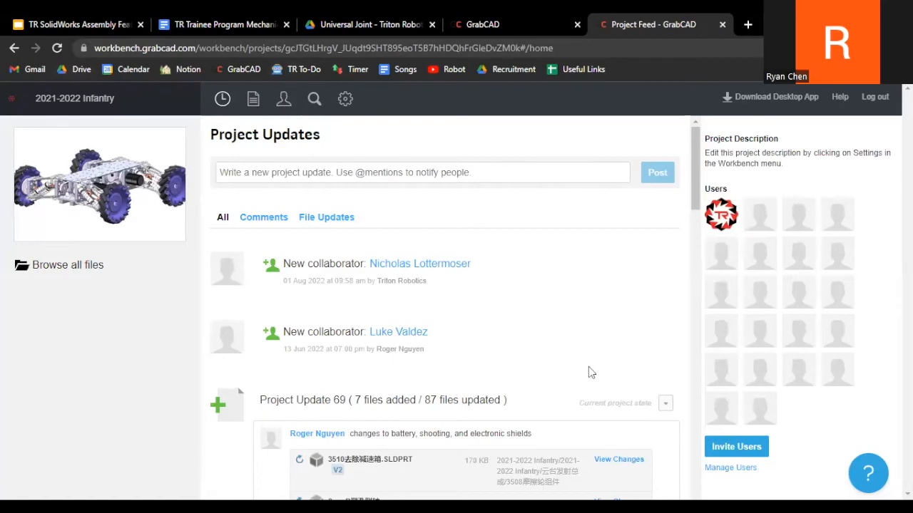
key(ctrl+w)
scroll(300, 321, up, 2)
scroll(320, 368, down, 2)
scroll(324, 260, up, 3)
click(307, 254)
scroll(41, 332, down, 2)
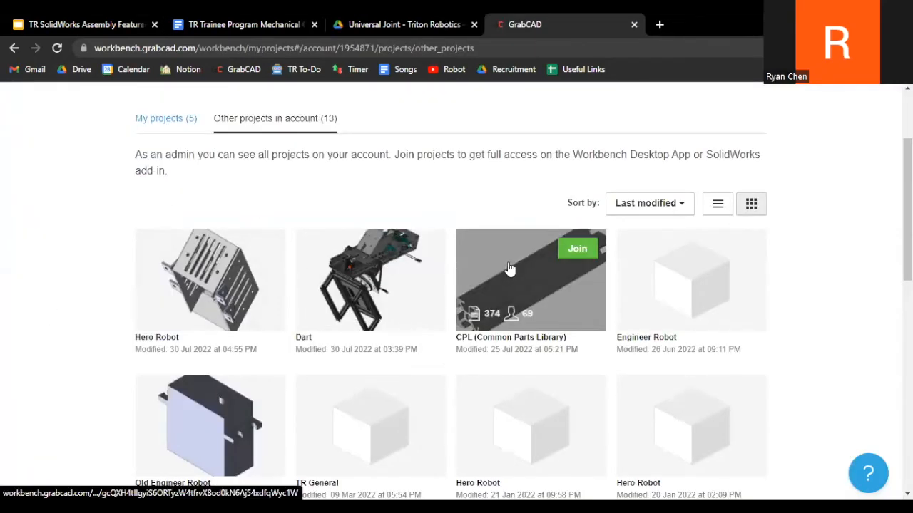
- Open the files of the CPL (Common Parts Library) project and search it for "large armor module"
click(509, 268)
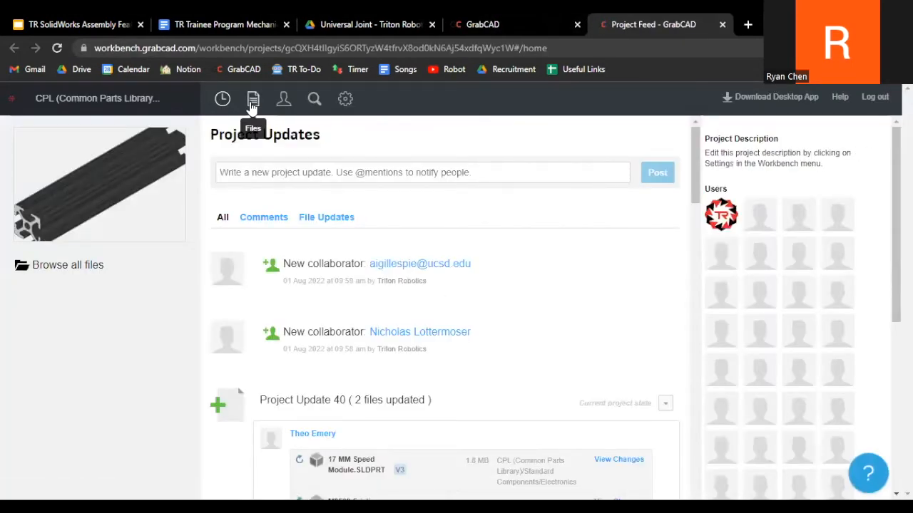
click(253, 102)
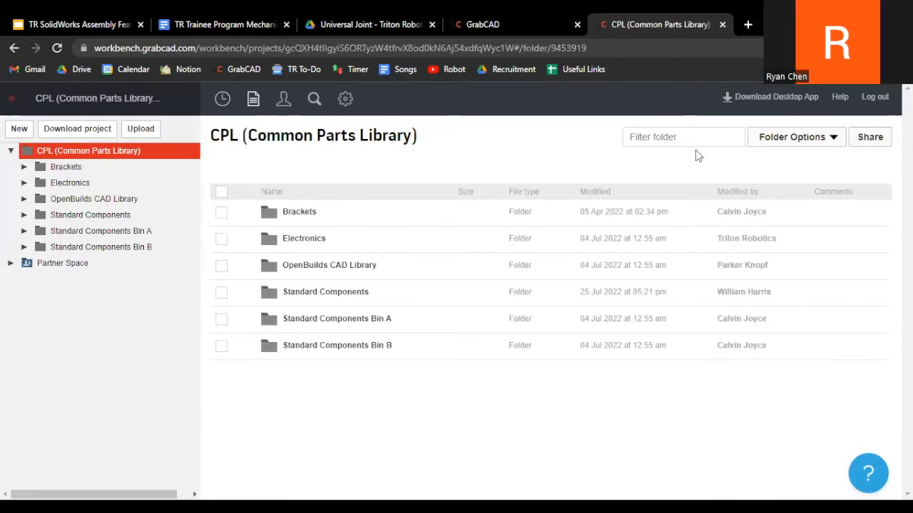
click(315, 100)
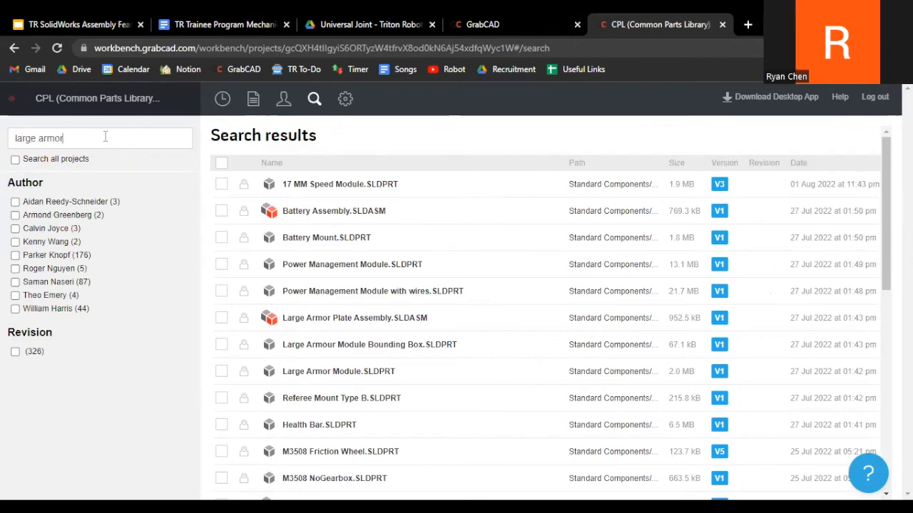
key(Return)
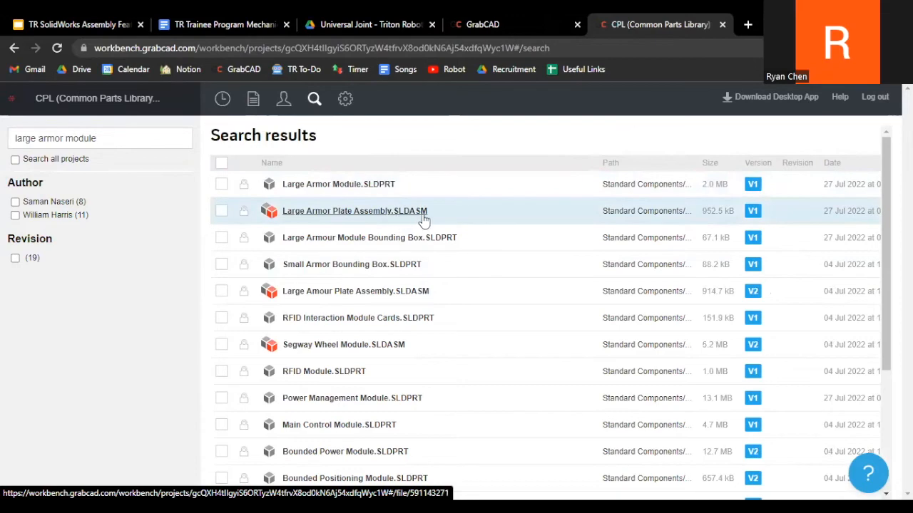
- Open the TR Assembly Features and Design assessment form from the TR Trainee Program Mechanical Guide 2022-2023 document
click(346, 18)
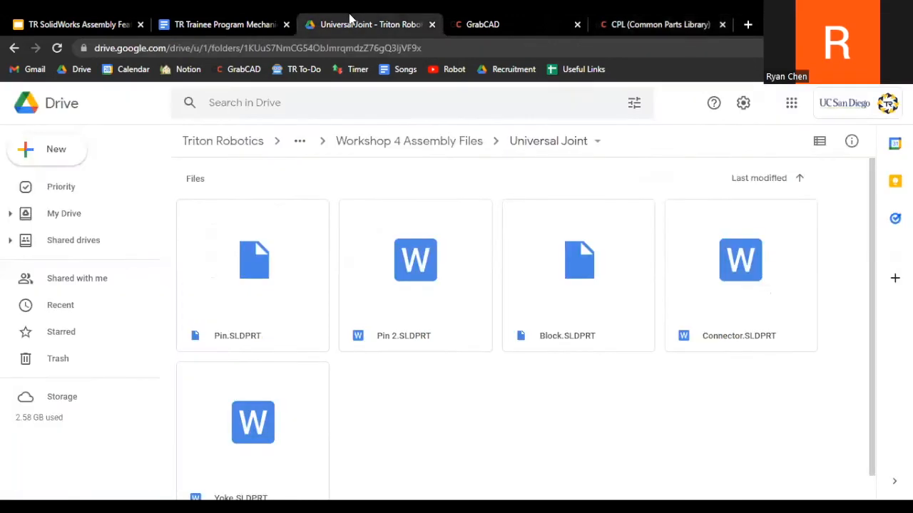
click(248, 23)
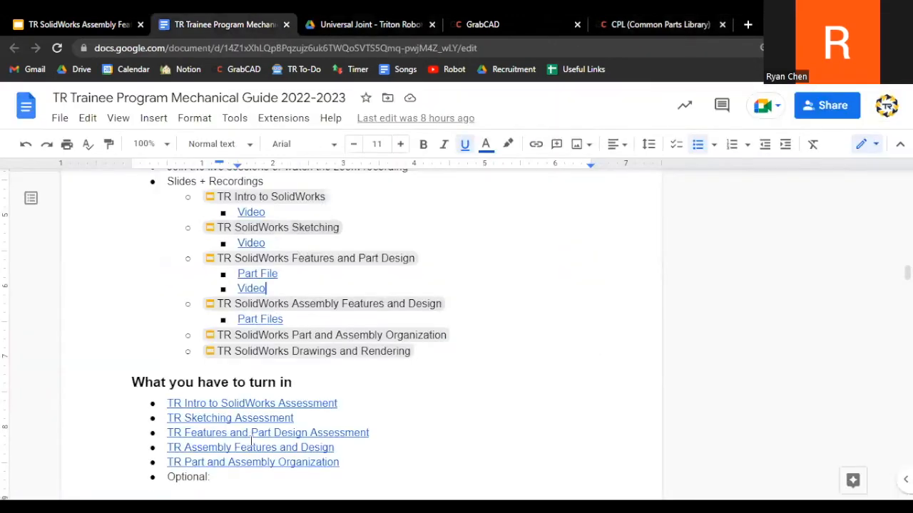
click(251, 447)
click(251, 469)
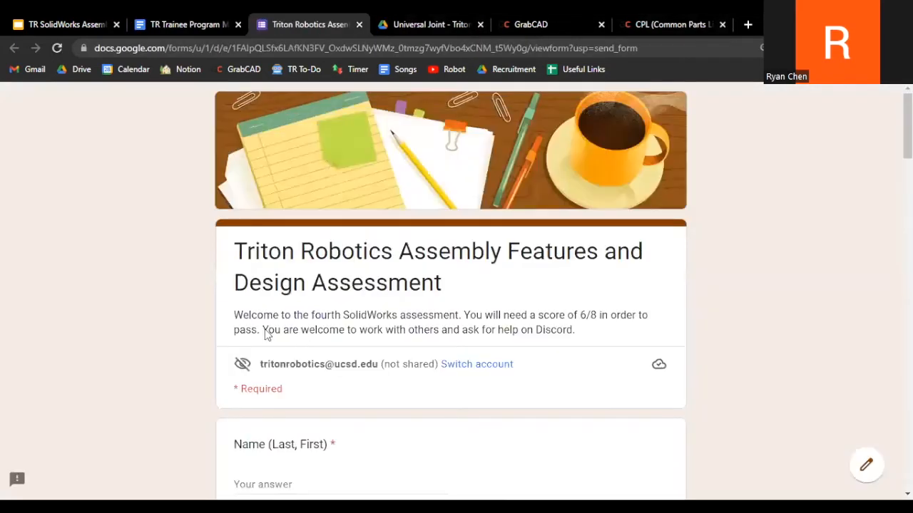
- Read through the assessment's multiple-choice questions down to the Main Control Module Plate sketch problem
scroll(179, 307, down, 5)
scroll(179, 307, down, 5)
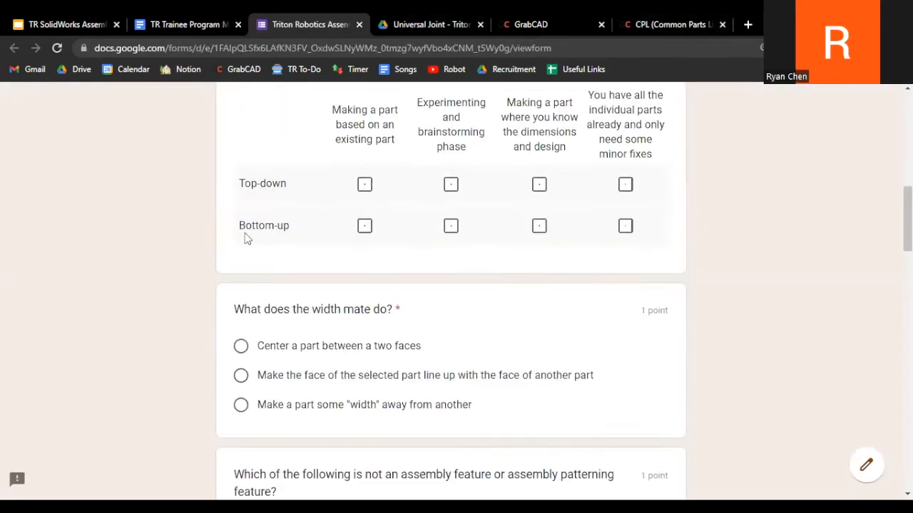
scroll(476, 226, down, 2)
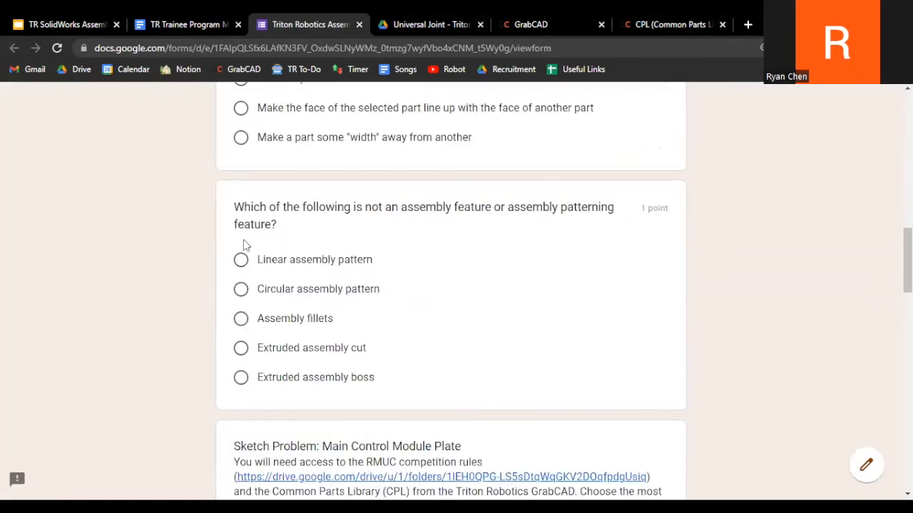
scroll(185, 249, down, 4)
scroll(422, 187, down, 3)
scroll(423, 187, up, 2)
drag(262, 126, 363, 161)
click(409, 172)
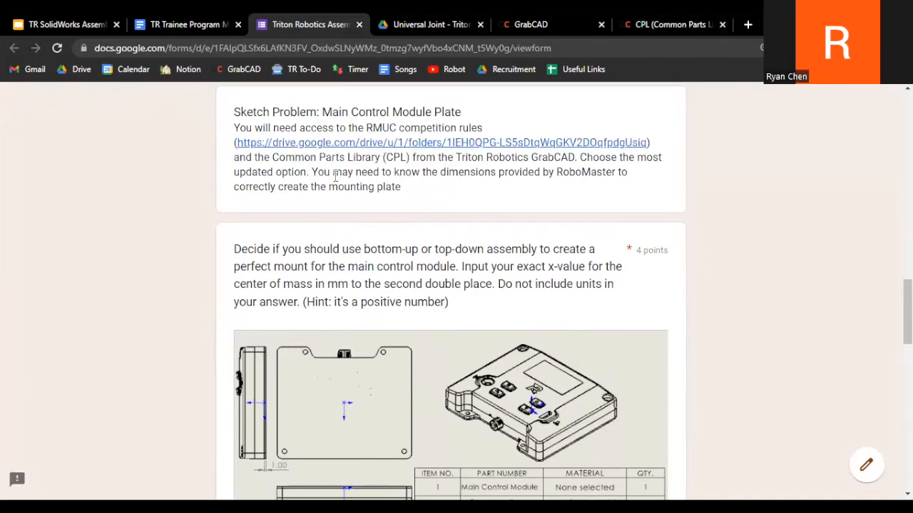
scroll(615, 310, down, 1)
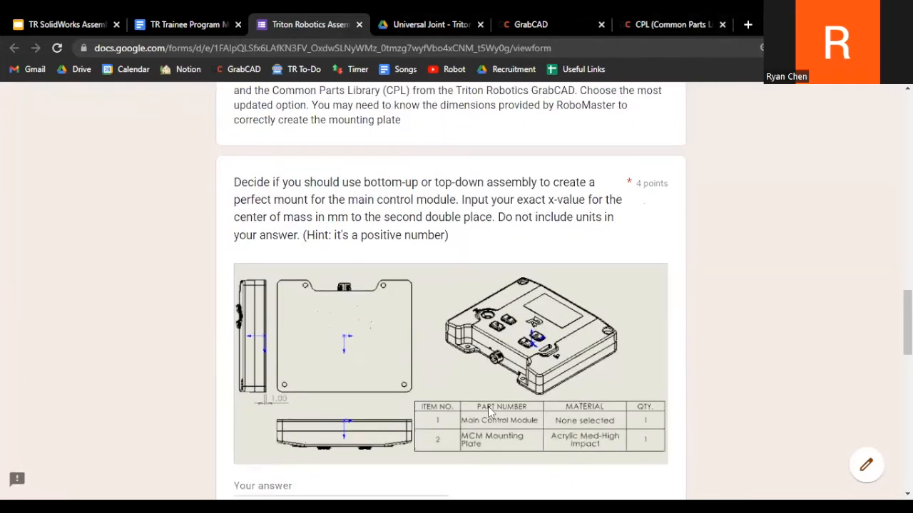
- Search the Common Parts Library for "main control module" and open Main Control Module.SLDPRT
click(667, 24)
triple_click(123, 144)
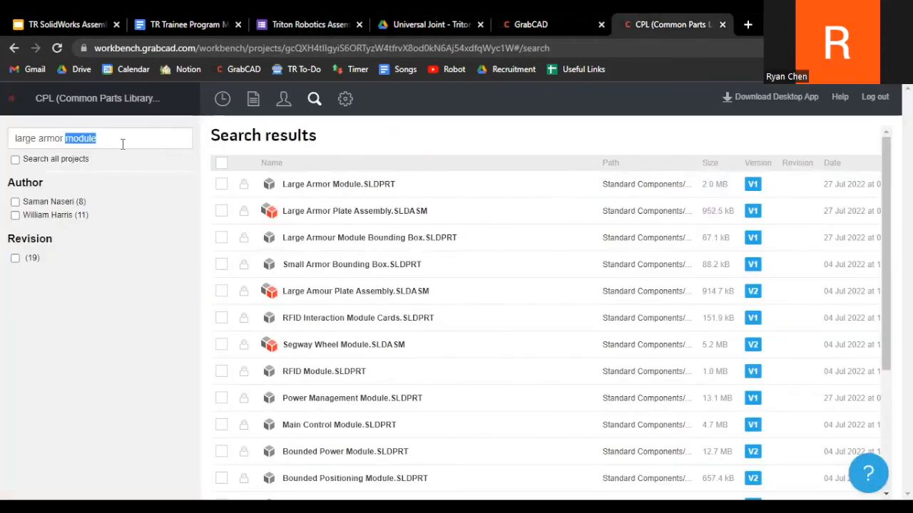
text(main control module)
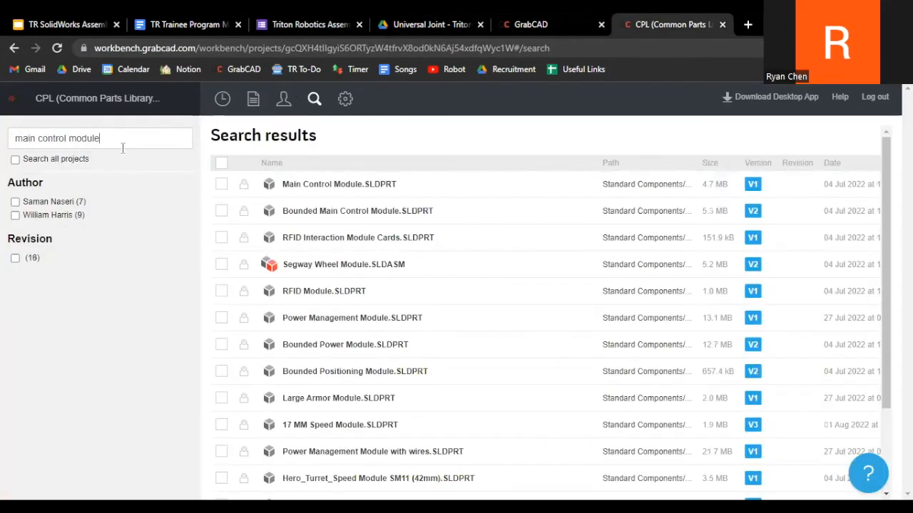
click(363, 185)
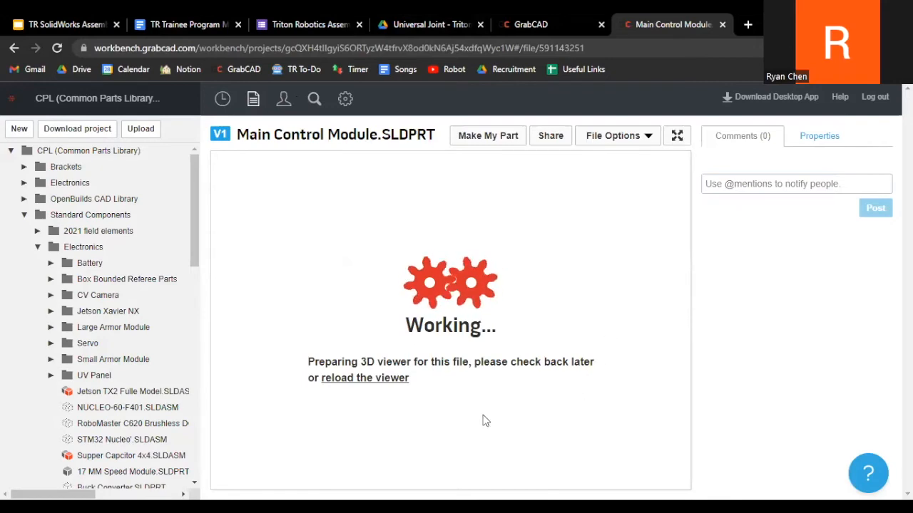
- Return to the assessment form and examine the main control module mount question, including its center-of-mass instruction and drawing
click(328, 22)
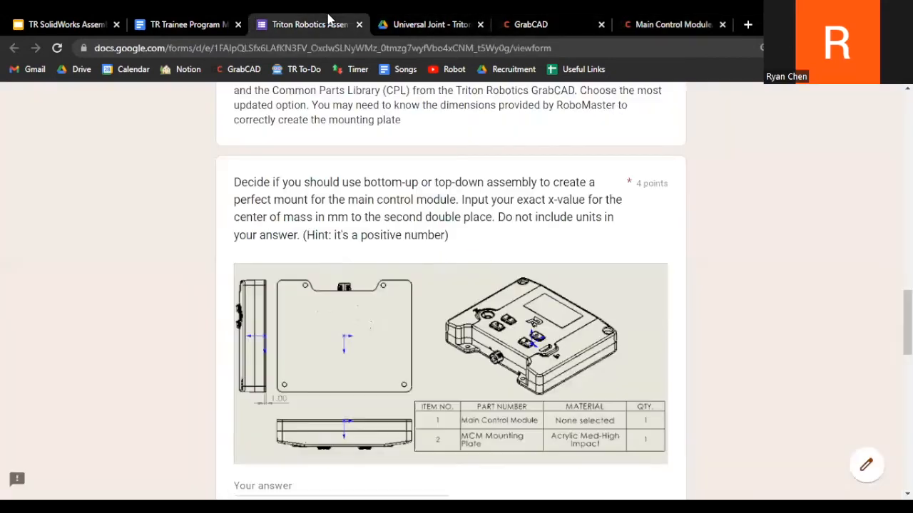
scroll(141, 329, down, 1)
scroll(141, 328, up, 1)
drag(462, 199, 310, 217)
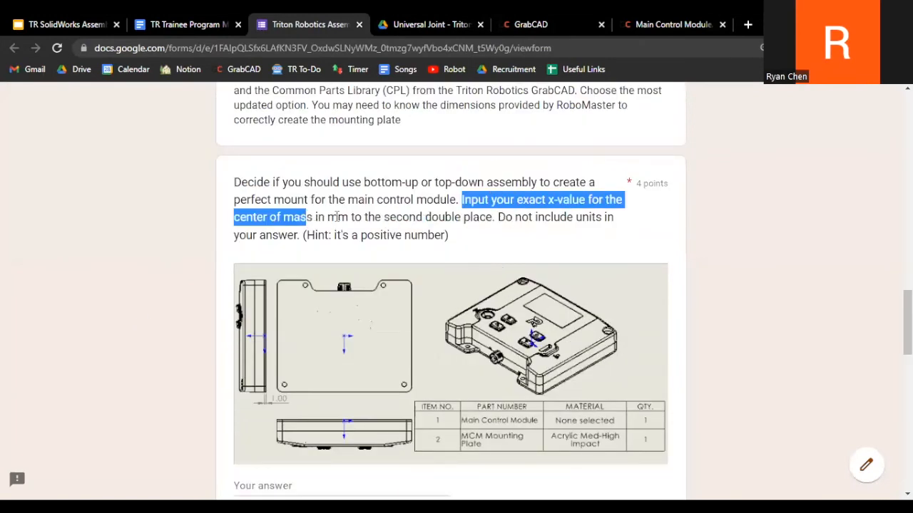
click(344, 218)
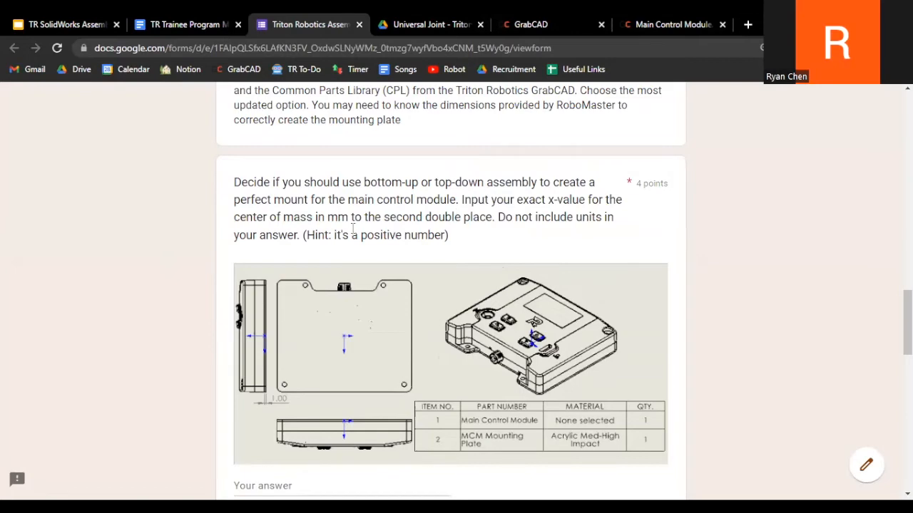
scroll(203, 241, down, 2)
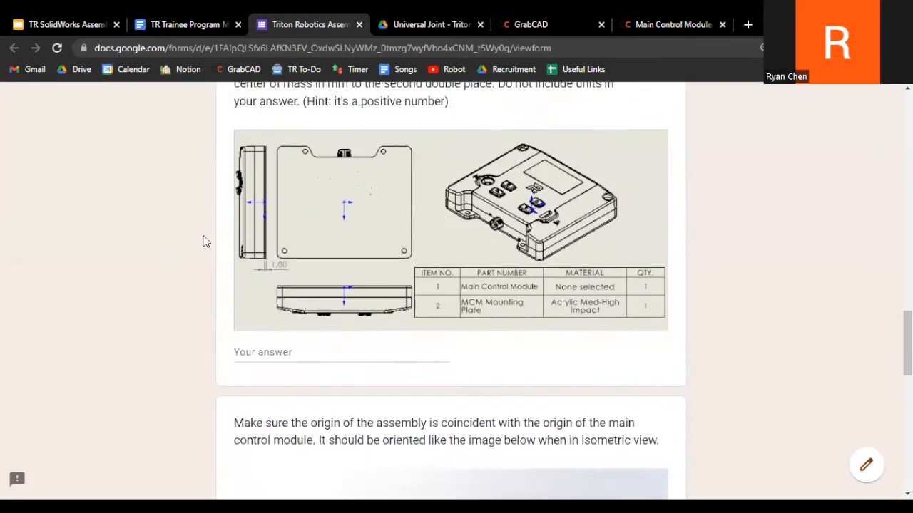
scroll(205, 246, up, 2)
- Read the assembly origin and orientation requirement, view the mount drawing, and go back to the start of the form
scroll(206, 246, down, 5)
scroll(337, 225, down, 1)
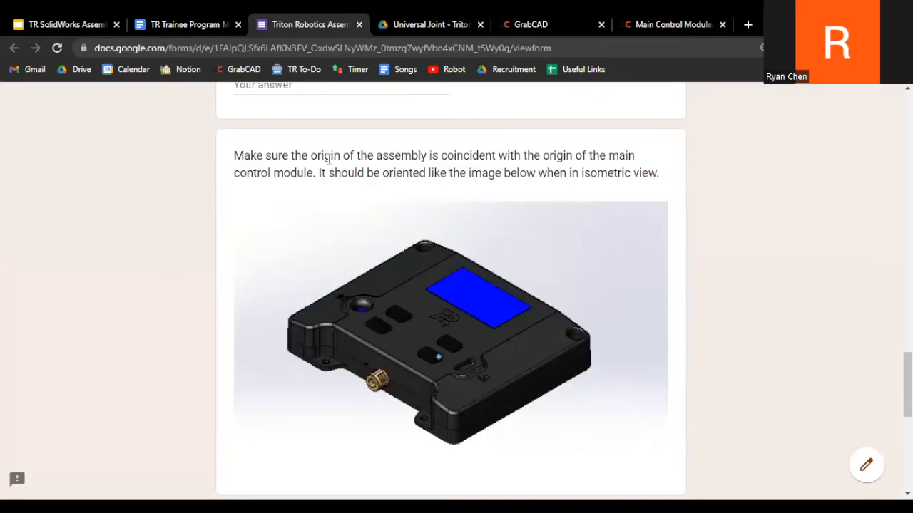
mouse_move(310, 157)
mouse_down()
mouse_move(603, 156)
mouse_move(314, 174)
mouse_up()
scroll(185, 232, down, 6)
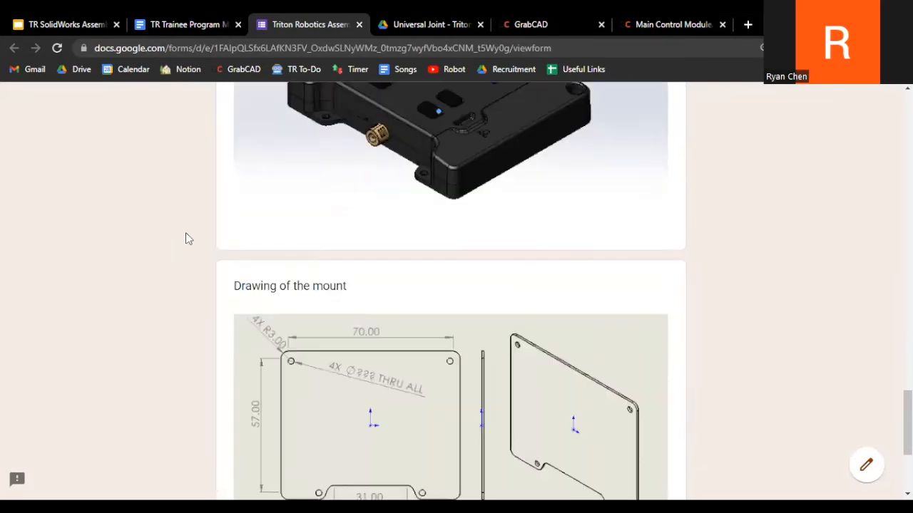
scroll(346, 259, up, 1)
scroll(414, 307, up, 15)
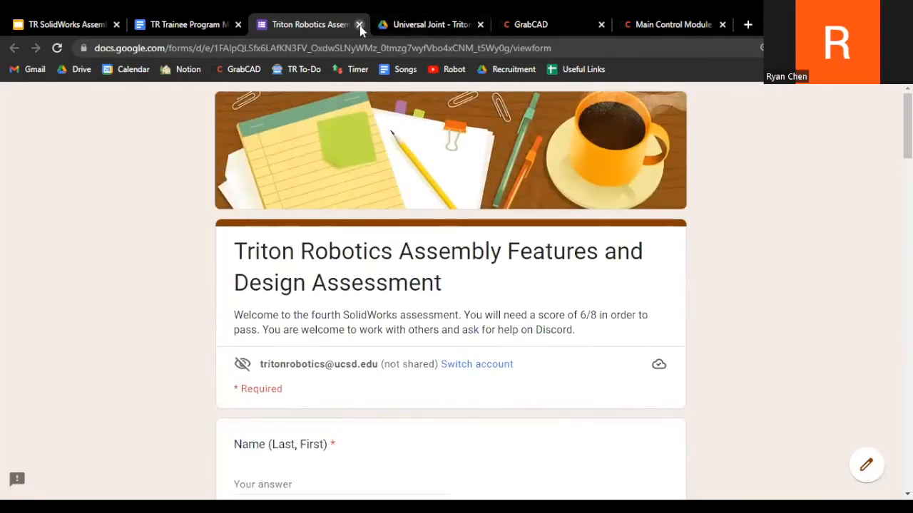
- Close the assessment form and Universal Joint pages, and examine the Main Control Module model from another angle
click(359, 24)
click(358, 24)
click(419, 26)
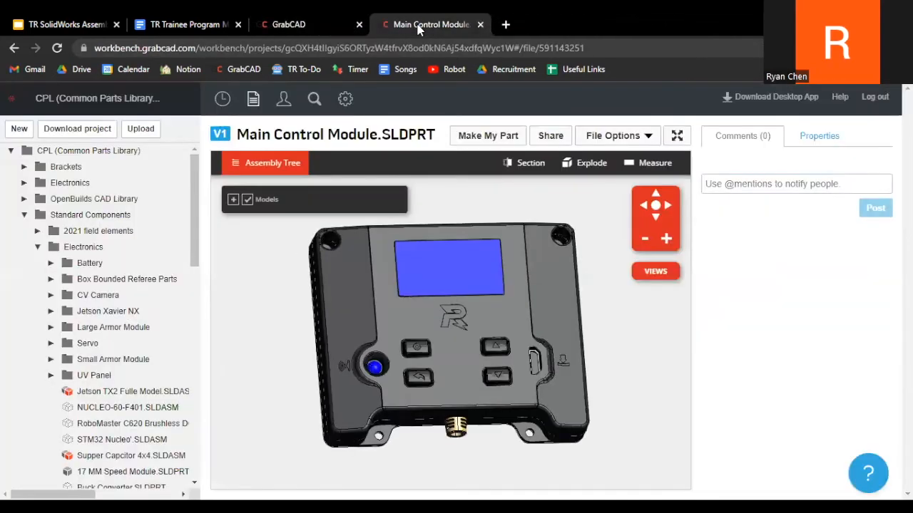
drag(605, 359, 489, 405)
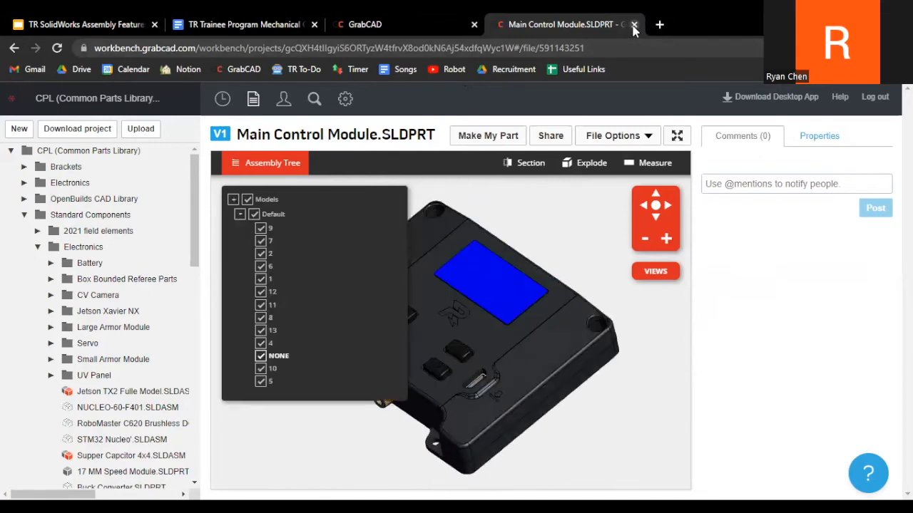
- Close the Main Control Module and GrabCAD projects pages and return to the SolidWorks Assembly Features and Design slides
click(634, 25)
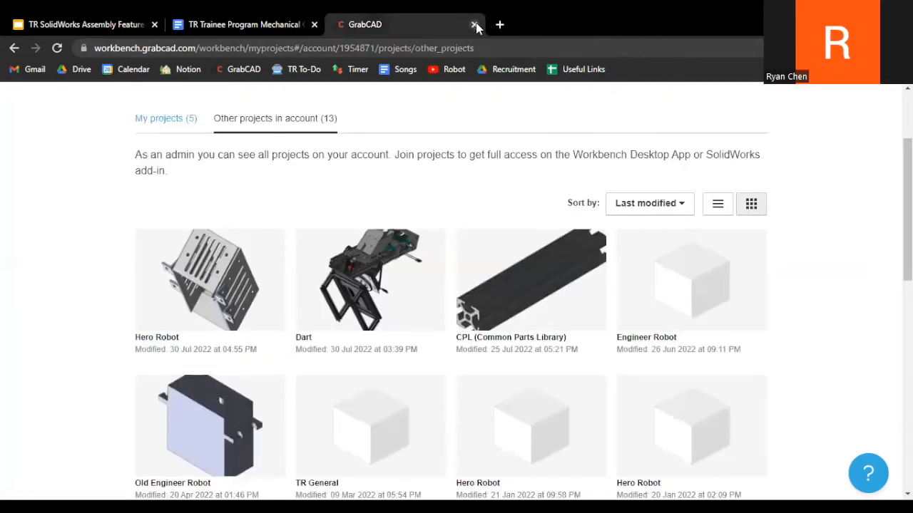
click(475, 25)
click(98, 24)
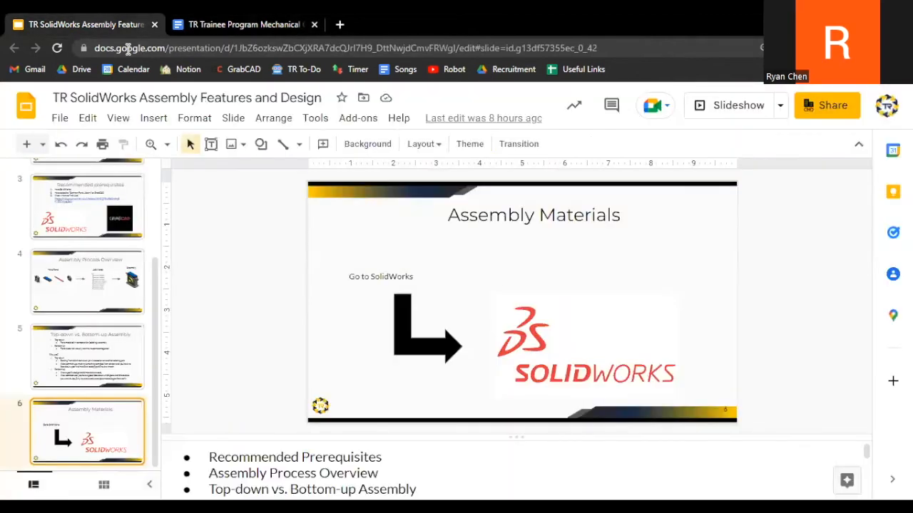
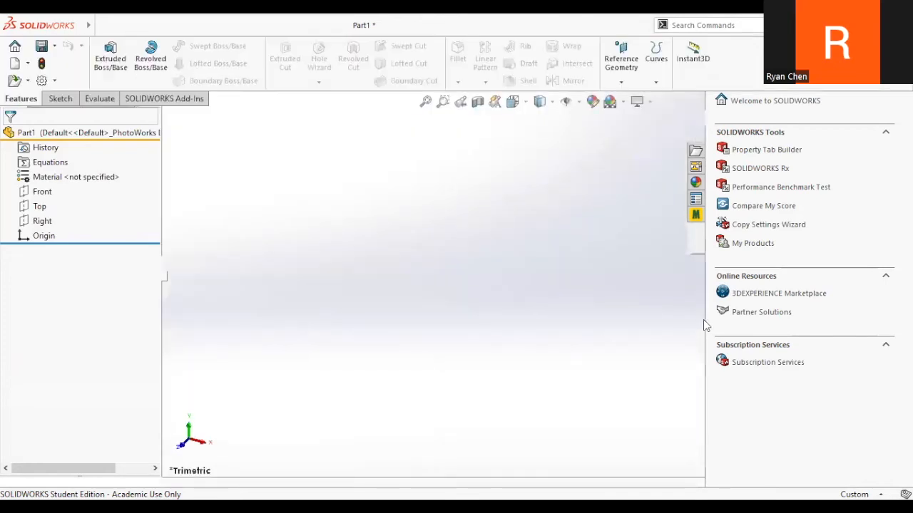
- In the new SOLIDWORKS part, start a sketch on the Top plane and draw a corner rectangle starting at the origin
click(39, 238)
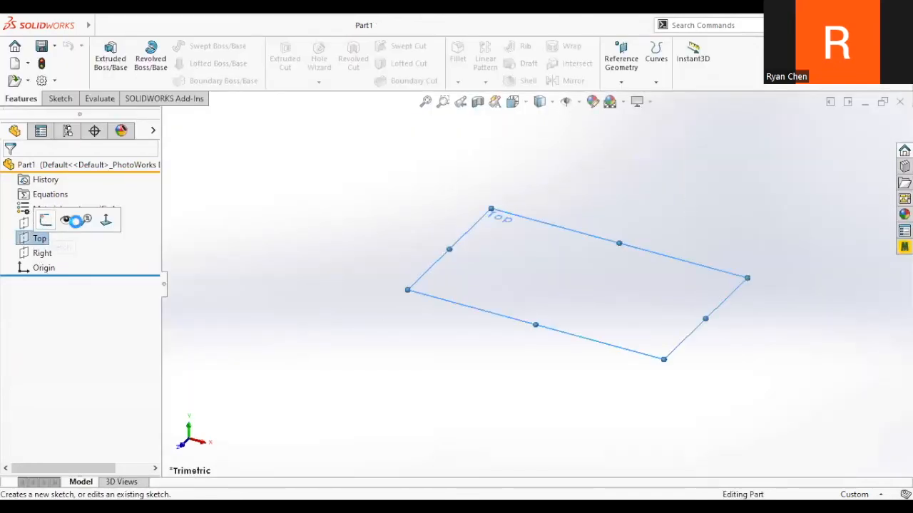
click(43, 220)
key(s)
click(554, 310)
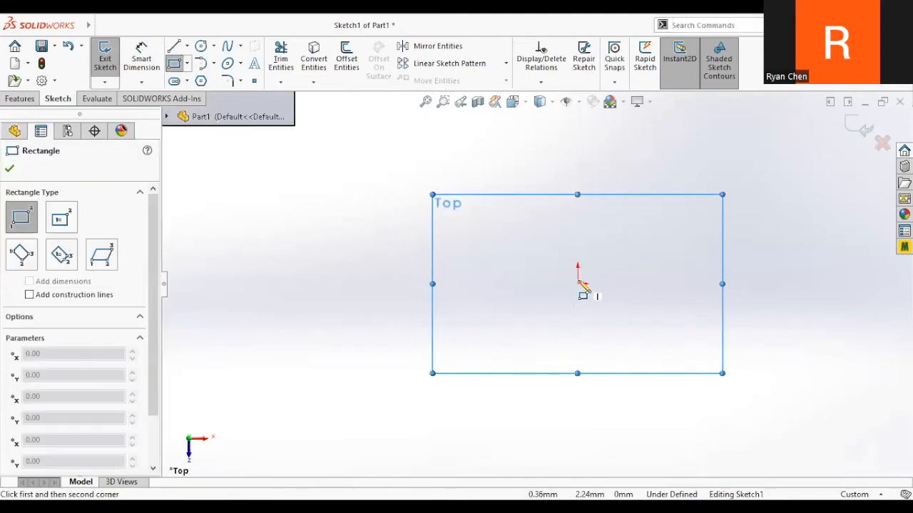
click(578, 284)
click(772, 193)
key(Escape)
- Sketch a circle about 10.5 mm in diameter inside the rectangle, near the end with the origin
scroll(734, 210, down, 3)
key(s)
click(717, 283)
click(550, 250)
click(559, 264)
key(Escape)
- Dimension the circle's diameter to 10 mm
key(d)
click(565, 244)
click(609, 231)
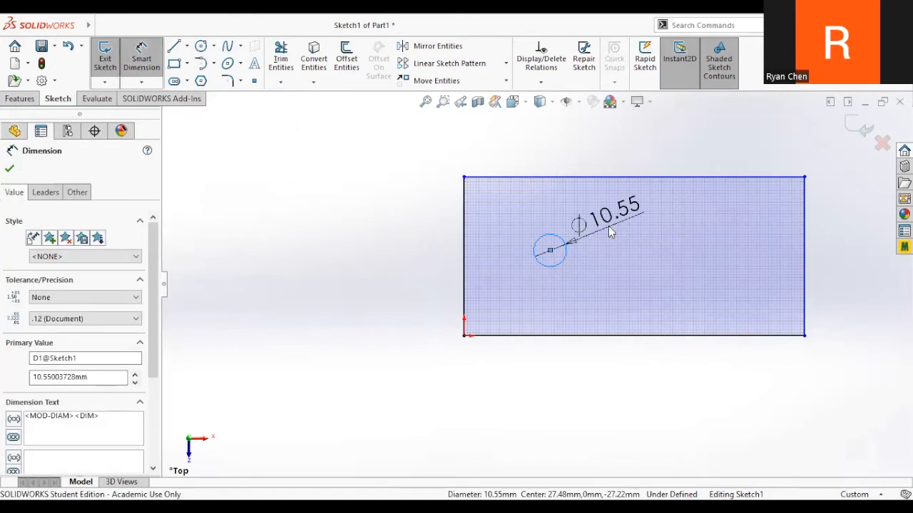
text(10)
key(Return)
key(Escape)
- Sketch a horizontal centerpoint slot beside the circle, about 38.5 mm between arc centers and about 8 mm wide
key(s)
click(689, 358)
click(691, 251)
click(755, 251)
click(757, 264)
key(Escape)
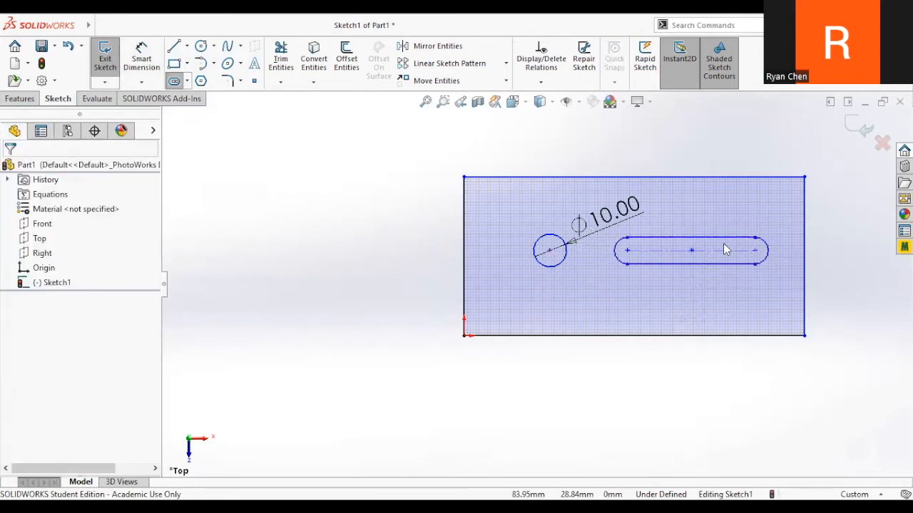
- Dimension the slot's width to 10 mm
key(d)
click(723, 241)
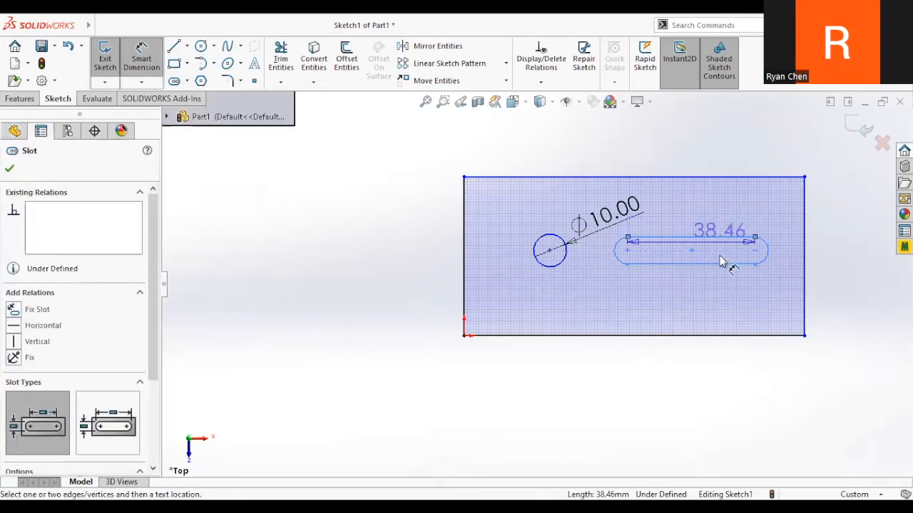
key(Escape)
click(723, 243)
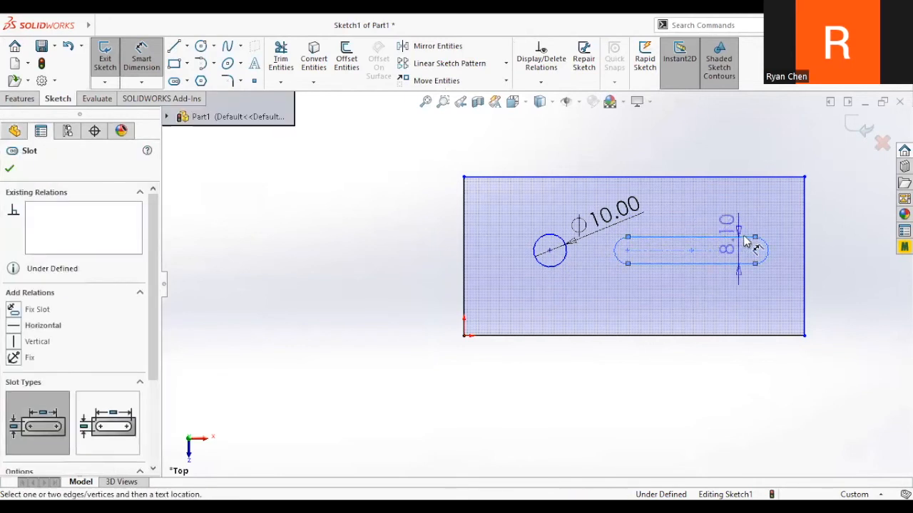
click(795, 255)
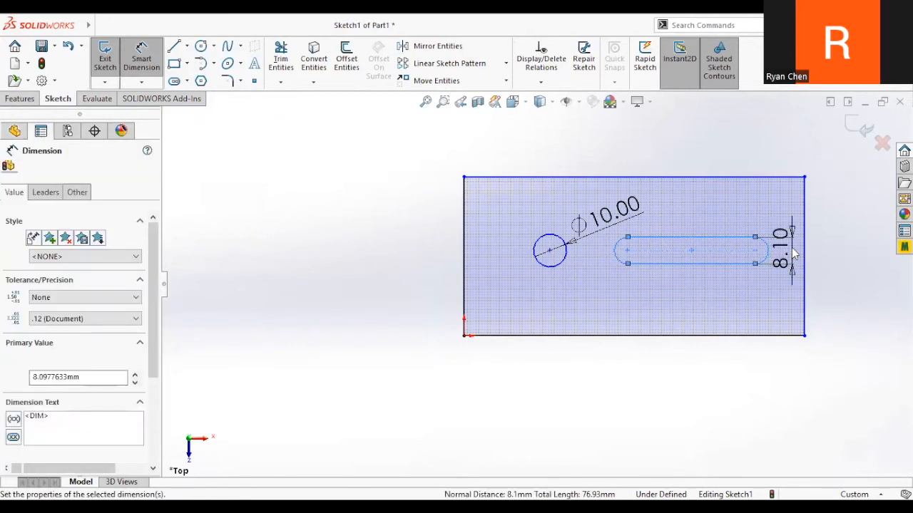
- Extrude the sketch profile into a solid plate with the circular hole and slot cut through it
click(19, 98)
click(104, 57)
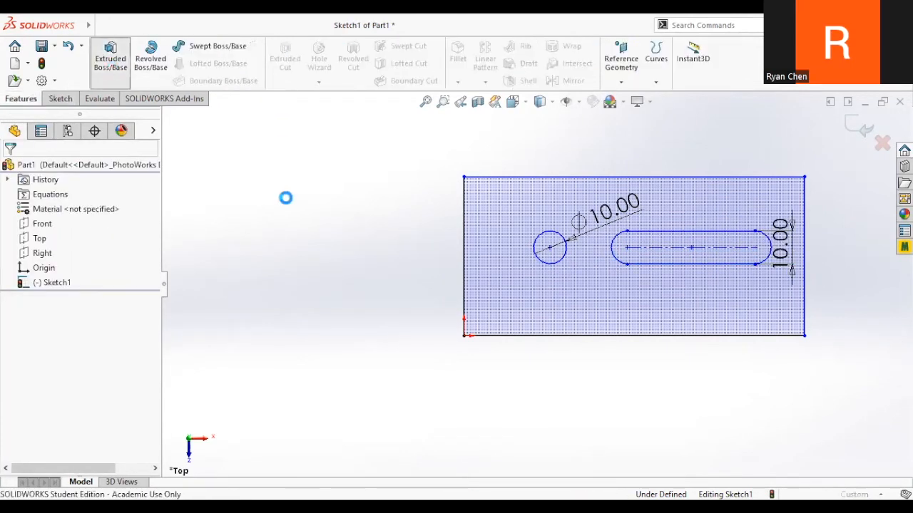
click(10, 168)
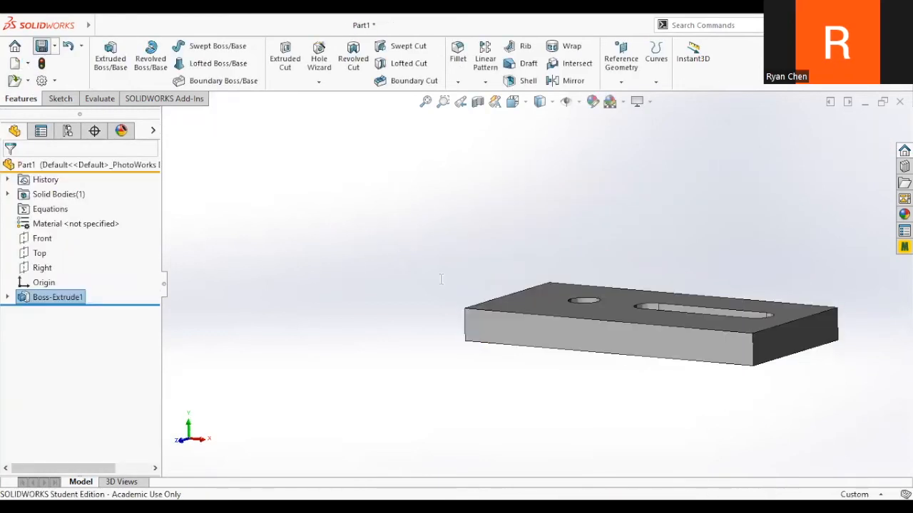
- Save the plate part on the Desktop as slot
click(41, 46)
click(150, 158)
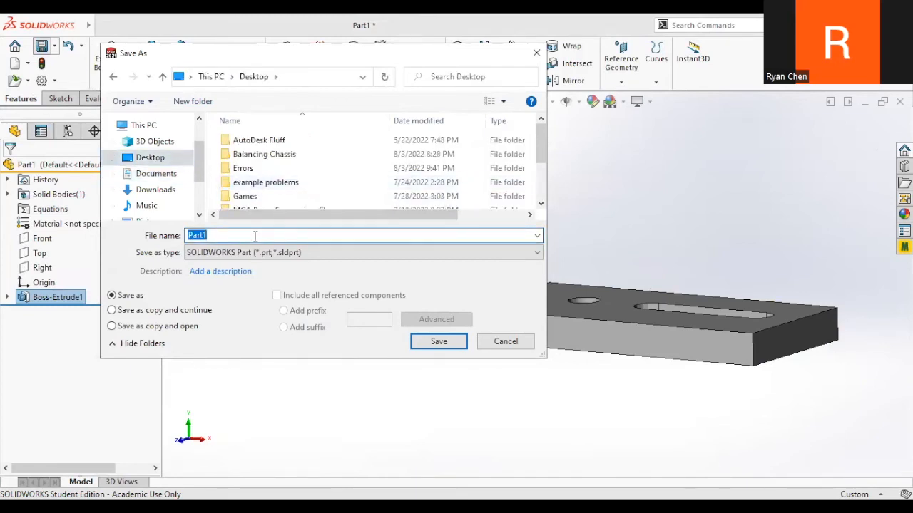
text(slot)
key(Return)
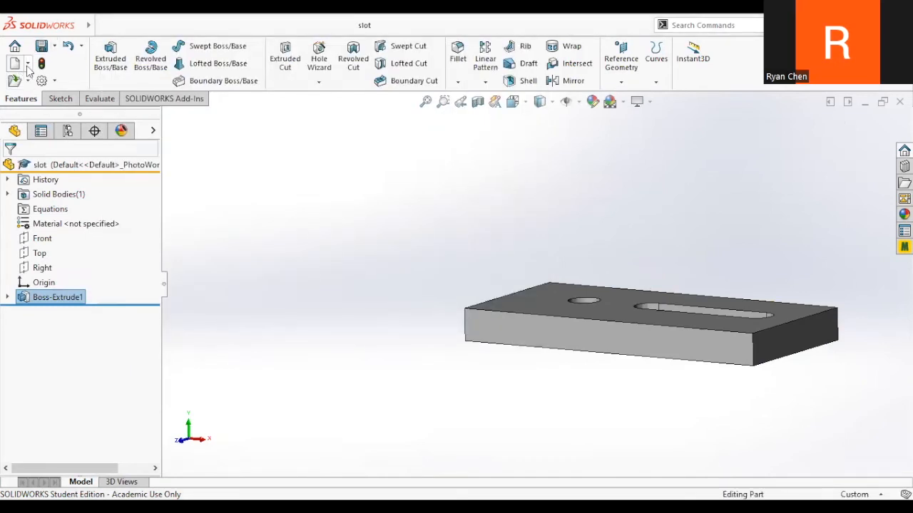
- Make an assembly from the slot part using the assem template, place the part at the origin, and save it as assem4
click(27, 64)
click(37, 114)
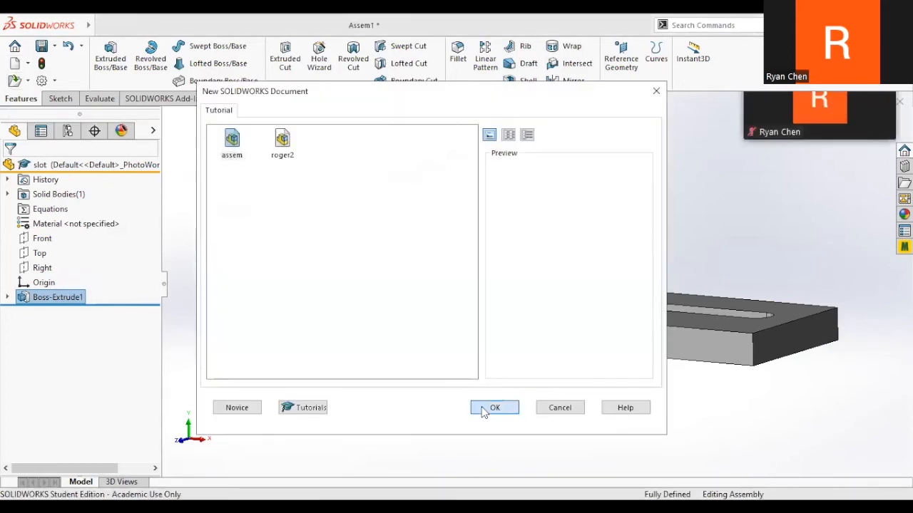
click(484, 409)
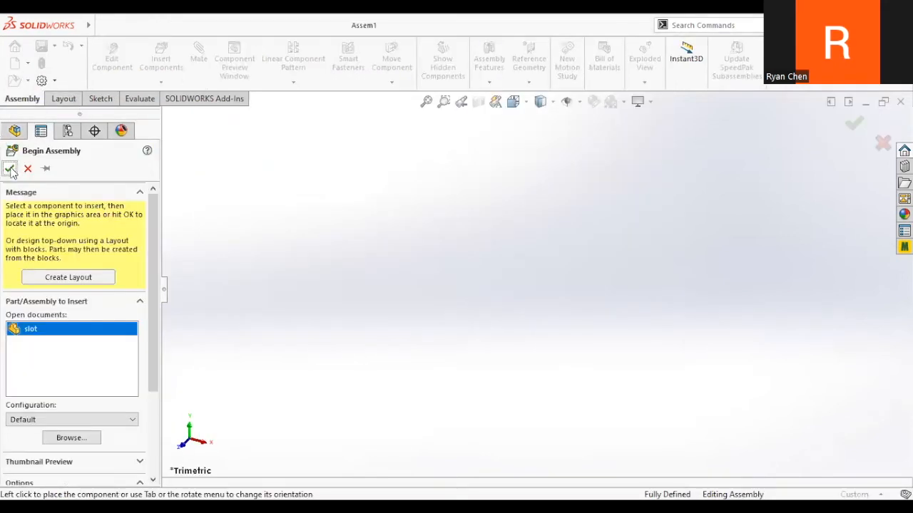
click(9, 169)
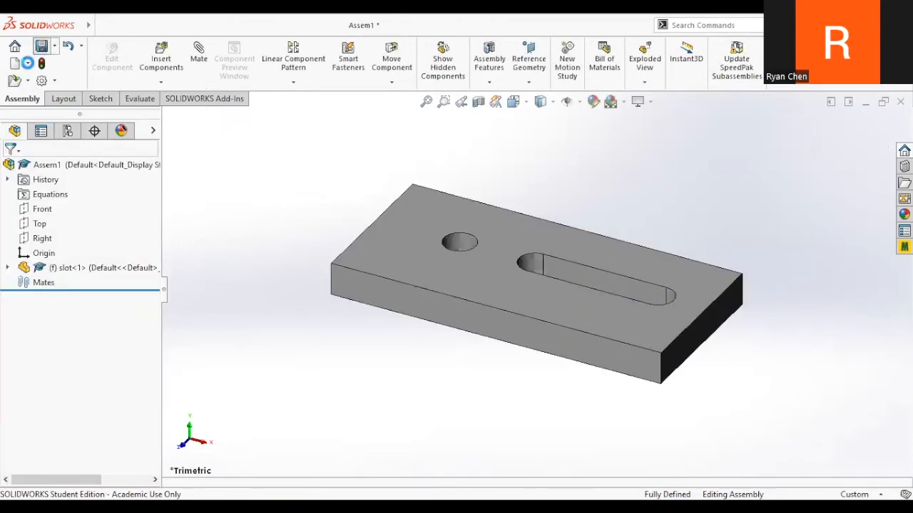
click(41, 45)
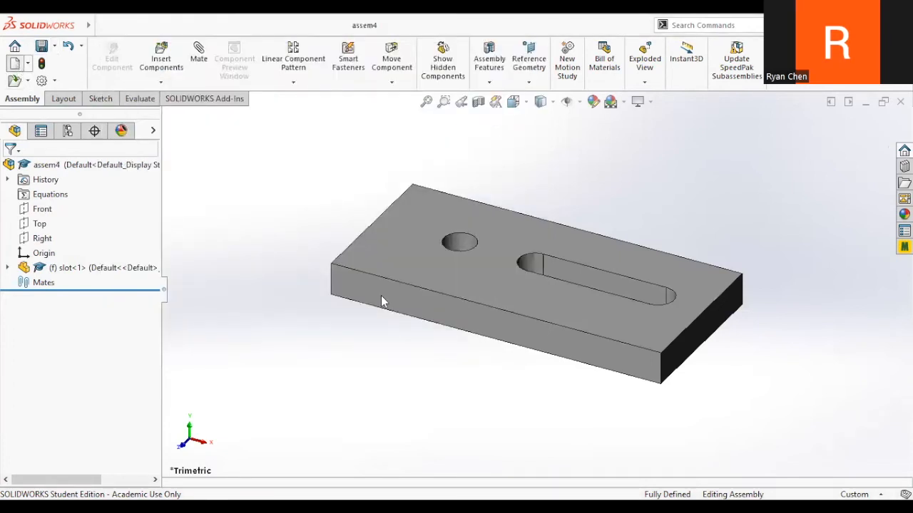
- Create a new, empty part document alongside the assembly
key(ctrl+n)
click(550, 405)
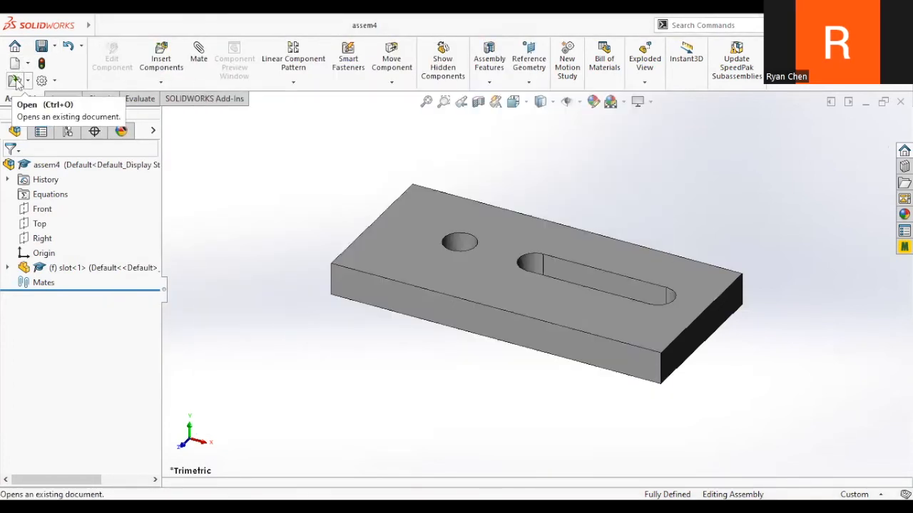
click(27, 64)
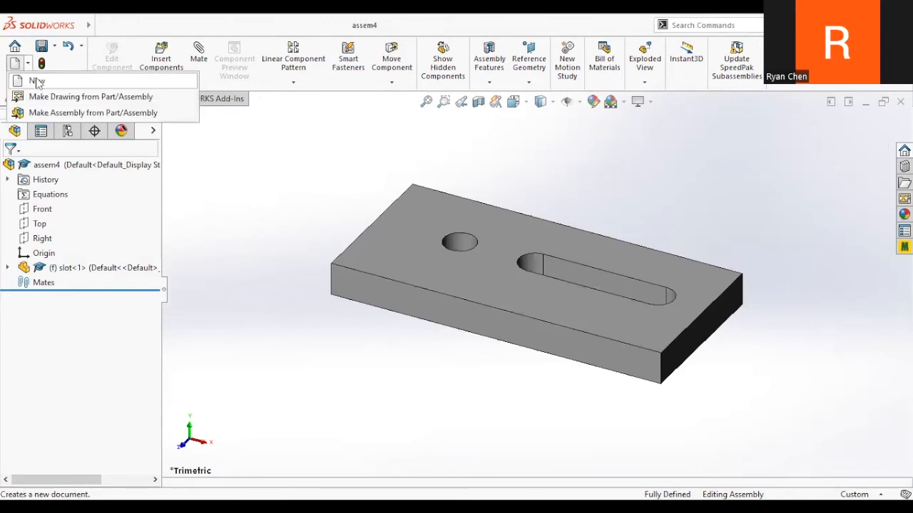
click(37, 82)
click(488, 408)
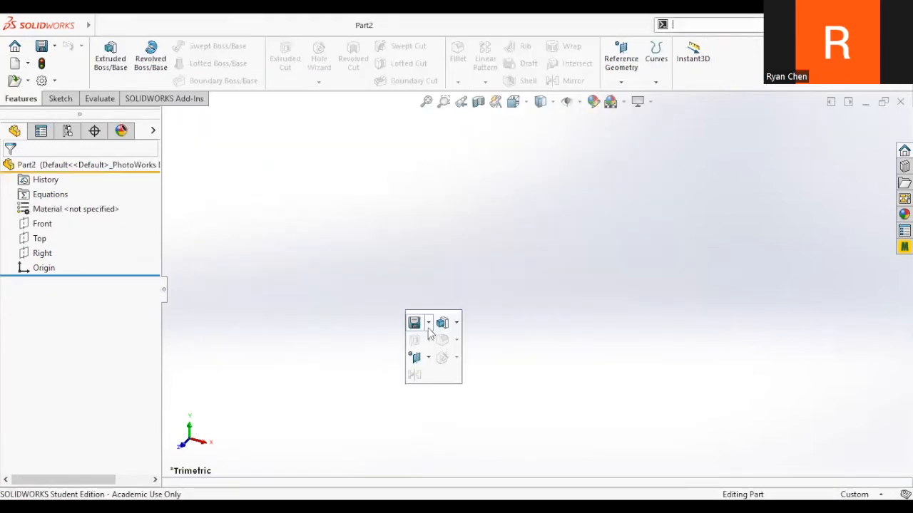
- Sketch a 10 mm diameter circle on the Top plane, centered on the origin
click(39, 237)
click(45, 216)
key(s)
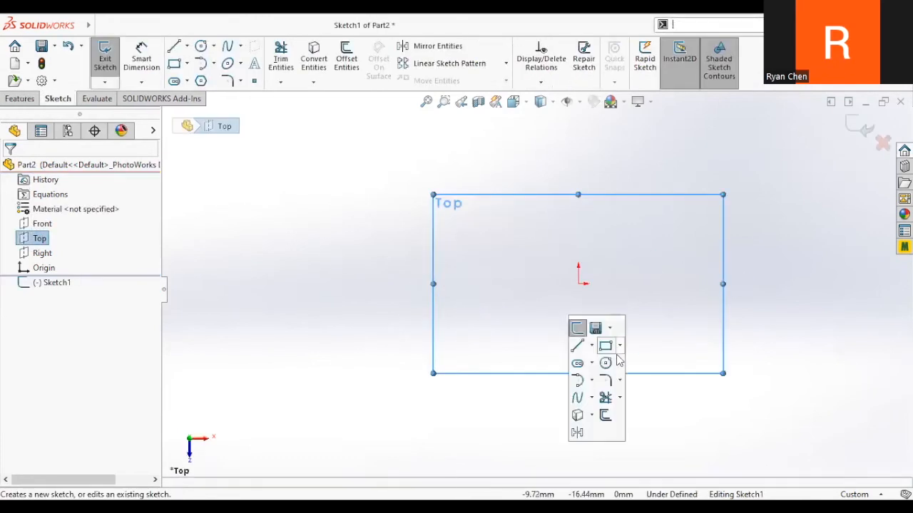
click(605, 364)
click(578, 284)
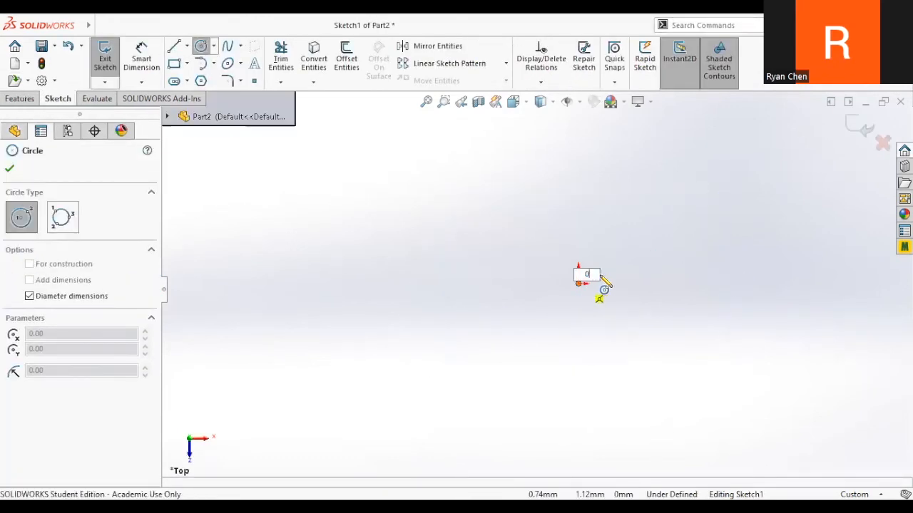
text(10)
key(Return)
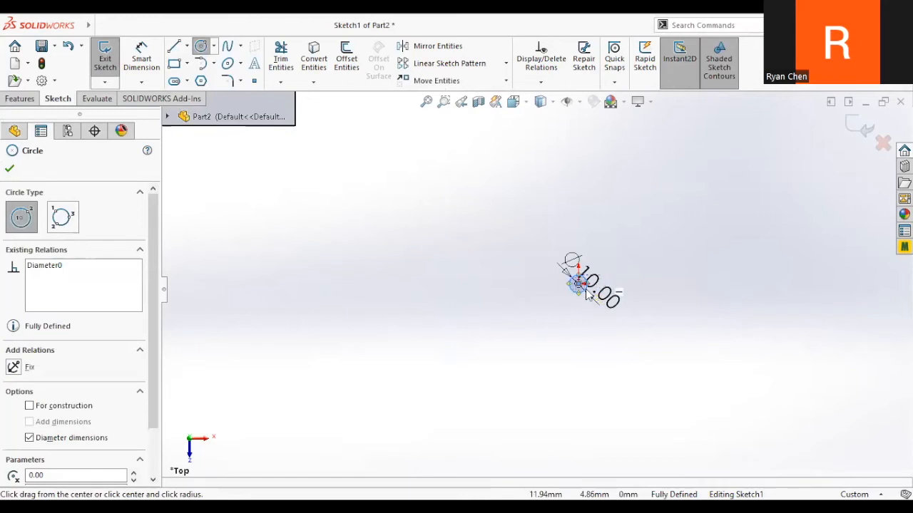
key(Escape)
- Extrude the circle upward into a tall cylindrical pin
click(19, 100)
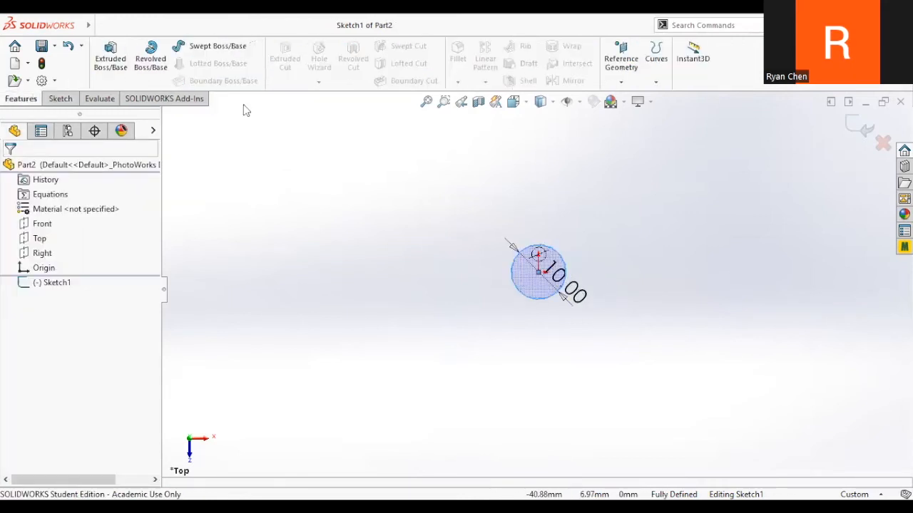
click(110, 58)
scroll(563, 243, up, 2)
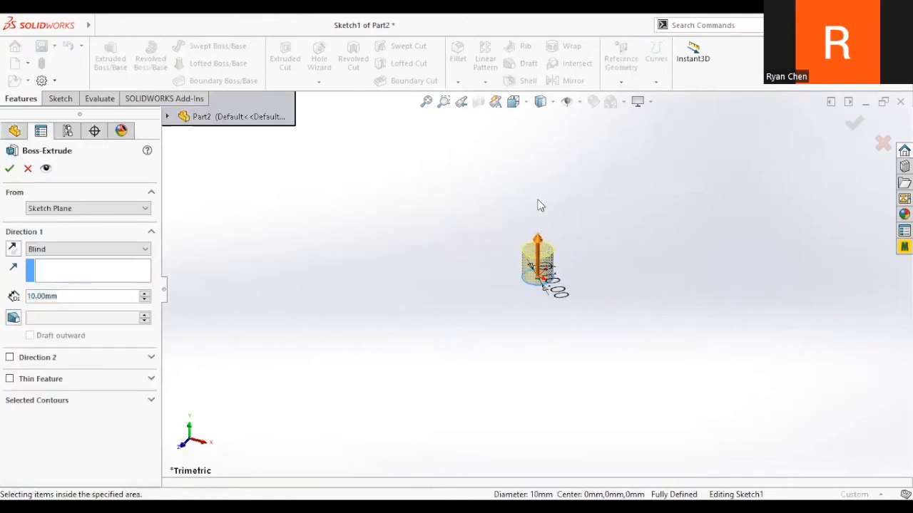
drag(538, 230, 461, 167)
key(Return)
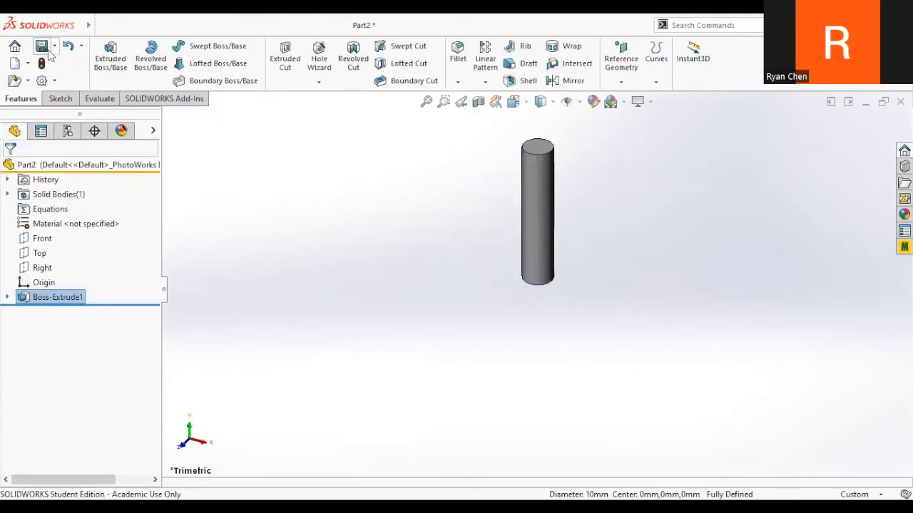
- Save the pin on the Desktop as Part2 and return to the assem4 assembly
key(ctrl+s)
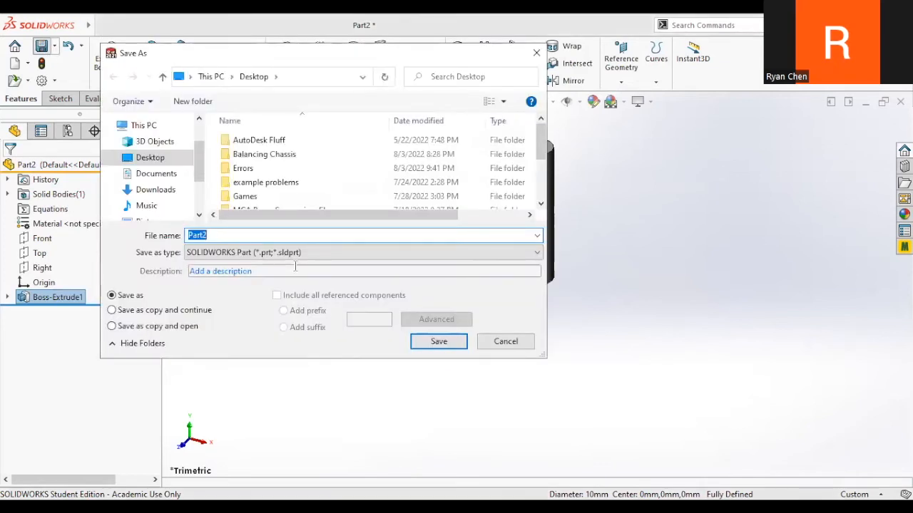
key(Return)
click(97, 25)
click(115, 111)
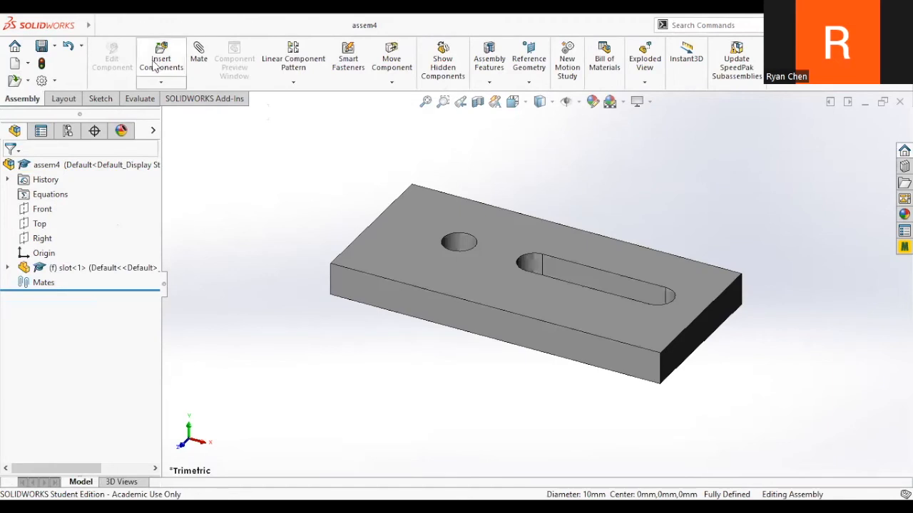
- Insert Part2 from the Desktop at the assembly origin, and try to move the pin away from the plate
click(71, 397)
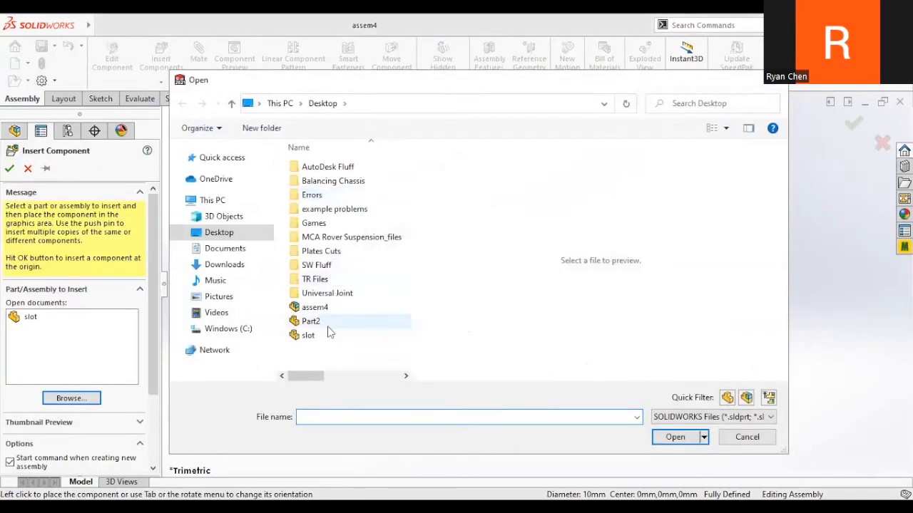
click(322, 323)
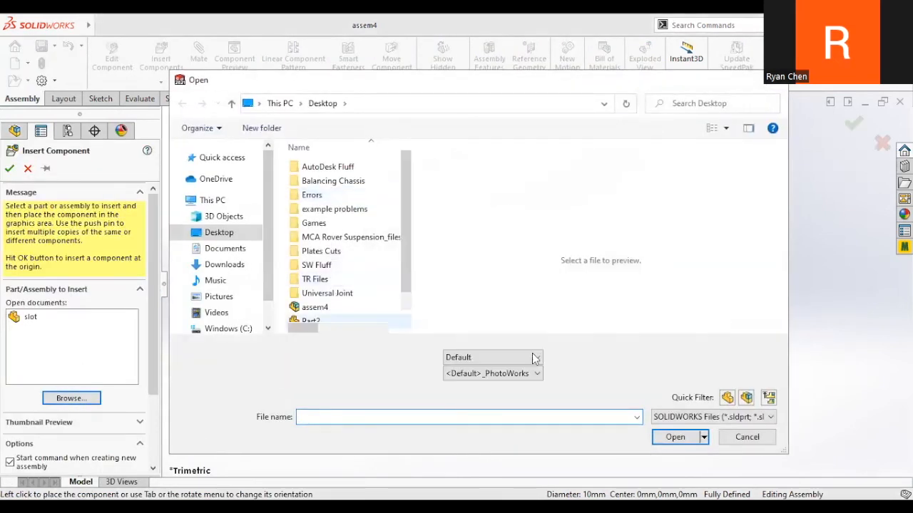
click(678, 437)
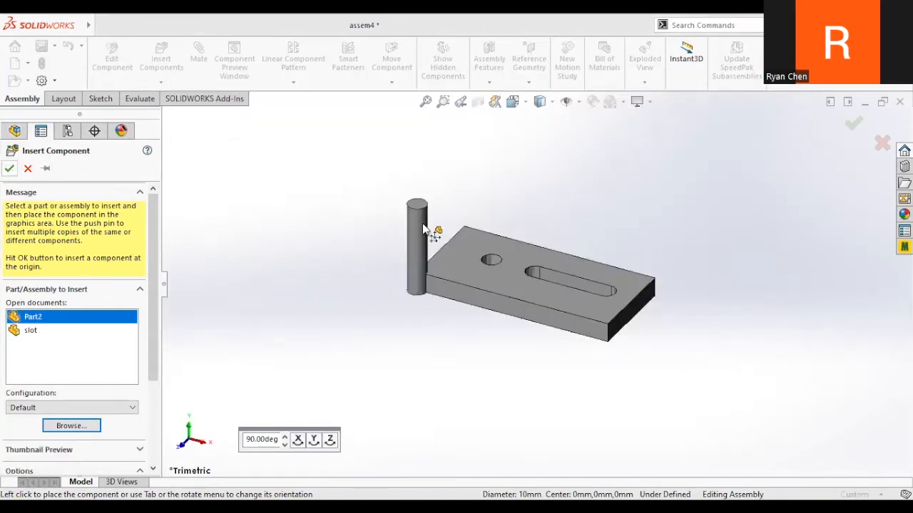
click(423, 225)
drag(422, 226, 371, 265)
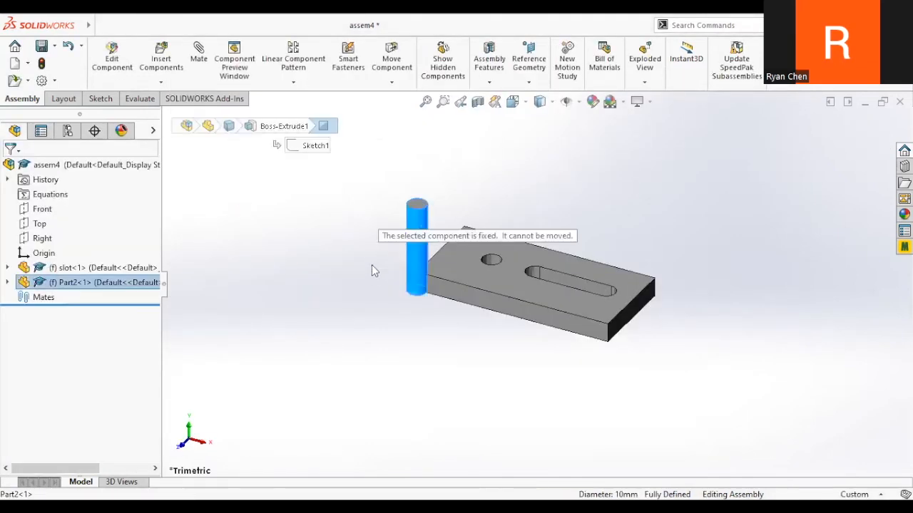
- Release the fixed pin so it can move, and rotate it onto its side over the plate's end
right_click(116, 282)
click(145, 241)
drag(420, 257, 399, 231)
right_drag(400, 227, 317, 17)
right_drag(397, 229, 397, 227)
scroll(477, 257, down, 4)
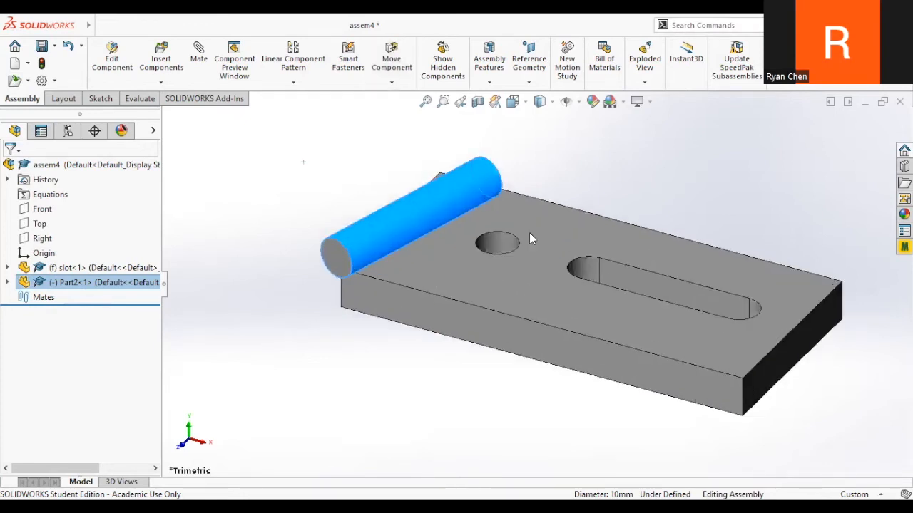
click(401, 371)
scroll(520, 238, up, 1)
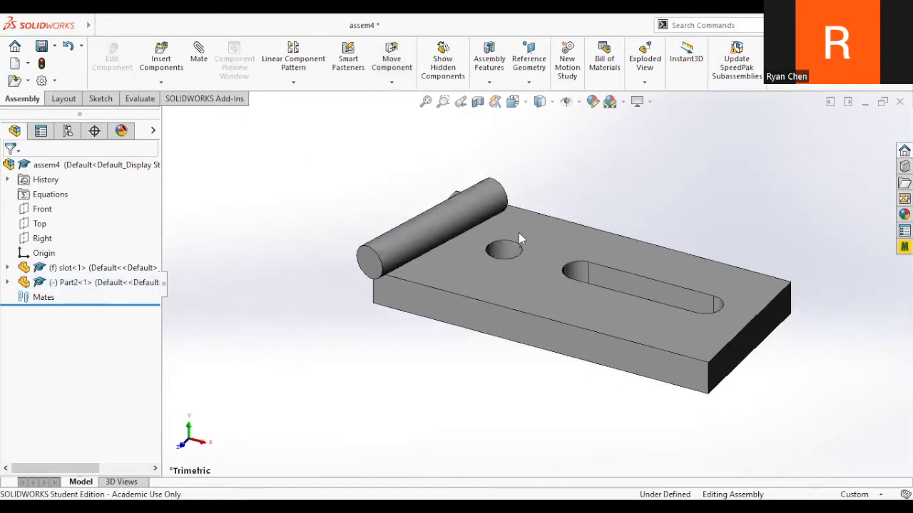
scroll(487, 212, down, 3)
click(480, 202)
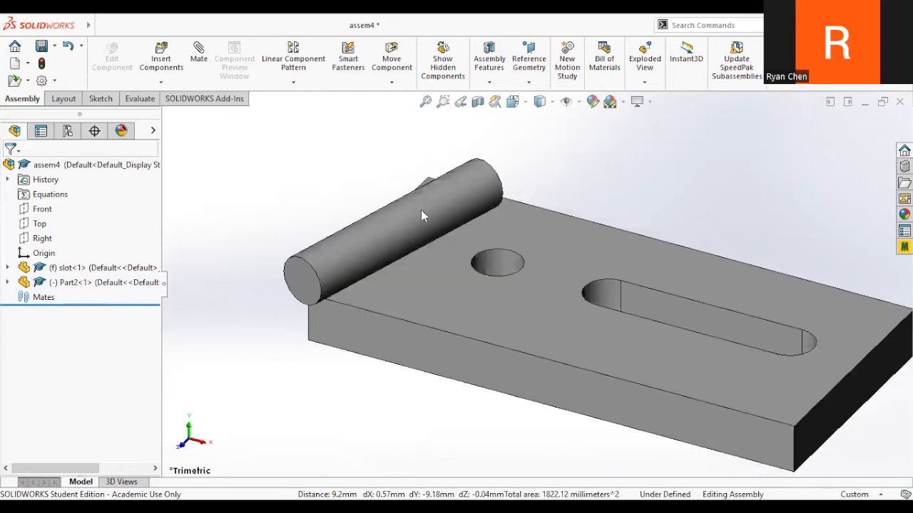
- Move the pin above the plate and mate it tangent to the slot's long straight wall
drag(421, 210, 602, 291)
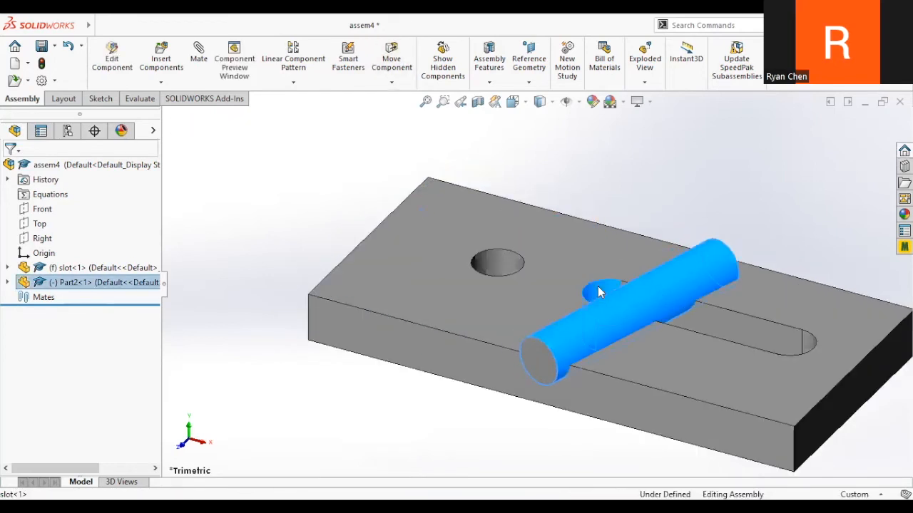
click(633, 229)
drag(638, 302, 600, 166)
ctrl+click(677, 314)
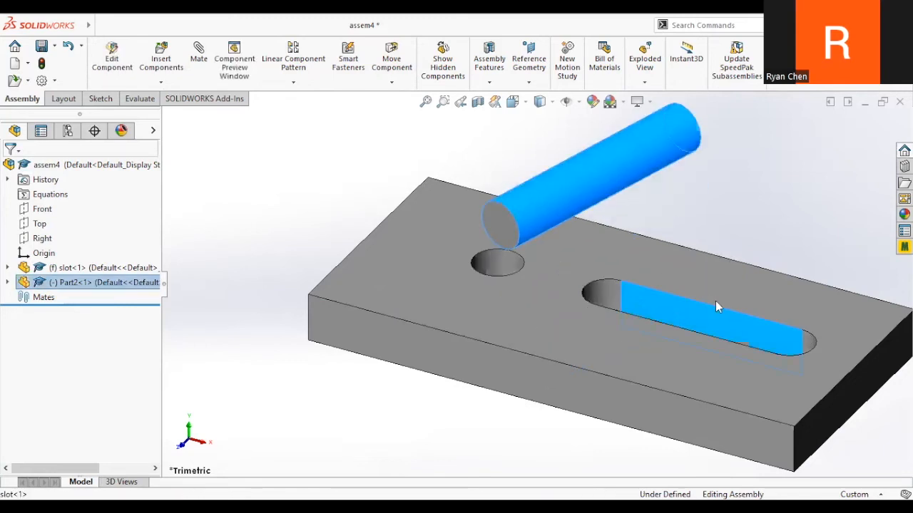
right_drag(624, 187, 787, 220)
drag(617, 165, 527, 164)
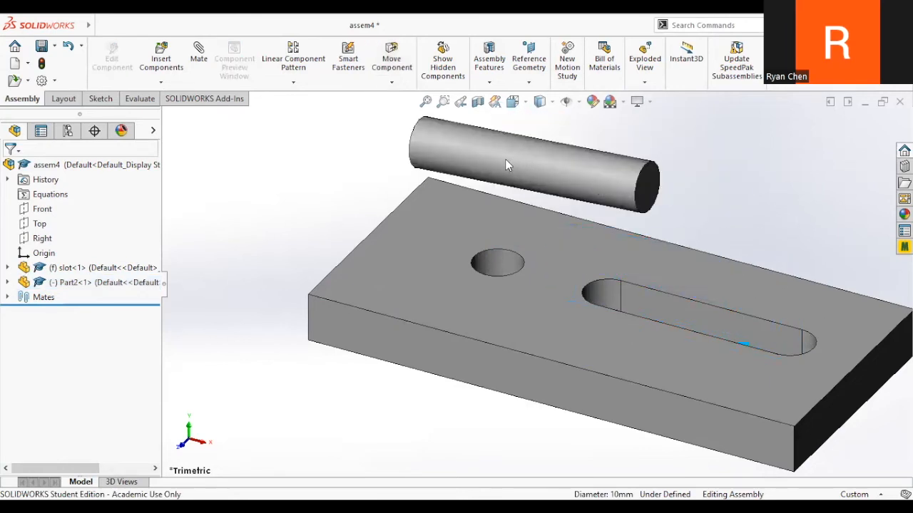
- Try standing the pin upright against the slot wall and moving it into the slot, and undo these changes
right_drag(489, 163, 679, 308)
ctrl+click(679, 307)
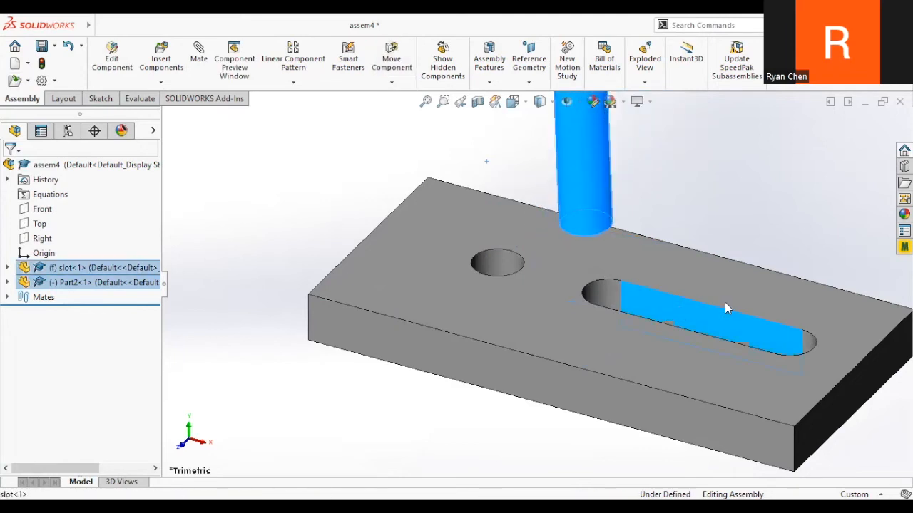
click(616, 199)
drag(596, 191, 672, 335)
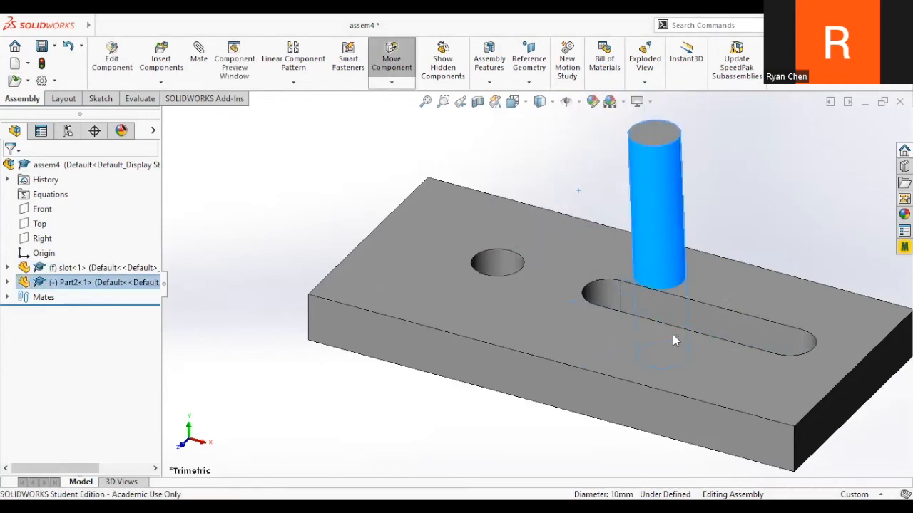
middle_drag(702, 311, 749, 298)
drag(748, 298, 730, 372)
key(Escape)
key(ctrl+7)
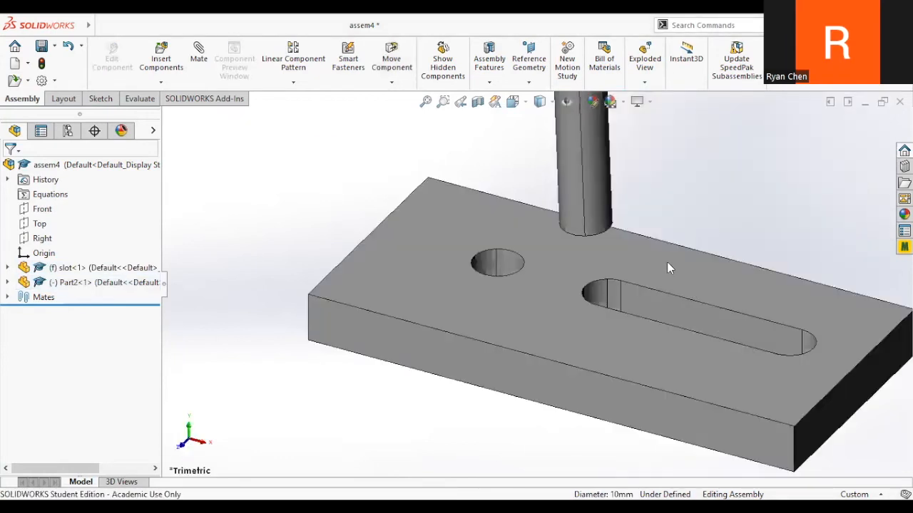
key(ctrl+z)
- Mate the lying pin tangent to the slot's long wall again and save the assembly
drag(586, 189, 673, 313)
click(672, 319)
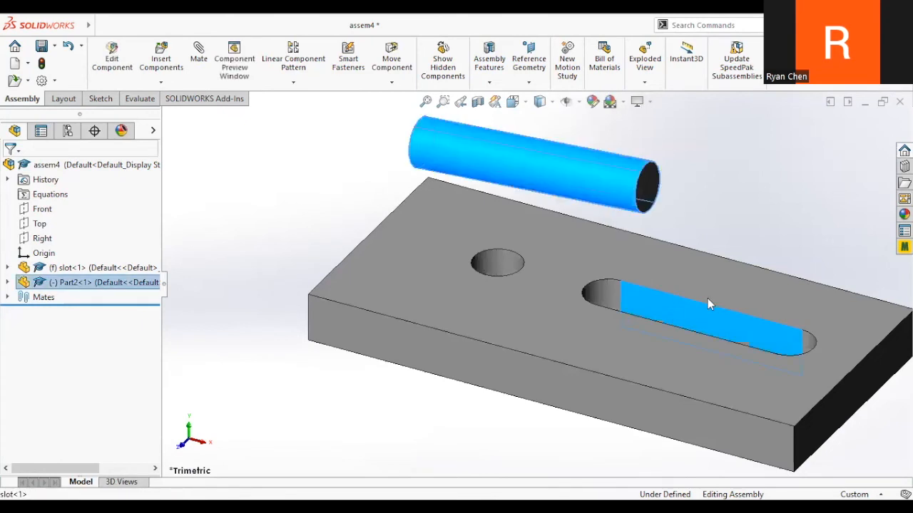
middle_drag(688, 367, 623, 308)
mouse_move(498, 258)
mouse_down()
mouse_move(519, 410)
mouse_move(500, 421)
mouse_move(499, 360)
mouse_up()
middle_drag(499, 360, 535, 370)
click(537, 377)
key(ctrl+7)
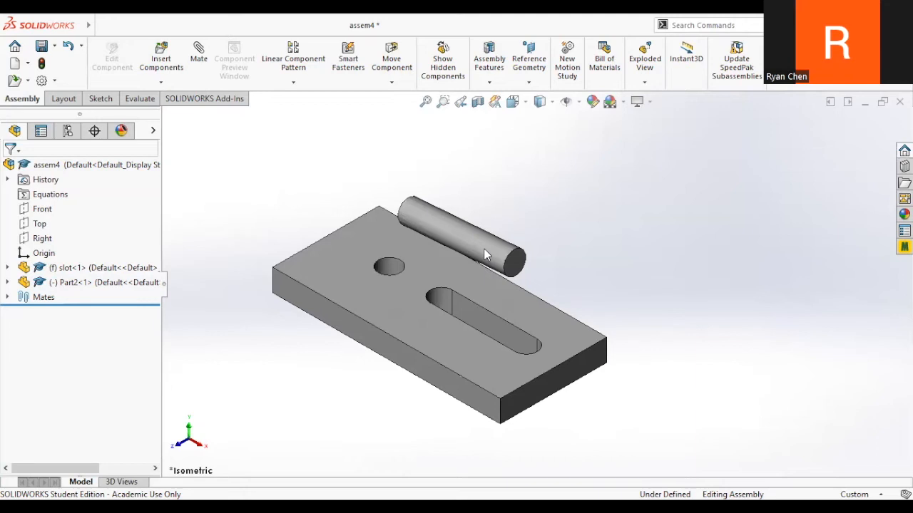
click(42, 47)
click(422, 211)
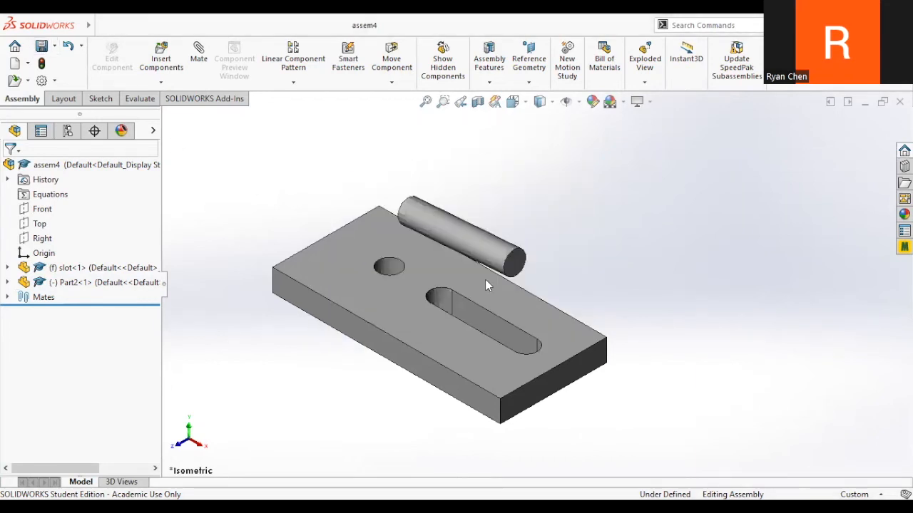
- Delete both tangent mates between the plate and the pin, and move the pin clear of the plate
click(7, 298)
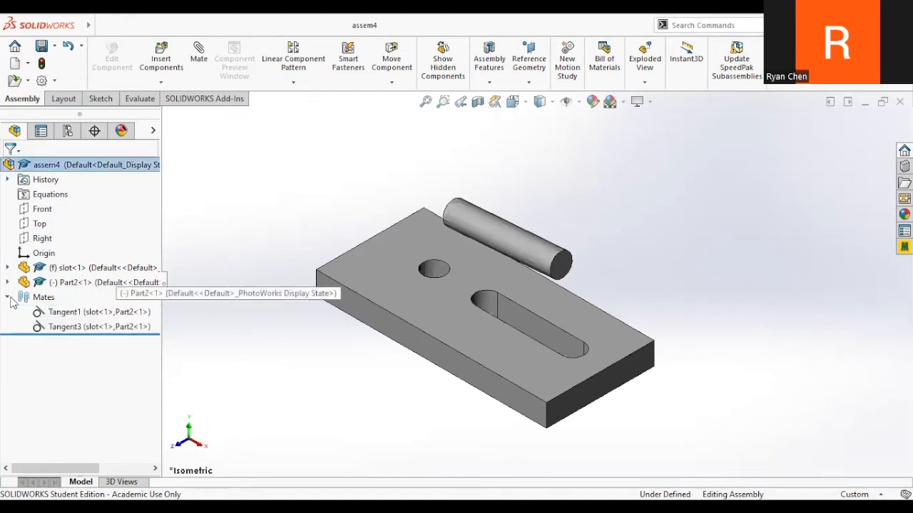
click(72, 327)
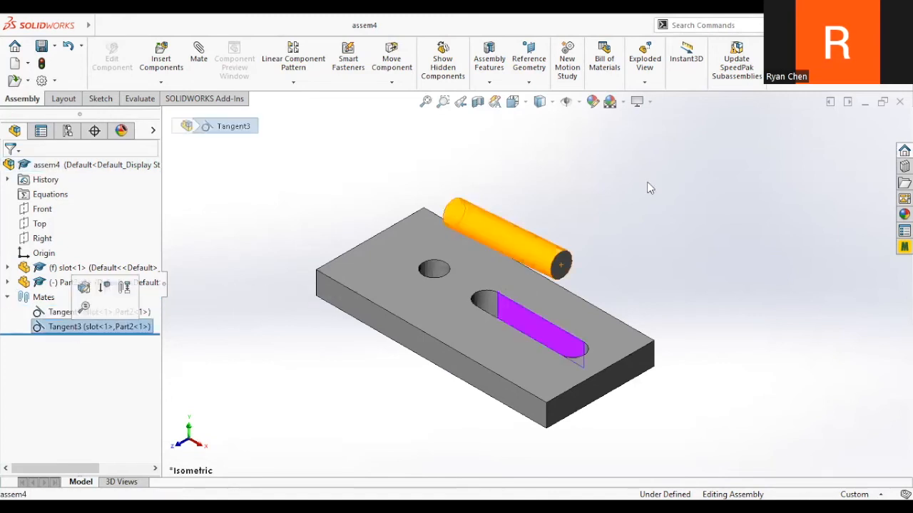
key(Delete)
key(Return)
click(121, 315)
key(Delete)
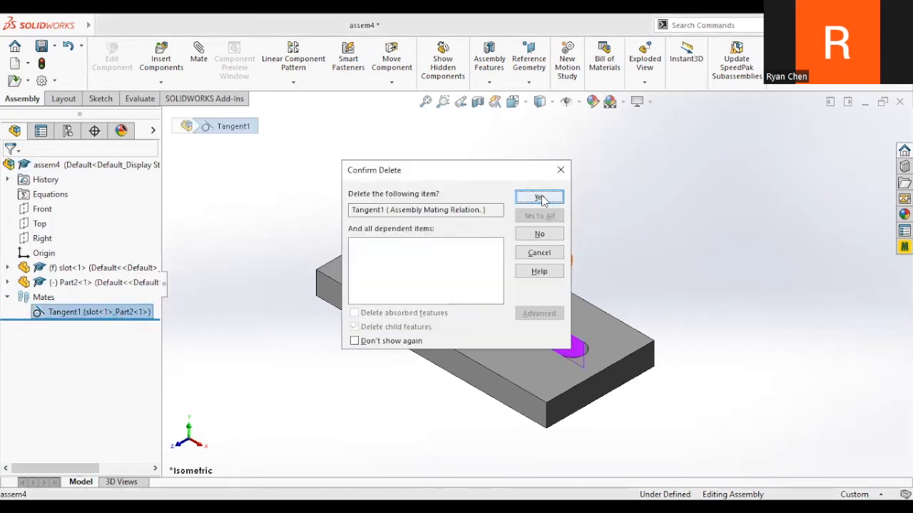
key(Return)
drag(544, 227, 690, 303)
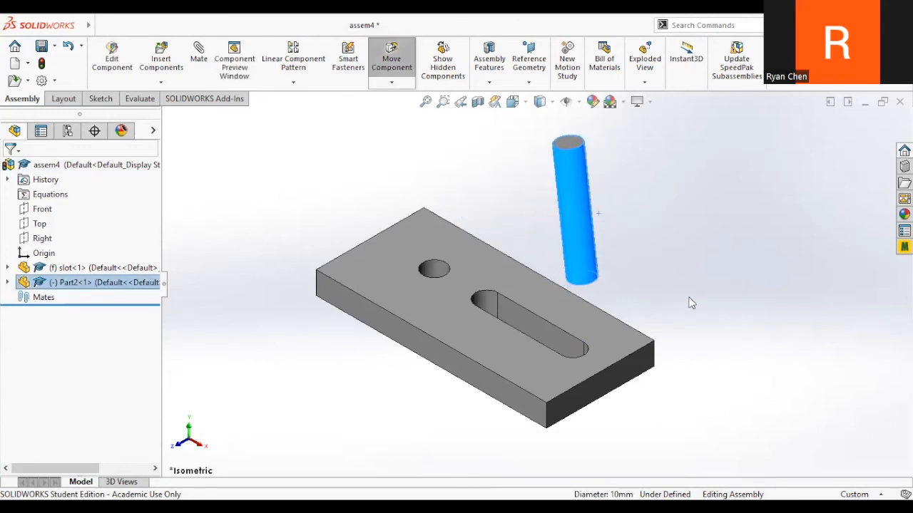
click(687, 273)
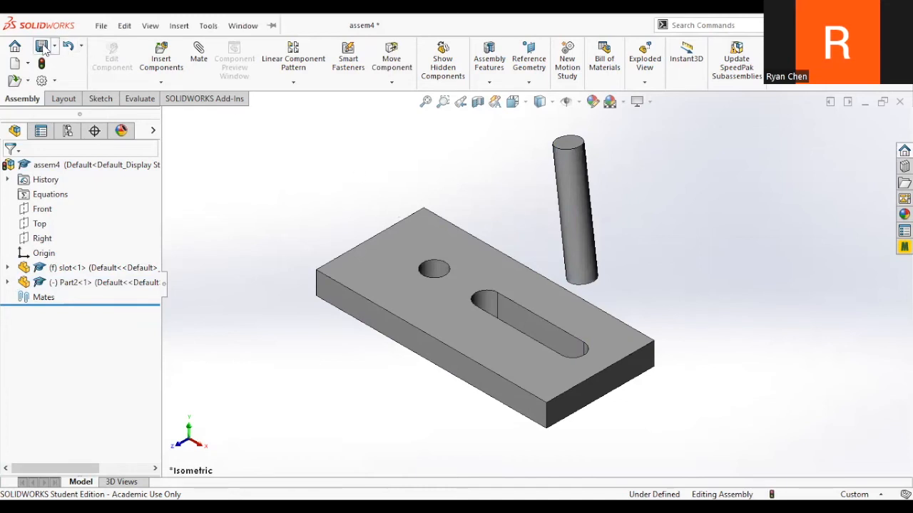
- Save and close the assem4 assembly
key(ctrl+s)
click(424, 216)
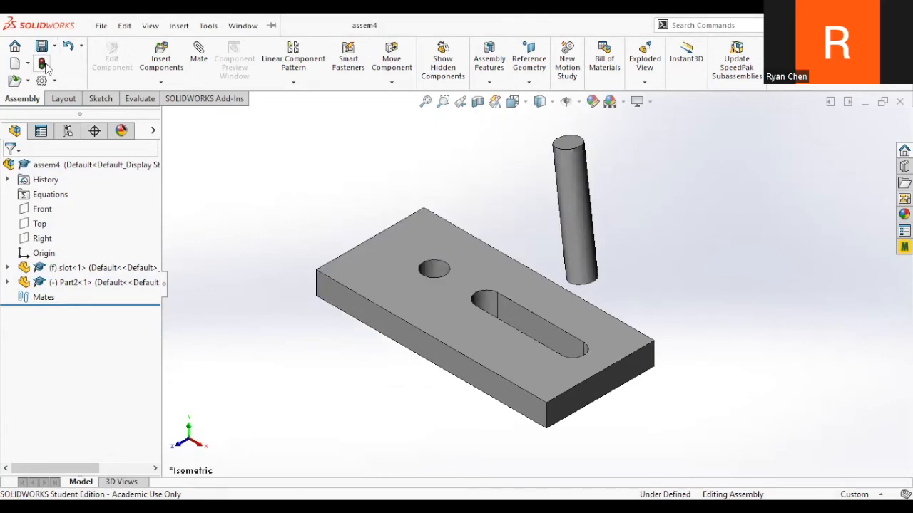
click(101, 26)
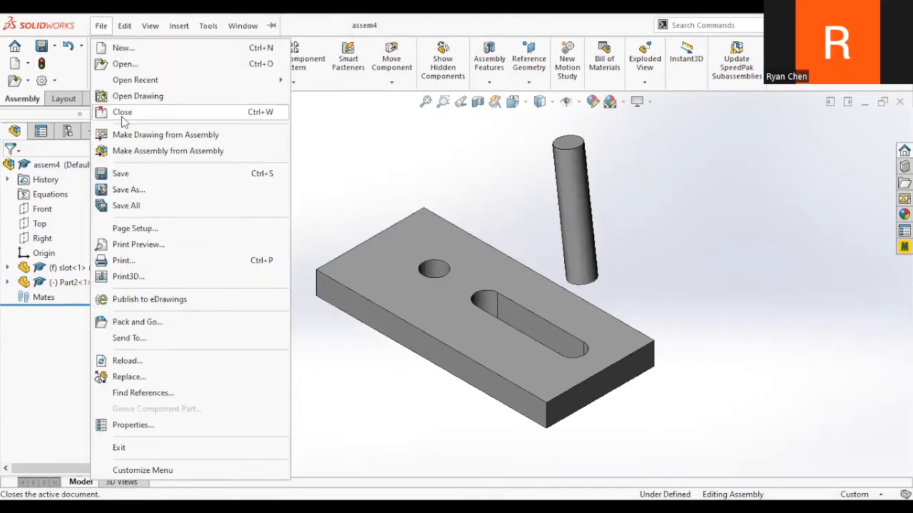
click(123, 114)
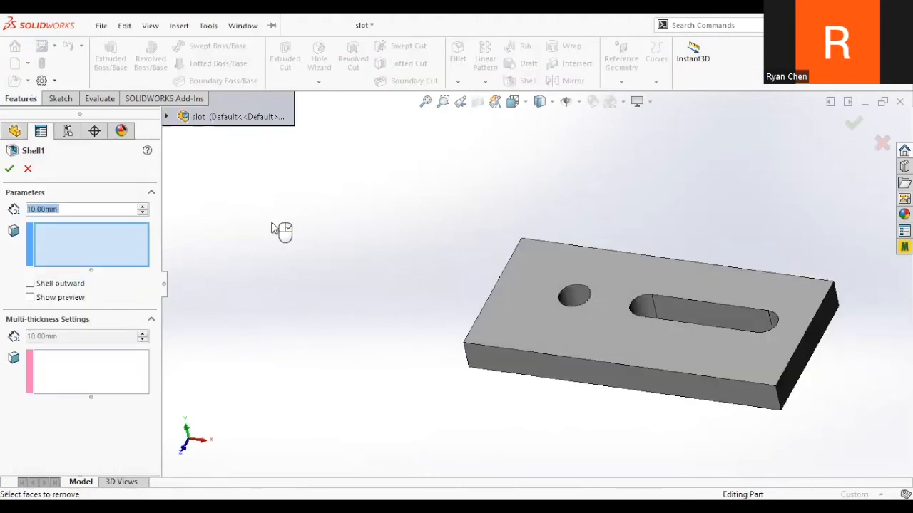
- Try to shell the slotted plate with a 2 mm multi-thickness setting on its top face
click(127, 360)
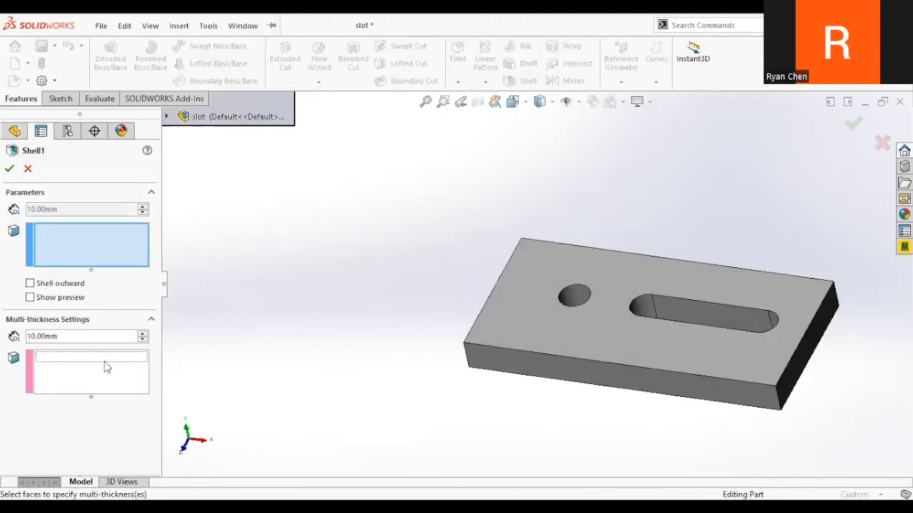
click(490, 318)
middle_drag(490, 318, 392, 232)
click(60, 336)
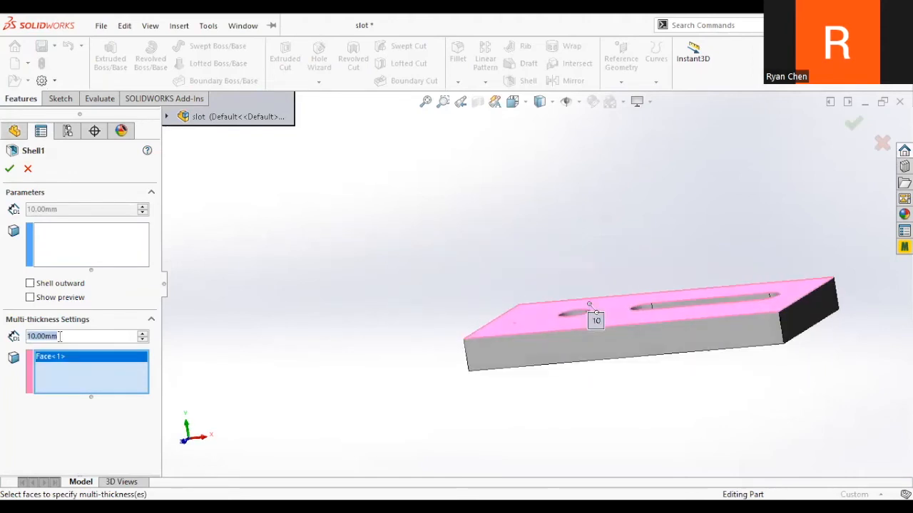
text(2)
click(9, 169)
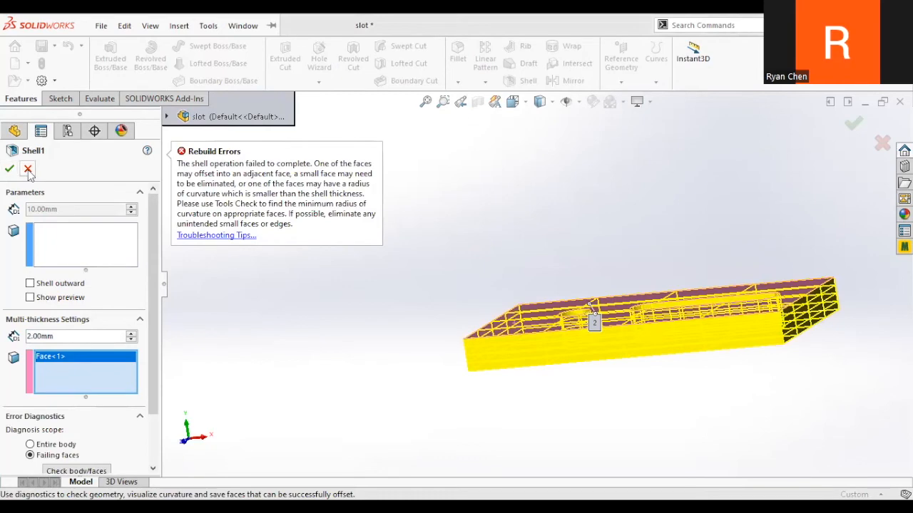
click(28, 169)
- Shell the slotted plate to a 2 mm wall thickness, removing its long front side face
click(528, 80)
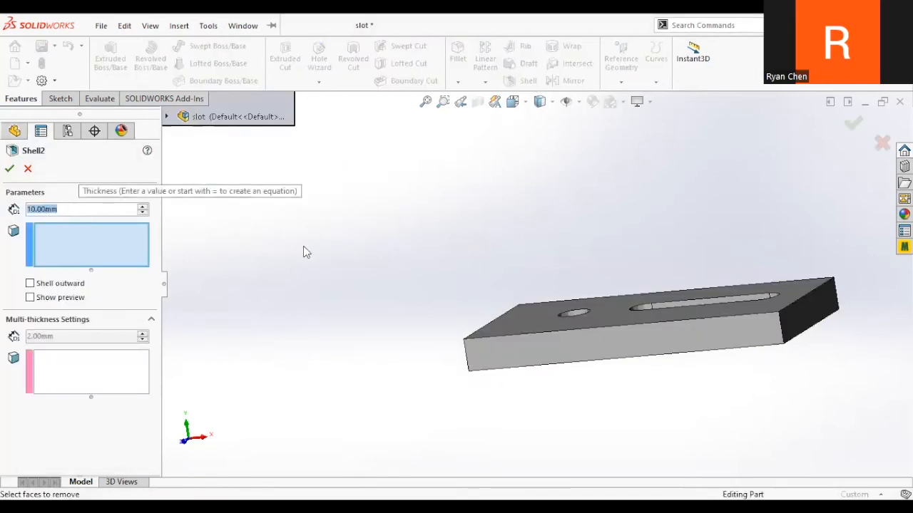
text(2)
key(Return)
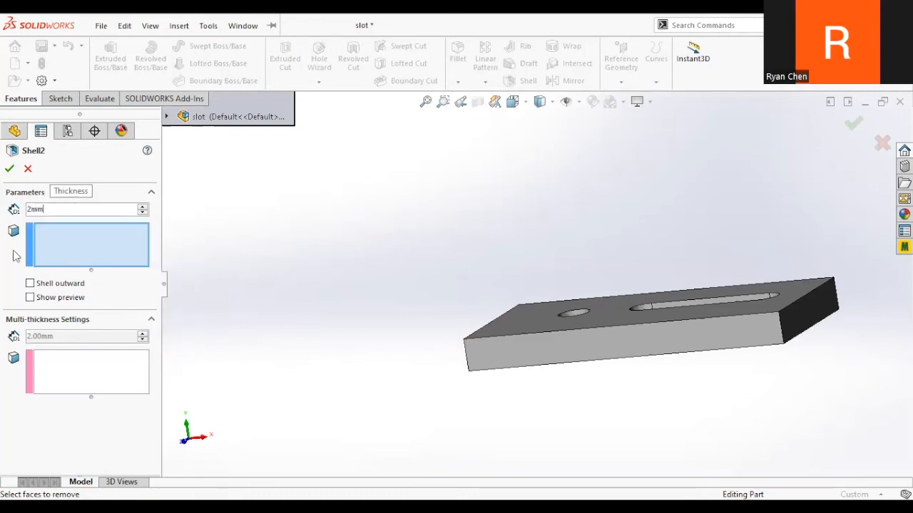
click(548, 341)
click(9, 169)
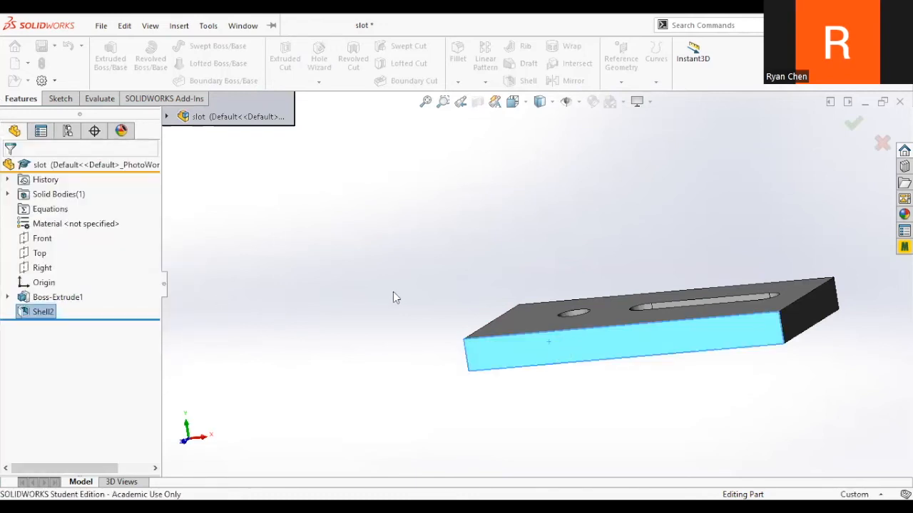
middle_drag(477, 249, 471, 357)
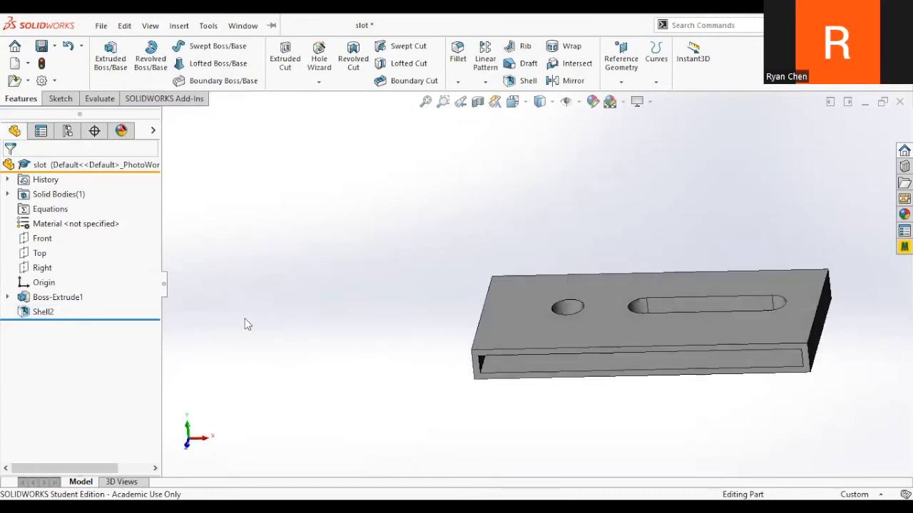
- Set the plate's shell to build outward, and reopen the shell feature for editing
right_click(46, 314)
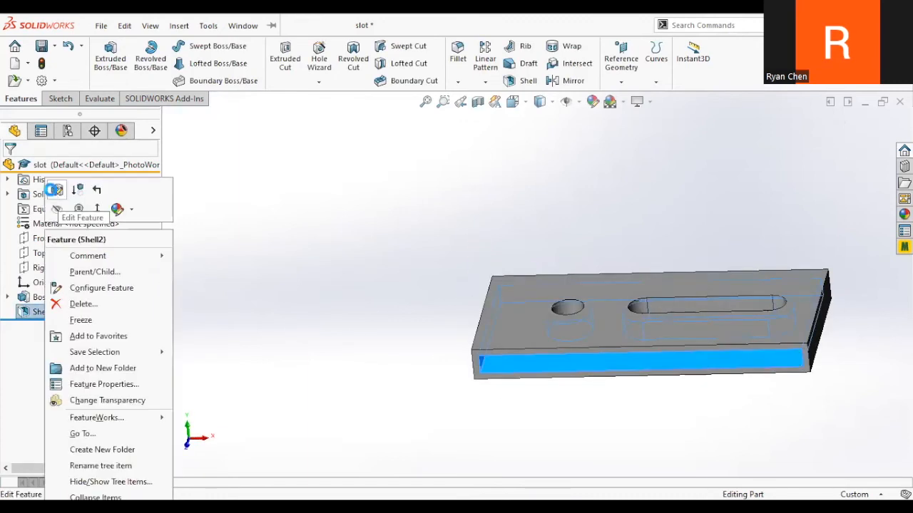
click(55, 190)
click(30, 283)
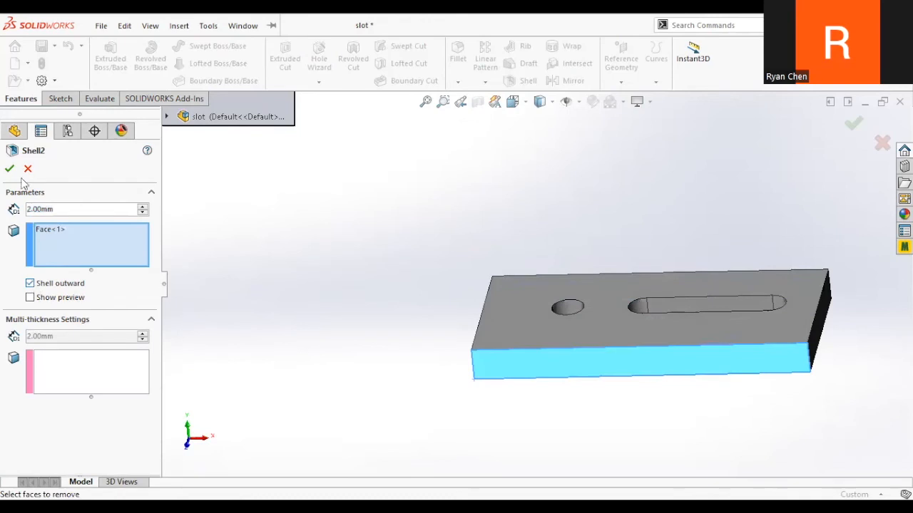
click(9, 169)
middle_drag(418, 271, 417, 343)
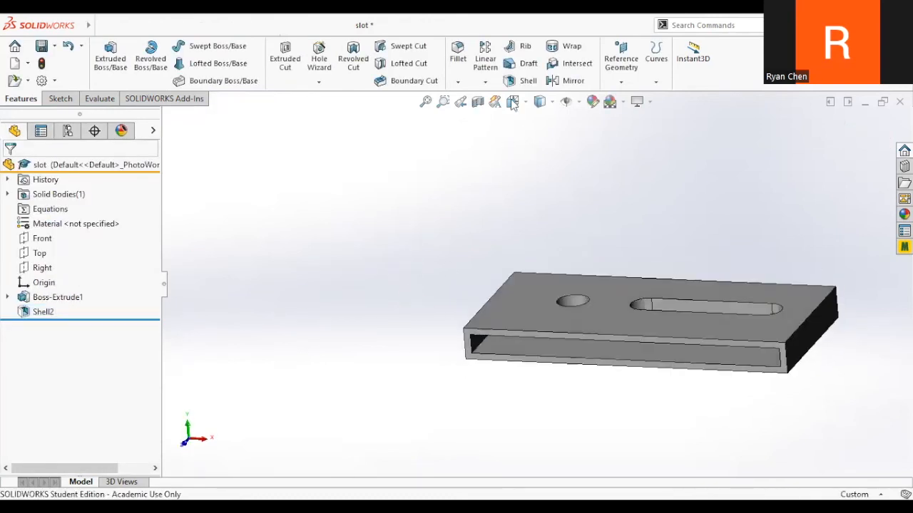
click(46, 312)
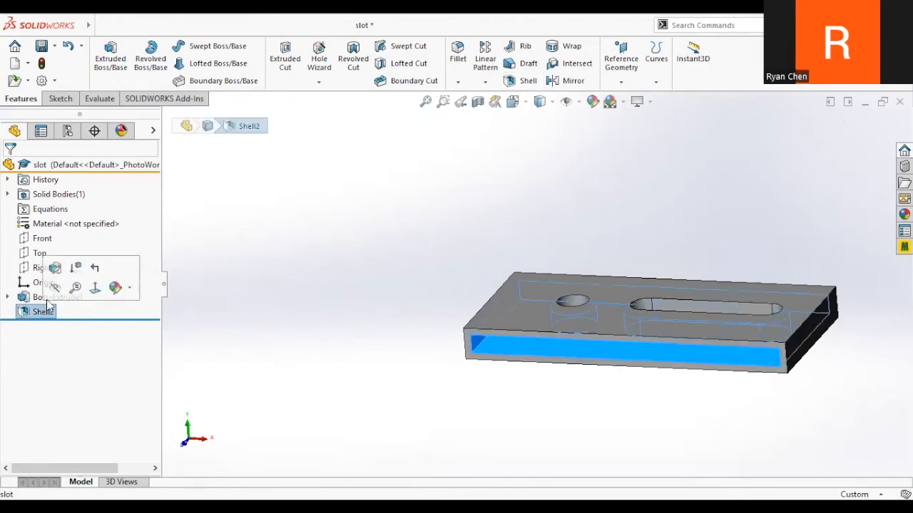
click(52, 269)
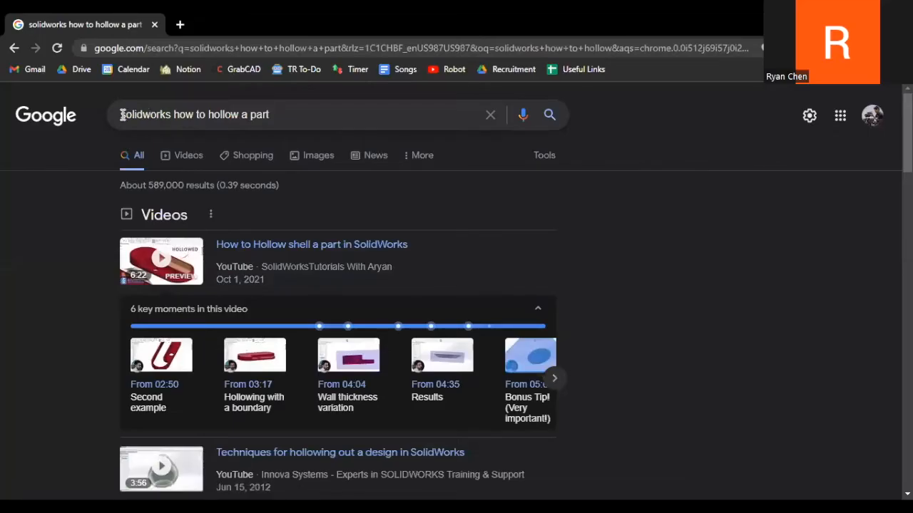
- Switch to Chrome and look over the Google results for "solidworks how to hollow a part"
click(310, 114)
click(311, 114)
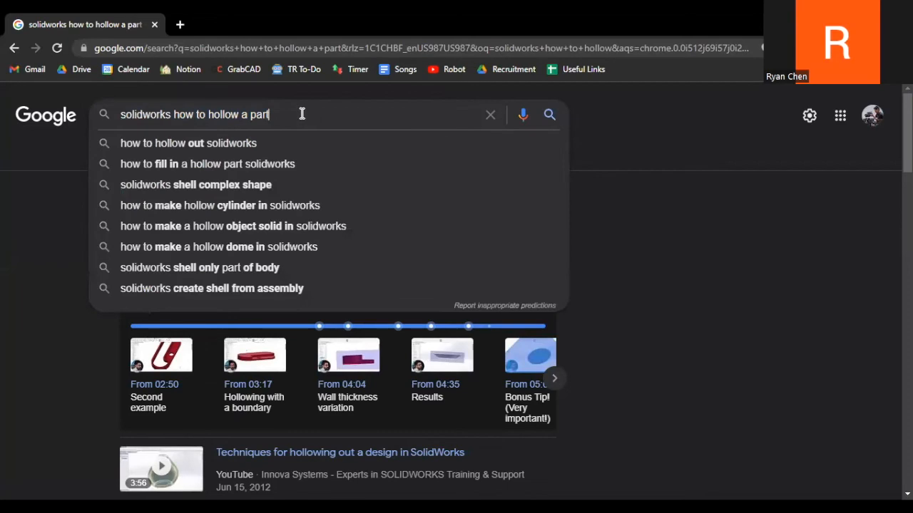
click(31, 199)
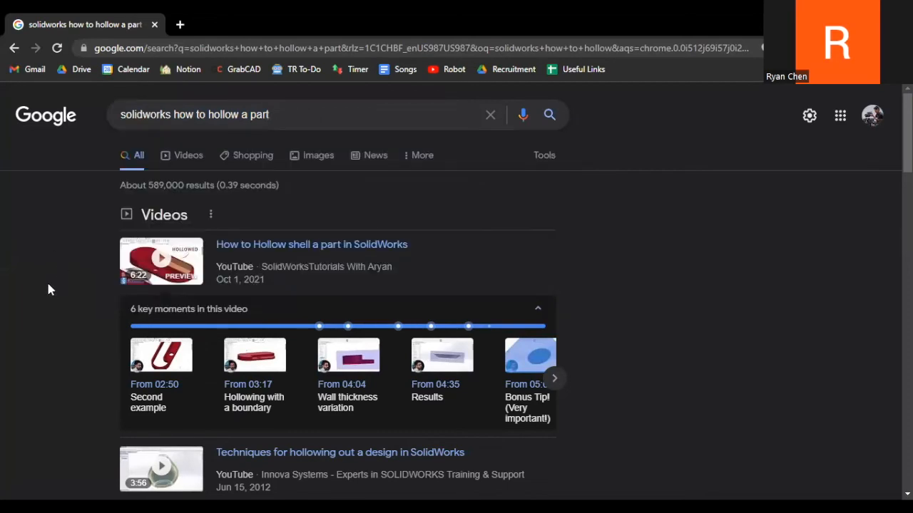
scroll(146, 218, down, 1)
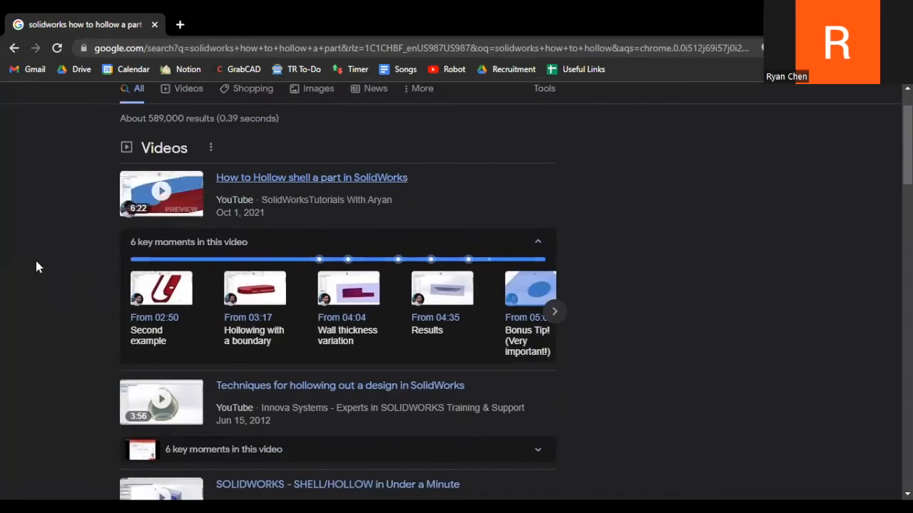
- Look through the Google results, skim the LinkedIn page on hollowing a part with the shell feature, and return to the results
scroll(43, 258, down, 10)
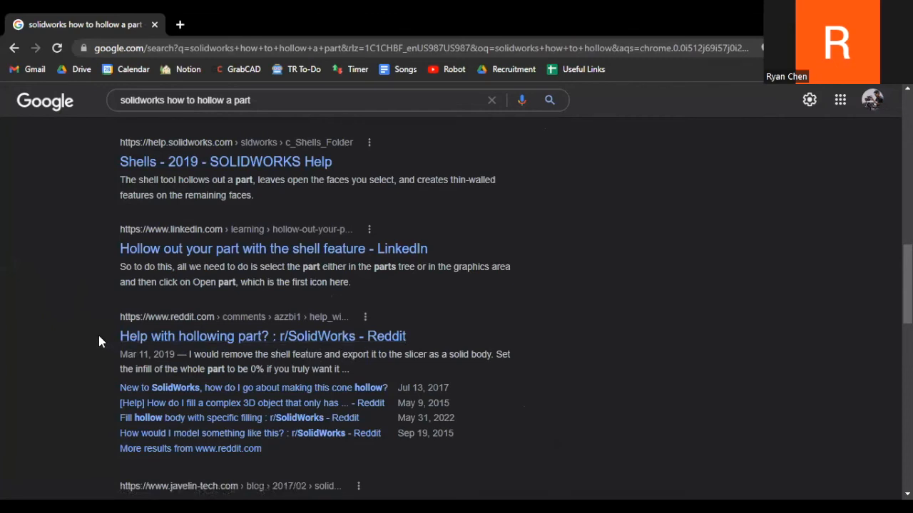
scroll(97, 335, up, 1)
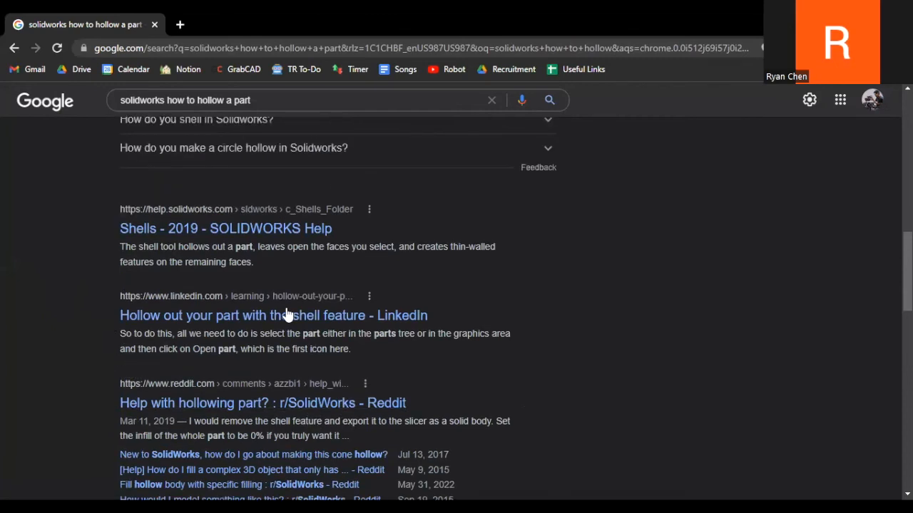
click(246, 321)
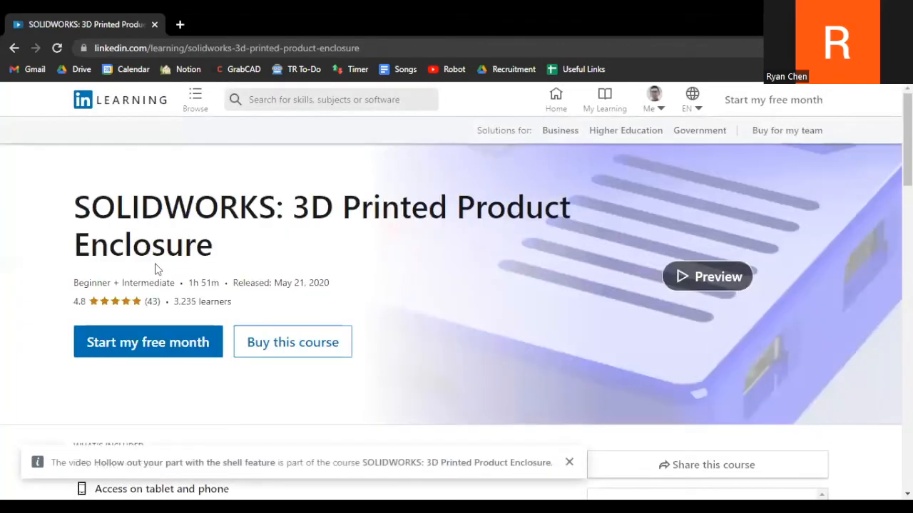
scroll(158, 270, down, 7)
scroll(158, 270, down, 10)
click(14, 47)
scroll(89, 283, up, 5)
scroll(89, 283, up, 5)
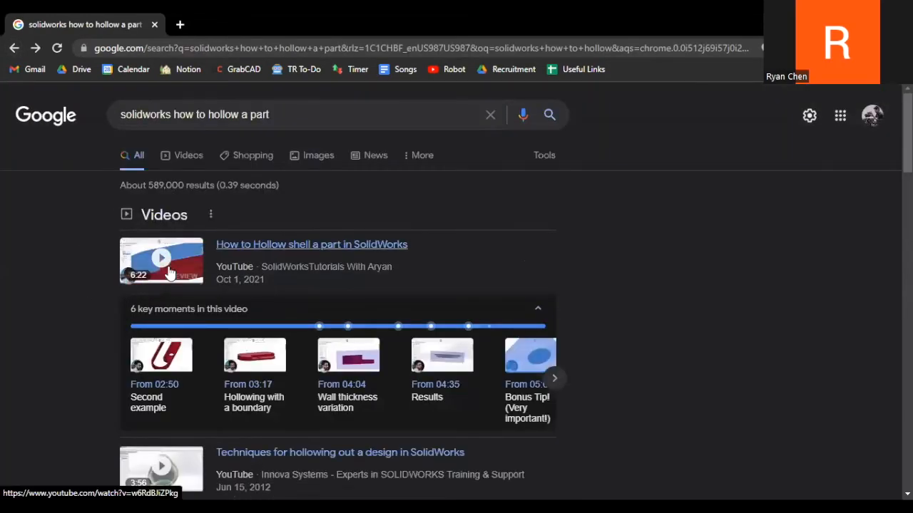
- Open the YouTube result "How to Hollow shell a part in SolidWorks", mute it, and skim its first half
click(168, 271)
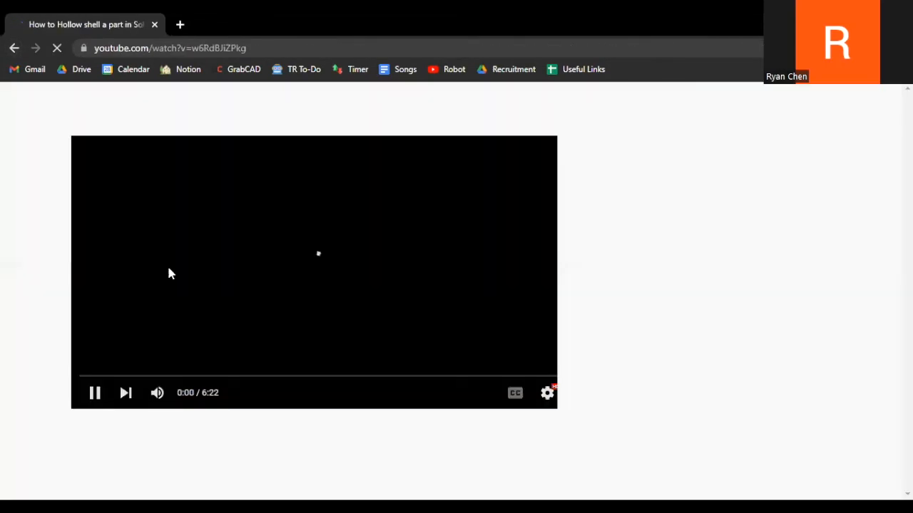
click(156, 393)
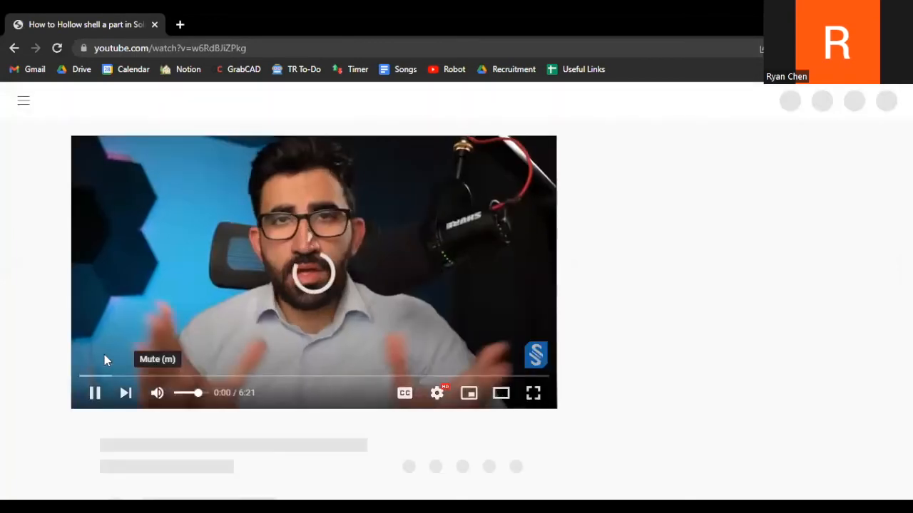
click(105, 377)
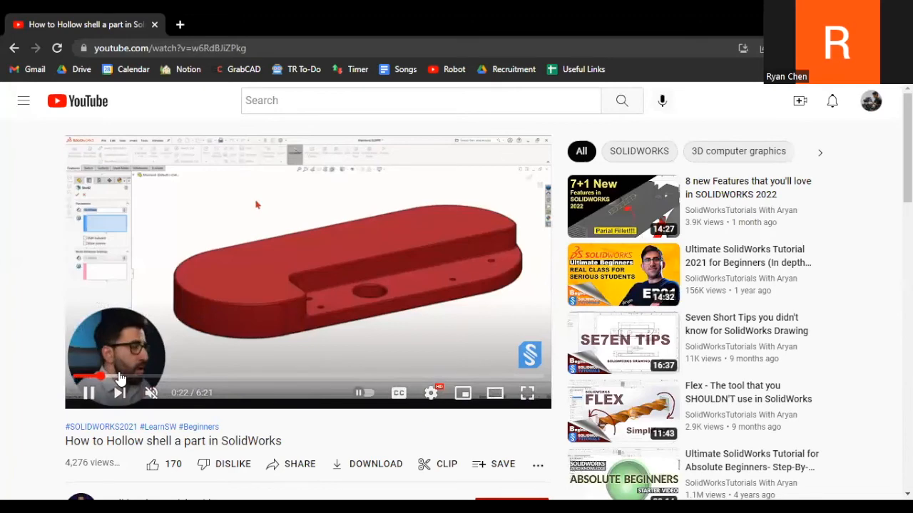
click(120, 376)
click(131, 376)
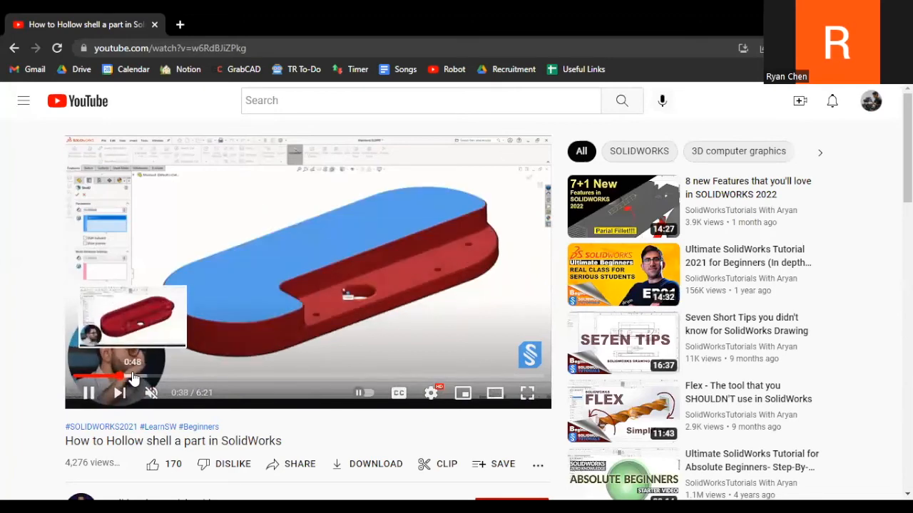
drag(133, 378, 211, 378)
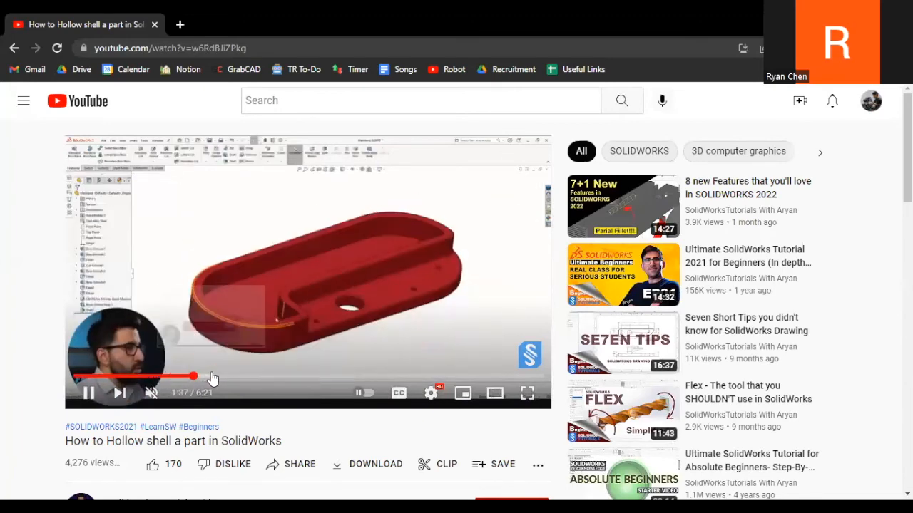
key(l)
key(l)
click(304, 383)
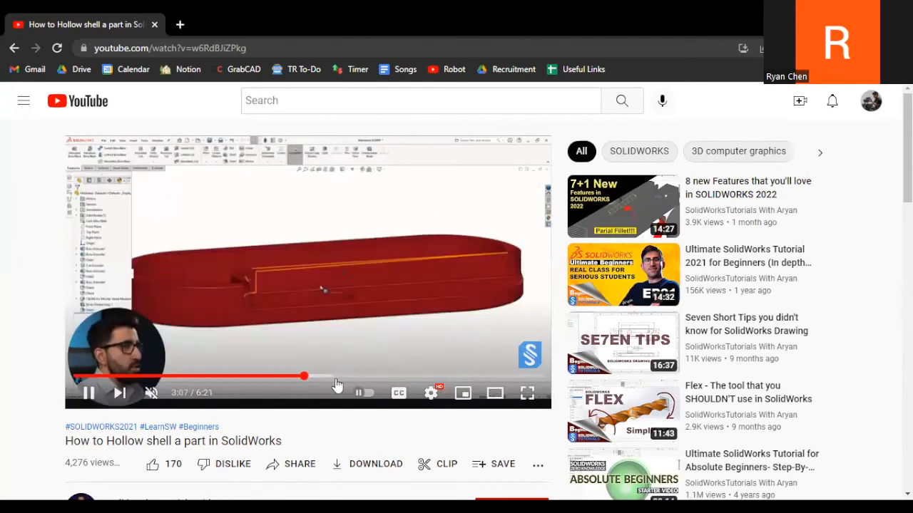
- Skim the video's sections on hollowing with a boundary and wall thickness variation, from about 3:35 to 5:28
click(336, 383)
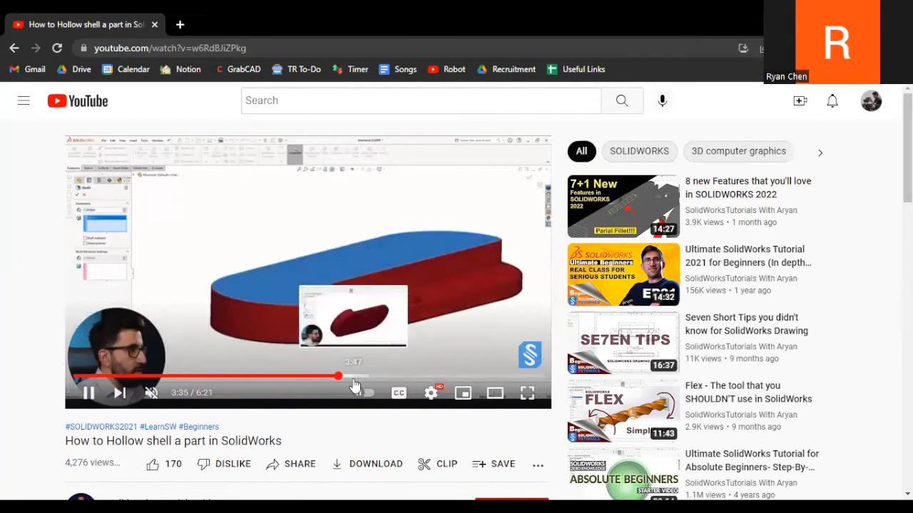
click(354, 385)
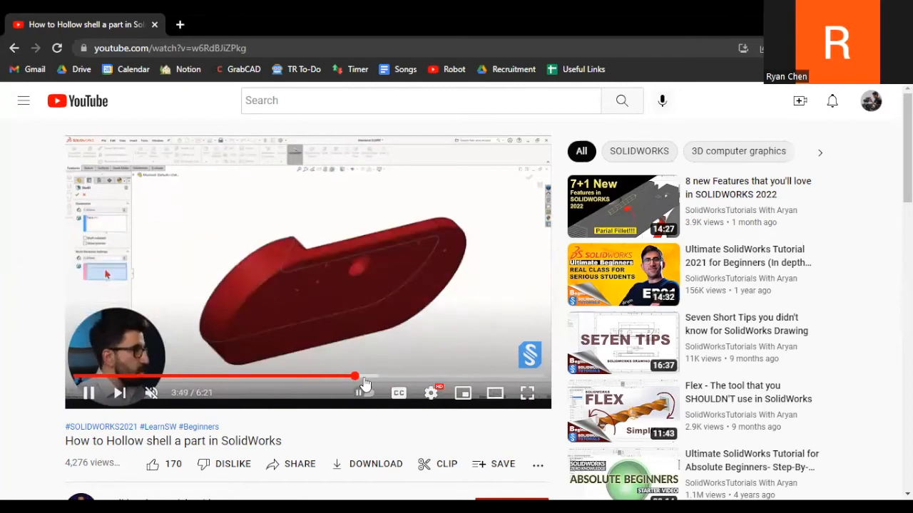
click(366, 380)
click(380, 378)
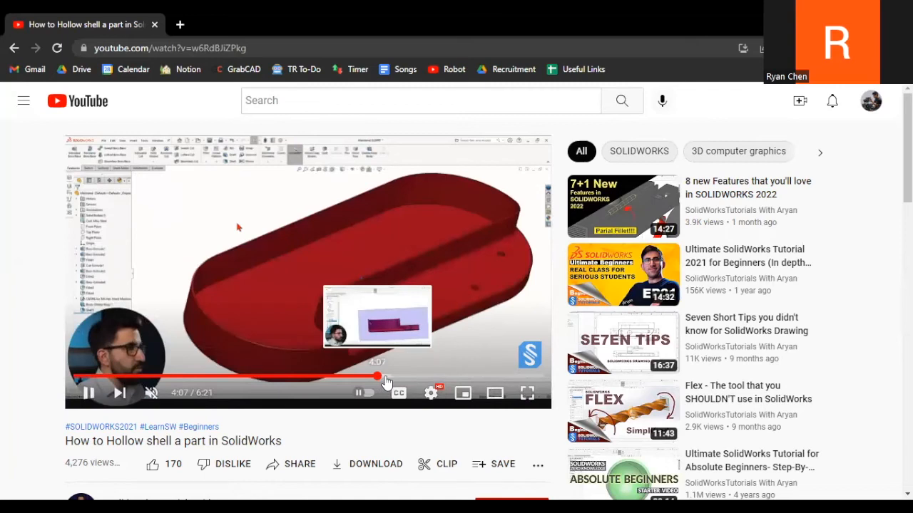
click(386, 382)
click(404, 377)
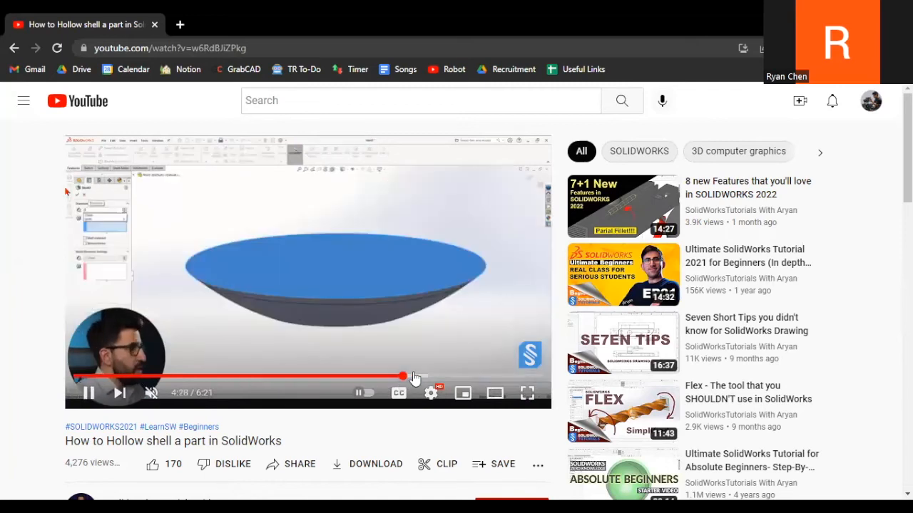
click(426, 377)
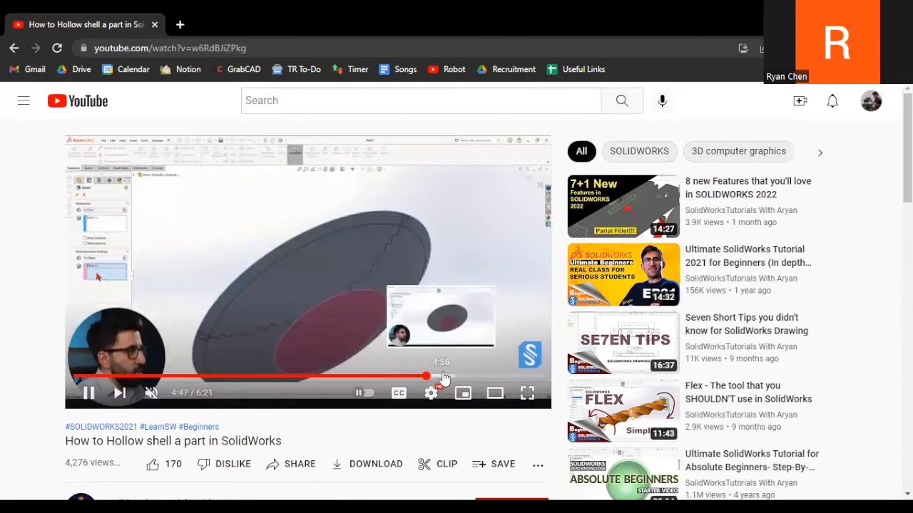
click(455, 377)
click(471, 377)
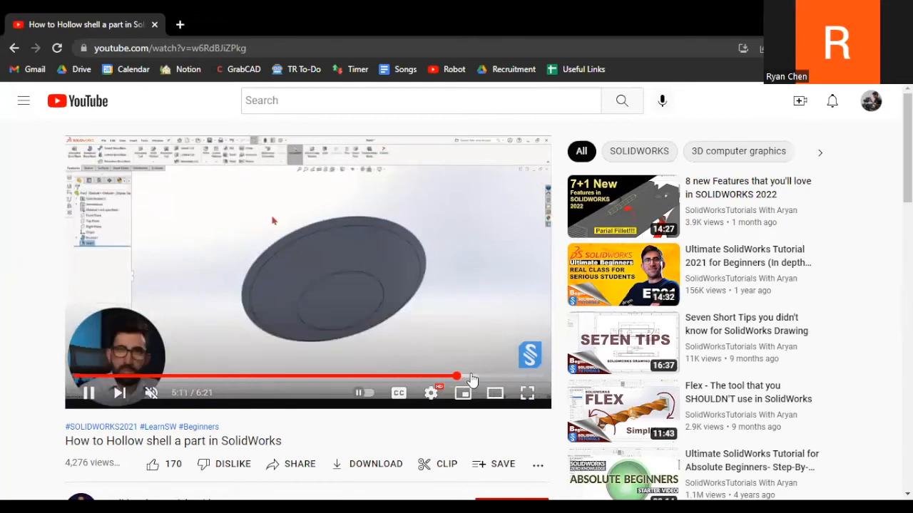
click(477, 377)
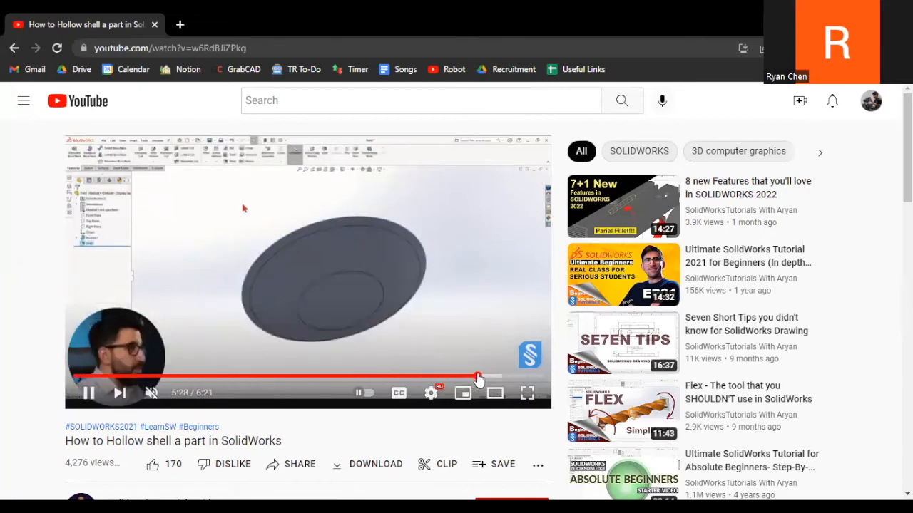
- Examine the sphere-hollowing example near the end of the video, replaying its shell and section view
click(485, 377)
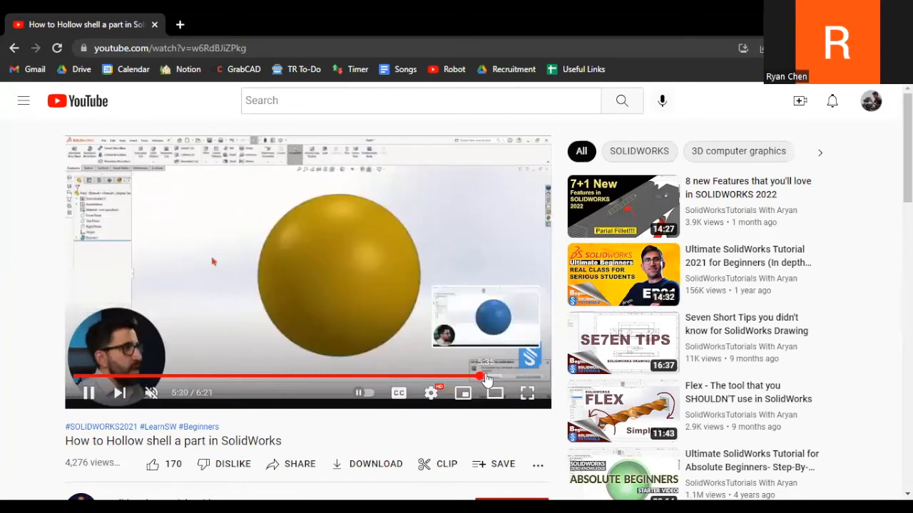
click(486, 377)
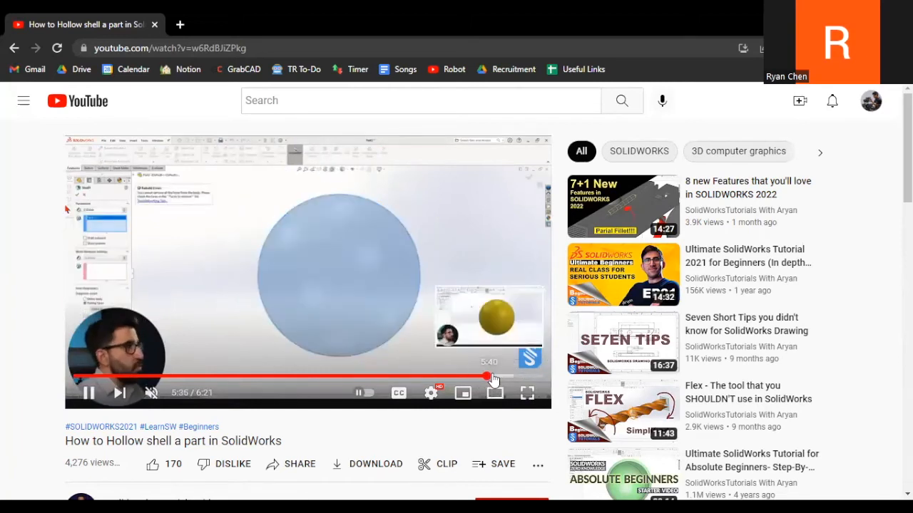
click(492, 378)
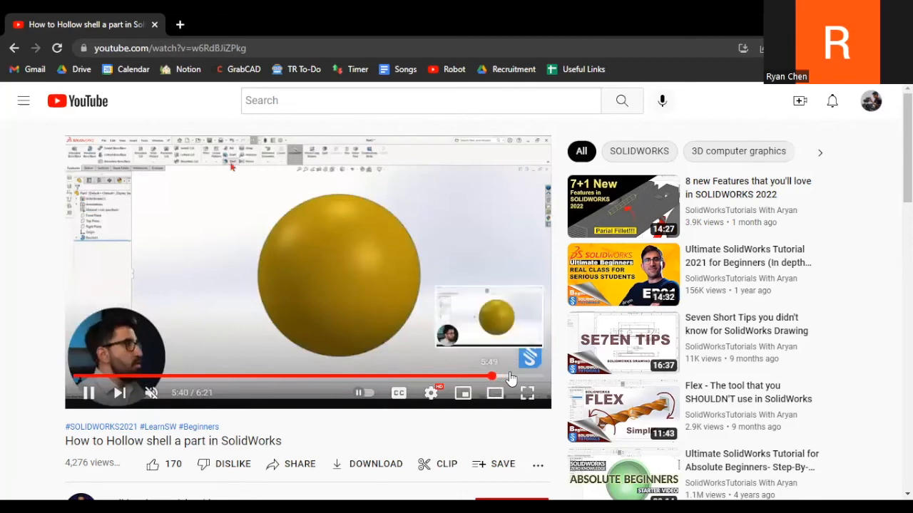
click(507, 377)
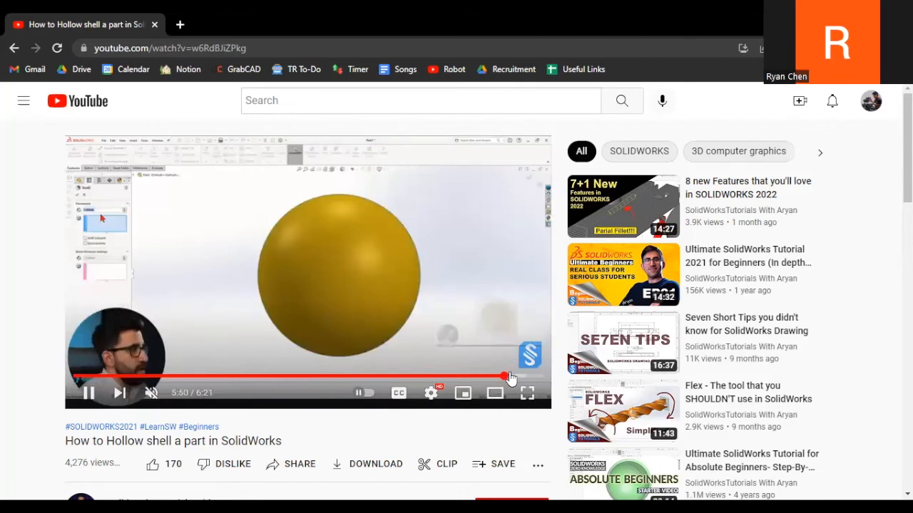
click(509, 377)
click(493, 377)
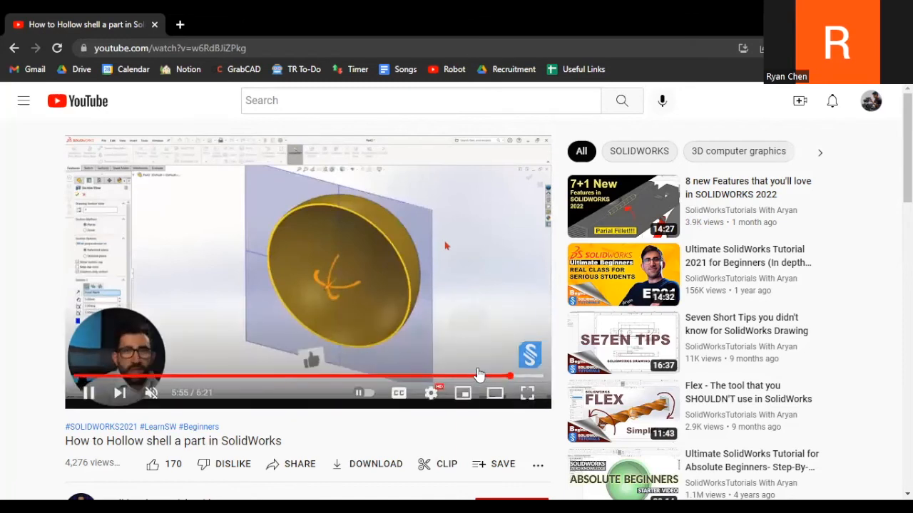
click(476, 376)
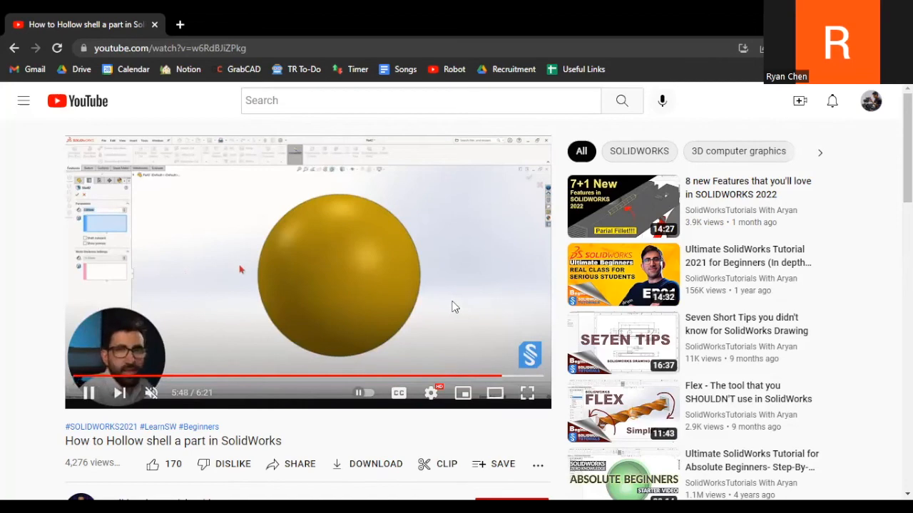
click(521, 377)
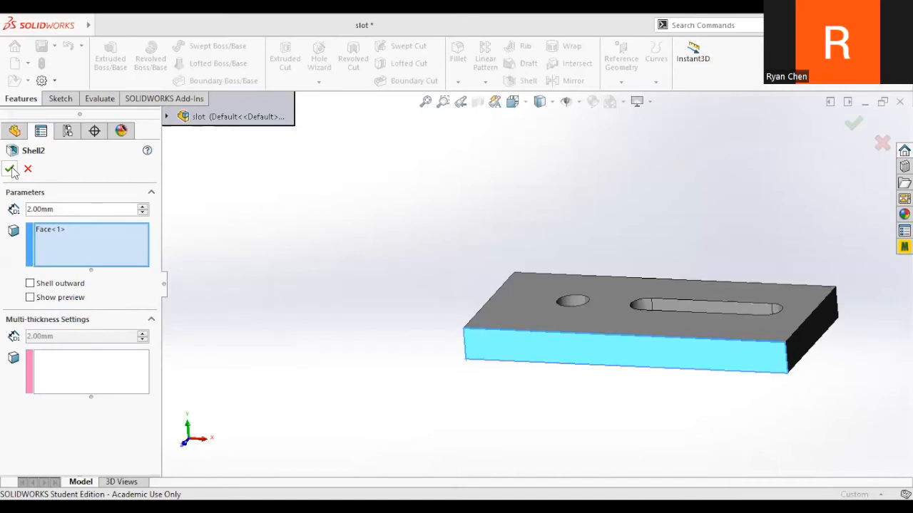
- Switch to SOLIDWORKS, try removing the plate's top face instead of its front face in the 2 mm shell, and undo the change
click(85, 249)
key(Delete)
click(522, 299)
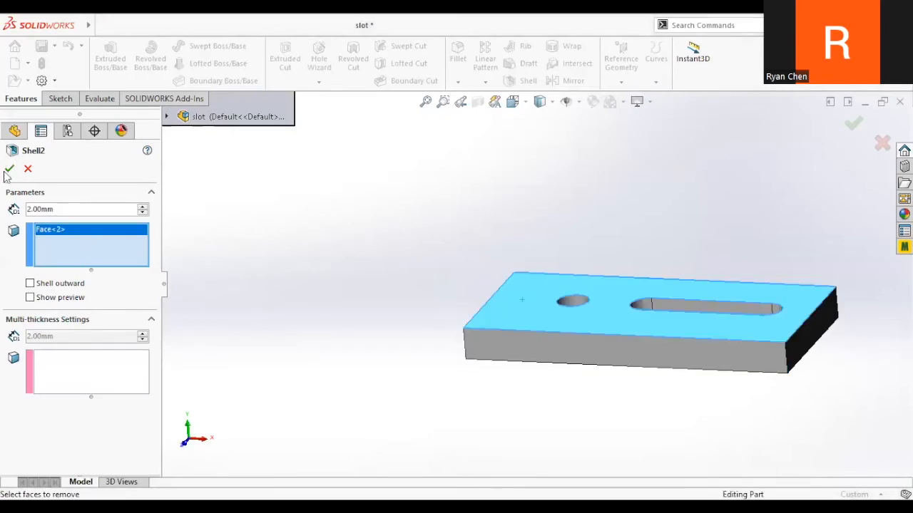
key(Return)
middle_drag(378, 250, 512, 149)
key(ctrl+z)
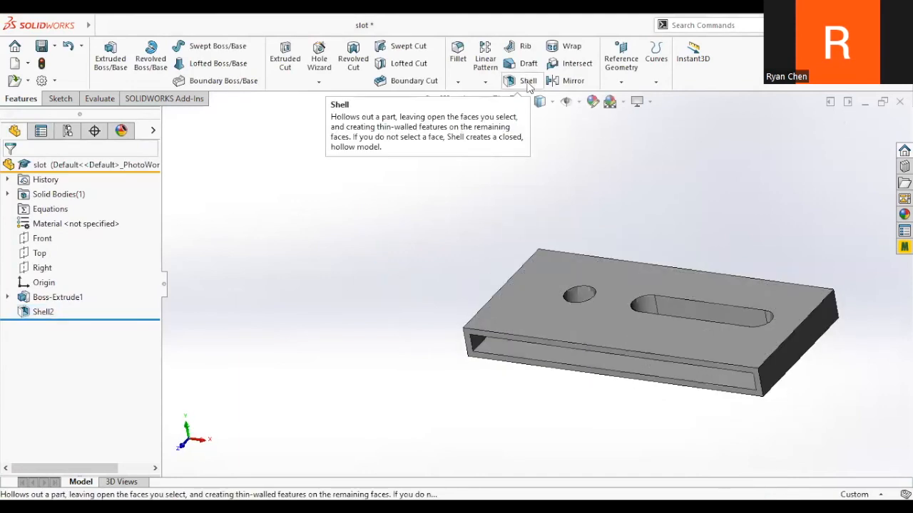
- Save the shelled slot part
click(41, 45)
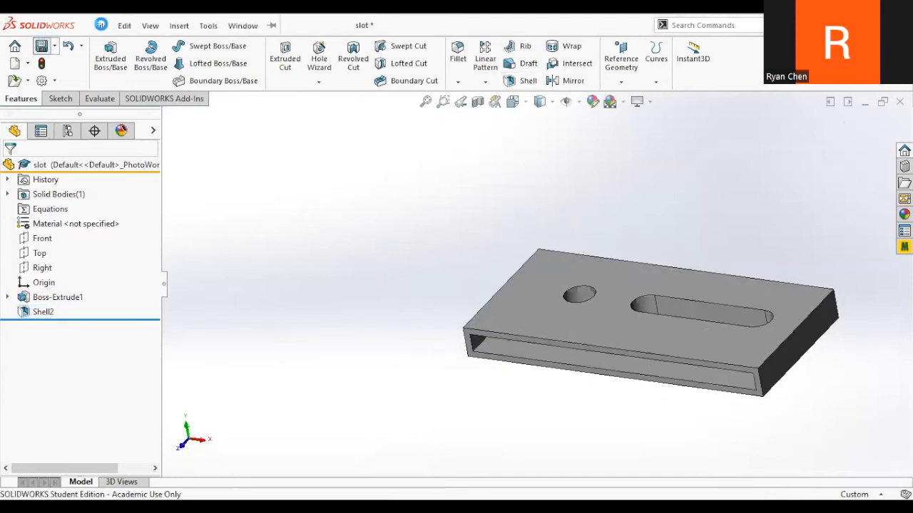
key(alt+f)
click(125, 114)
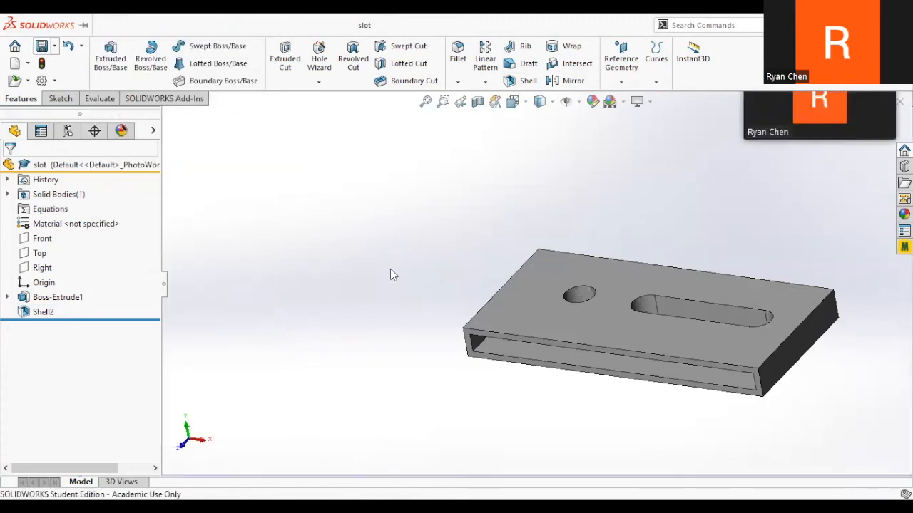